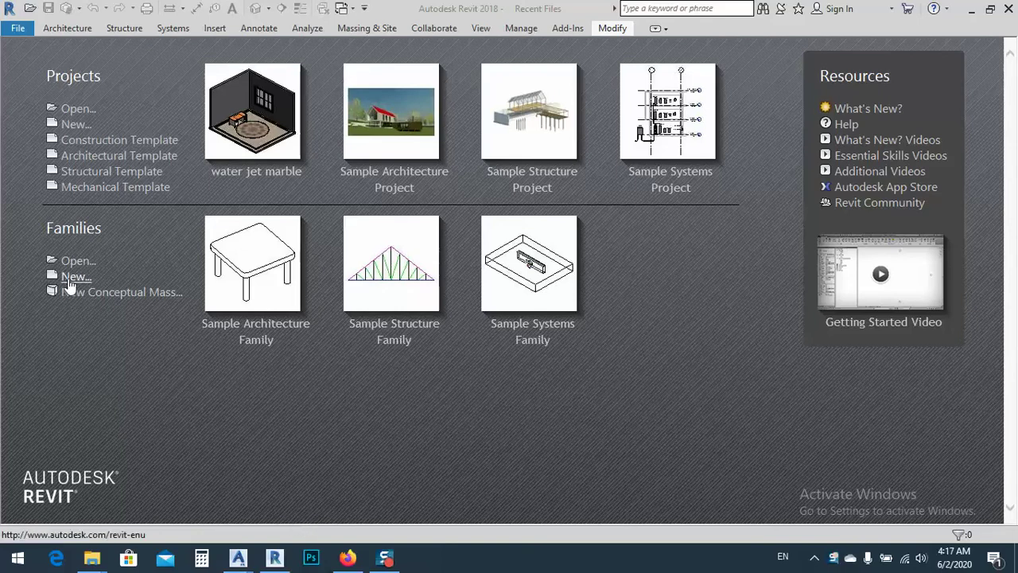
# Create a new family from the English Metric Window.rft template
pyautogui.click(72, 280)
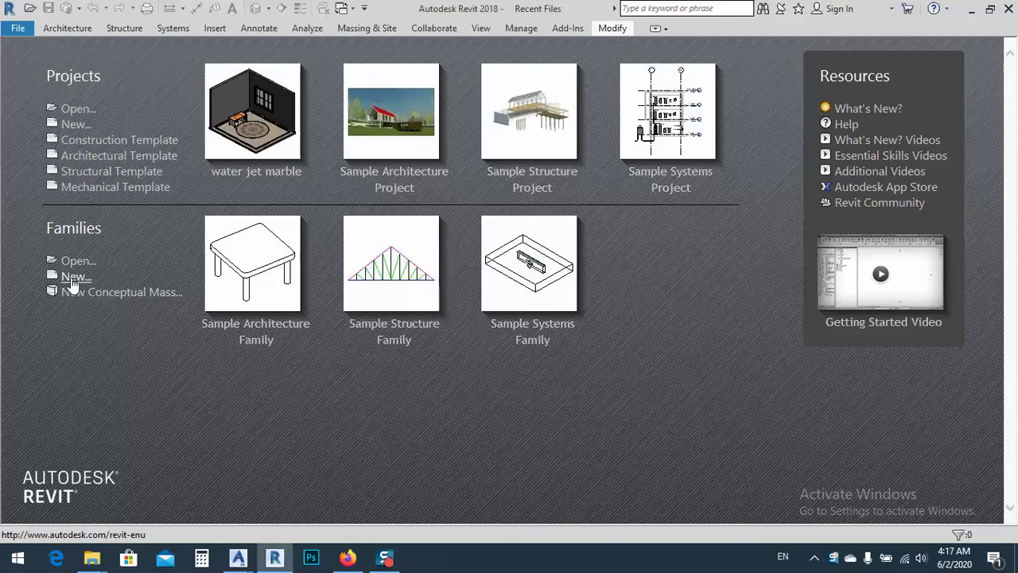
pyautogui.click(422, 126)
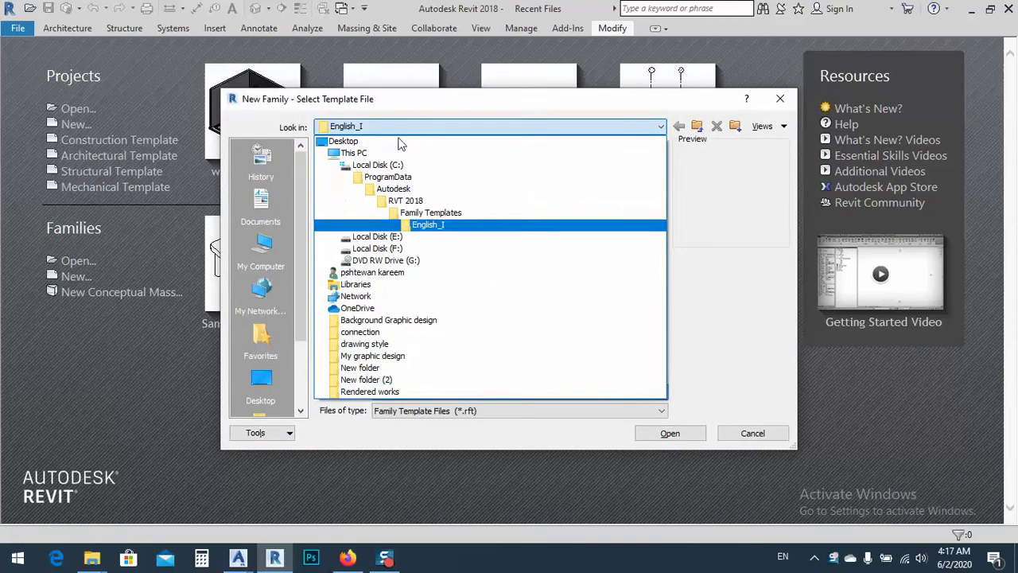
pyautogui.click(413, 212)
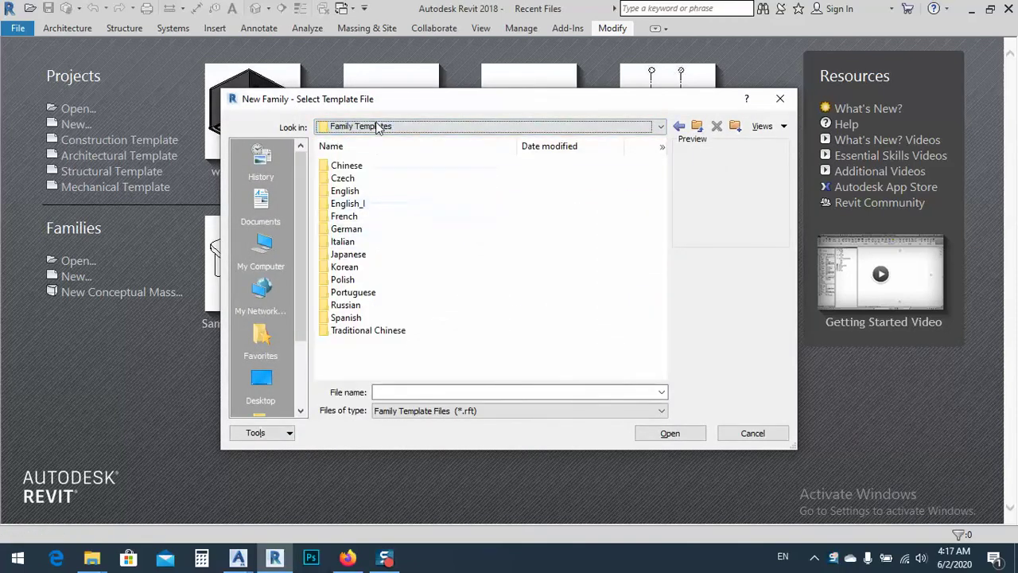
pyautogui.doubleClick(350, 195)
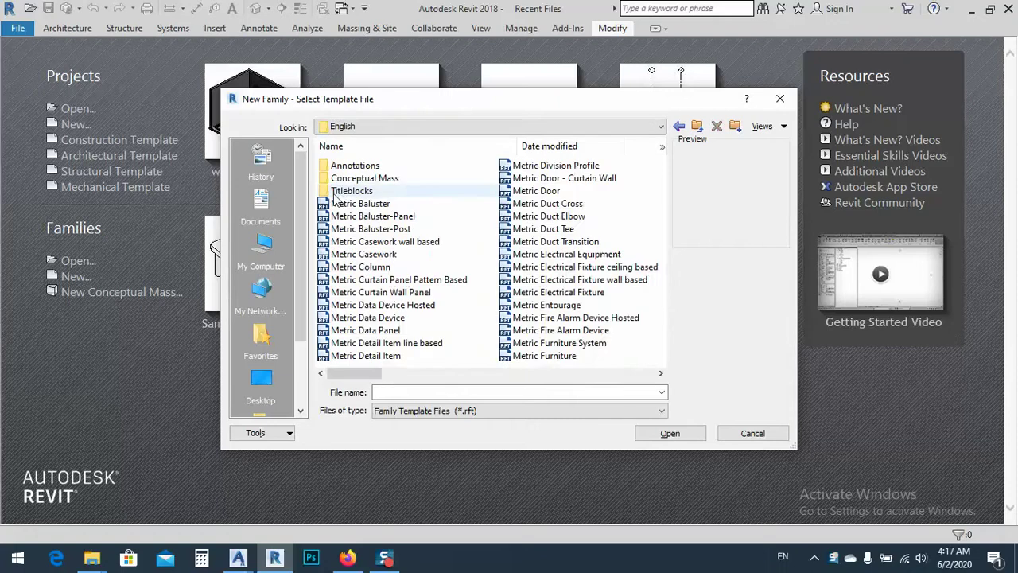
pyautogui.scroll(-10, 454, 268)
pyautogui.click(341, 221)
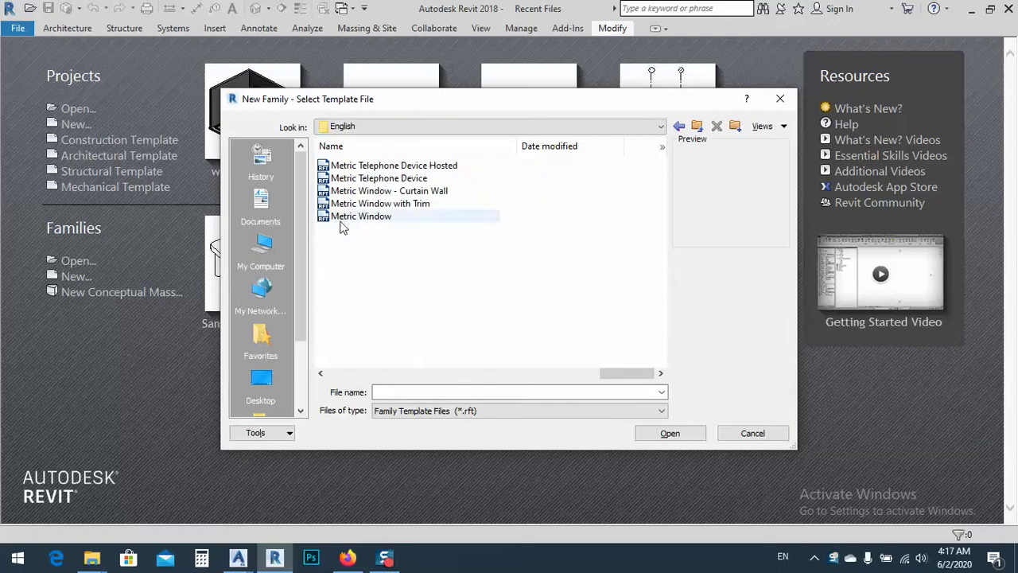
pyautogui.click(377, 205)
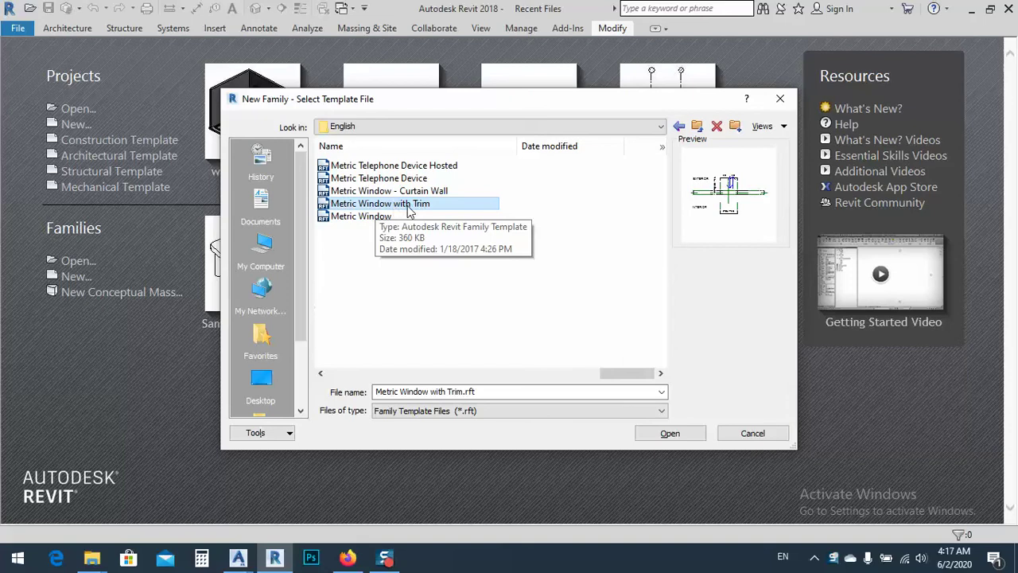
pyautogui.click(356, 219)
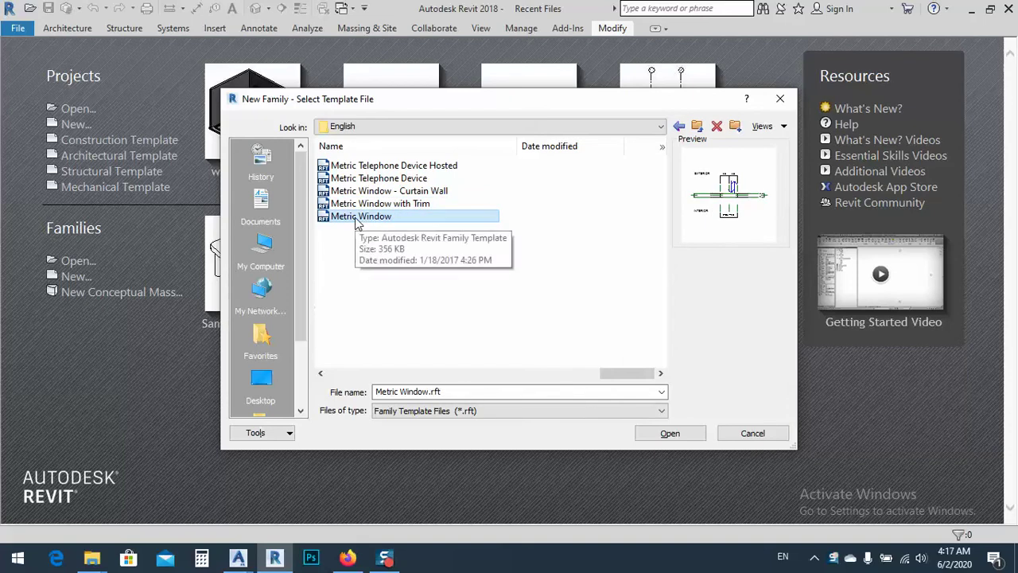
pyautogui.doubleClick(356, 219)
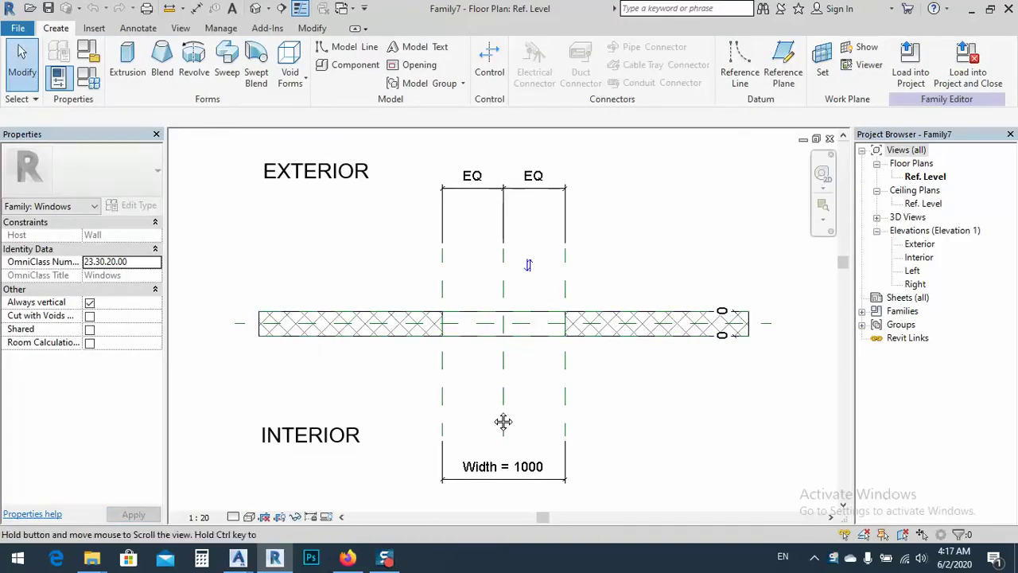
# Open the Exterior elevation to check Height 1500 and Default Sill Height 800
pyautogui.moveTo(503, 421); pyautogui.dragTo(511, 393, button='middle')
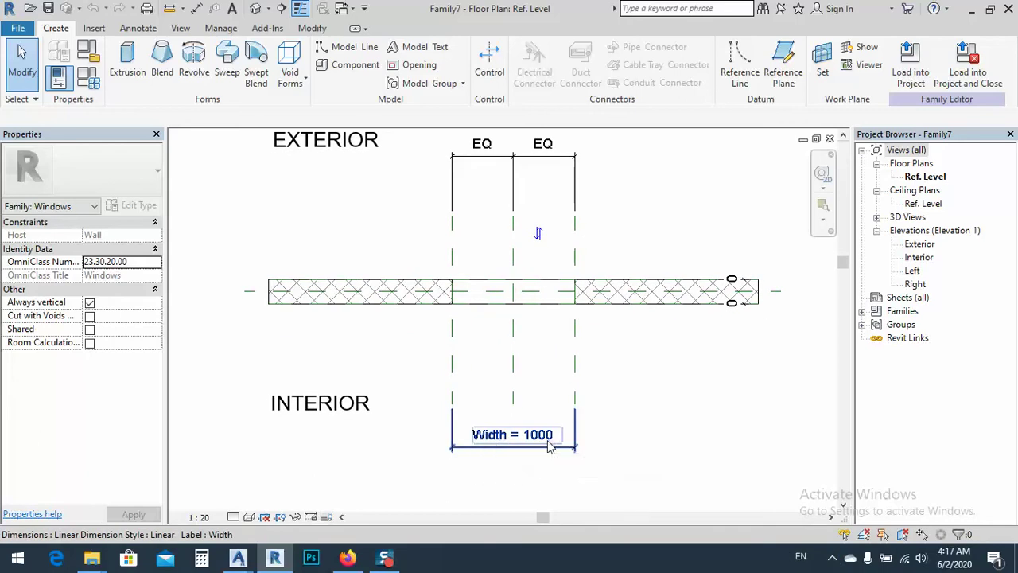
pyautogui.doubleClick(918, 245)
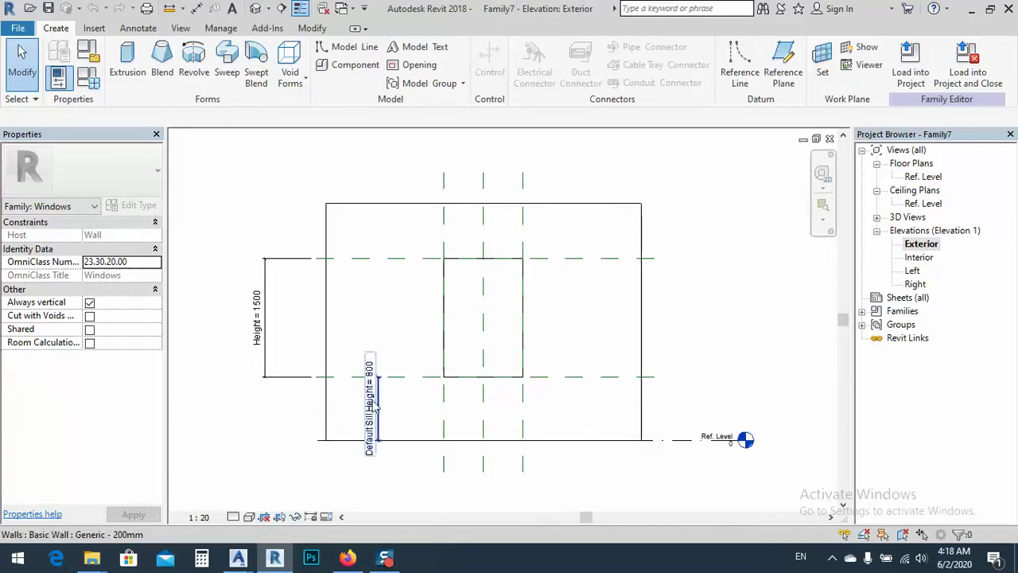
pyautogui.scroll(1, 369, 452)
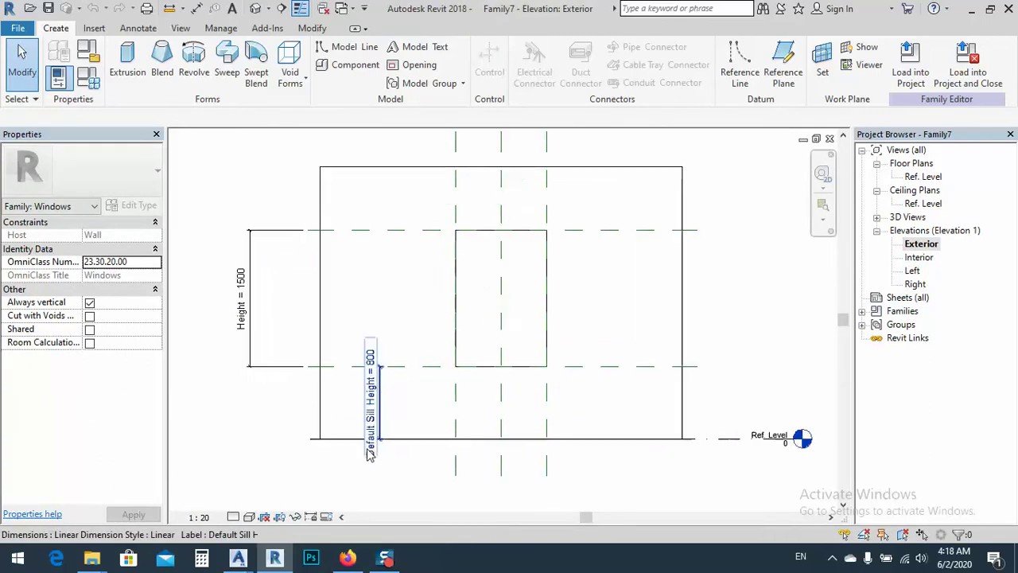
pyautogui.scroll(3, 369, 452)
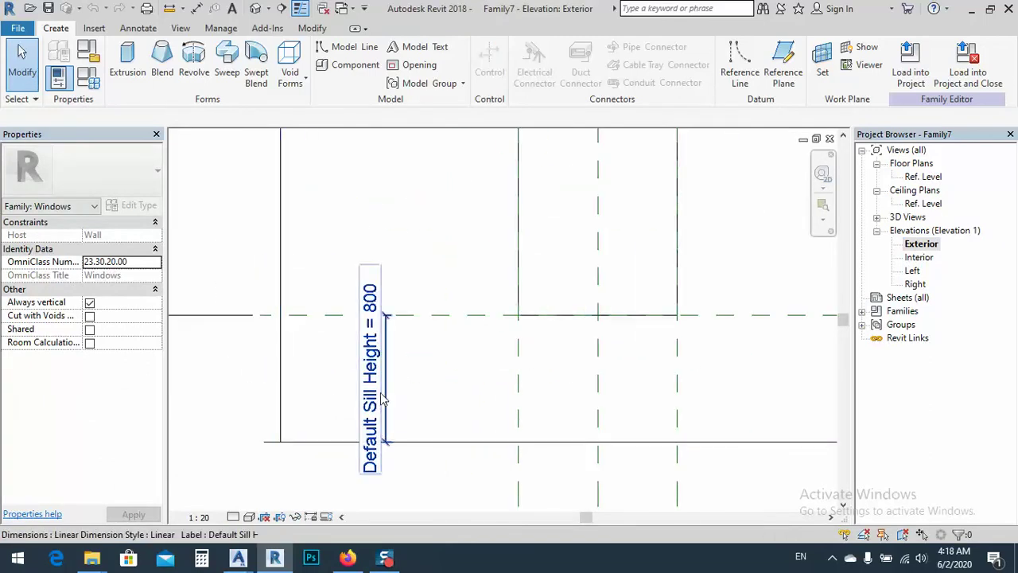
pyautogui.scroll(-3, 430, 366)
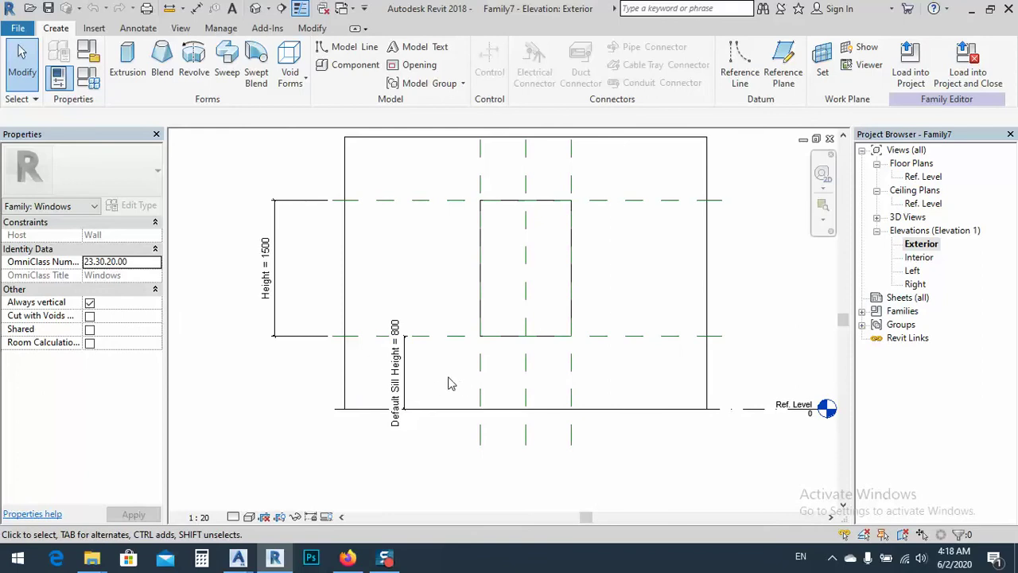
pyautogui.click(88, 79)
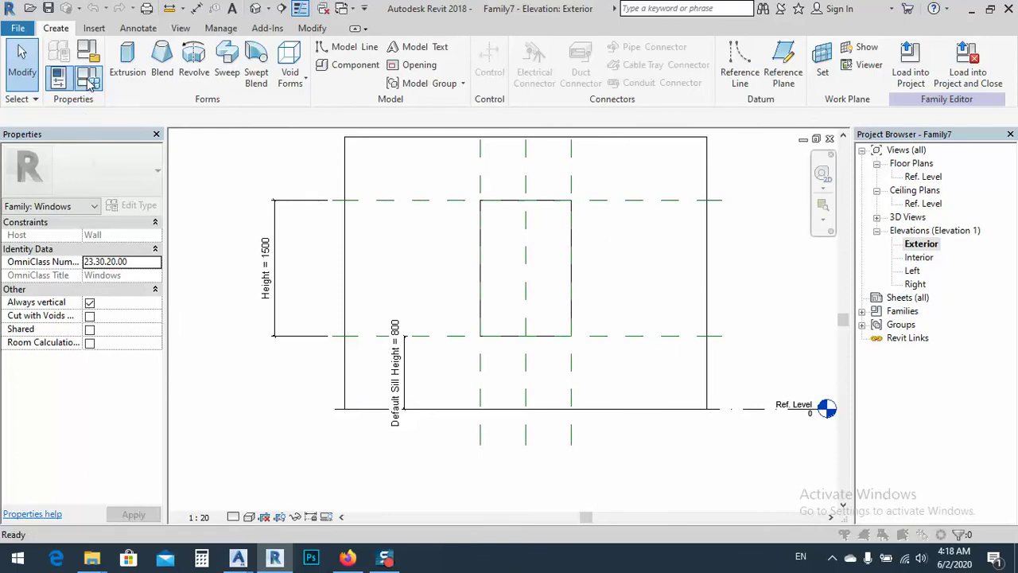
# Set Width 2000, Height 1800 and Default Sill Height 500 in Family Types, then apply
pyautogui.click(486, 241)
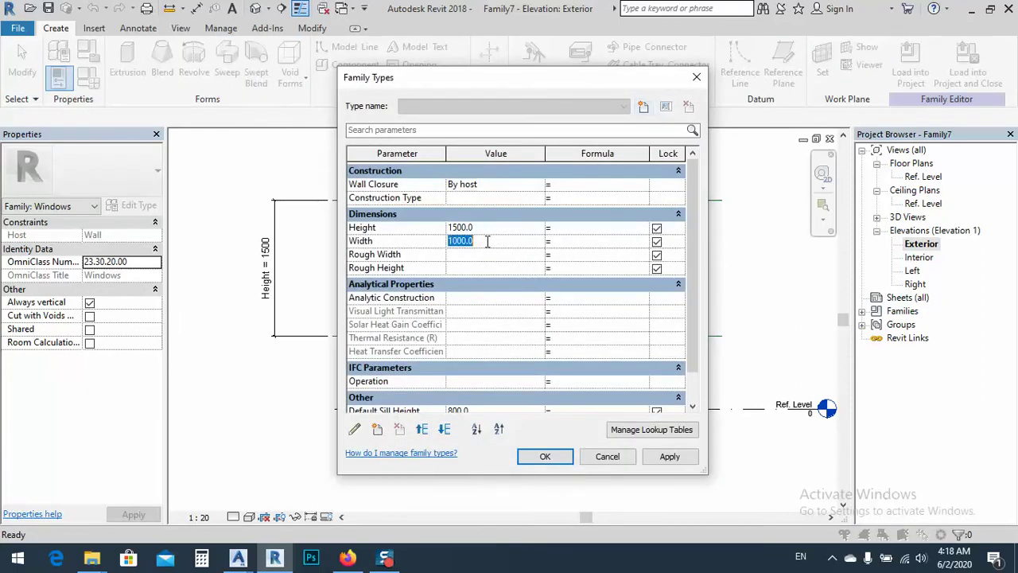
pyautogui.click(481, 228)
pyautogui.scroll(-1, 559, 378)
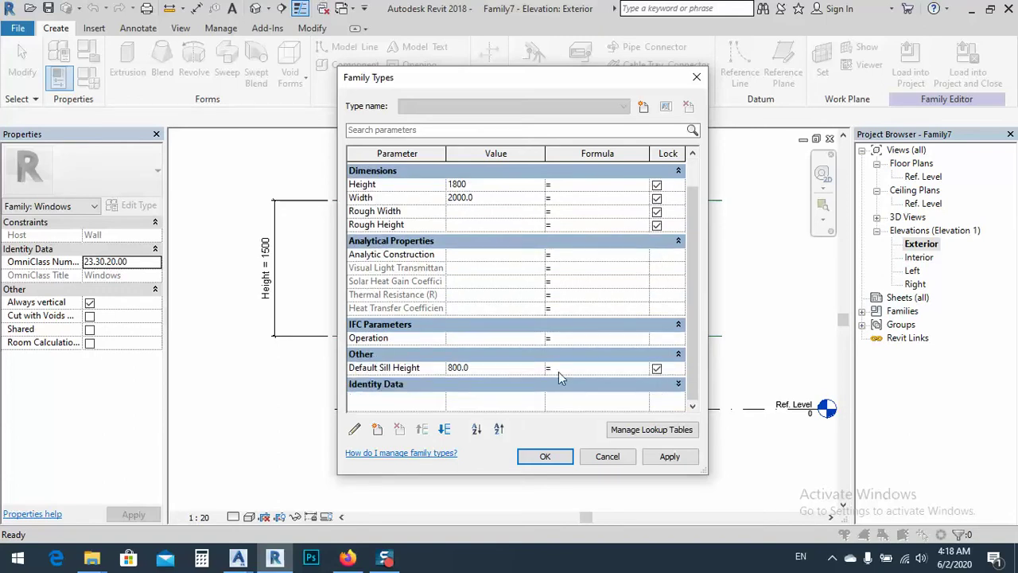
pyautogui.click(516, 367)
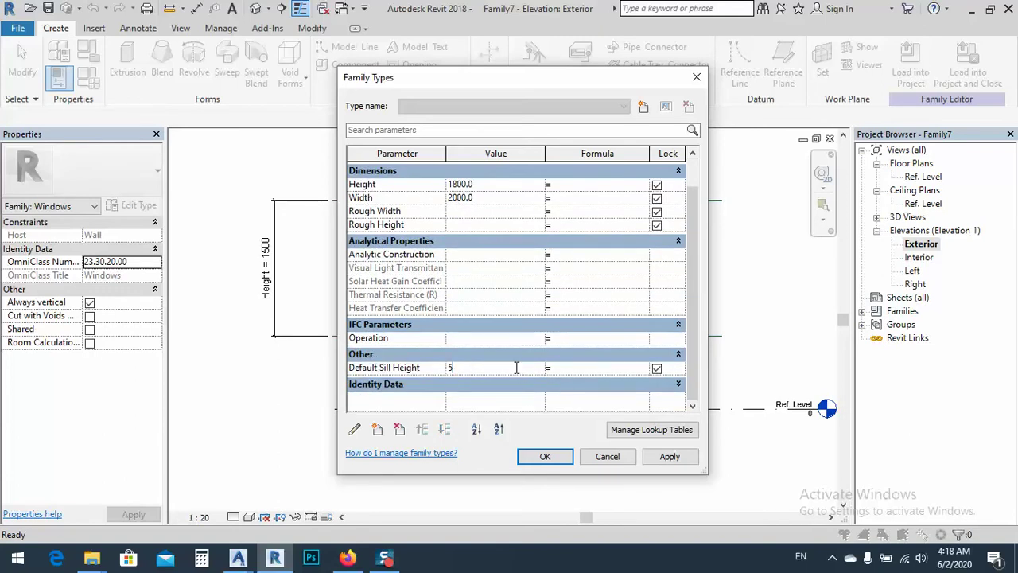
pyautogui.click(668, 457)
pyautogui.click(545, 455)
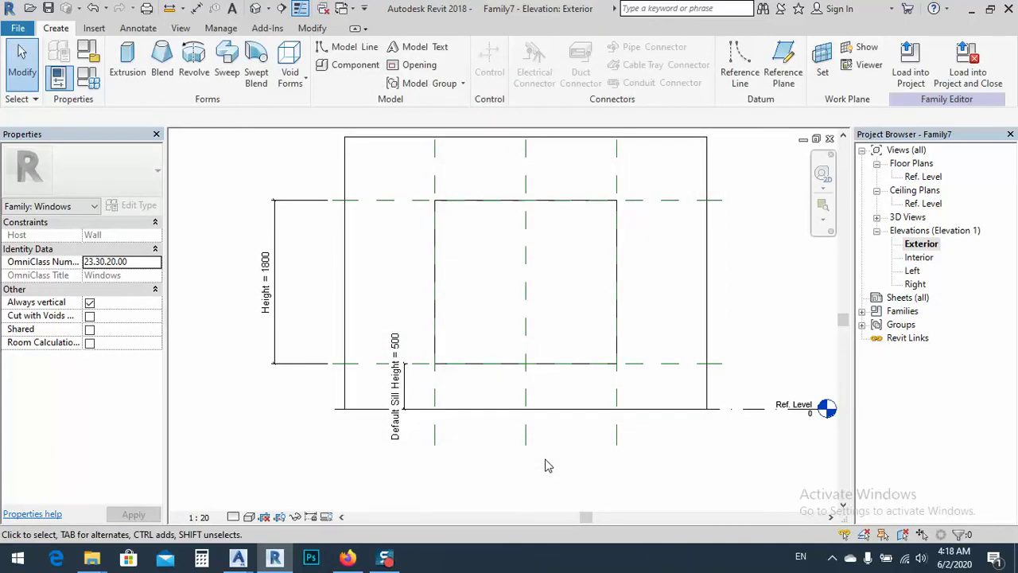
# Sketch an extrusion rectangle between the opening's plane corners and lock all four edges
pyautogui.moveTo(525, 305); pyautogui.dragTo(470, 290, button='middle')
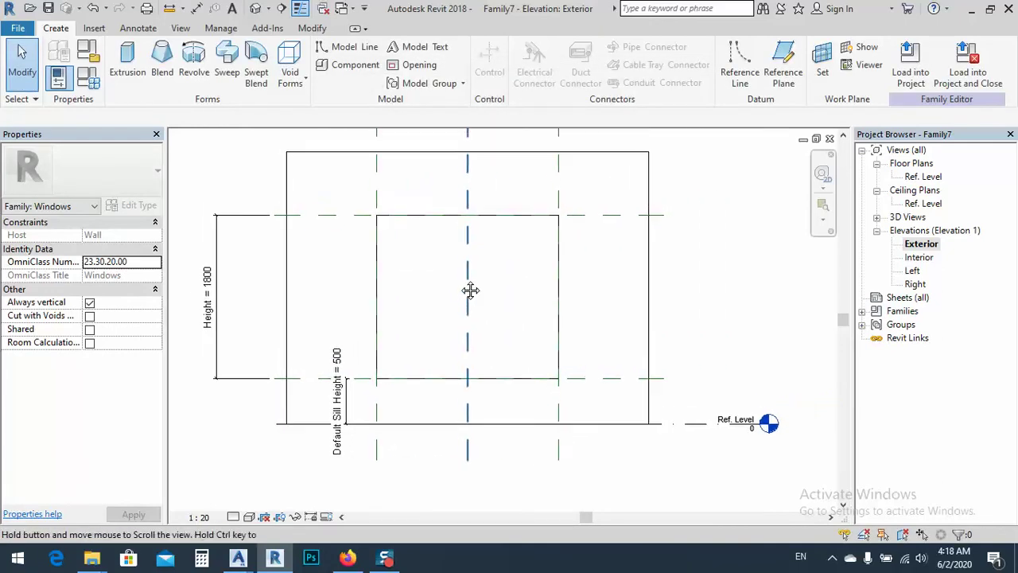
pyautogui.click(128, 55)
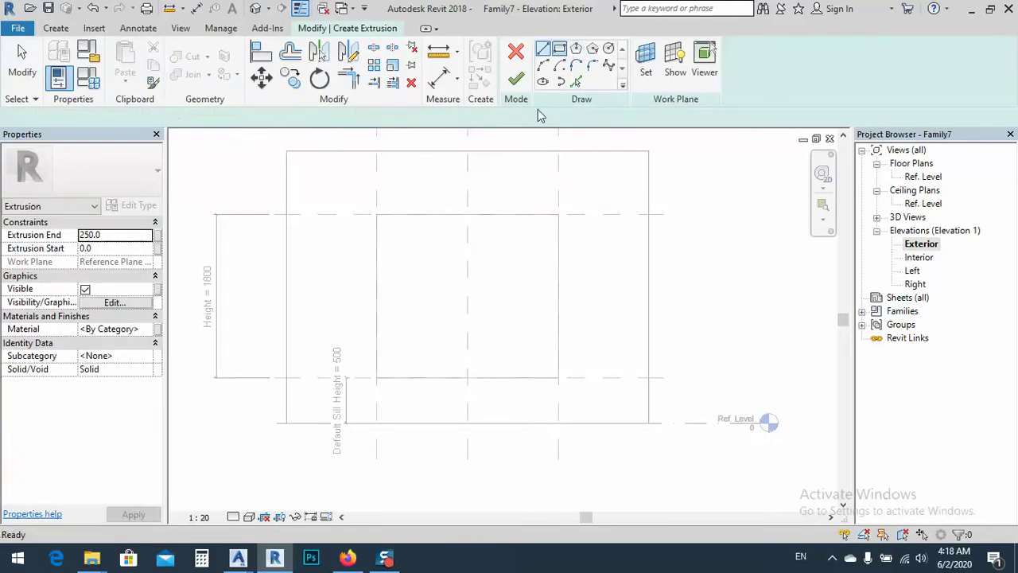
pyautogui.click(559, 50)
pyautogui.click(377, 215)
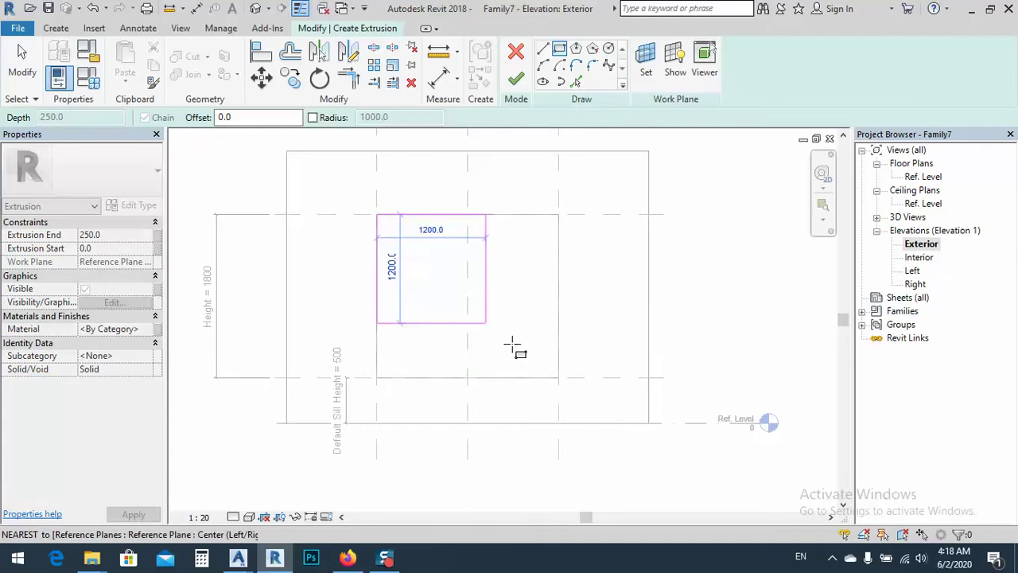
pyautogui.click(559, 377)
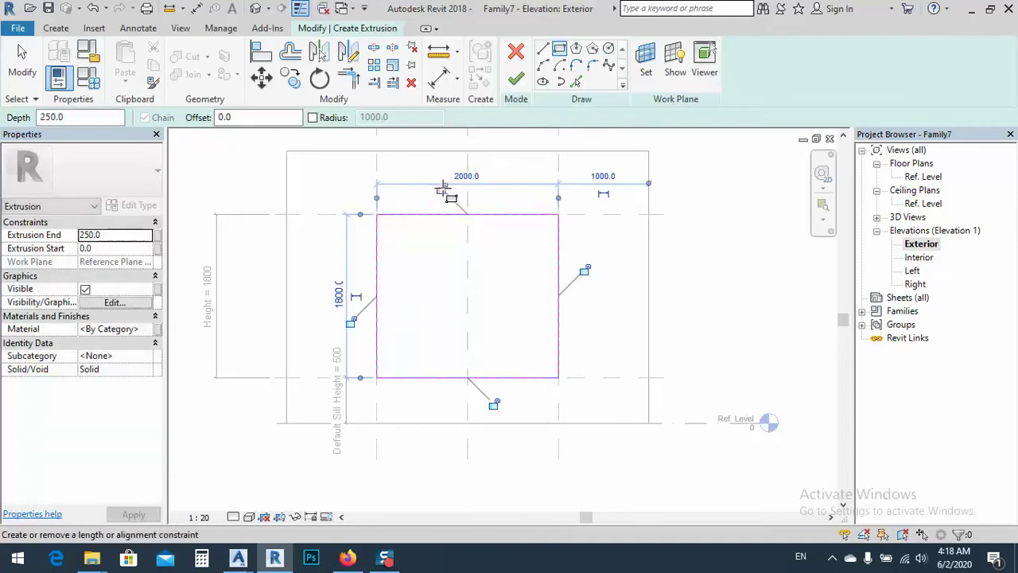
pyautogui.click(443, 189)
pyautogui.click(350, 321)
pyautogui.click(494, 404)
pyautogui.click(584, 270)
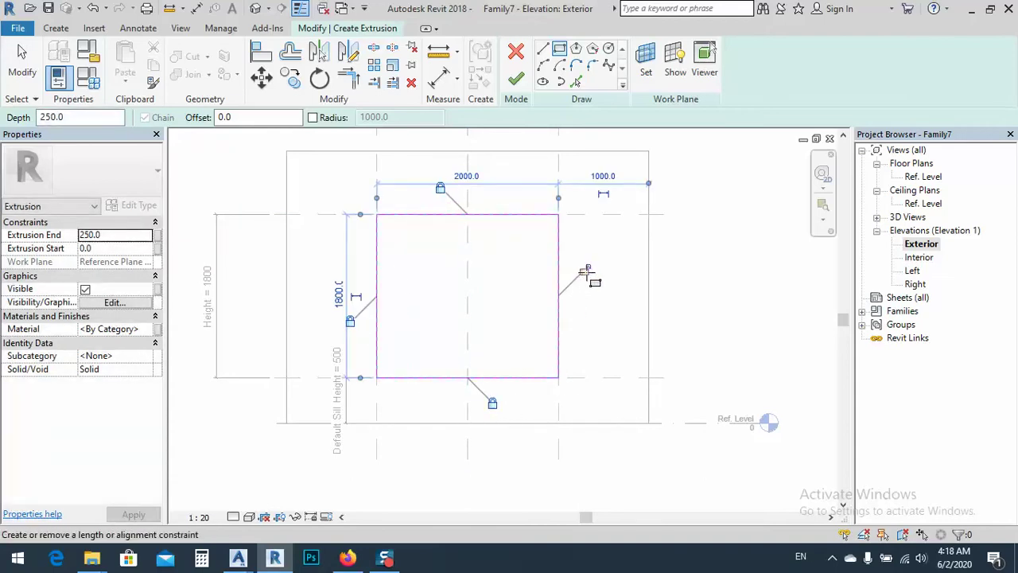
pyautogui.click(575, 81)
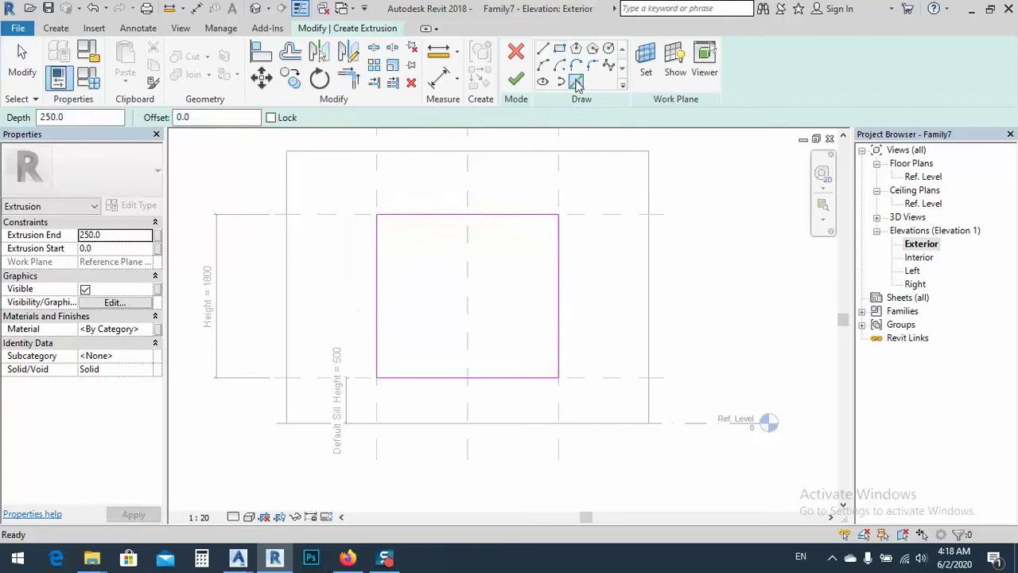
# Add offset lines inside the top, left, right and bottom edges of the rectangle
pyautogui.doubleClick(218, 117)
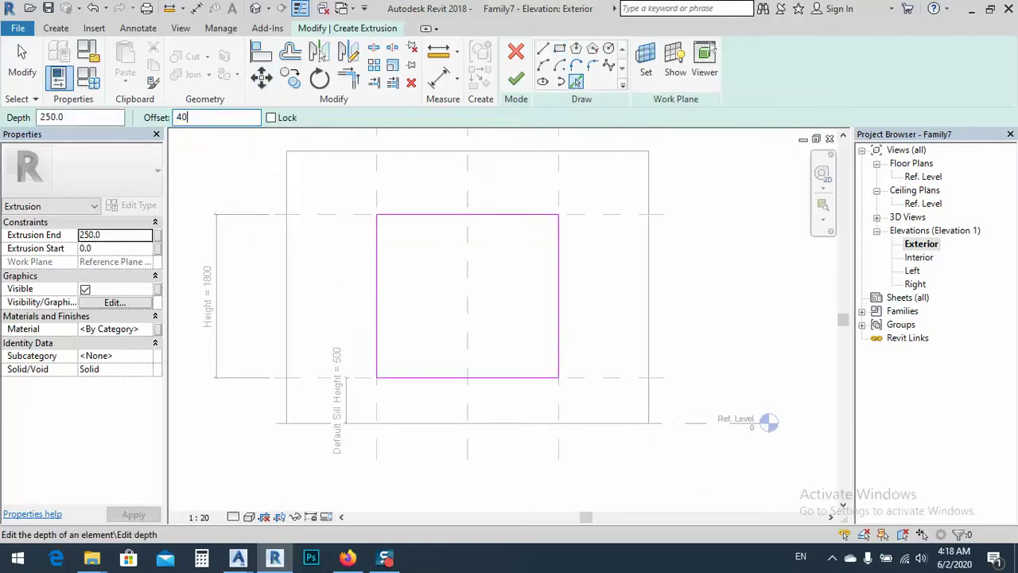
pyautogui.click(437, 222)
pyautogui.click(378, 252)
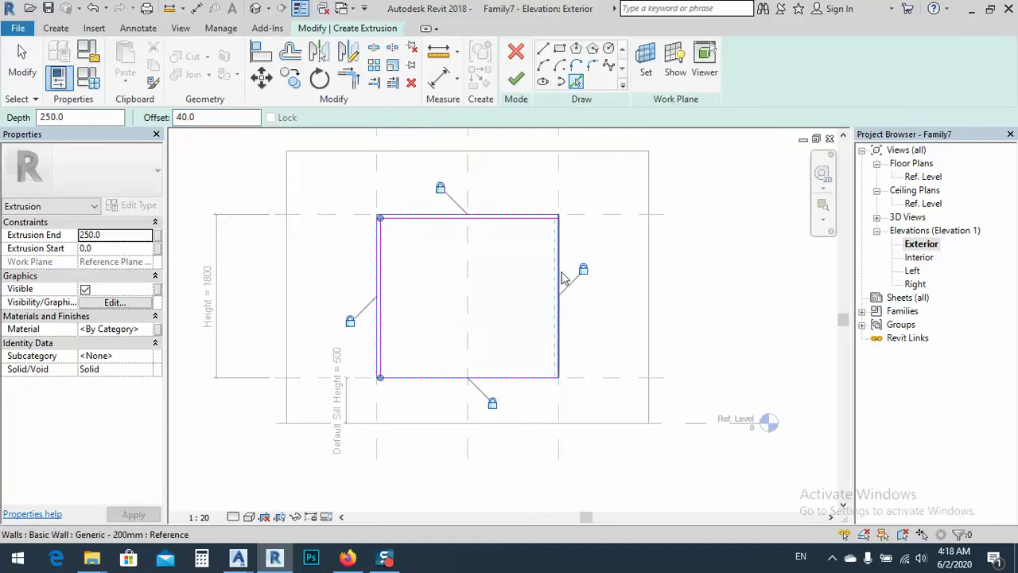
pyautogui.click(560, 271)
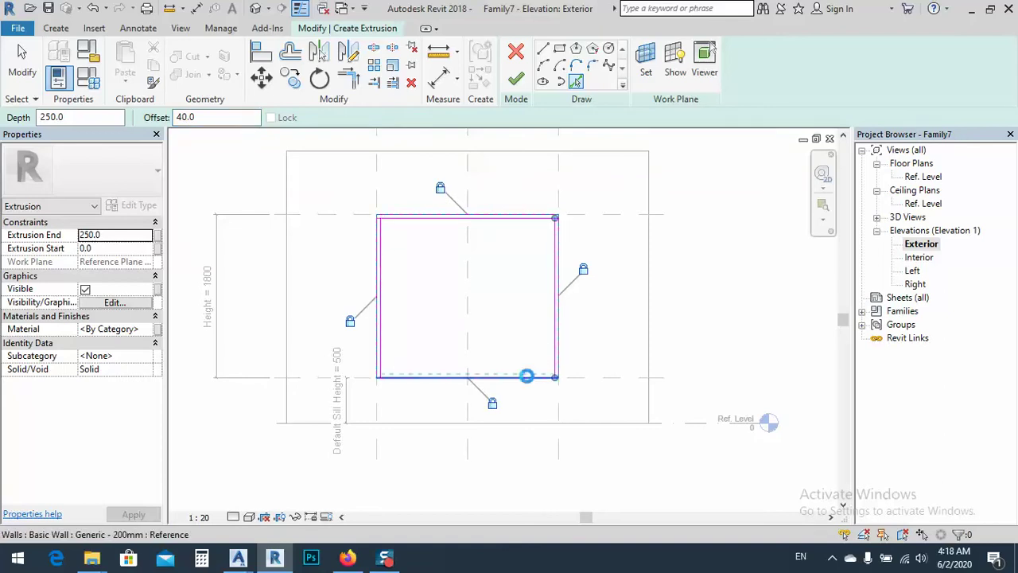
pyautogui.click(526, 375)
pyautogui.scroll(4, 548, 207)
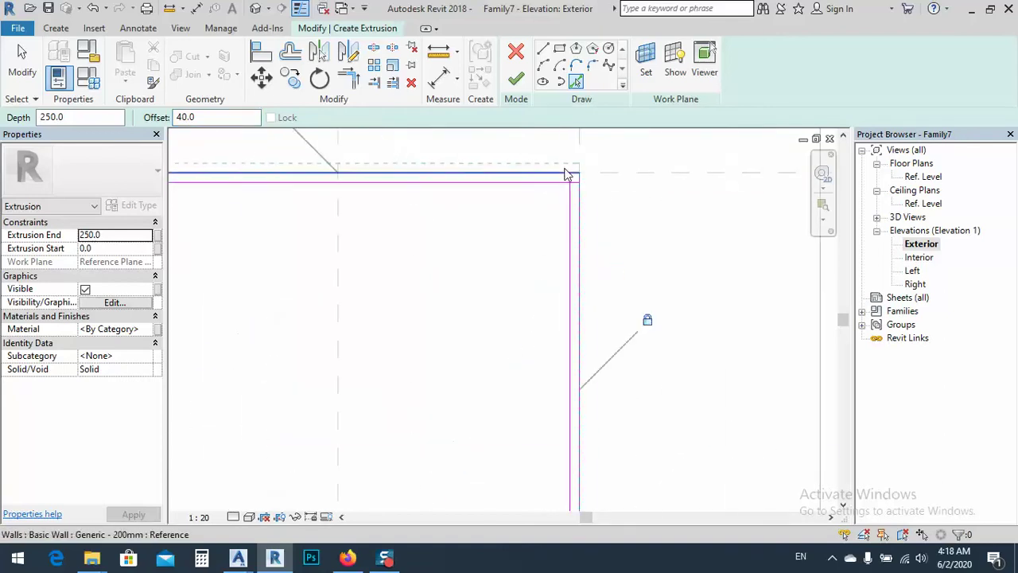
pyautogui.scroll(2, 566, 174)
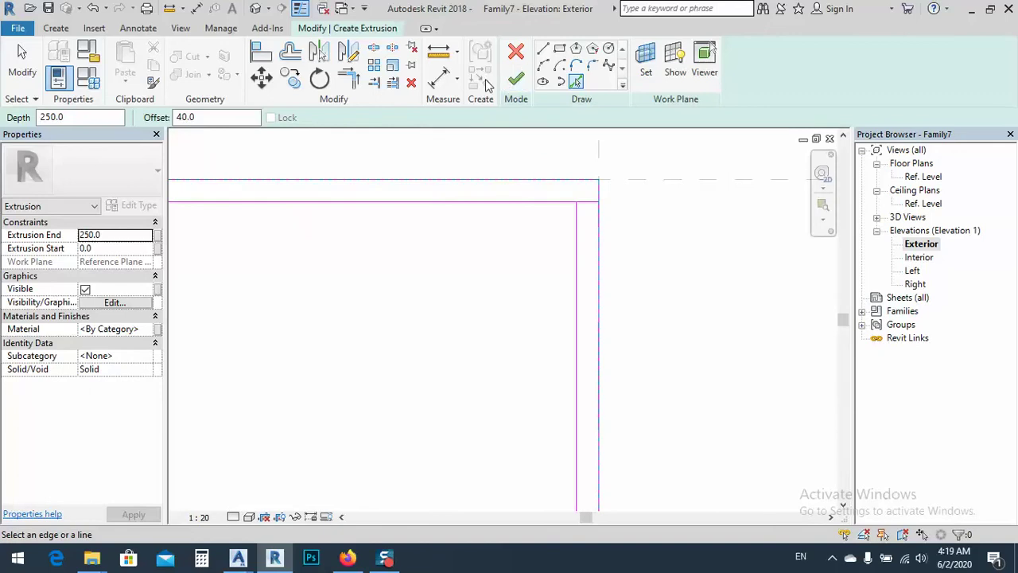
# Trim the inner lines into clean top-right and top-left corners
pyautogui.click(348, 77)
pyautogui.click(538, 205)
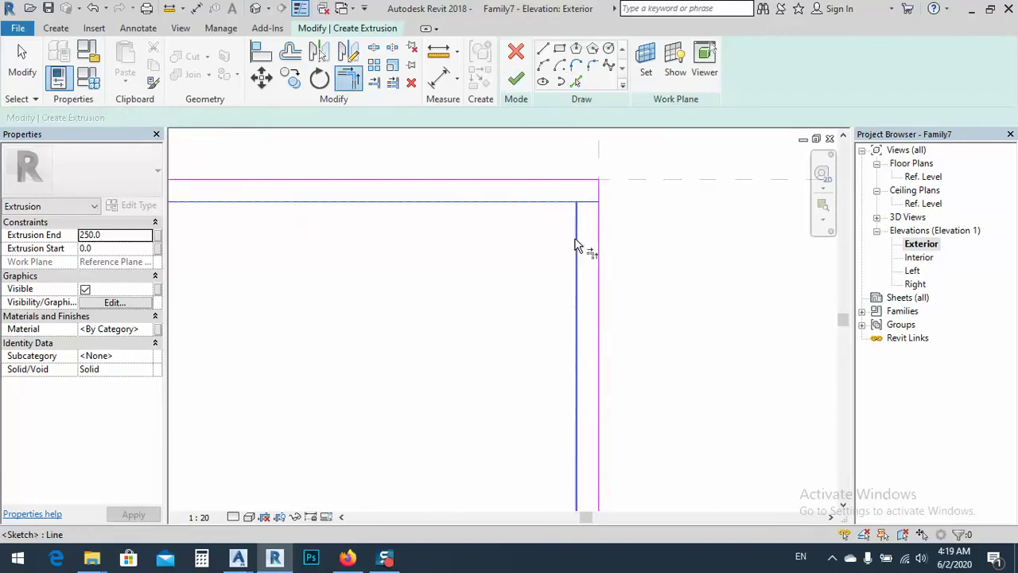
pyautogui.click(575, 245)
pyautogui.scroll(-5, 541, 225)
pyautogui.scroll(5, 342, 223)
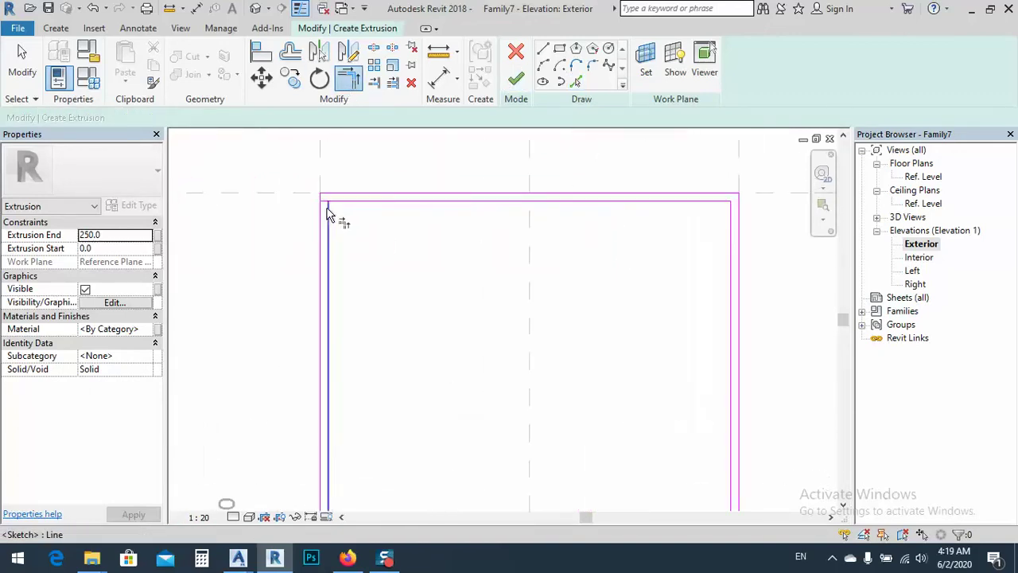
pyautogui.click(328, 214)
pyautogui.click(340, 200)
pyautogui.scroll(-5, 340, 198)
pyautogui.scroll(5, 340, 363)
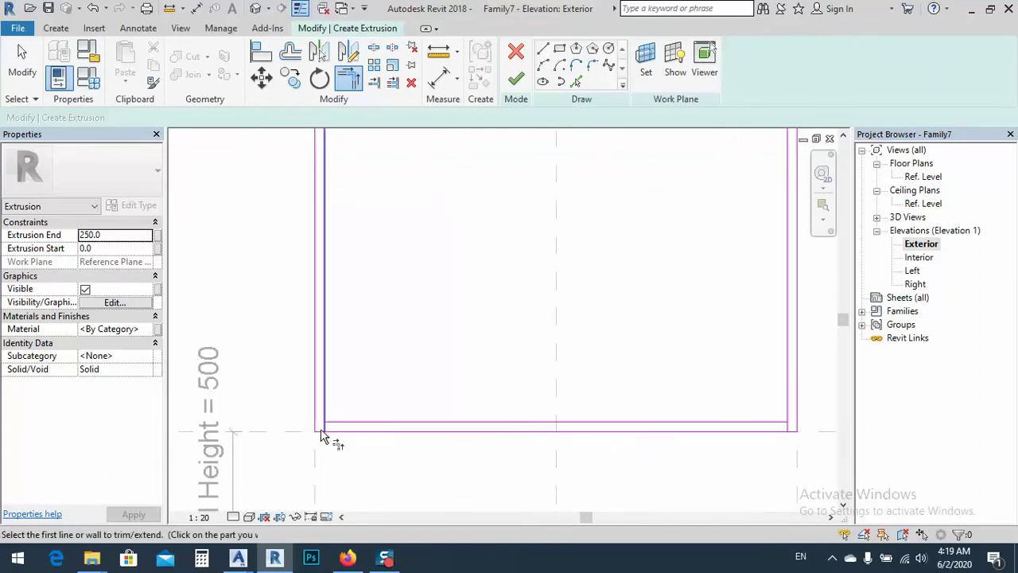
# Trim the bottom-left and bottom-right inner corners, then stop trimming
pyautogui.click(322, 433)
pyautogui.click(340, 422)
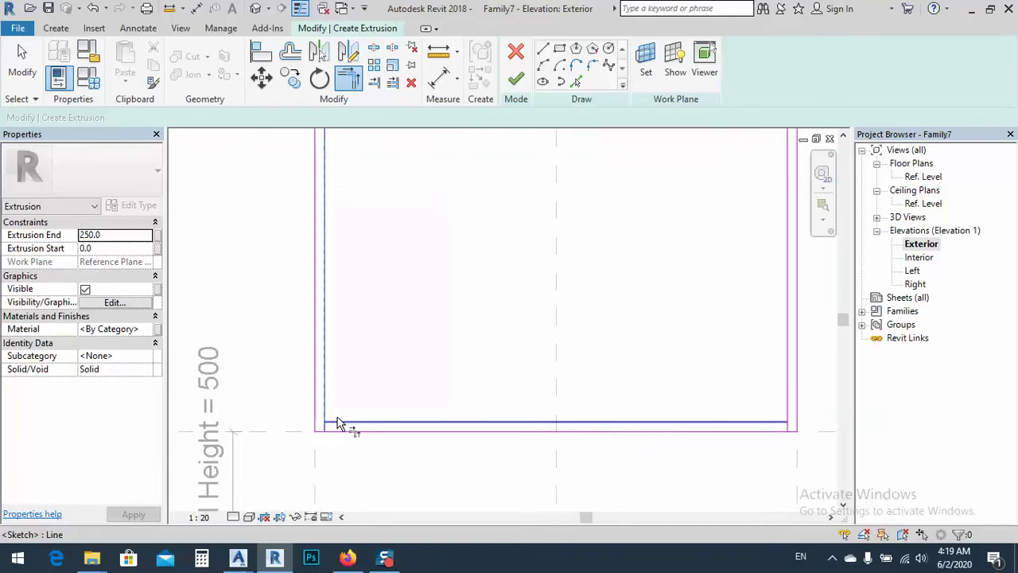
pyautogui.click(736, 428)
pyautogui.click(786, 418)
pyautogui.scroll(-5, 504, 408)
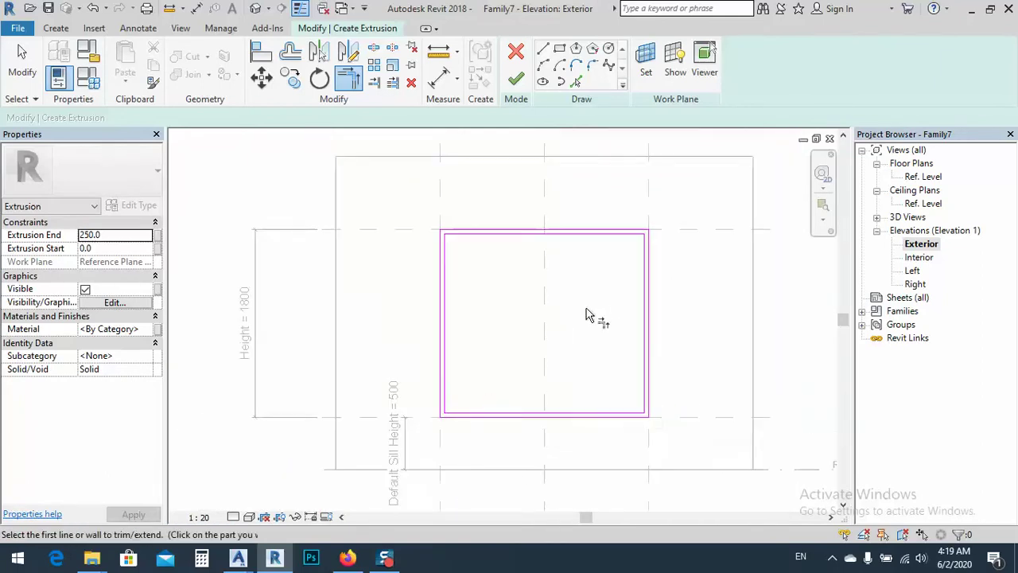
pyautogui.moveTo(586, 314); pyautogui.dragTo(484, 291, button='middle')
pyautogui.rightClick(482, 287)
pyautogui.click(514, 297)
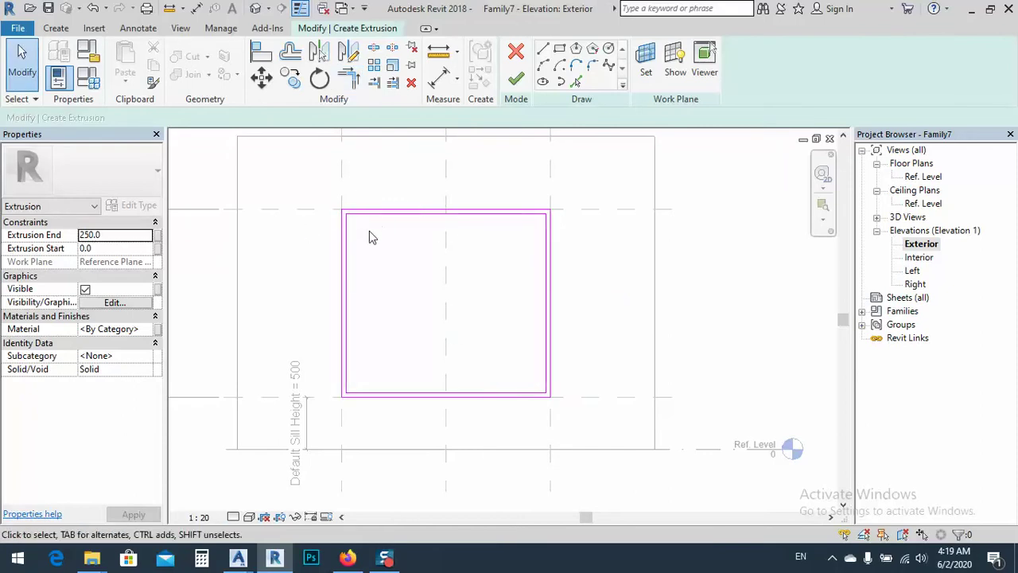
pyautogui.scroll(2, 358, 213)
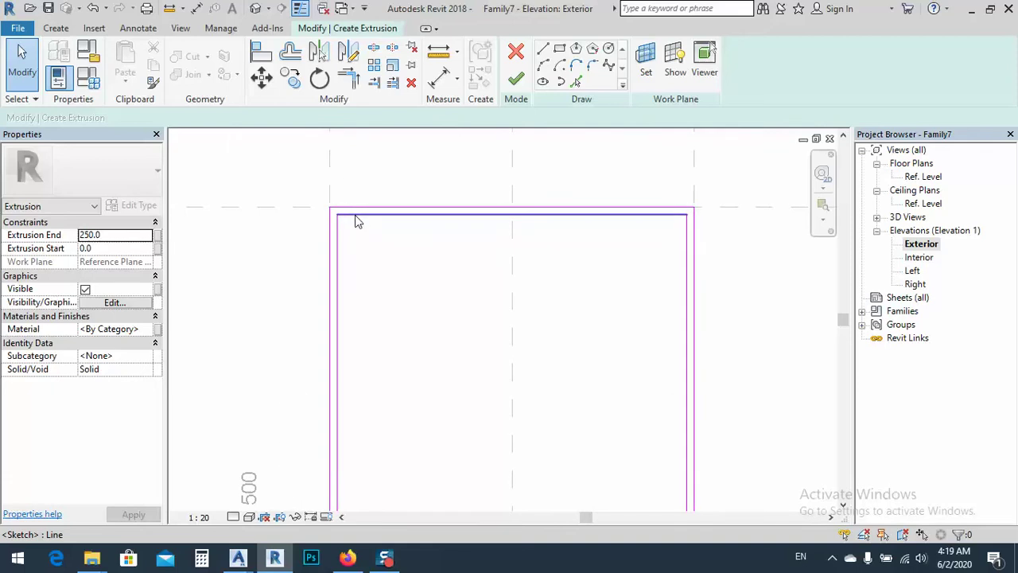
pyautogui.moveTo(446, 310)
pyautogui.mouseDown(button='middle')
pyautogui.moveTo(464, 309)
pyautogui.moveTo(361, 211)
pyautogui.moveTo(406, 283)
pyautogui.mouseUp(button='middle')
pyautogui.scroll(-1, 354, 230)
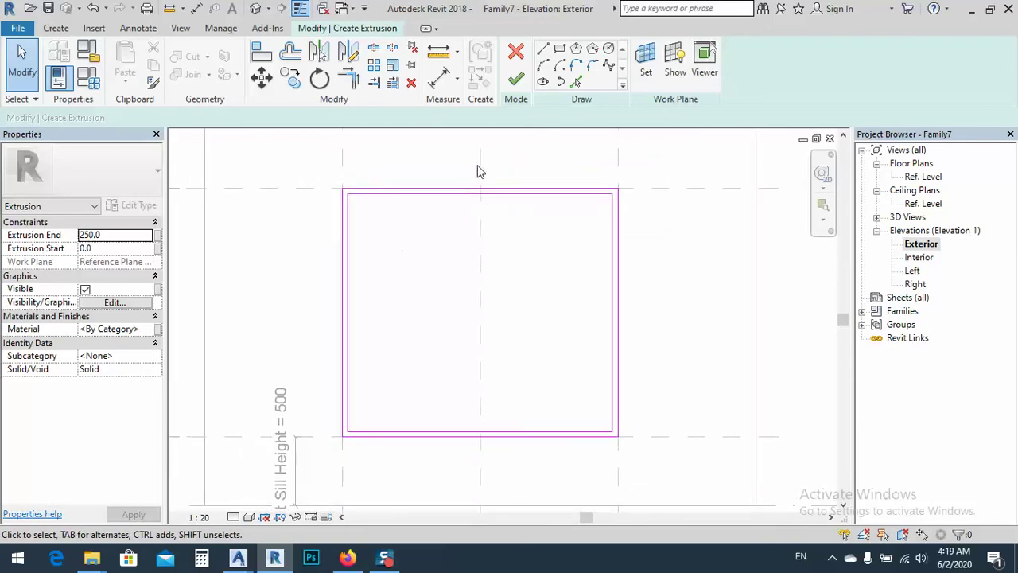
# Draw a vertical sketch line from the top midpoint to the bottom midpoint
pyautogui.click(544, 52)
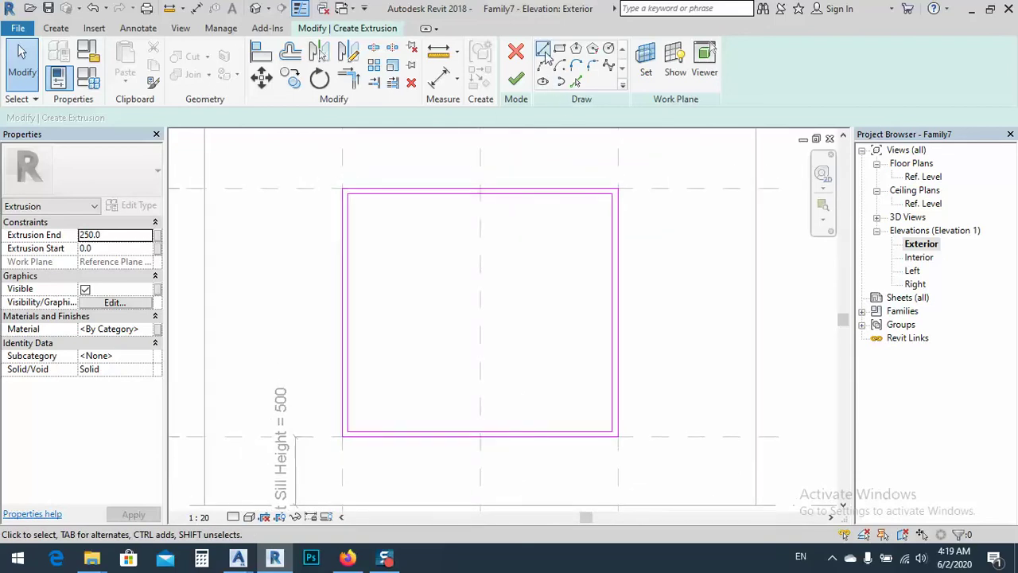
pyautogui.click(479, 193)
pyautogui.click(480, 430)
pyautogui.press('Escape')
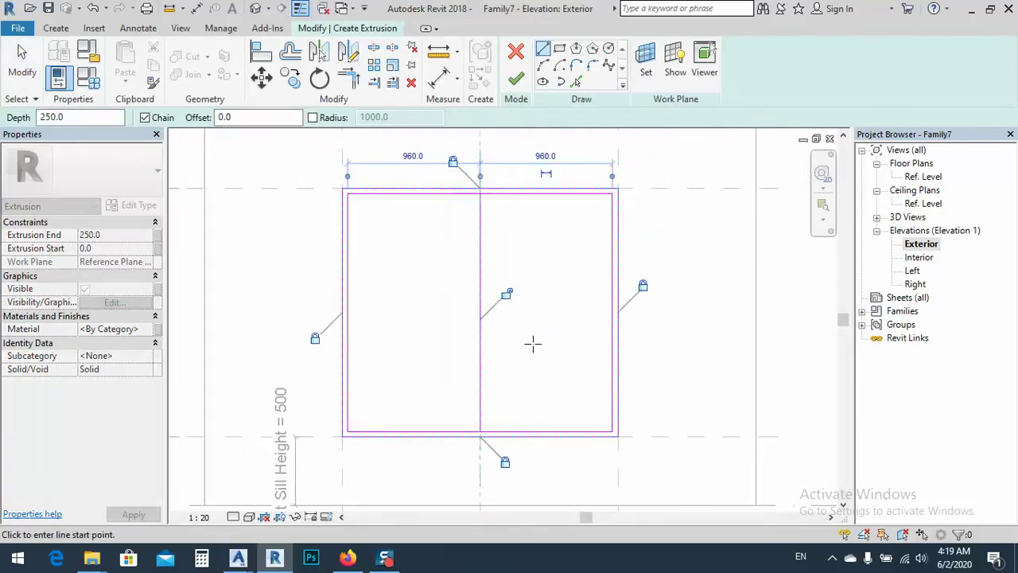
# Draw two horizontal sketch lines across the inner rectangle from edge to edge
pyautogui.click(347, 367)
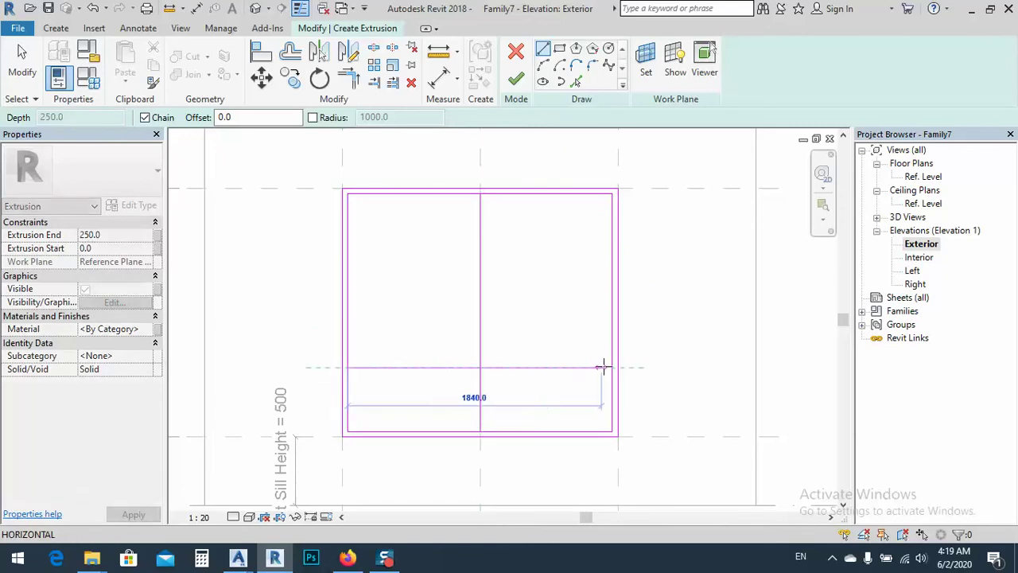
pyautogui.click(612, 367)
pyautogui.press('Escape')
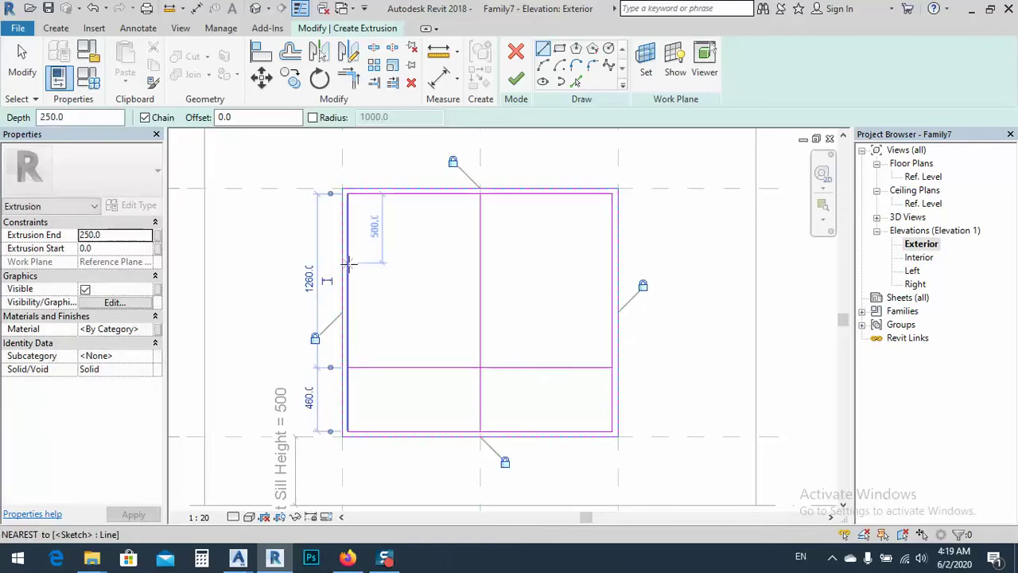
pyautogui.click(348, 262)
pyautogui.click(613, 262)
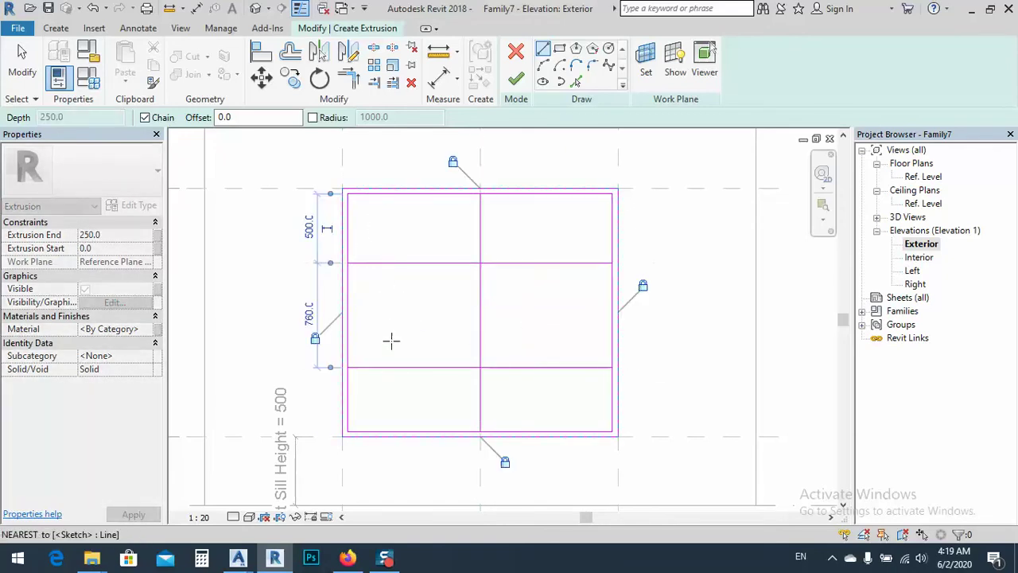
pyautogui.press('Escape')
pyautogui.rightClick(383, 238)
pyautogui.click(410, 246)
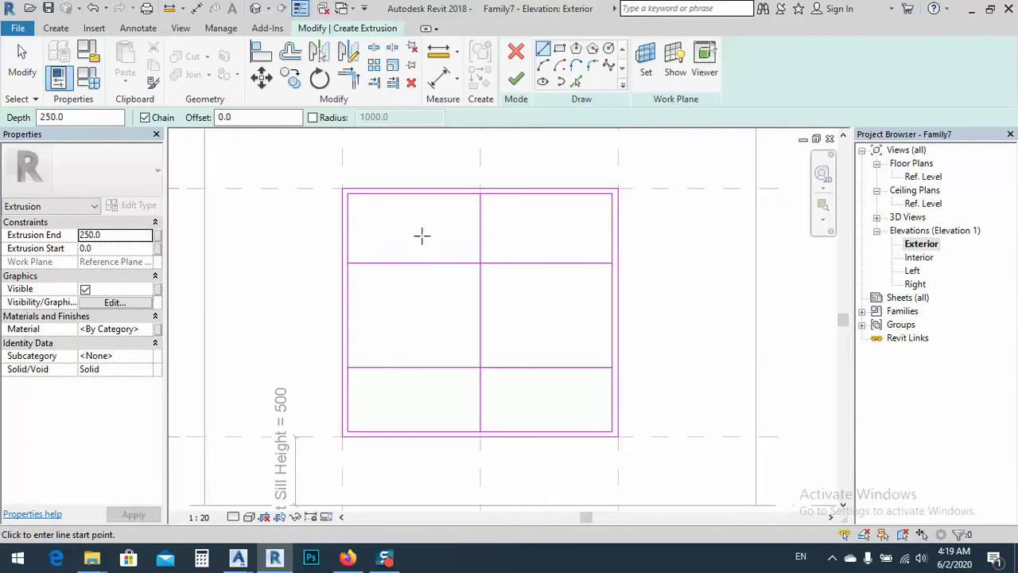
pyautogui.rightClick(419, 232)
pyautogui.click(421, 246)
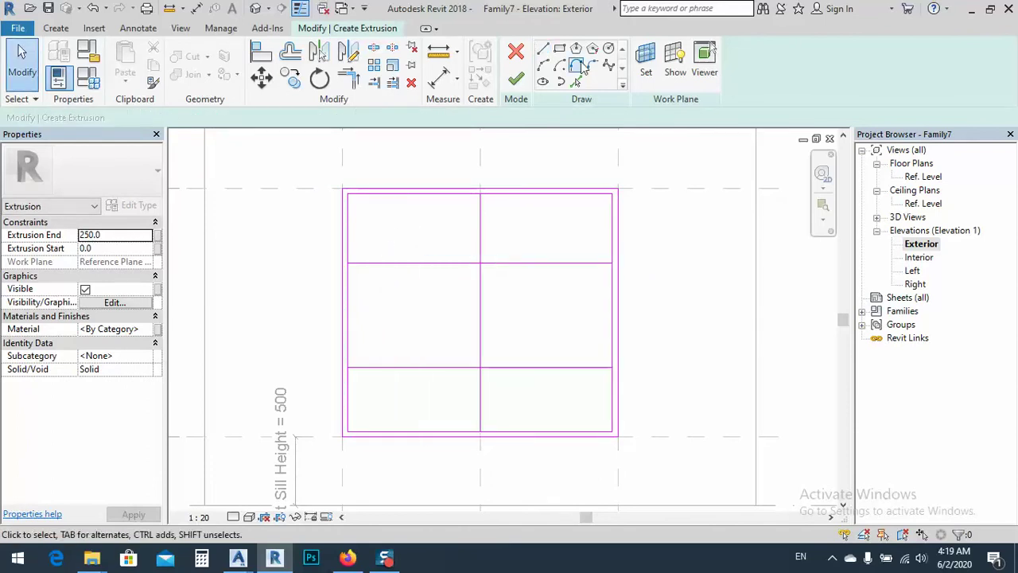
# Begin an aligned dimension from the top edge to the upper horizontal line
pyautogui.click(440, 78)
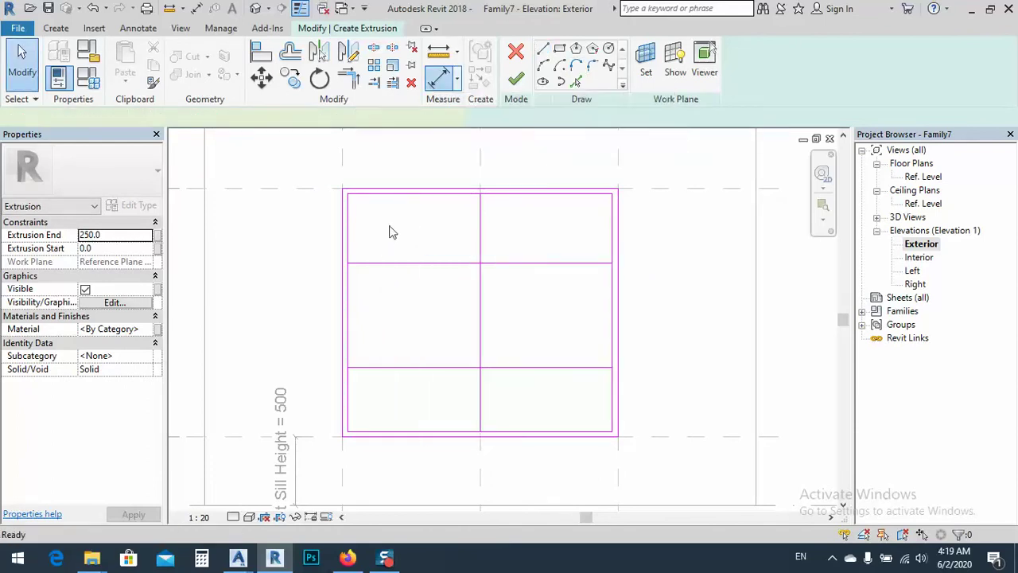
pyautogui.click(373, 194)
pyautogui.click(367, 262)
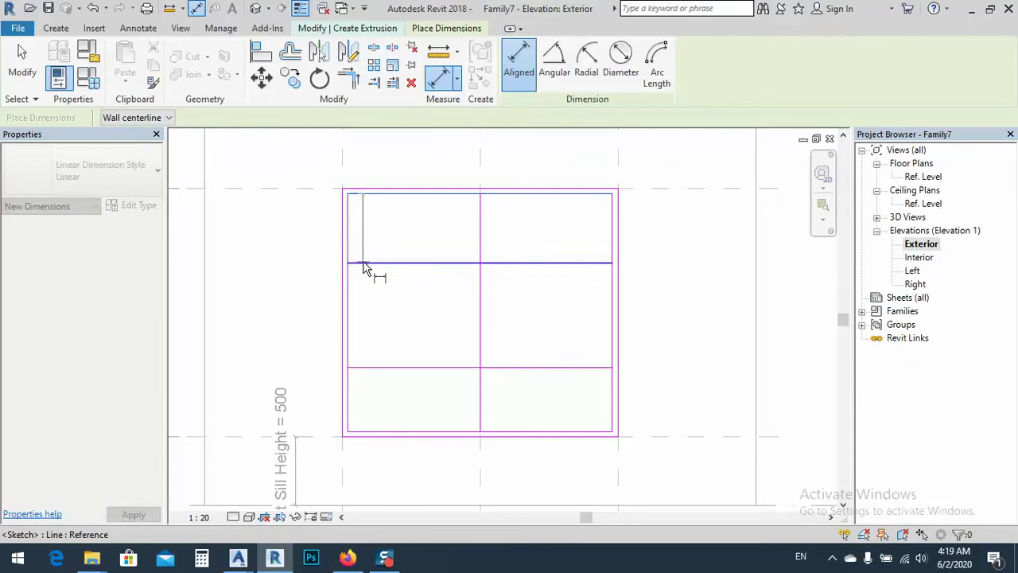
# Extend the dimension through the lower line and bottom edge, place it left, and set EQ
pyautogui.click(374, 366)
pyautogui.click(380, 433)
pyautogui.click(237, 358)
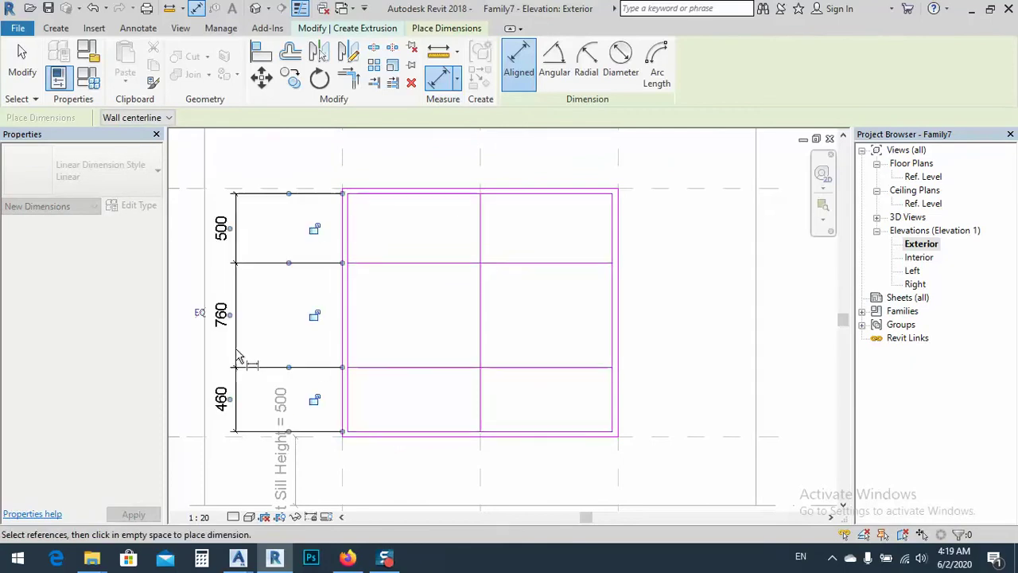
pyautogui.click(200, 312)
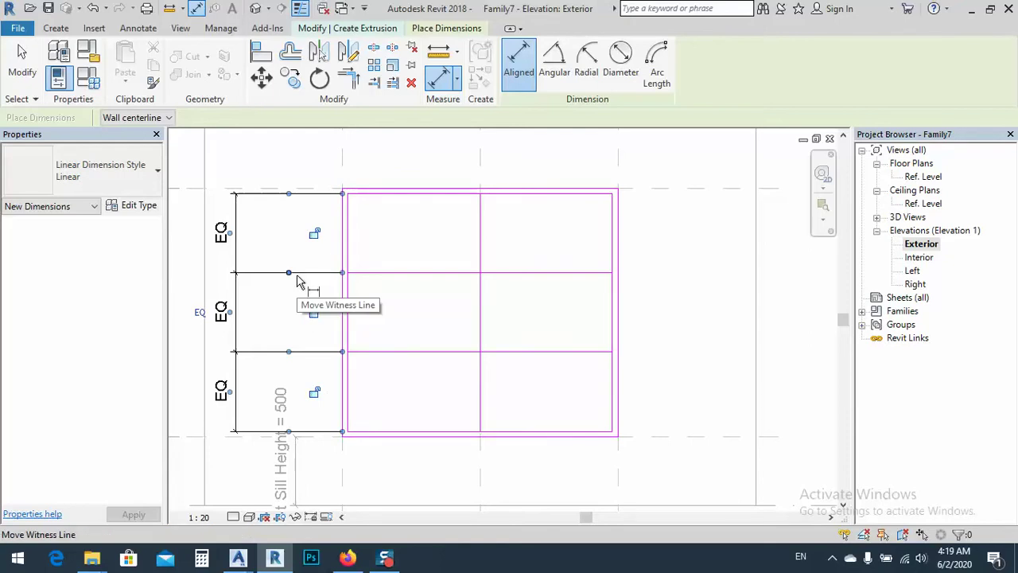
pyautogui.press('Escape')
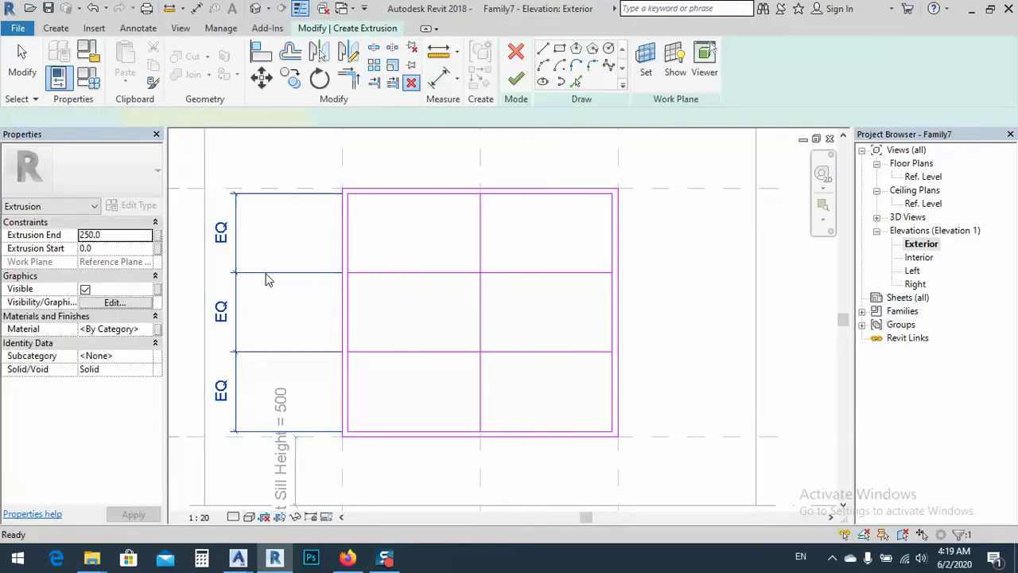
# Add lines offset 20 on both sides of the central vertical line
pyautogui.press('Escape')
pyautogui.moveTo(440, 236); pyautogui.dragTo(428, 220, button='middle')
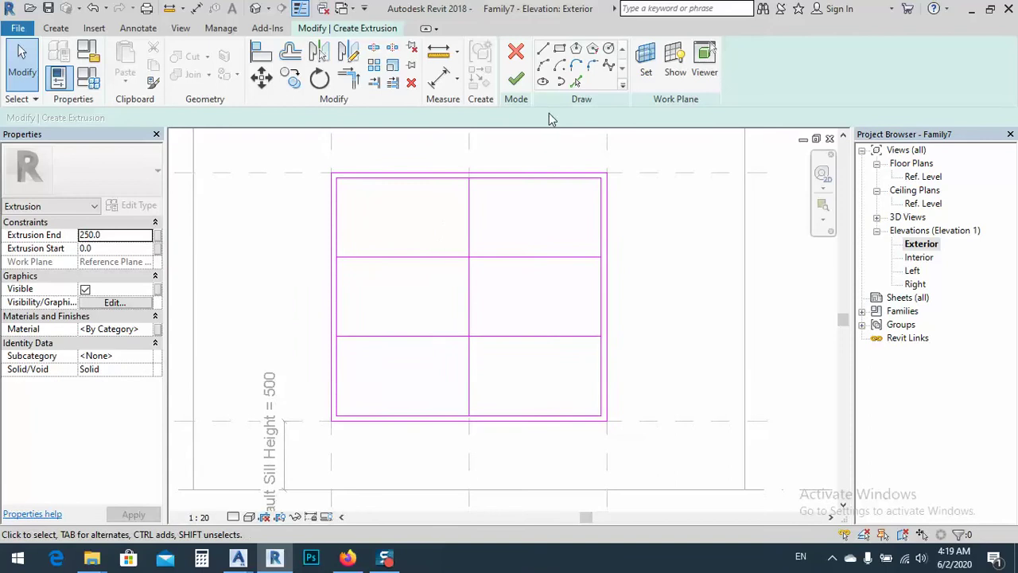
pyautogui.click(575, 83)
pyautogui.click(208, 116)
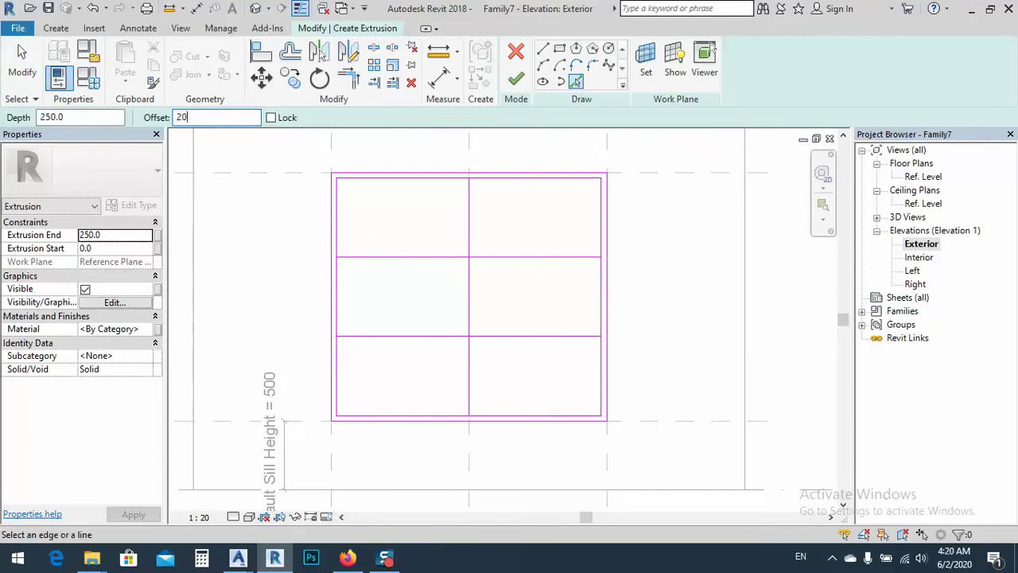
pyautogui.scroll(4, 545, 175)
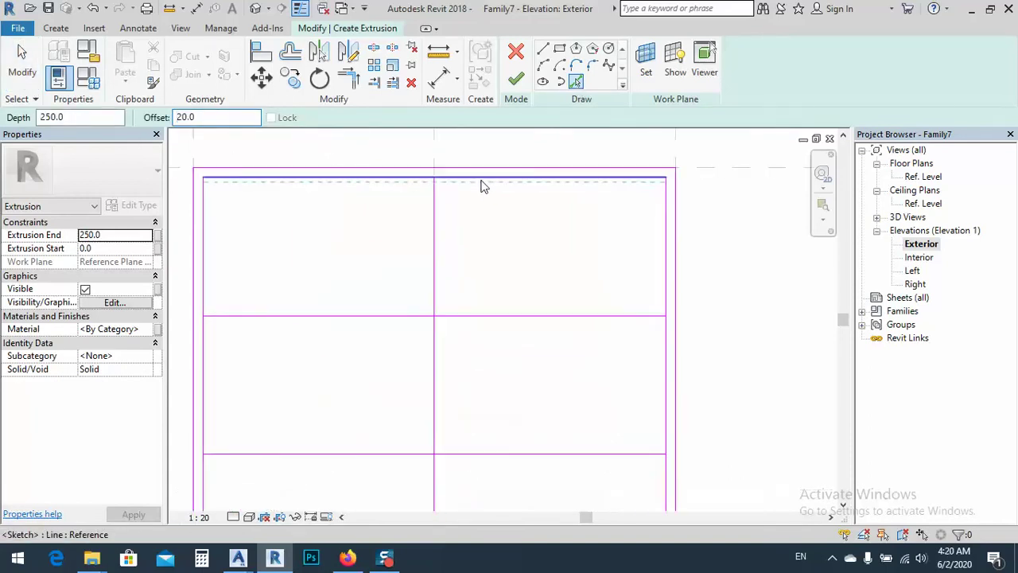
pyautogui.click(409, 212)
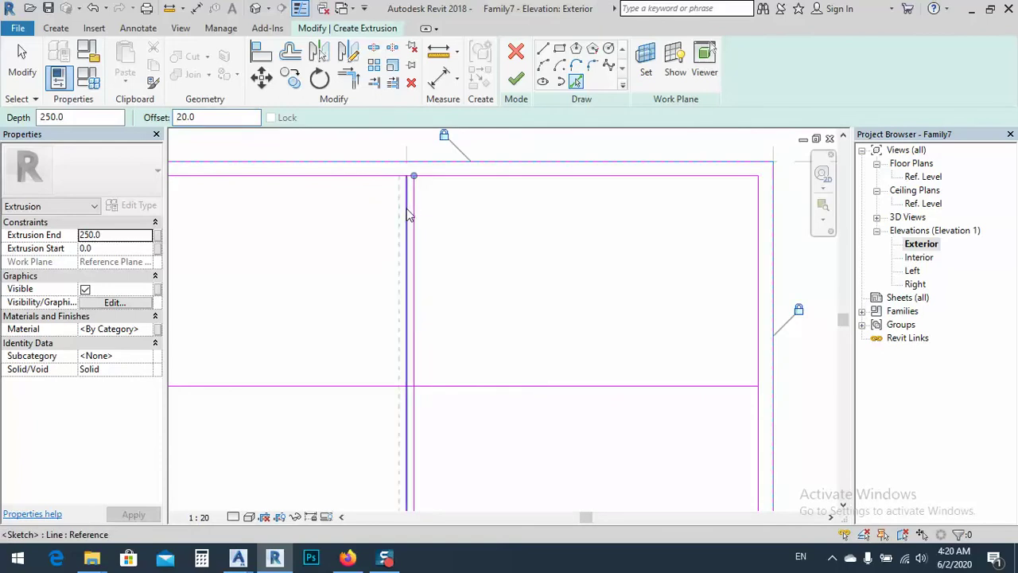
pyautogui.click(404, 239)
# Add lines offset 20 above and below both horizontal pane lines
pyautogui.moveTo(493, 121); pyautogui.dragTo(509, 227, button='middle')
pyautogui.click(524, 293)
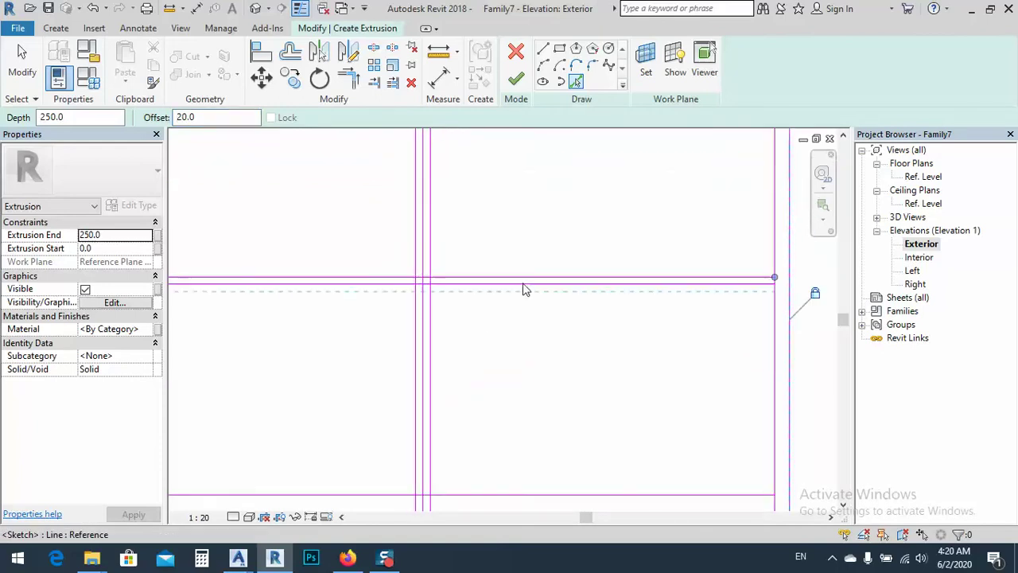
pyautogui.click(521, 300)
pyautogui.moveTo(541, 350); pyautogui.dragTo(530, 239, button='middle')
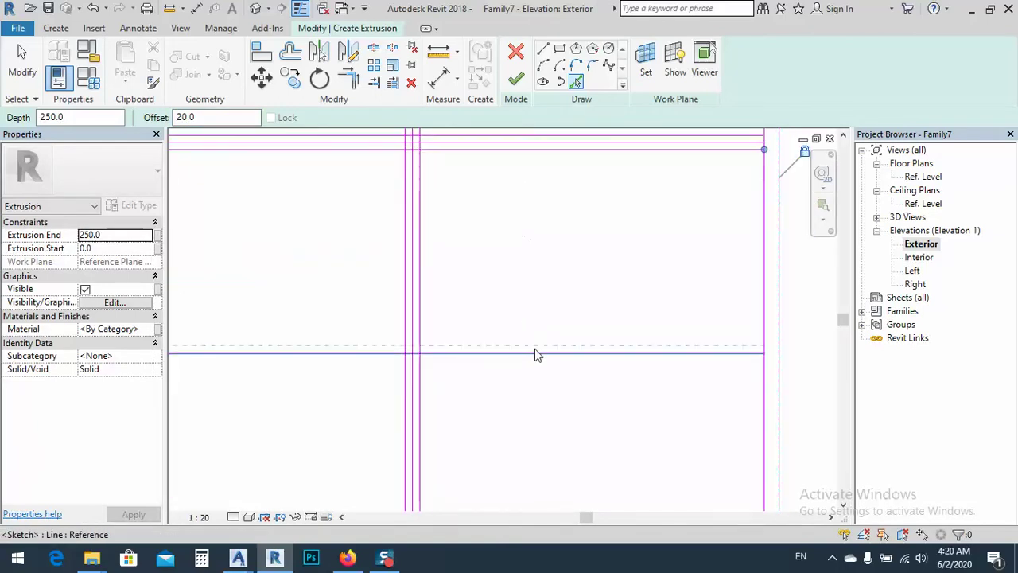
pyautogui.click(534, 350)
pyautogui.click(532, 362)
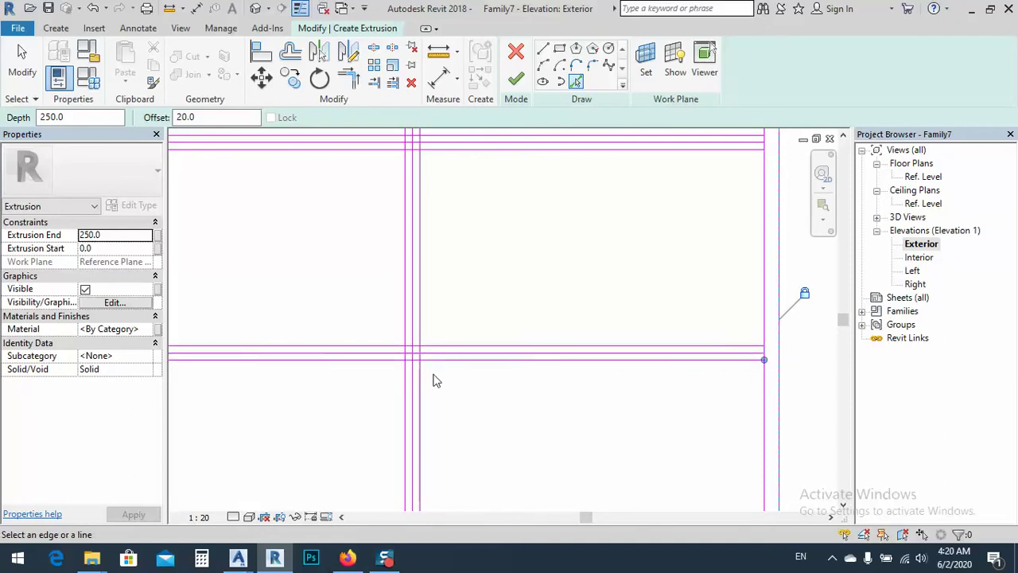
pyautogui.scroll(5, 411, 359)
pyautogui.scroll(-2, 472, 231)
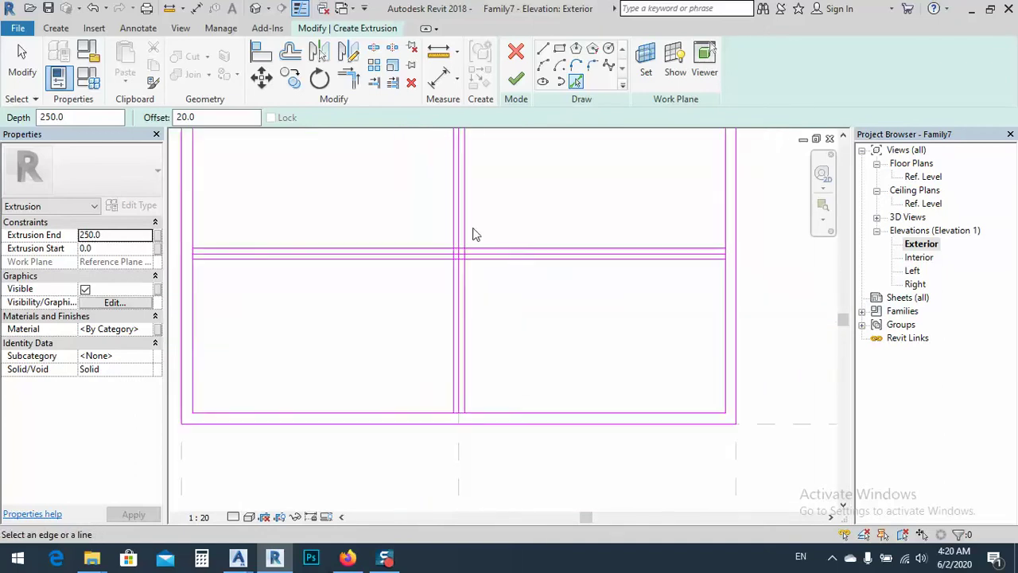
pyautogui.scroll(4, 445, 268)
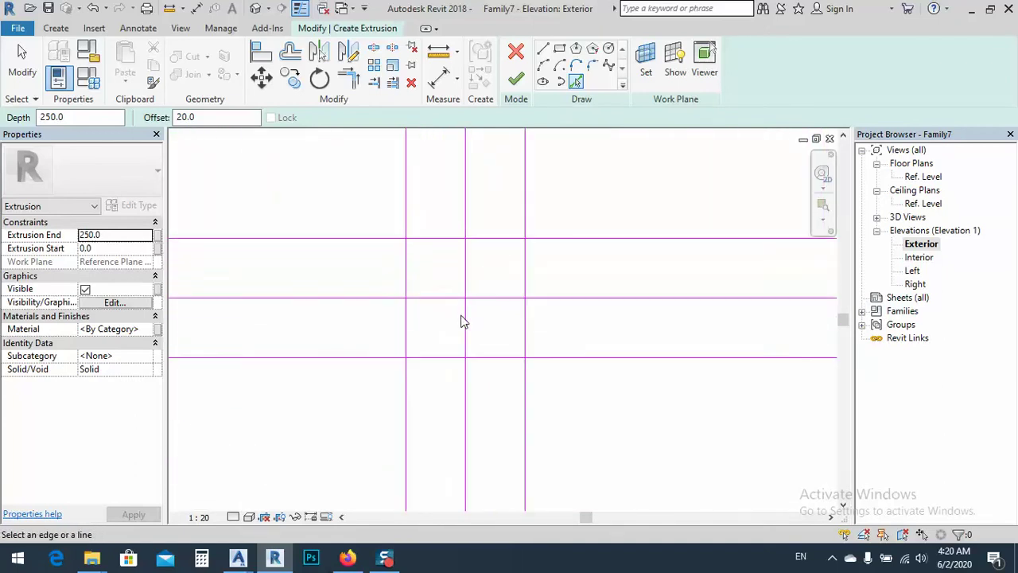
pyautogui.press('Escape')
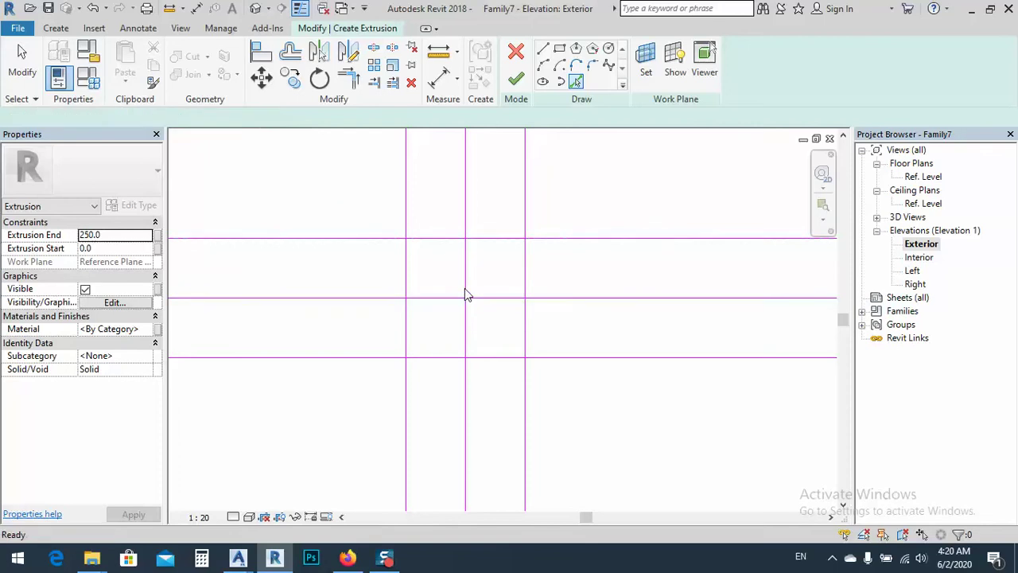
# Delete the original vertical and horizontal divider lines and the extra horizontal line
pyautogui.click(467, 290)
pyautogui.press('Delete')
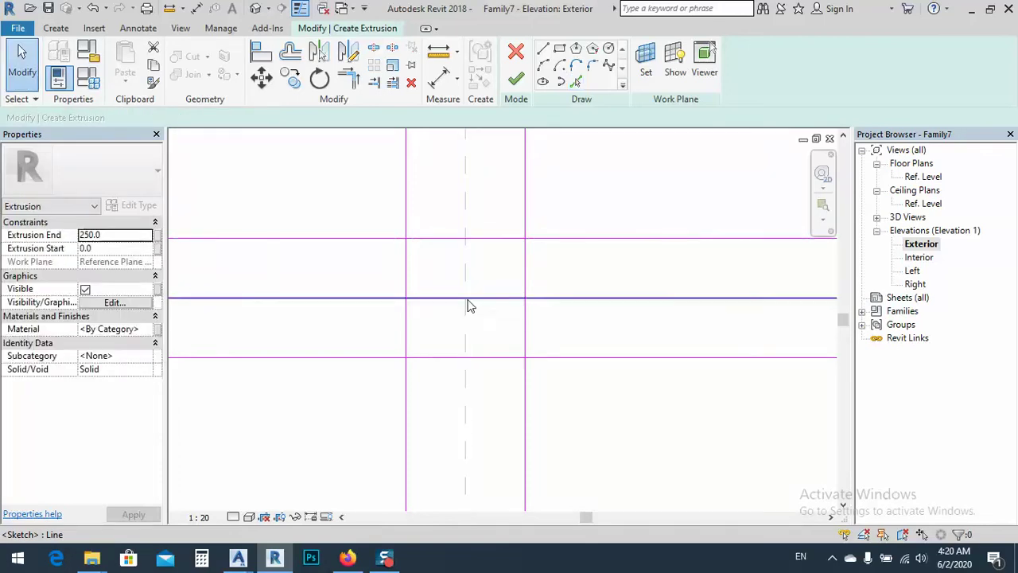
pyautogui.click(467, 299)
pyautogui.press('Delete')
pyautogui.scroll(-4, 459, 382)
pyautogui.scroll(-3, 459, 382)
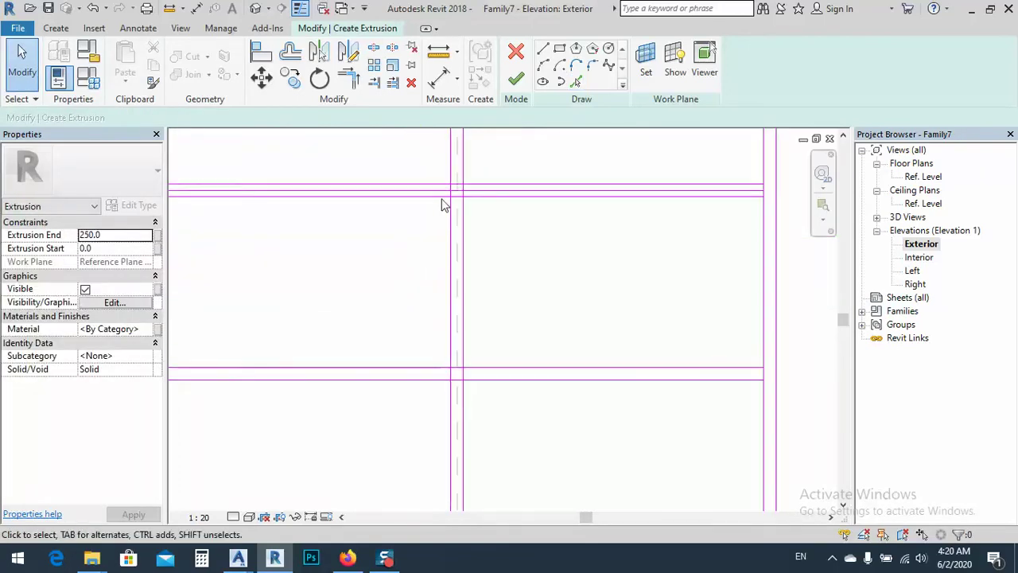
pyautogui.scroll(5, 454, 191)
pyautogui.click(487, 211)
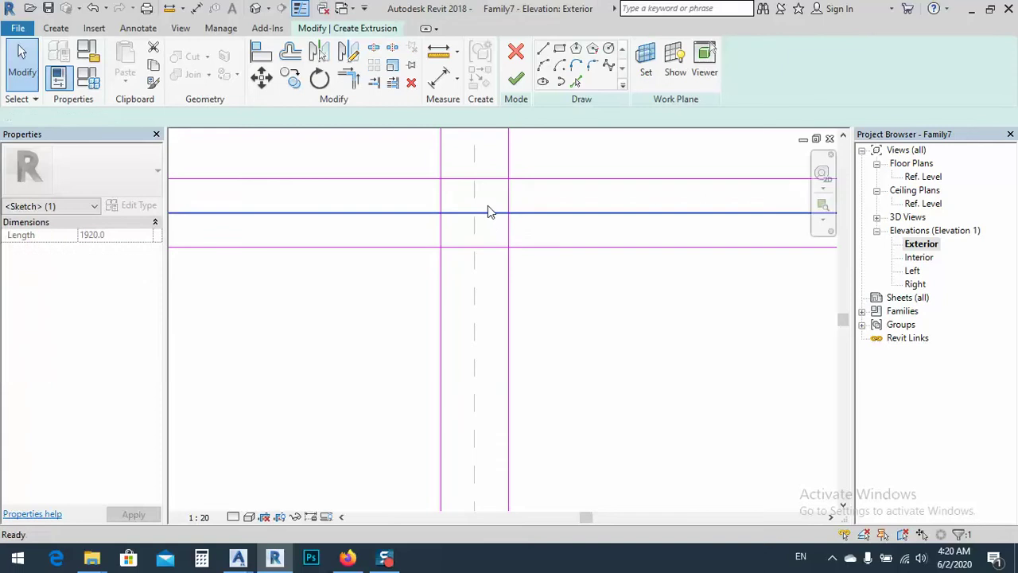
pyautogui.press('Delete')
pyautogui.scroll(-5, 457, 282)
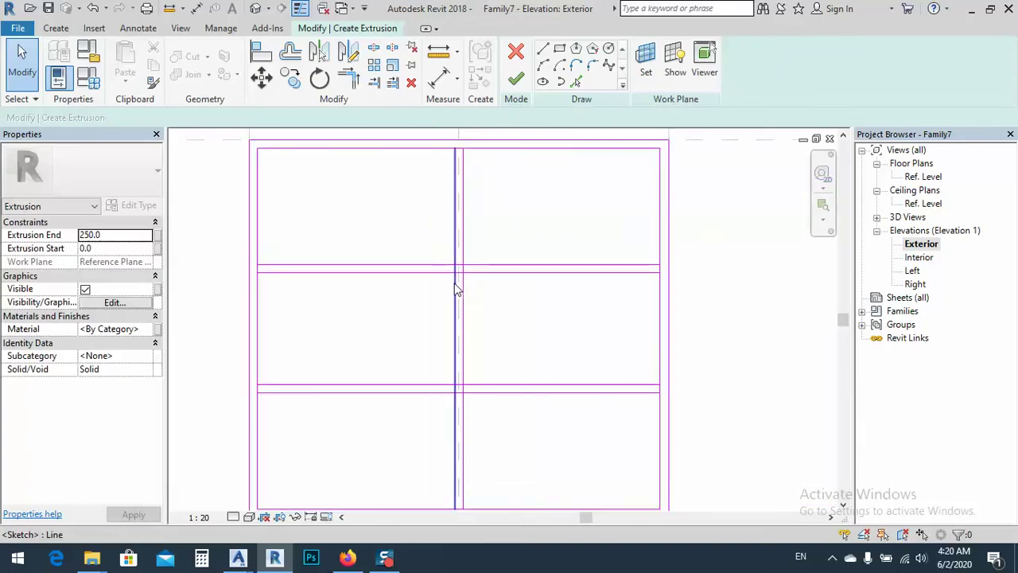
pyautogui.moveTo(361, 249); pyautogui.dragTo(411, 248, button='middle')
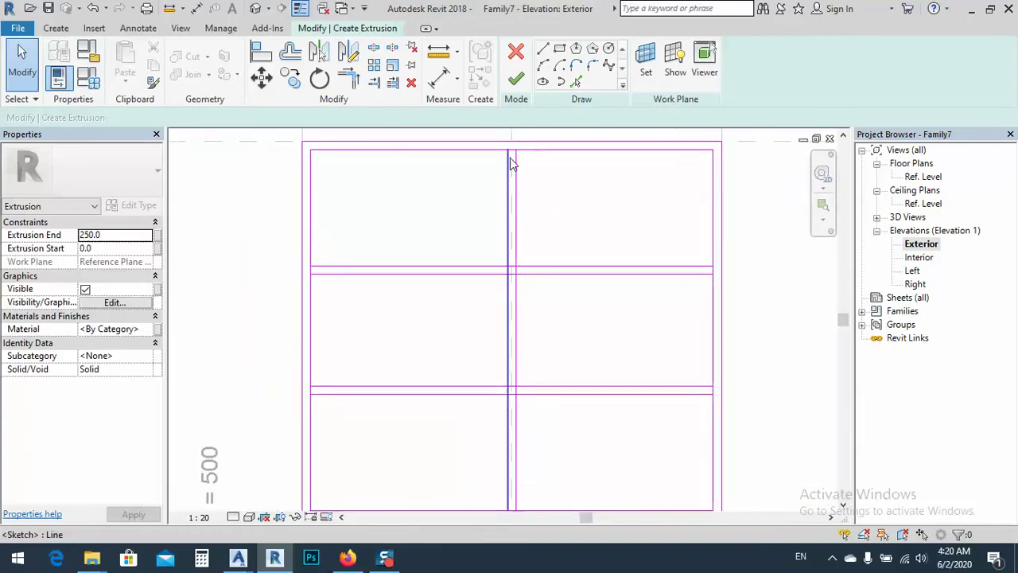
# Use Split Element (SL) to break the mullion line at the top edge
pyautogui.press('s')
pyautogui.press('l')
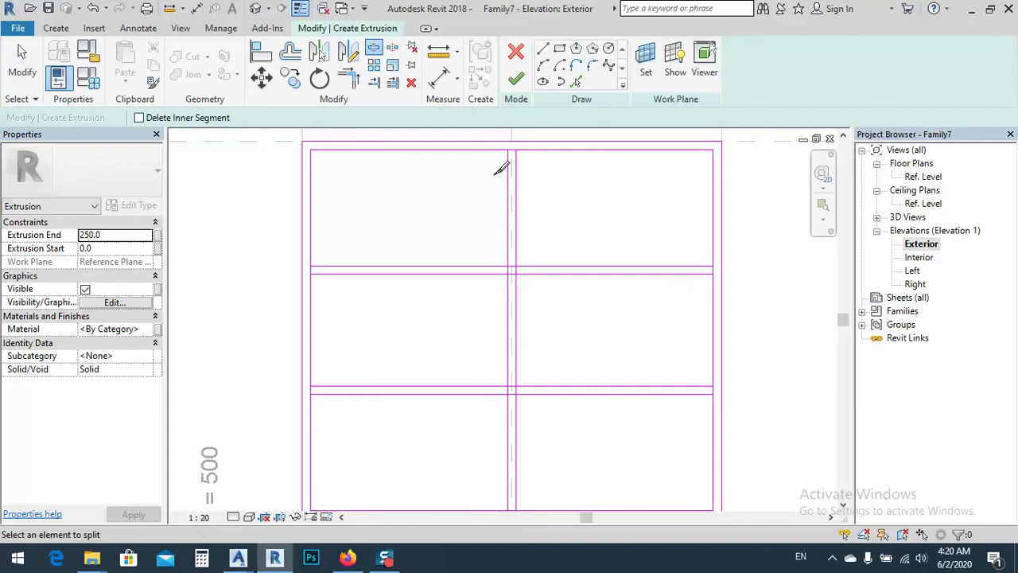
pyautogui.scroll(2, 512, 147)
pyautogui.click(505, 144)
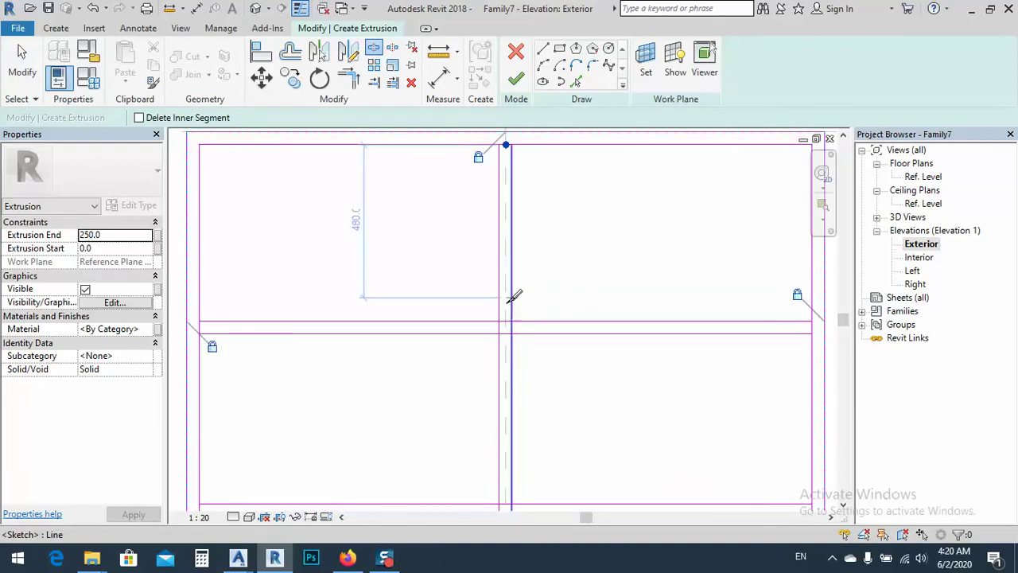
pyautogui.click(507, 321)
pyautogui.scroll(5, 512, 316)
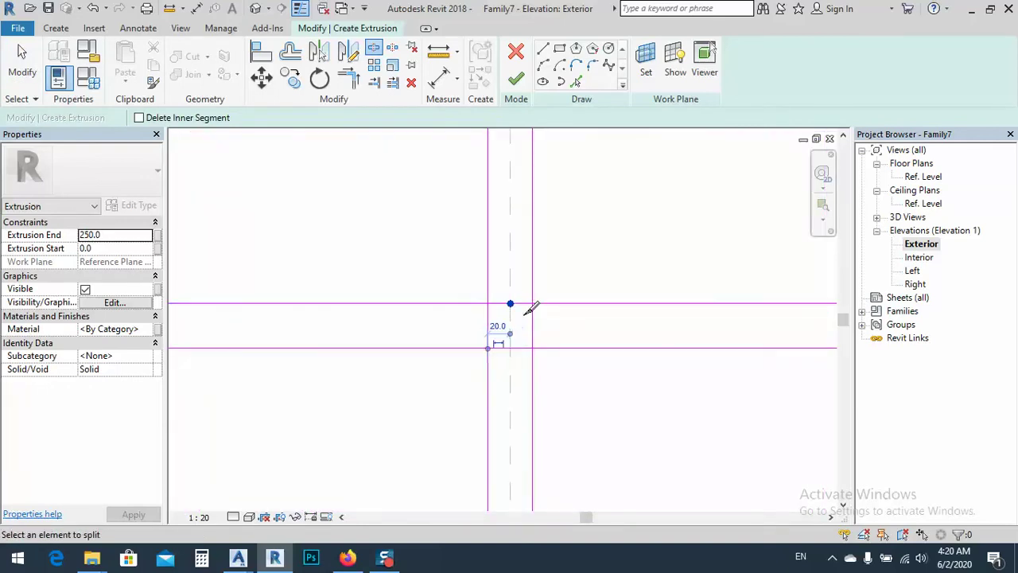
pyautogui.press('s')
pyautogui.press('l')
pyautogui.press('Escape')
pyautogui.scroll(-5, 520, 252)
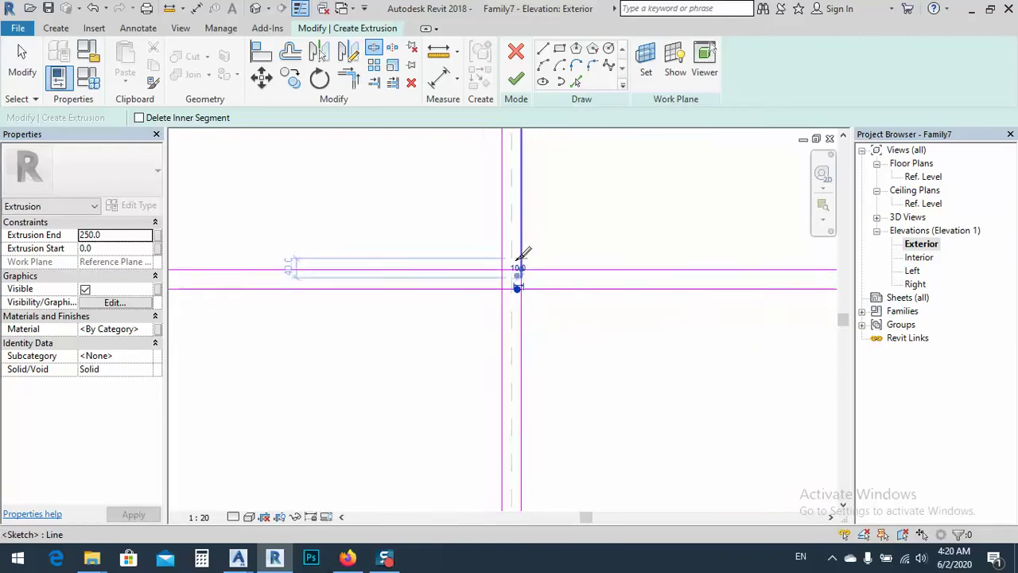
pyautogui.scroll(4, 352, 266)
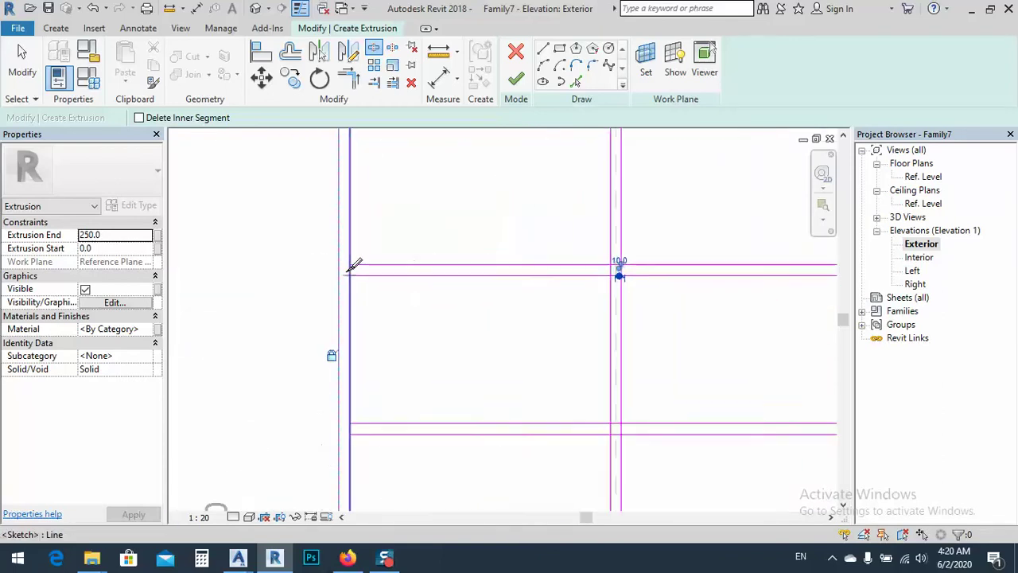
pyautogui.scroll(-2, 268, 265)
pyautogui.scroll(3, 704, 267)
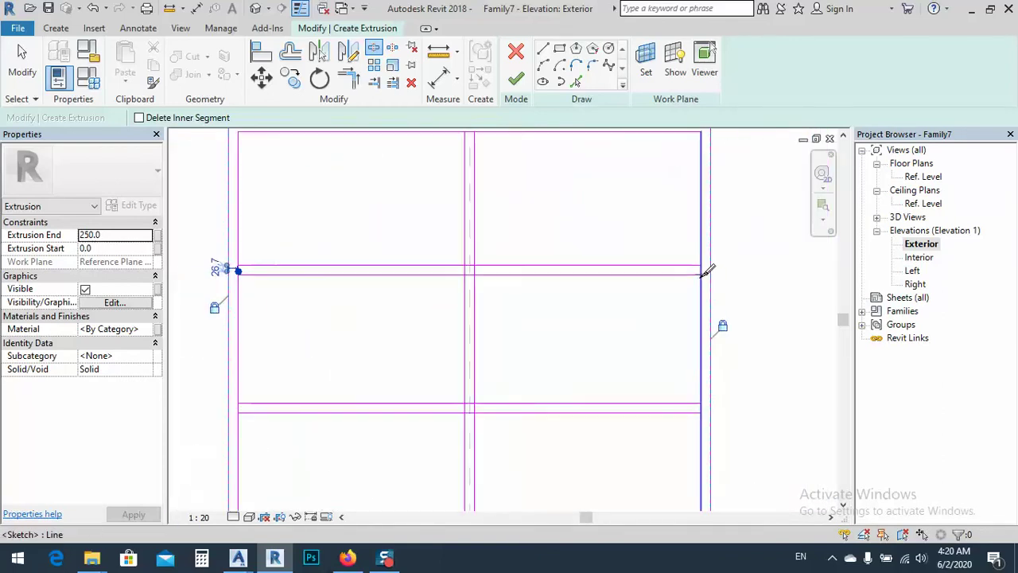
# Split the outline at the right mullion junction, the right vertical line, and top and bottom lines at centre
pyautogui.click(705, 263)
pyautogui.scroll(-3, 705, 263)
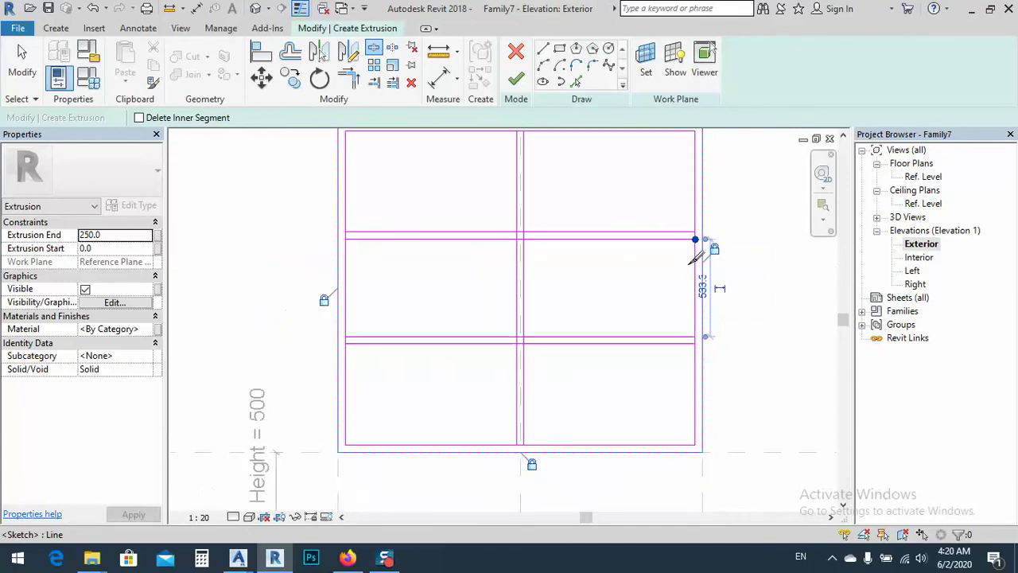
pyautogui.scroll(4, 700, 336)
pyautogui.scroll(-3, 711, 347)
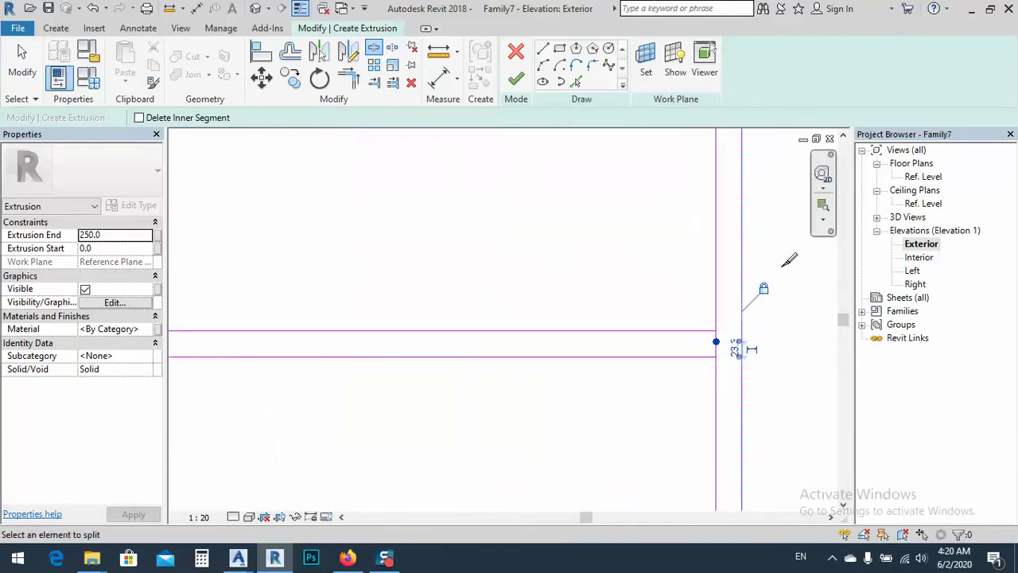
pyautogui.scroll(1, 507, 291)
pyautogui.scroll(1, 400, 304)
pyautogui.scroll(3, 439, 305)
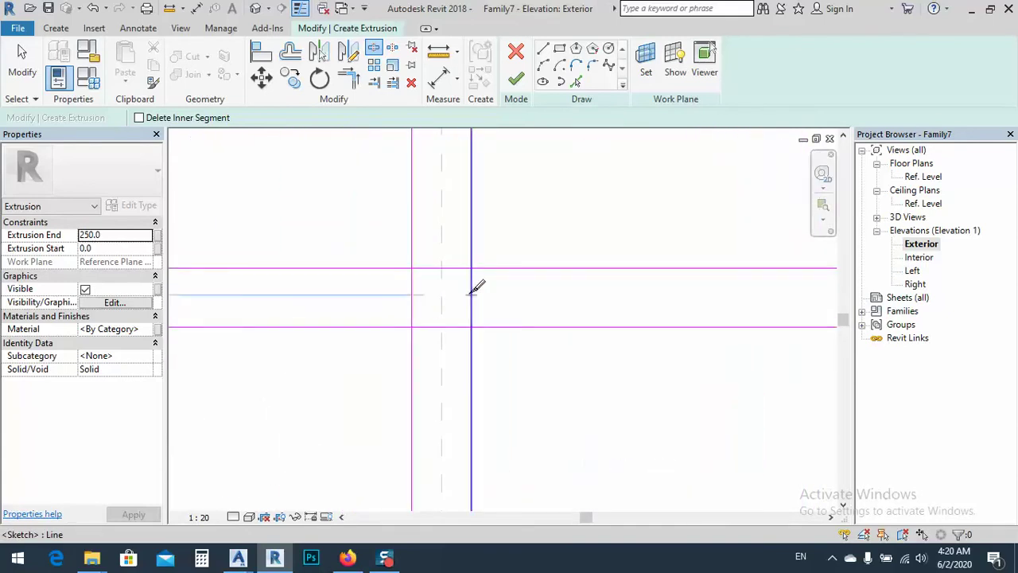
pyautogui.click(471, 291)
pyautogui.click(450, 268)
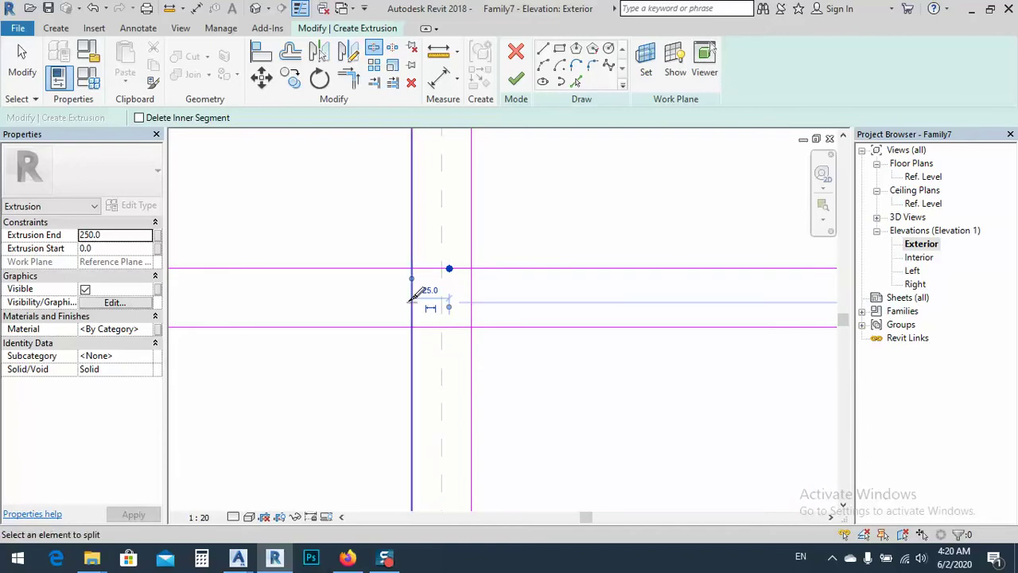
pyautogui.click(441, 326)
# Split the left vertical line at the lower line and the bottom line at the centre line
pyautogui.scroll(-2, 620, 320)
pyautogui.scroll(-4, 561, 318)
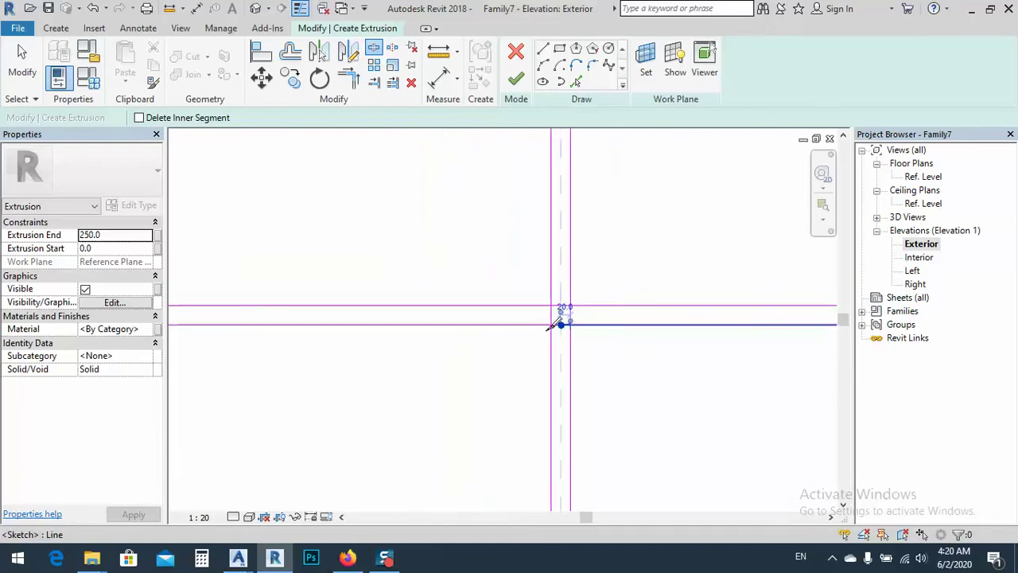
pyautogui.scroll(5, 414, 321)
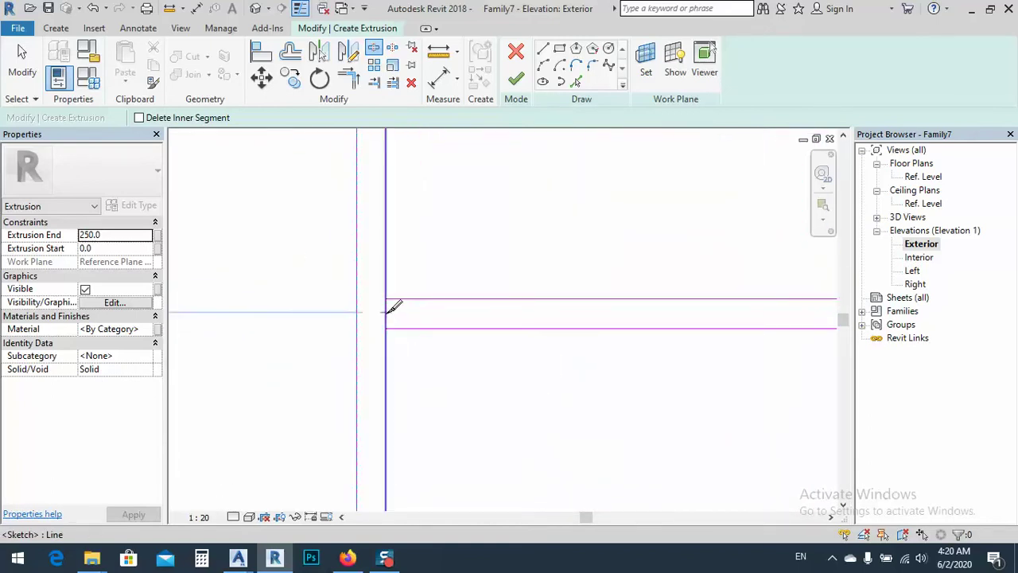
pyautogui.click(388, 307)
pyautogui.scroll(-3, 358, 263)
pyautogui.scroll(4, 508, 355)
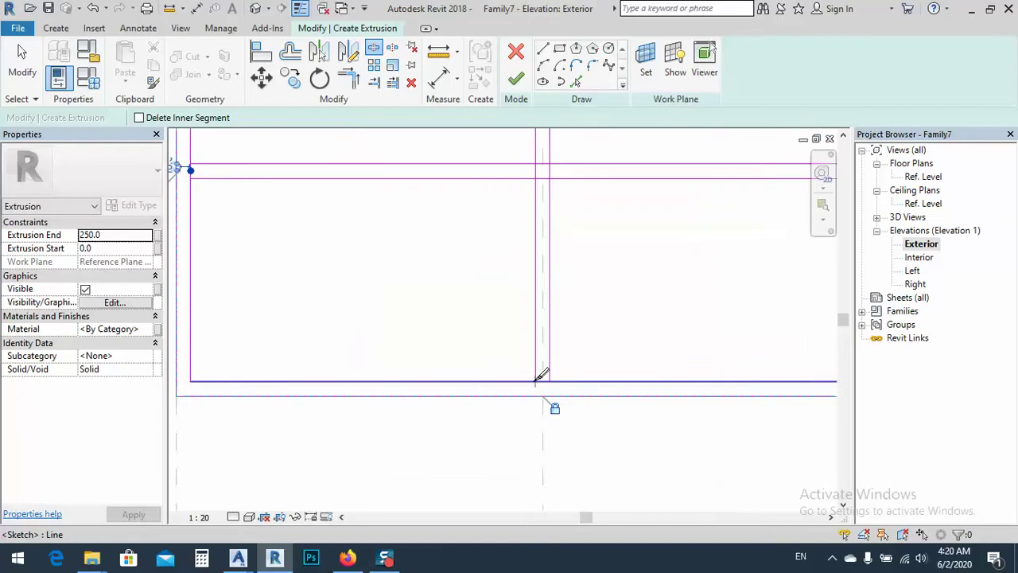
pyautogui.click(551, 381)
# Start Trim/Extend to Corner (TR) and close the bottom-left and bottom-right pane corners
pyautogui.click(349, 77)
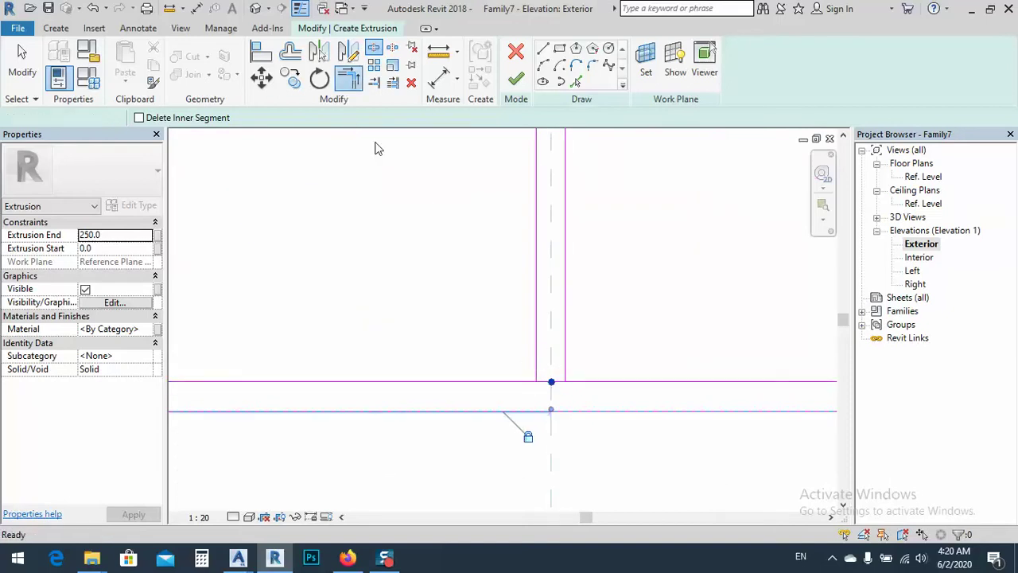
pyautogui.click(513, 382)
pyautogui.click(537, 360)
pyautogui.click(570, 365)
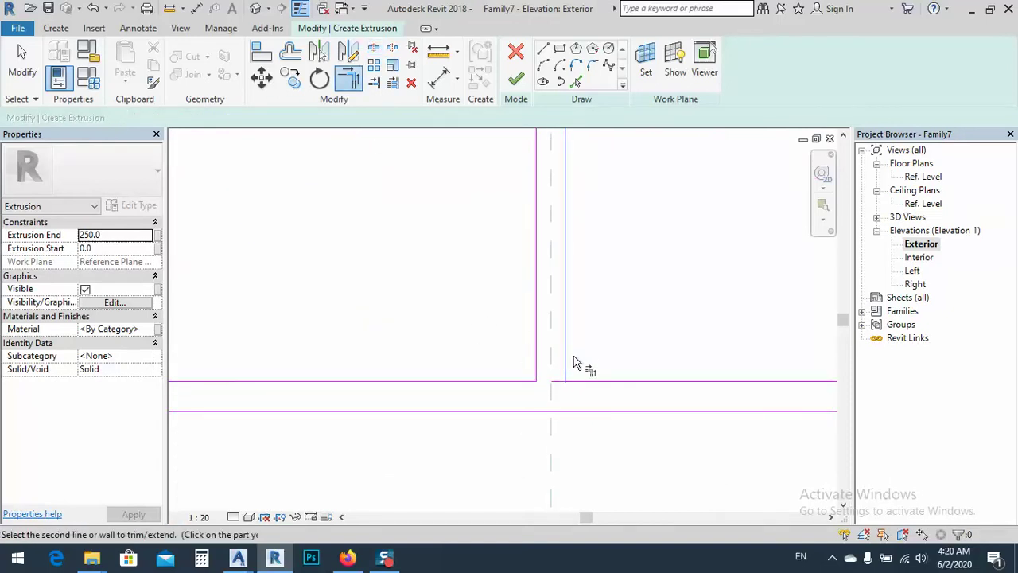
pyautogui.click(613, 386)
pyautogui.scroll(-3, 761, 330)
pyautogui.scroll(2, 420, 273)
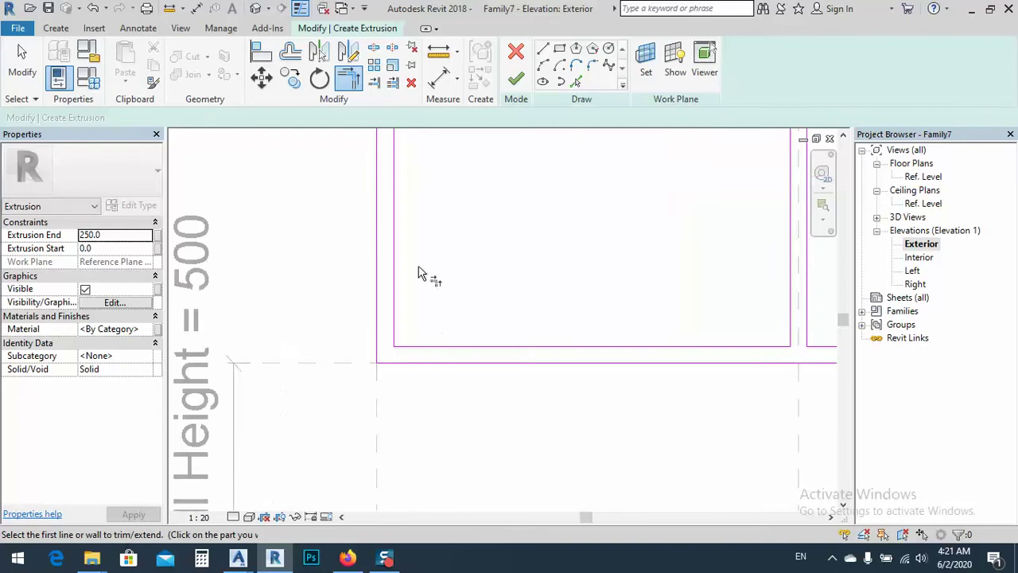
pyautogui.scroll(-2, 420, 273)
pyautogui.scroll(2, 401, 177)
pyautogui.scroll(1, 401, 177)
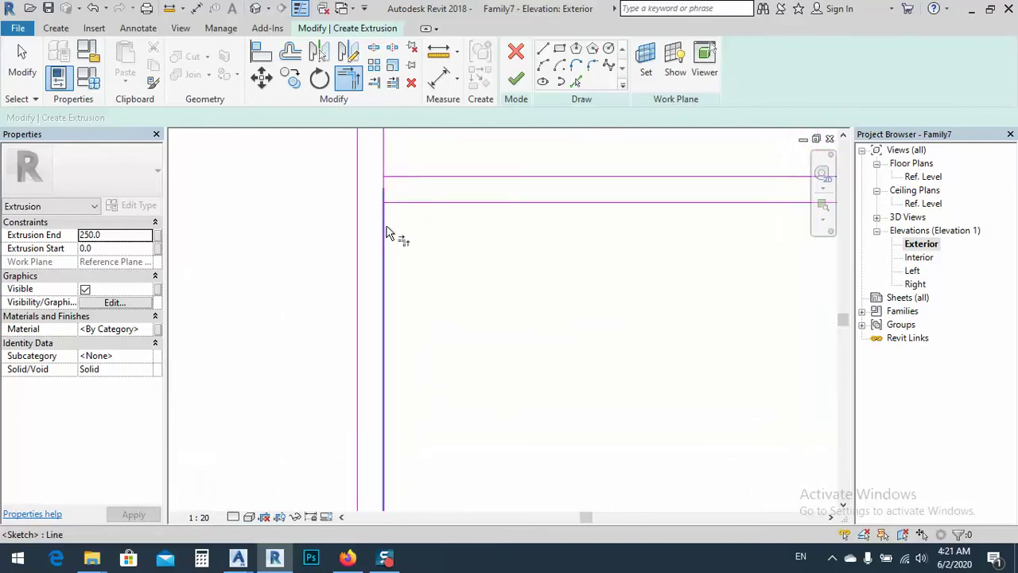
# Join the inner vertical line to the lower horizontal and trim the stub above the top line
pyautogui.click(391, 225)
pyautogui.click(394, 205)
pyautogui.click(383, 183)
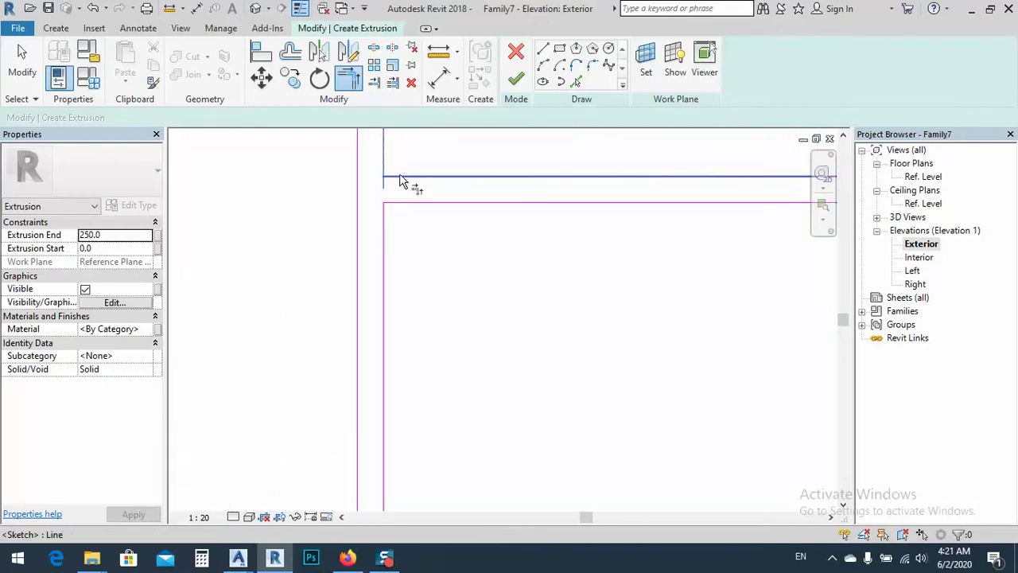
pyautogui.click(404, 178)
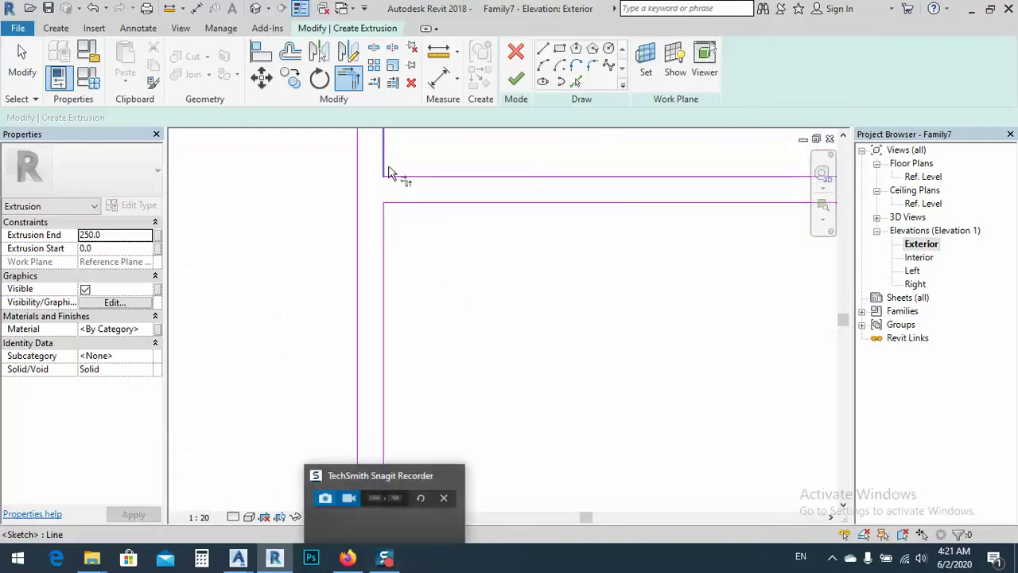
pyautogui.scroll(-2, 341, 295)
pyautogui.scroll(-1, 358, 341)
pyautogui.scroll(-1, 541, 289)
pyautogui.scroll(2, 540, 289)
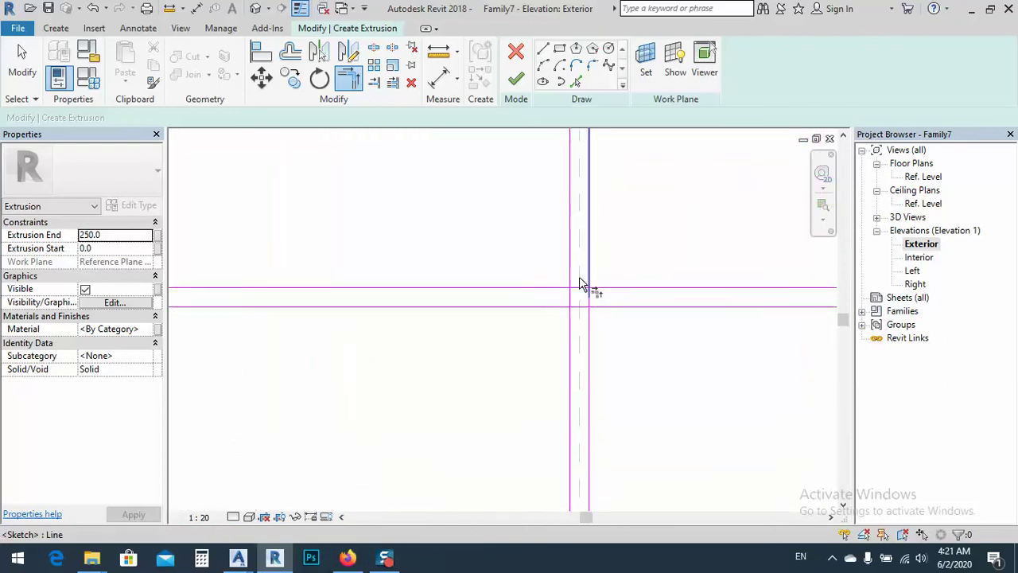
# Trim the upper-right, lower-right and lower-left corners of the panes beside the mullion
pyautogui.click(552, 294)
pyautogui.click(565, 279)
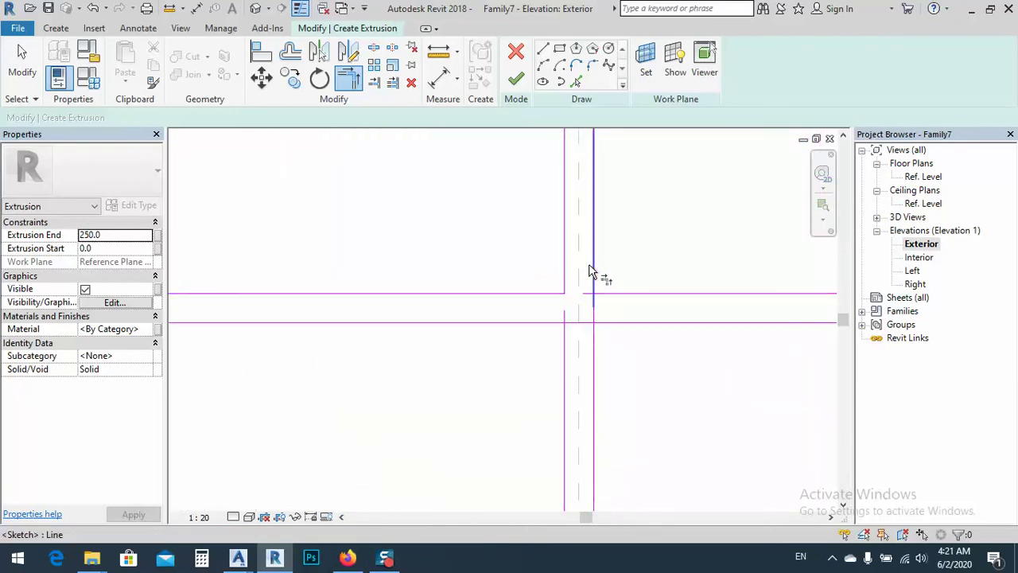
pyautogui.click(595, 273)
pyautogui.click(612, 300)
pyautogui.click(600, 377)
pyautogui.click(609, 324)
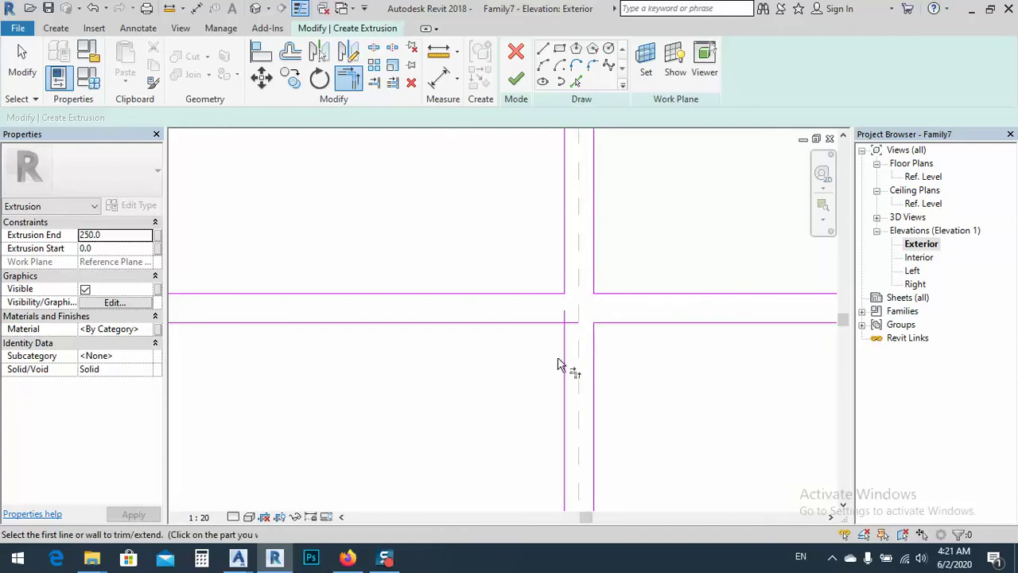
pyautogui.click(562, 366)
pyautogui.click(547, 324)
pyautogui.scroll(-3, 398, 363)
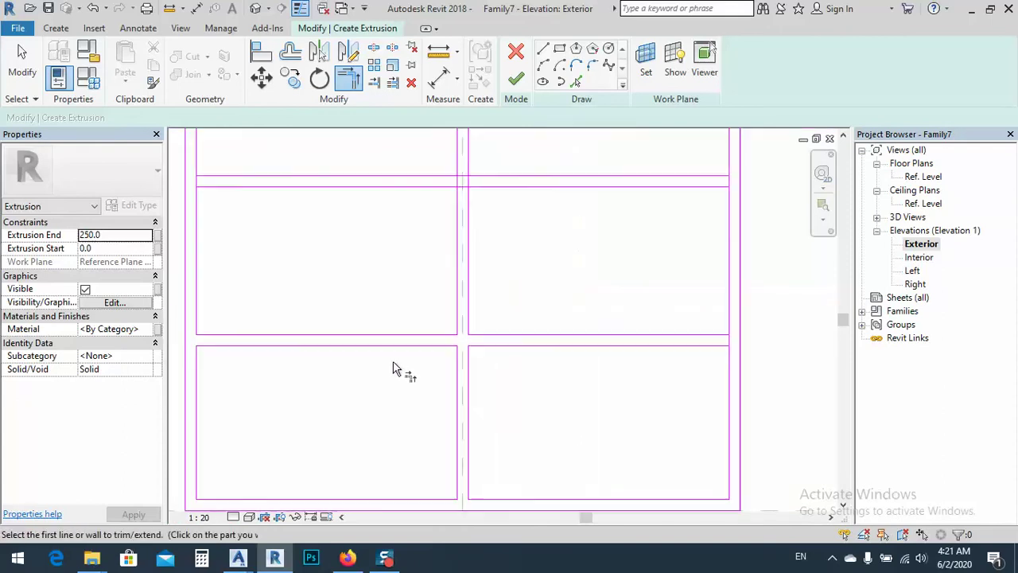
pyautogui.scroll(5, 625, 363)
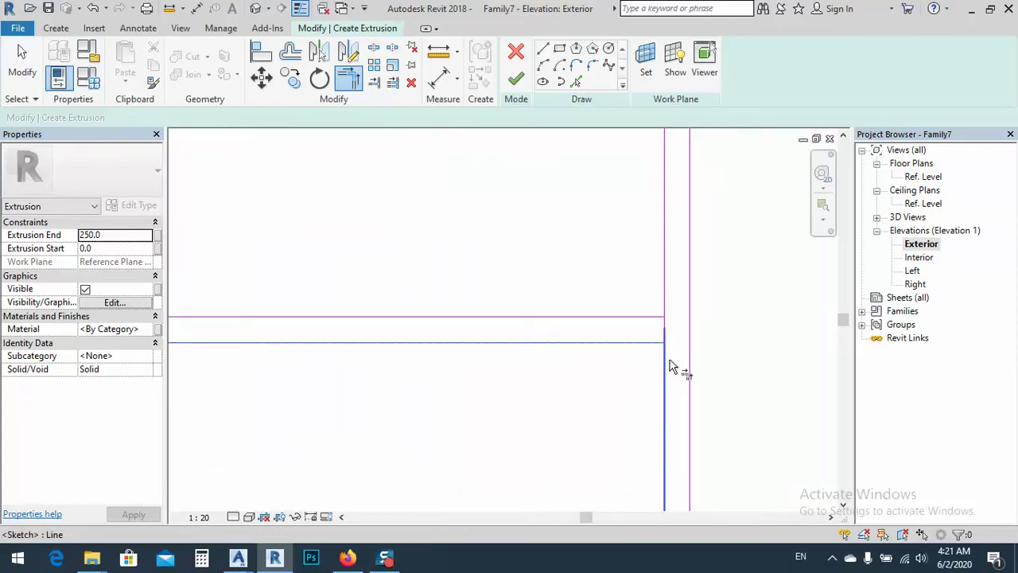
# Trim the horizontals at the right edge into clean corners with the right vertical
pyautogui.click(669, 368)
pyautogui.click(657, 320)
pyautogui.click(668, 307)
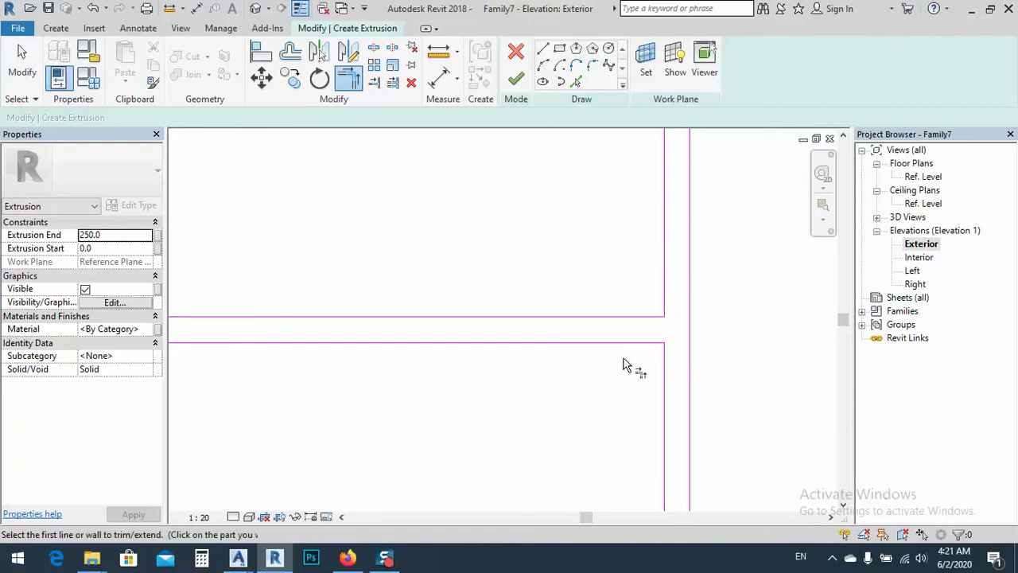
pyautogui.scroll(-3, 623, 365)
pyautogui.scroll(2, 613, 291)
pyautogui.click(641, 237)
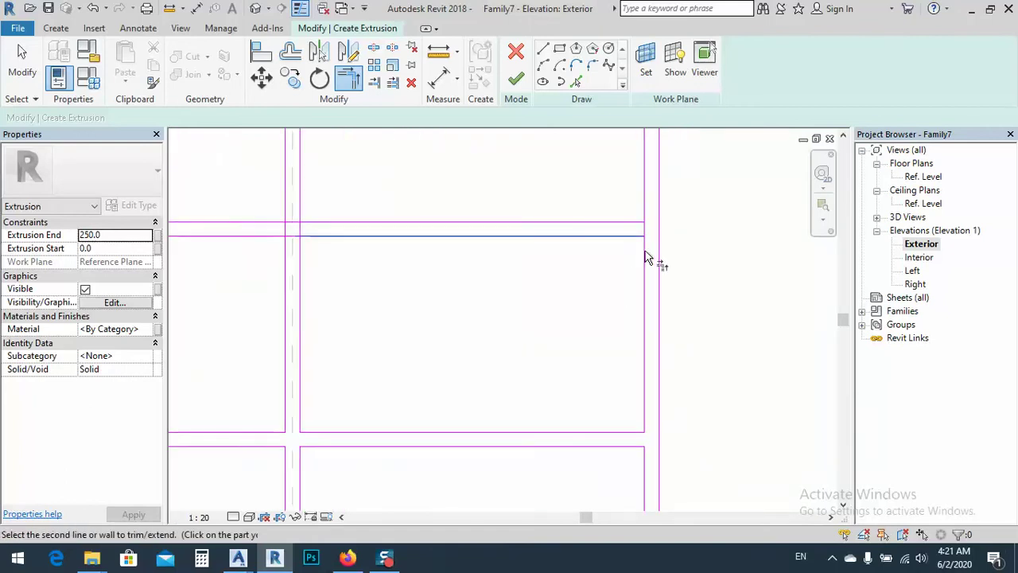
pyautogui.click(647, 250)
pyautogui.click(641, 223)
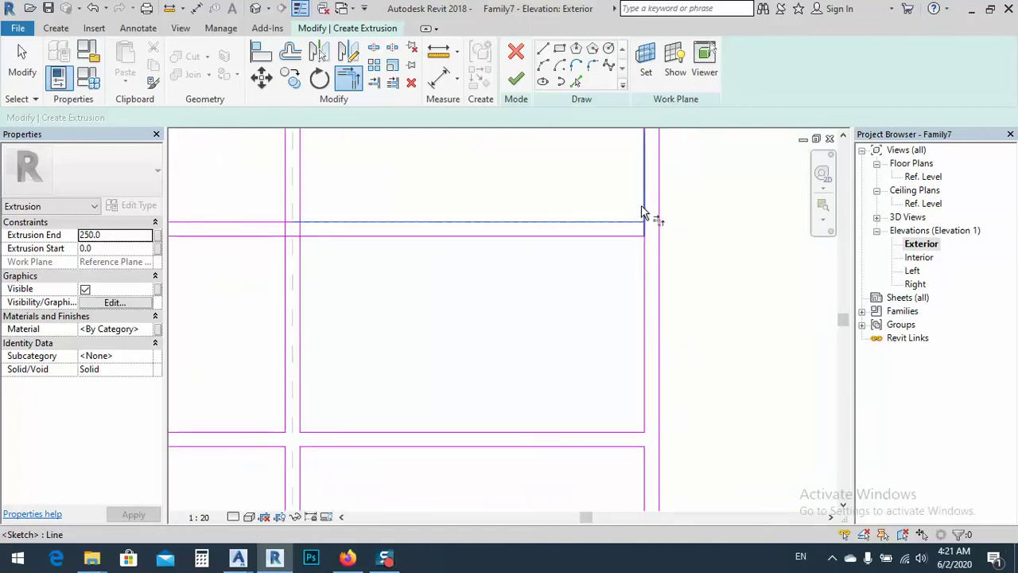
# Close the left-side corners of the upper and lower panes
pyautogui.click(298, 210)
pyautogui.click(315, 223)
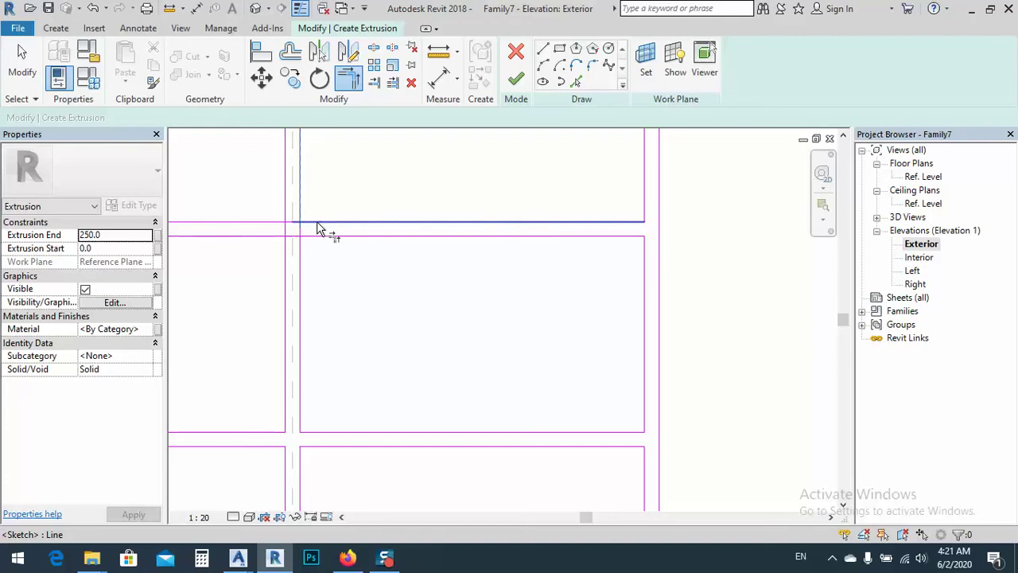
pyautogui.click(302, 268)
pyautogui.click(317, 243)
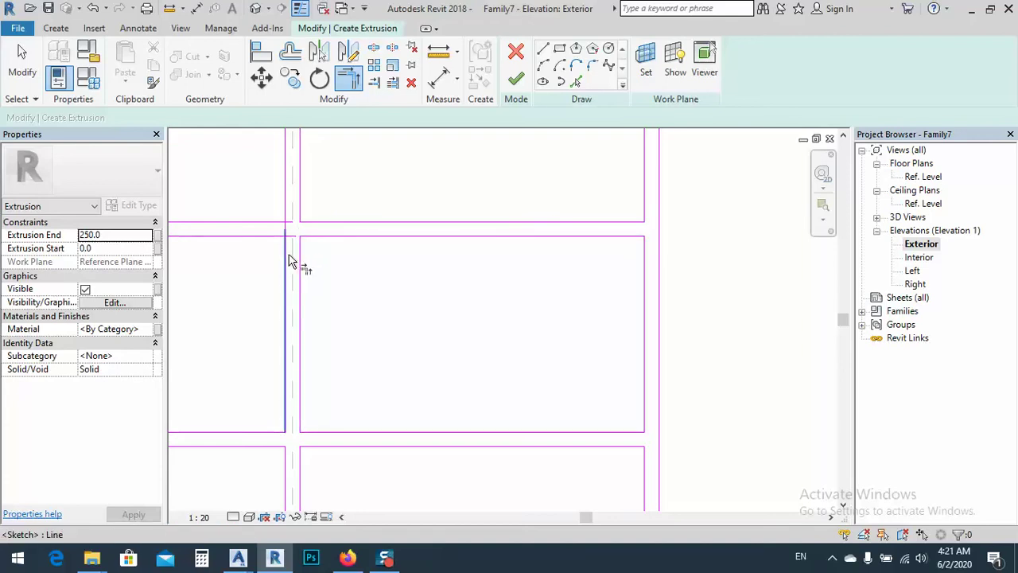
pyautogui.click(274, 225)
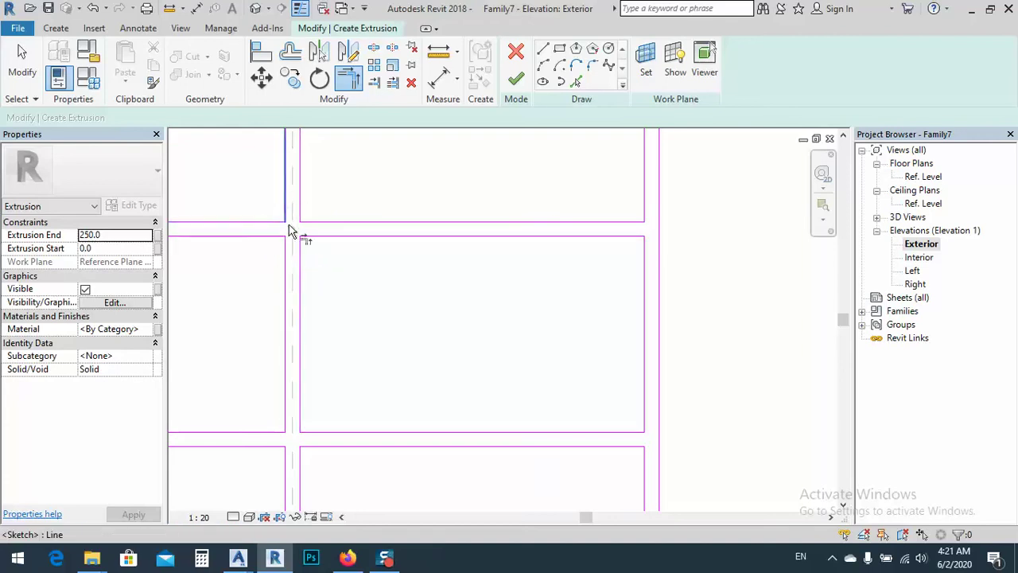
pyautogui.click(288, 230)
pyautogui.scroll(-3, 452, 357)
pyautogui.scroll(4, 387, 204)
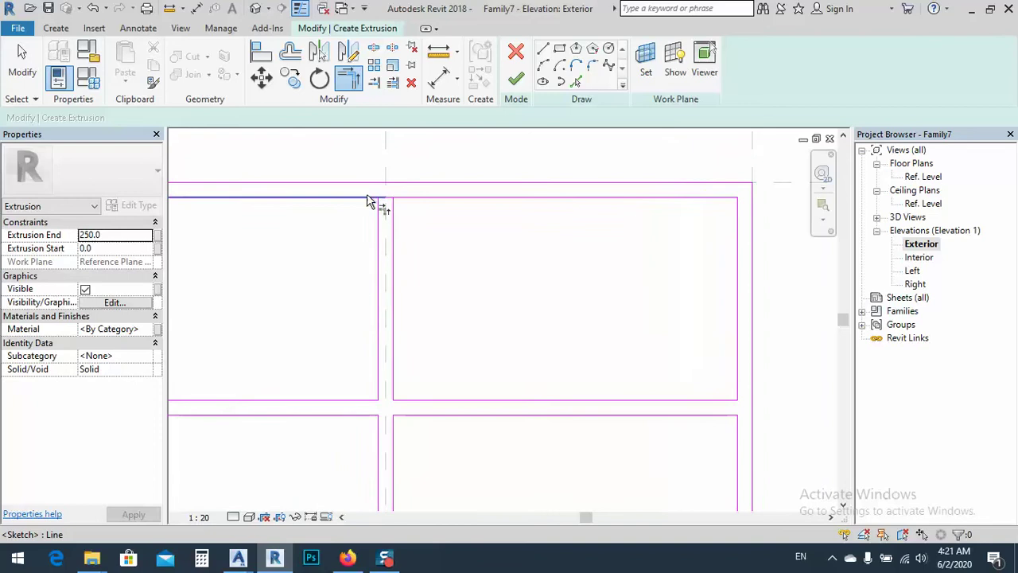
# Close the last corners at the right pane's top edge and the lower pane's left edge
pyautogui.click(391, 211)
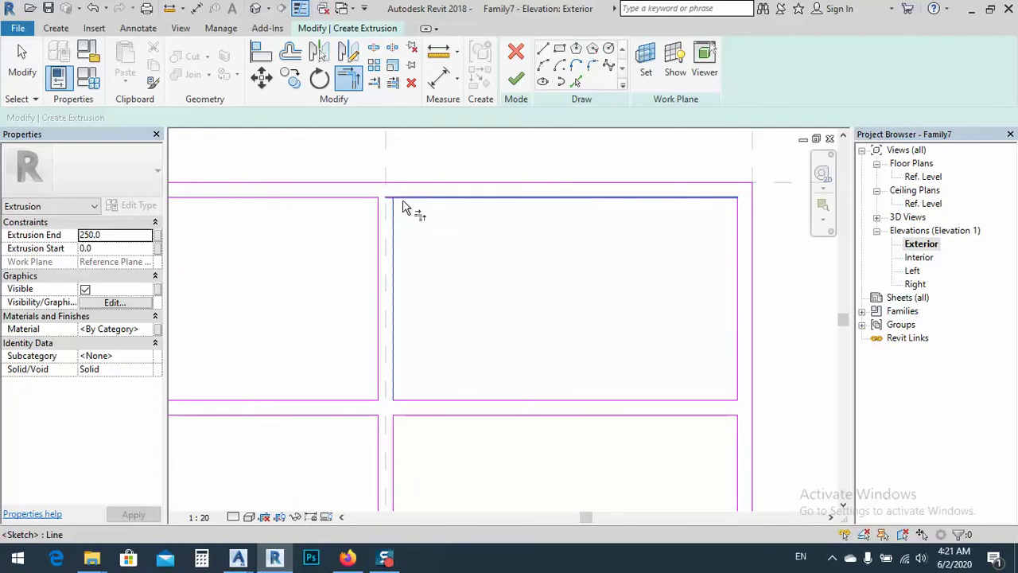
pyautogui.click(403, 207)
pyautogui.scroll(-3, 424, 255)
pyautogui.scroll(5, 334, 311)
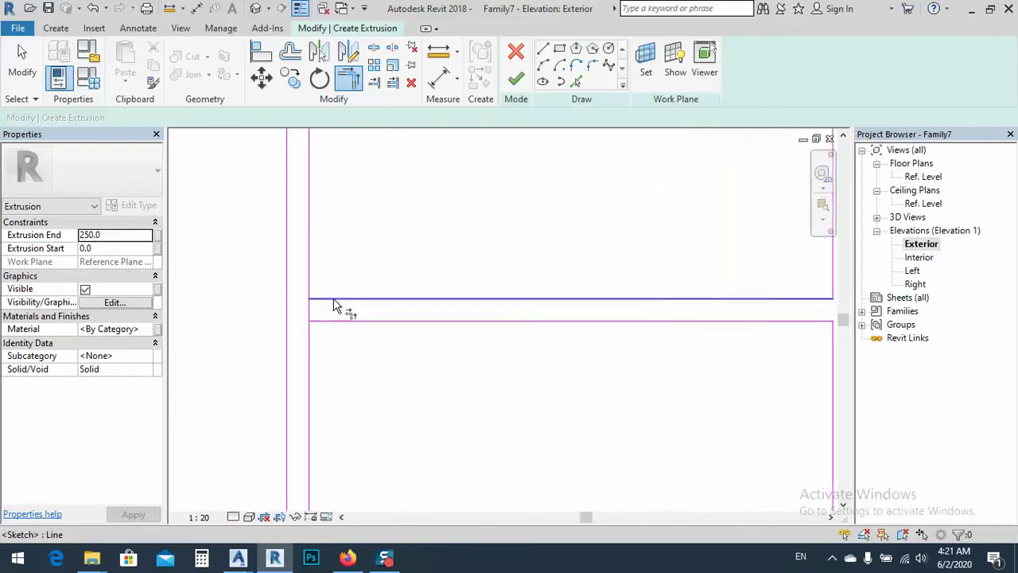
pyautogui.click(318, 327)
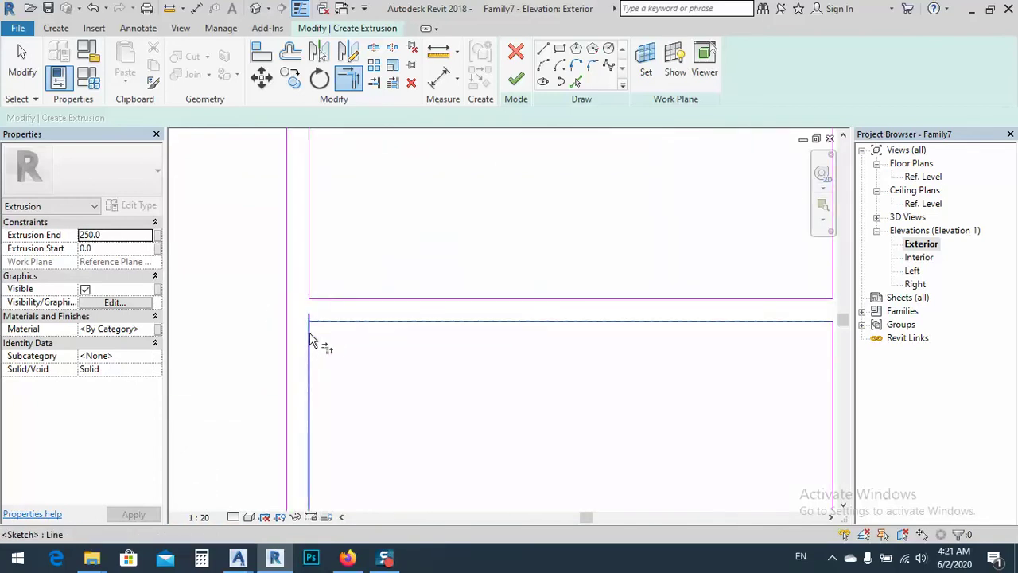
pyautogui.click(310, 340)
pyautogui.scroll(-4, 292, 291)
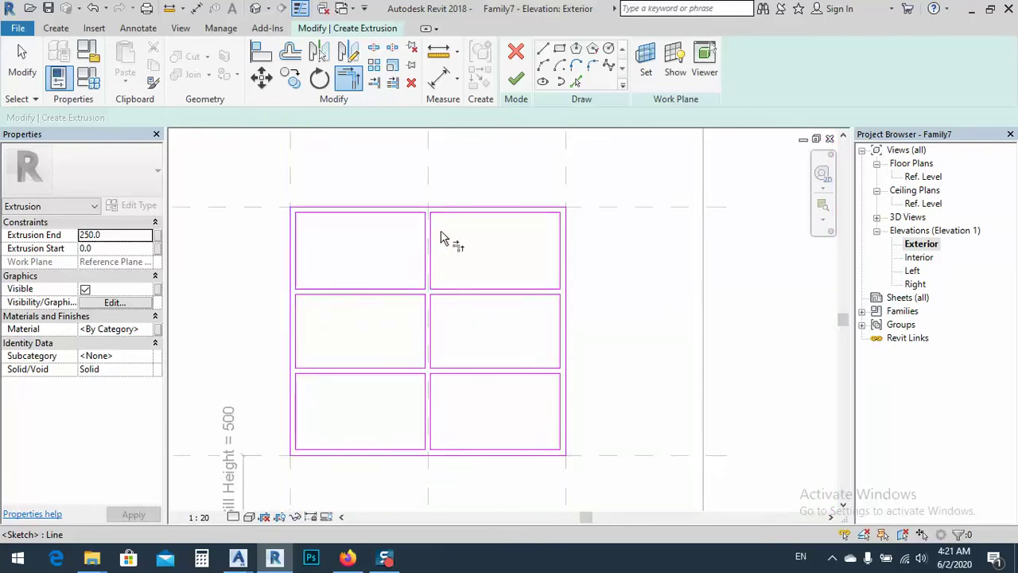
# Finish the sketch to create the extrusion and view it in the Right elevation
pyautogui.click(517, 80)
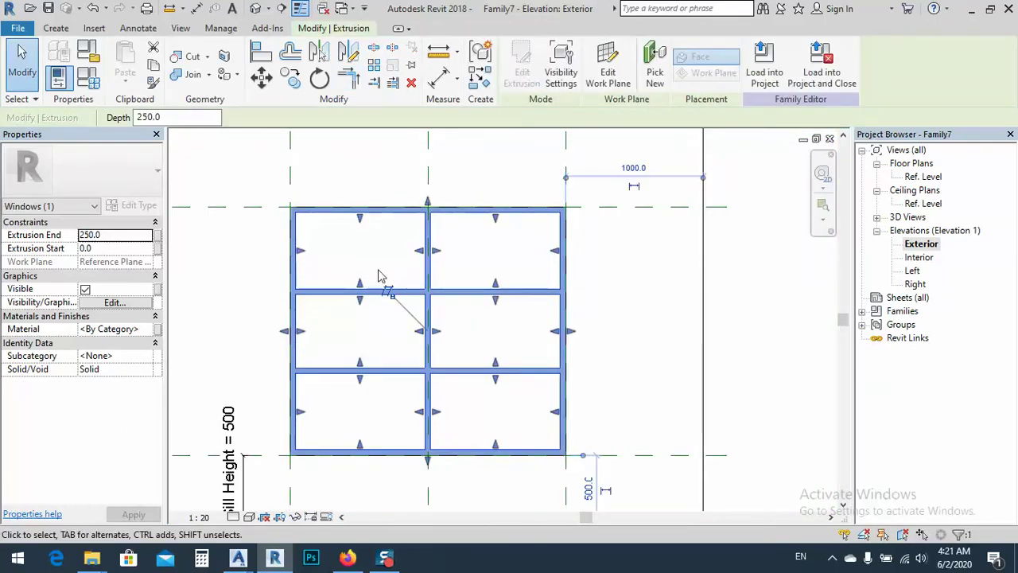
pyautogui.doubleClick(916, 285)
pyautogui.scroll(4, 440, 331)
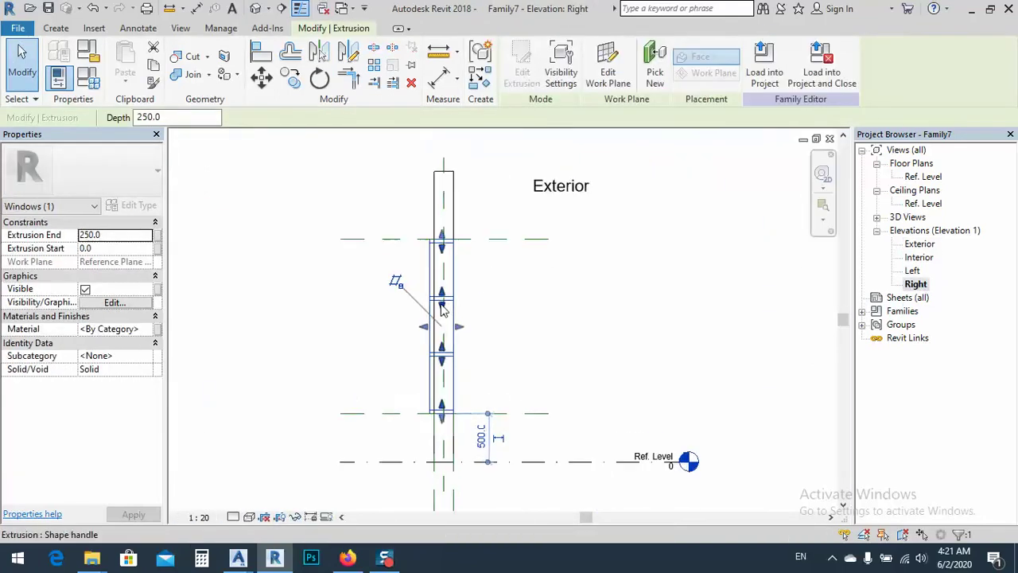
pyautogui.moveTo(480, 349); pyautogui.dragTo(445, 349)
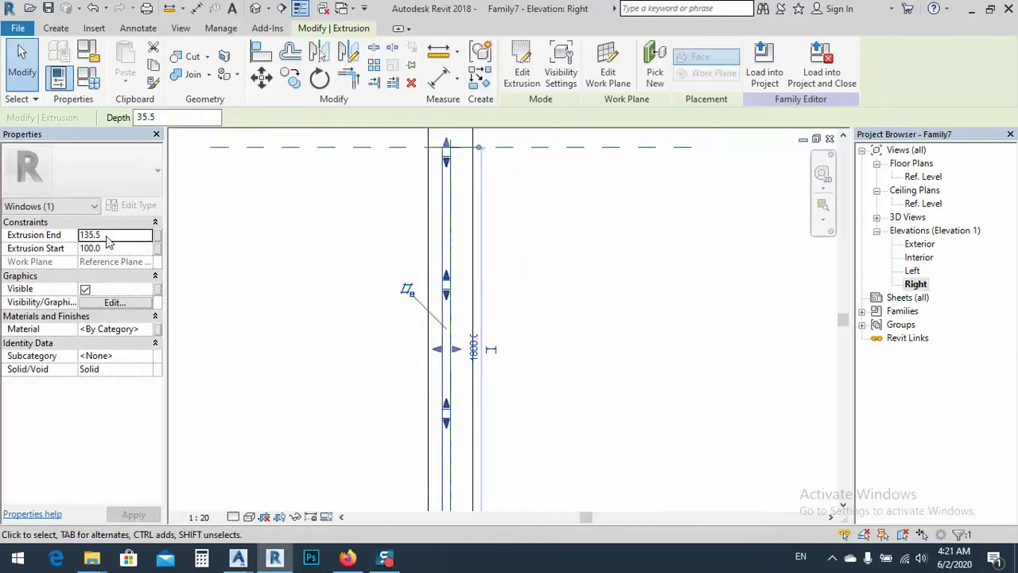
# Set the extrusion to start at 80 and end at 120 in Properties
pyautogui.click(106, 236)
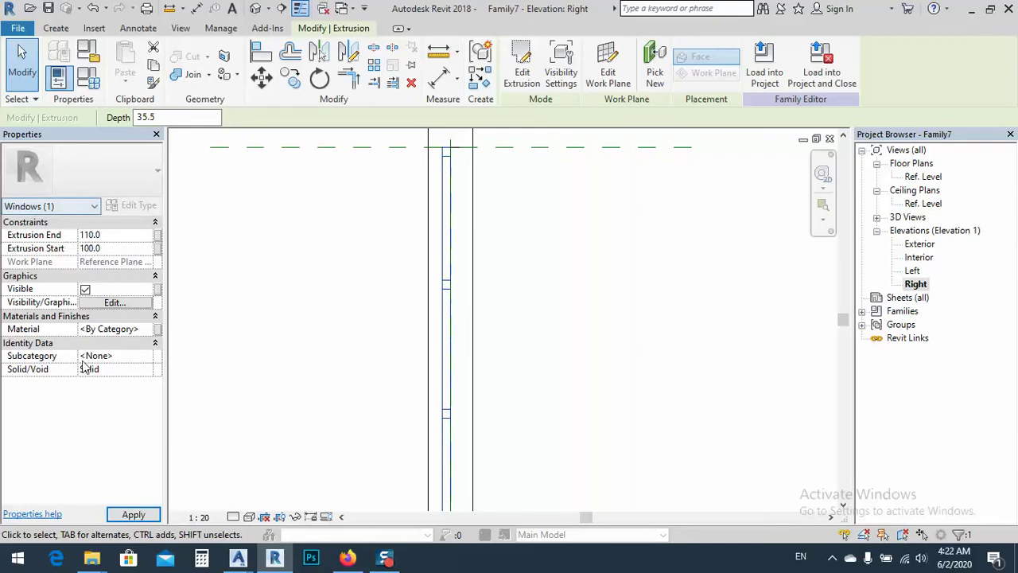
pyautogui.click(134, 514)
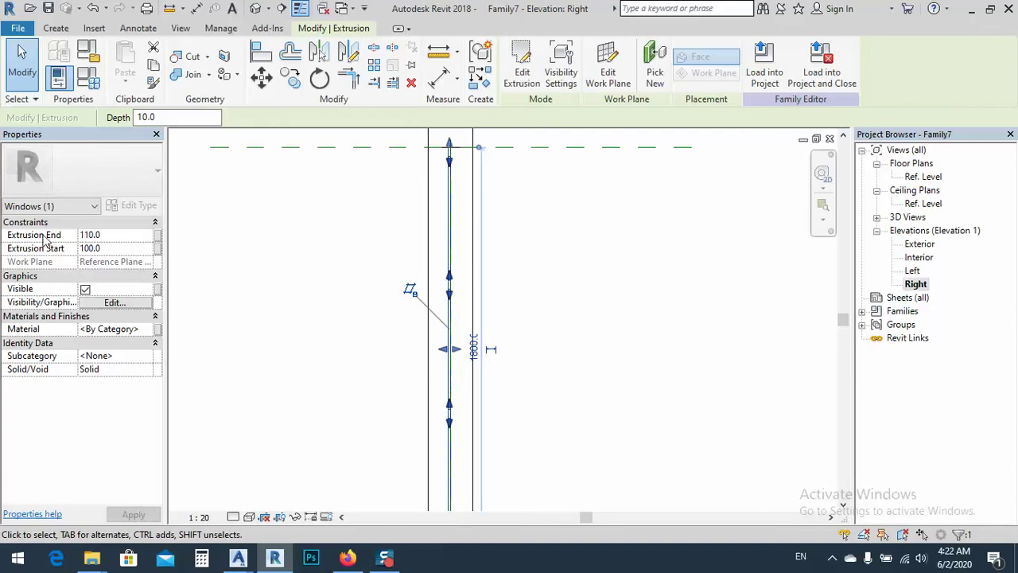
pyautogui.click(110, 233)
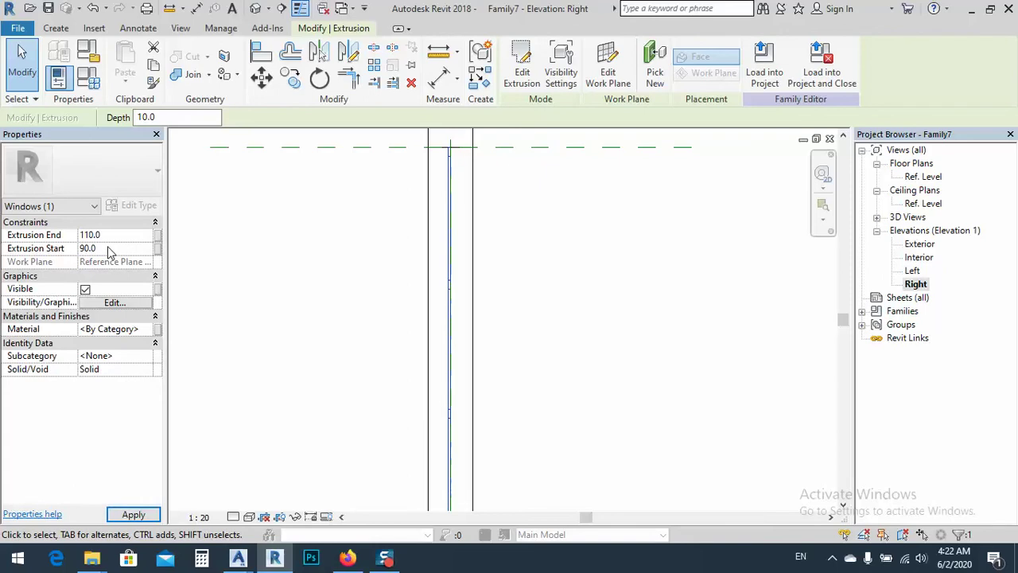
pyautogui.click(151, 515)
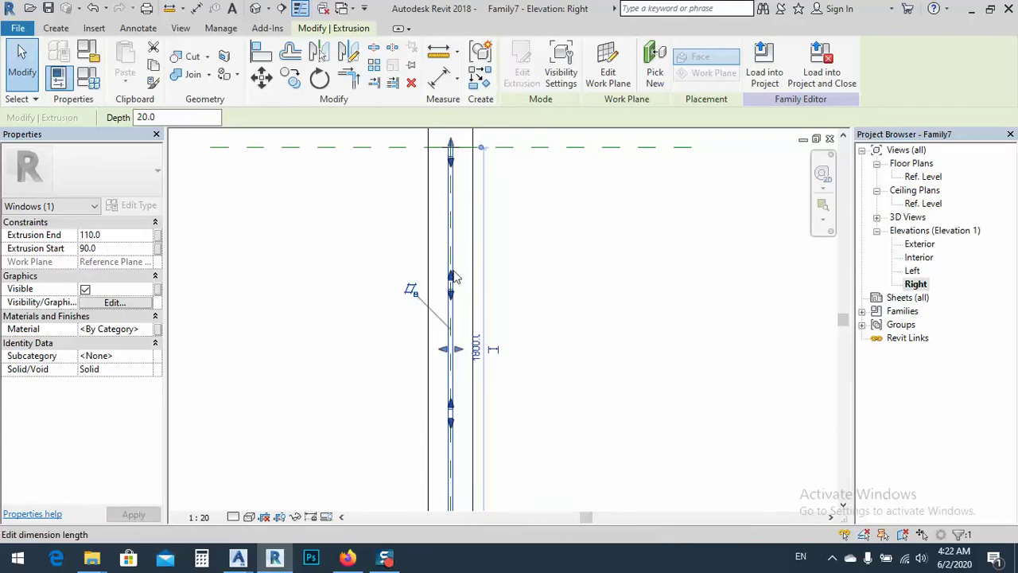
pyautogui.click(99, 249)
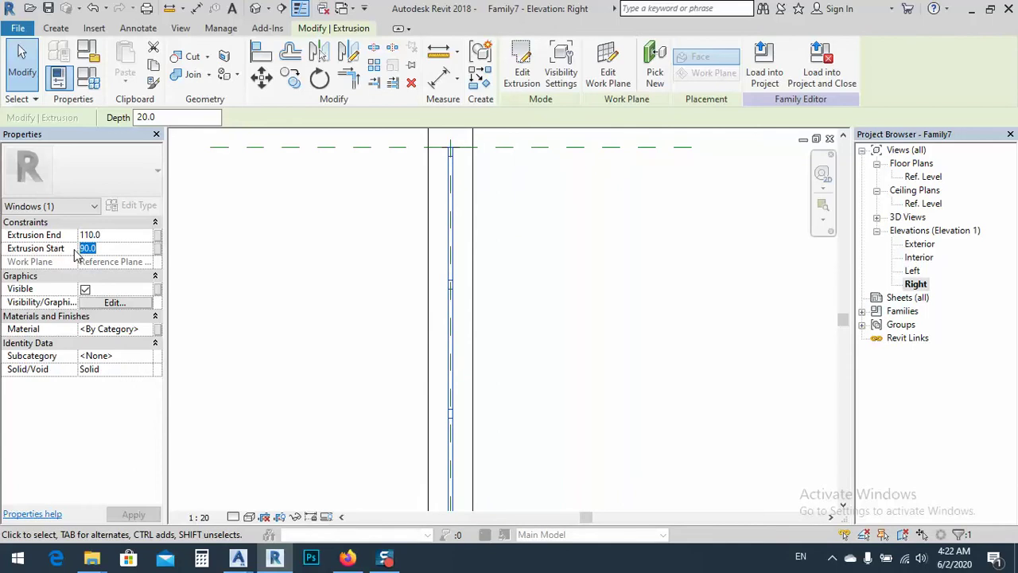
pyautogui.write('80')
pyautogui.press('Return')
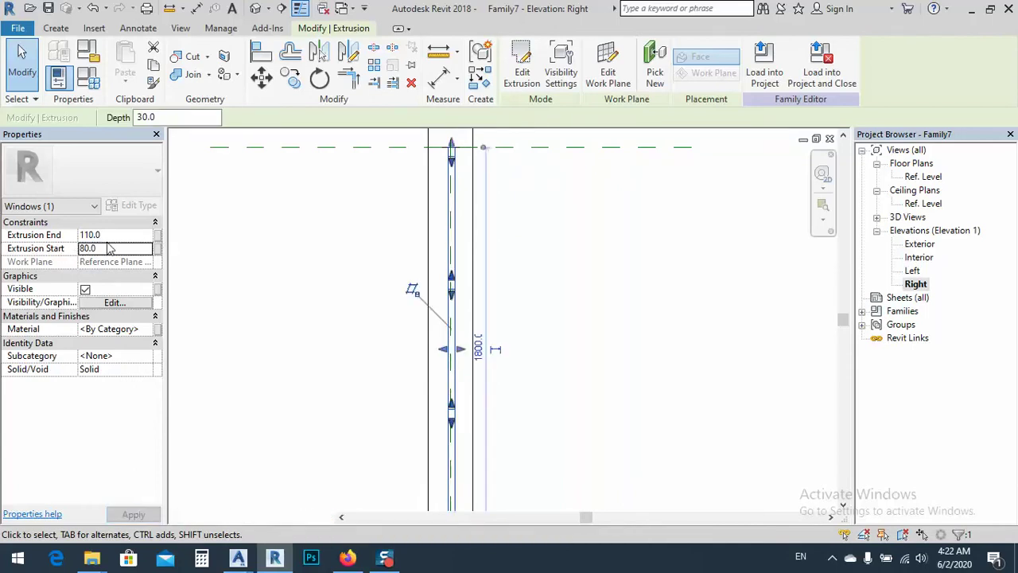
pyautogui.click(106, 237)
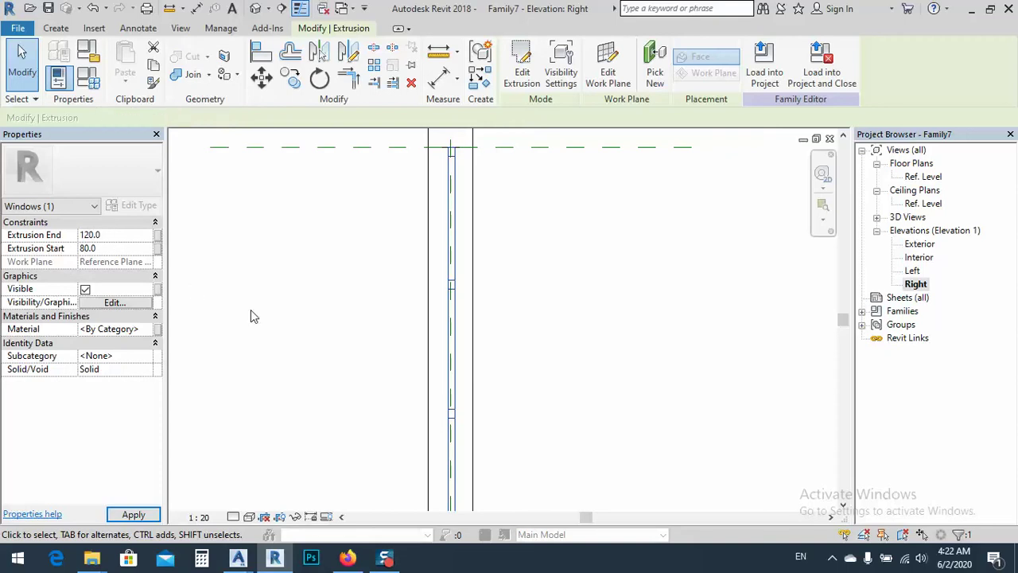
pyautogui.click(346, 324)
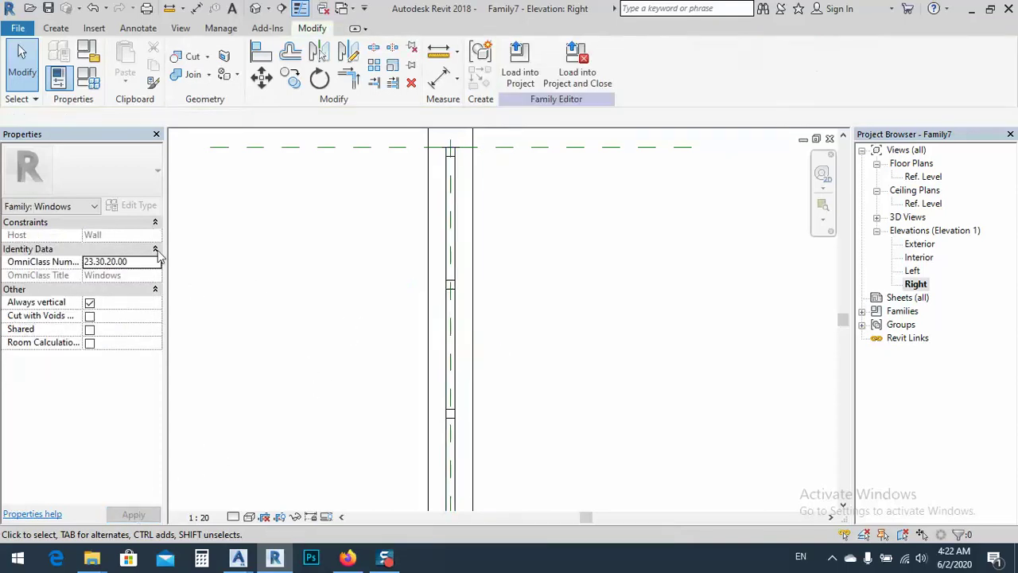
# Open the Exterior elevation, centre the window, and choose the Rectangle draw tool
pyautogui.click(920, 259)
pyautogui.doubleClick(919, 244)
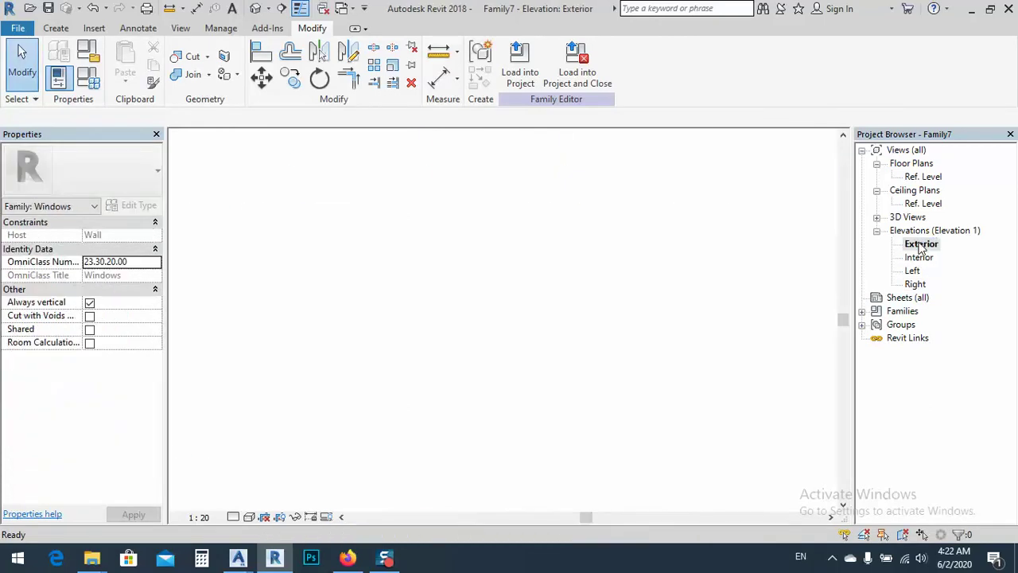
pyautogui.moveTo(353, 322); pyautogui.dragTo(416, 320, button='middle')
pyautogui.moveTo(256, 188); pyautogui.dragTo(215, 183, button='middle')
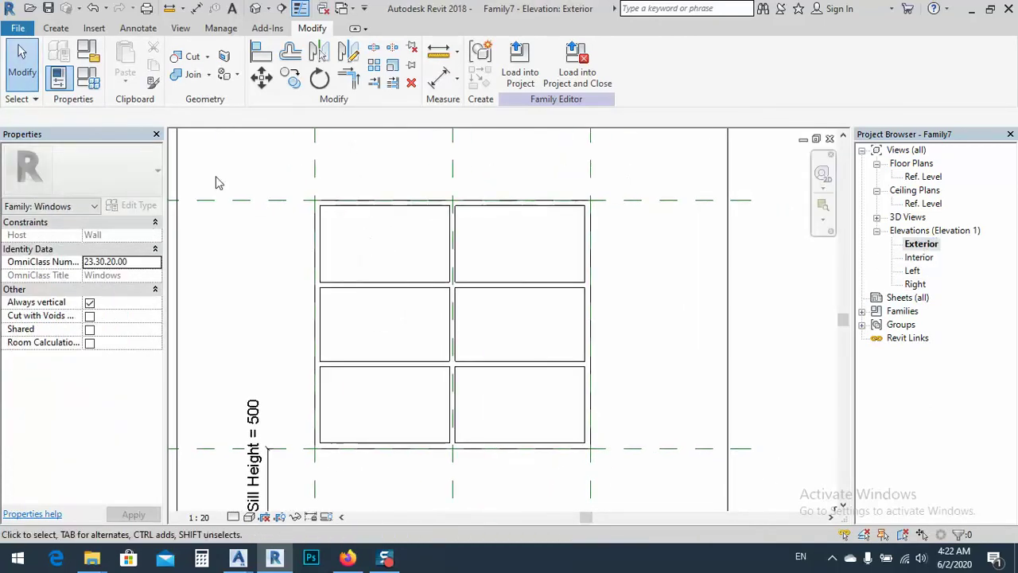
pyautogui.click(56, 27)
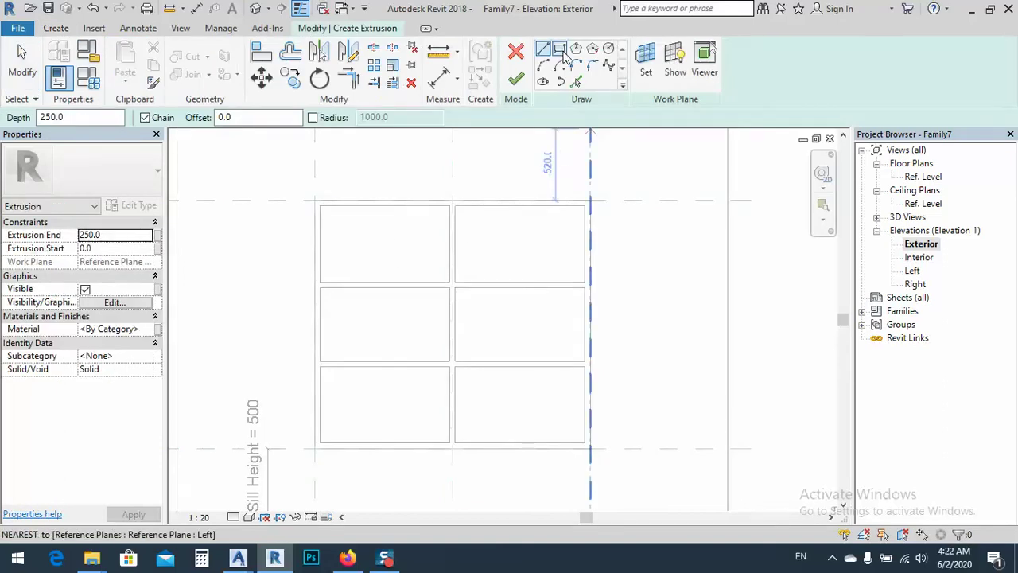
pyautogui.click(559, 50)
# Draw rectangles over the top-left, top-right and middle-left panes
pyautogui.click(321, 205)
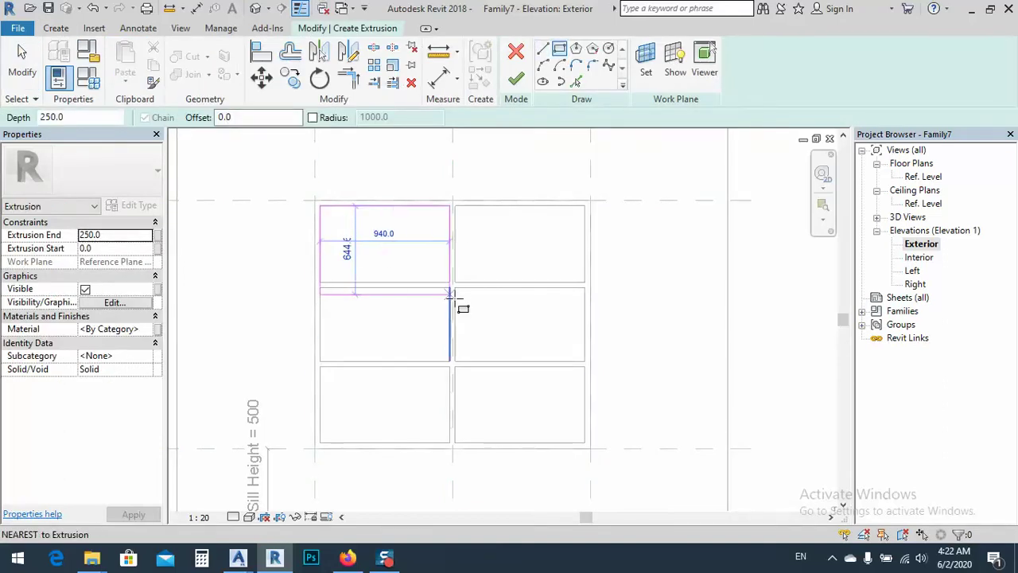
pyautogui.click(449, 281)
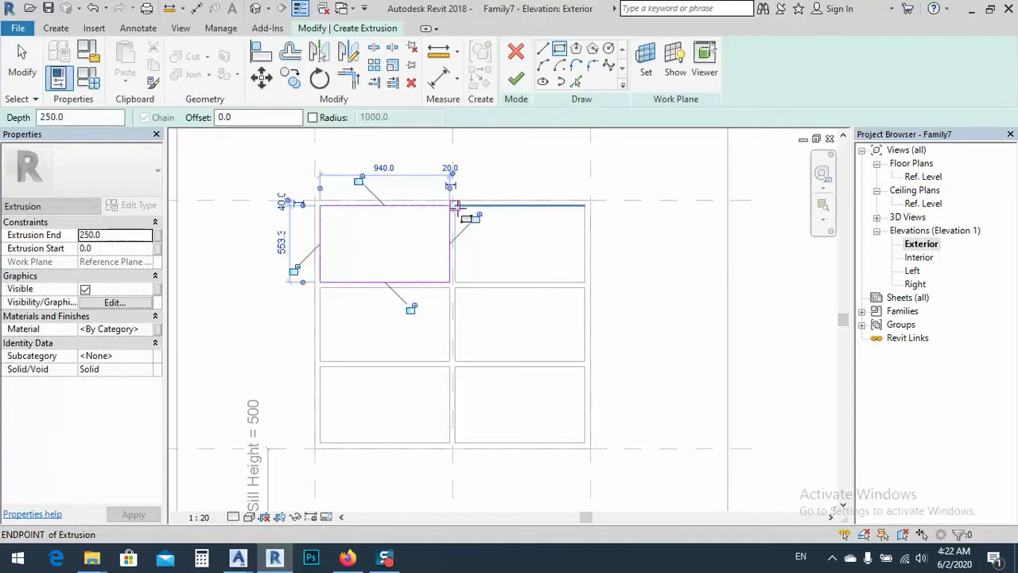
pyautogui.click(455, 206)
pyautogui.click(584, 282)
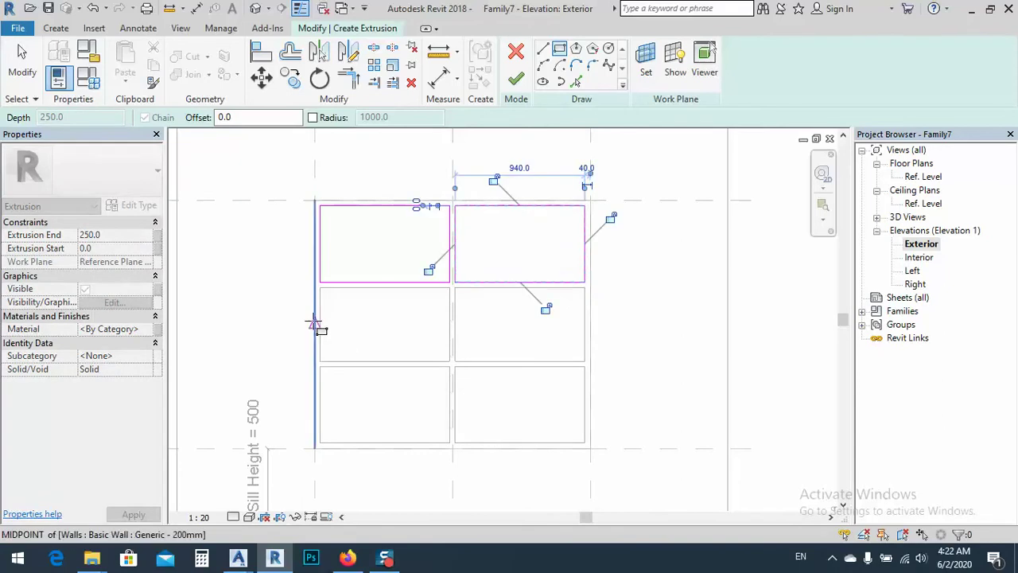
pyautogui.click(320, 292)
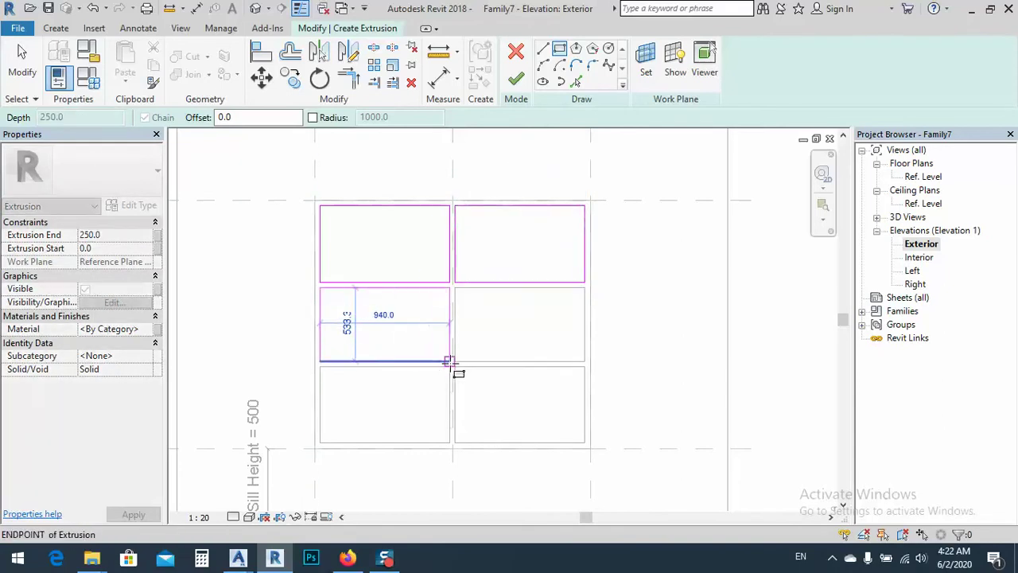
pyautogui.click(449, 361)
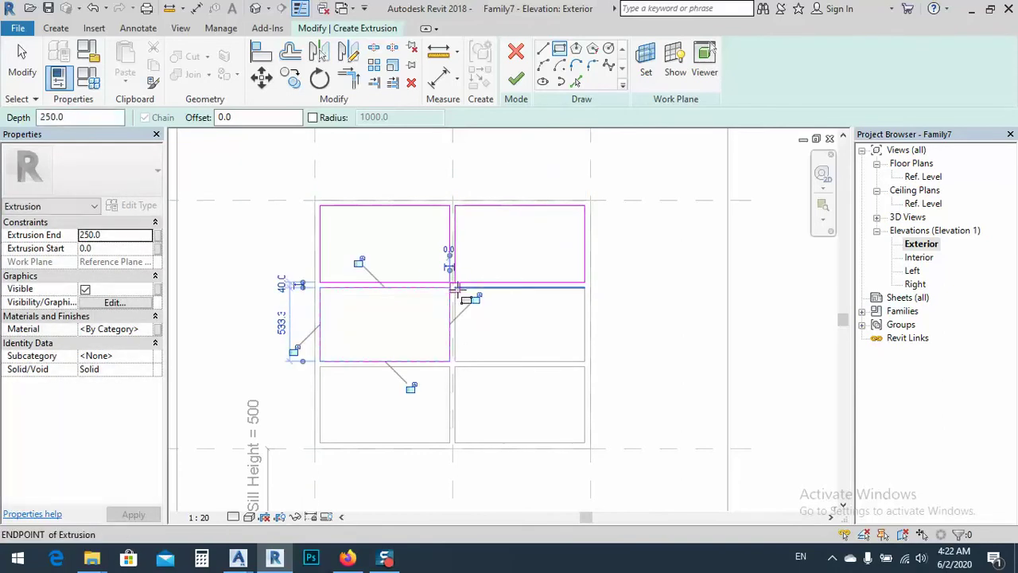
# Redraw the misplaced rectangle over the middle-right pane
pyautogui.click(456, 290)
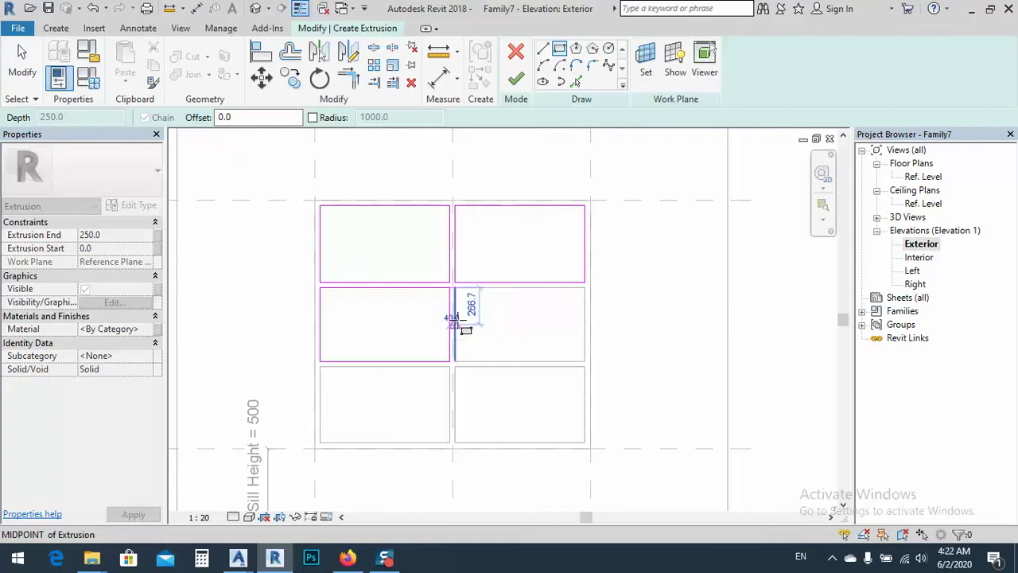
pyautogui.press('Escape')
pyautogui.scroll(4, 443, 277)
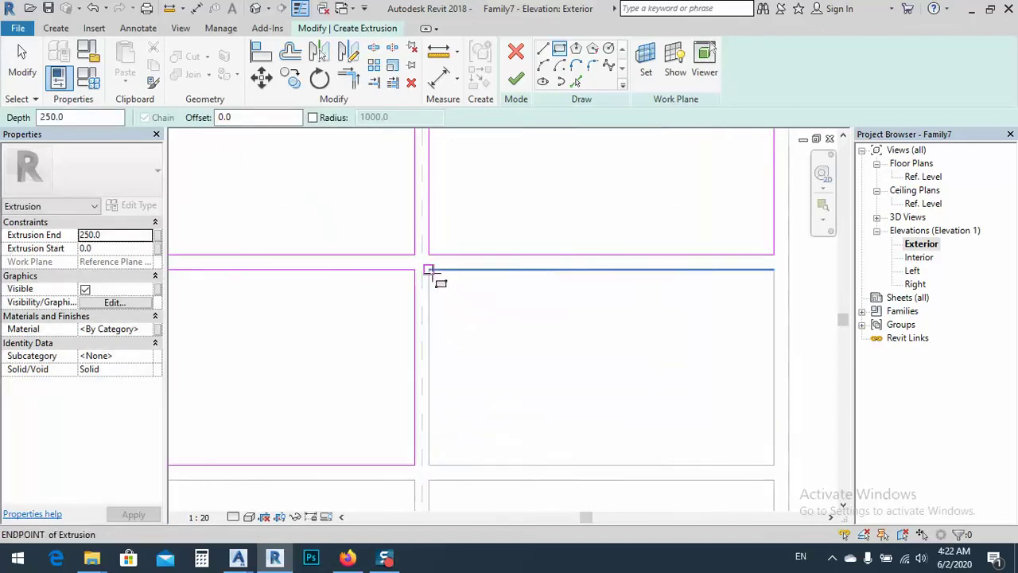
pyautogui.click(430, 272)
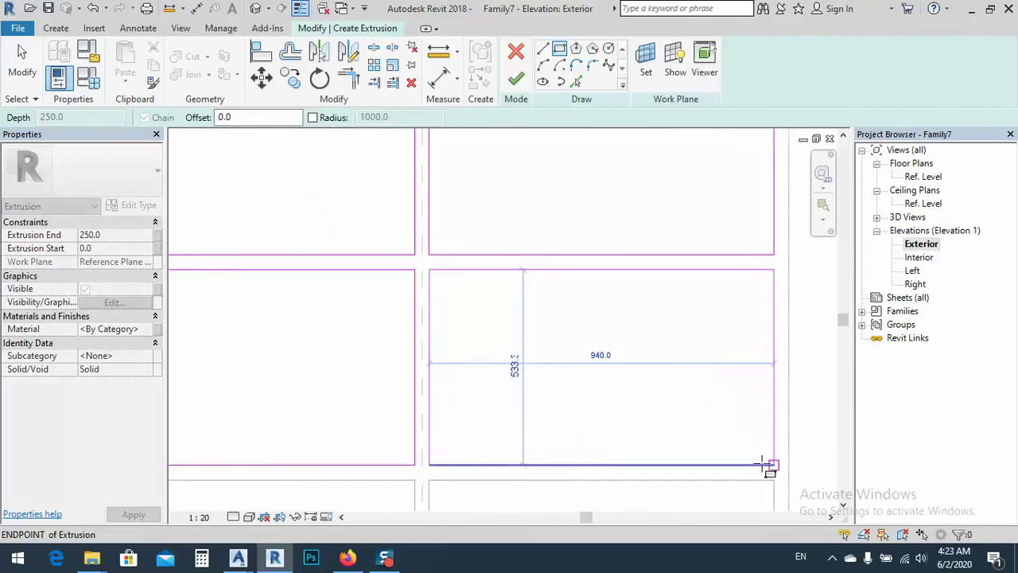
pyautogui.click(762, 464)
pyautogui.scroll(-3, 596, 284)
pyautogui.moveTo(463, 397); pyautogui.dragTo(372, 315, button='middle')
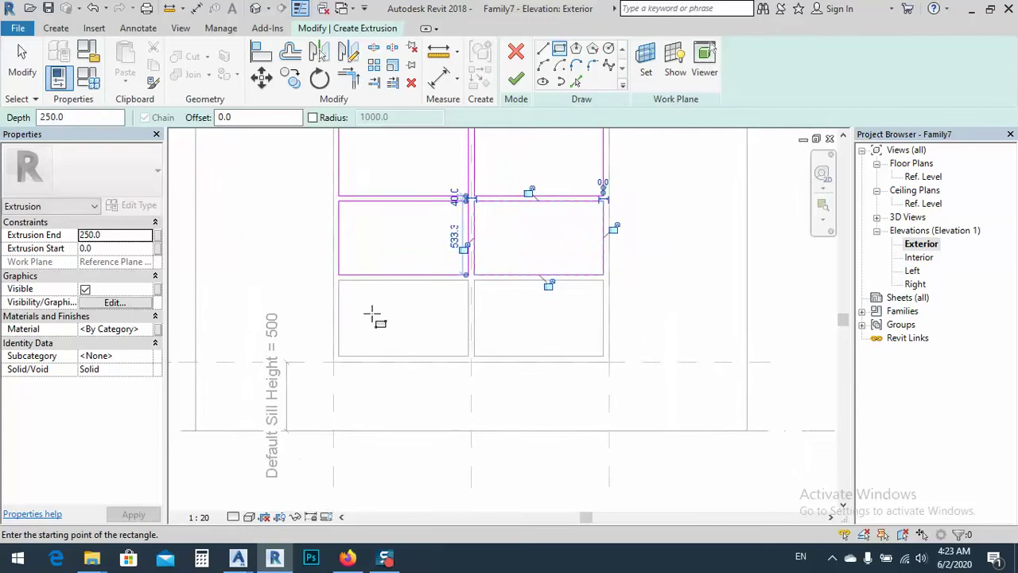
pyautogui.scroll(3, 372, 314)
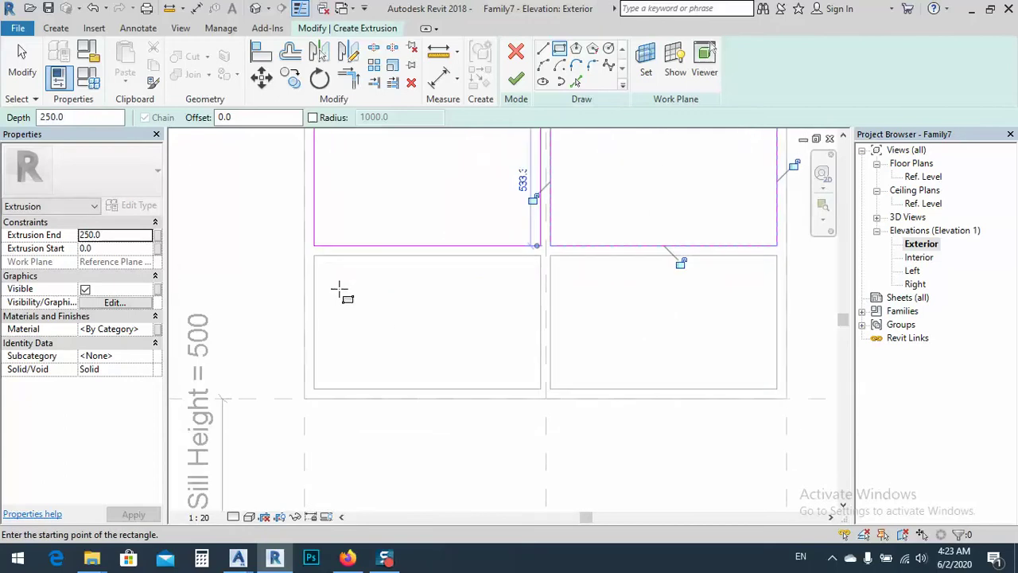
# Outline the bottom-left and bottom-right panes with rectangles and pan to check all six
pyautogui.click(314, 256)
pyautogui.click(541, 389)
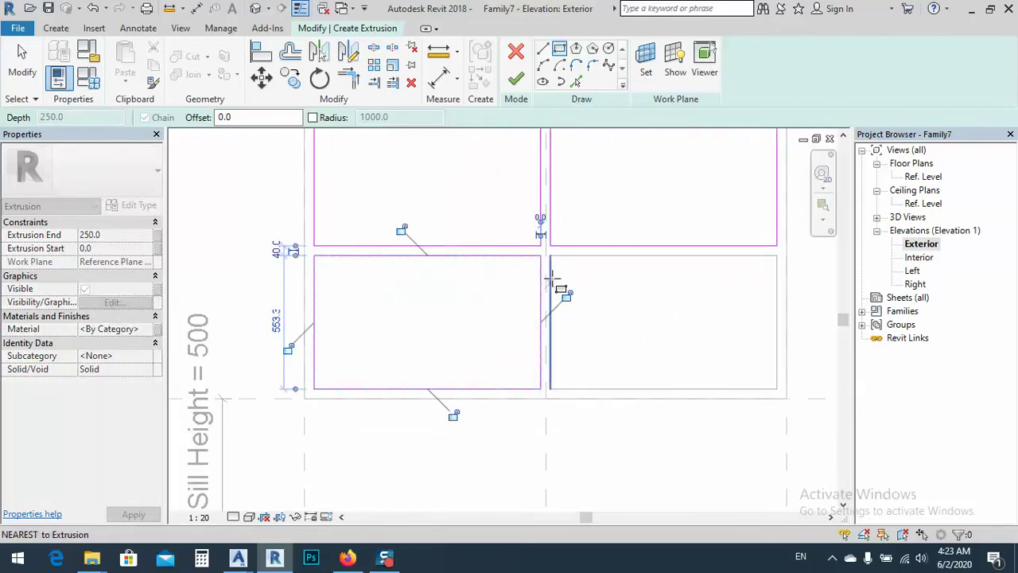
pyautogui.click(550, 255)
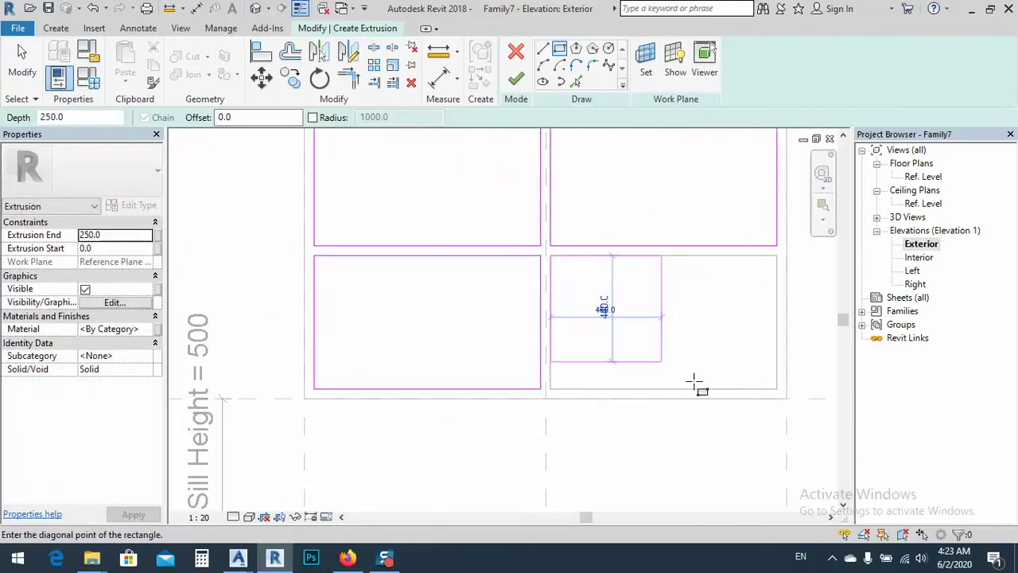
pyautogui.click(777, 389)
pyautogui.moveTo(670, 436); pyautogui.dragTo(585, 388, button='middle')
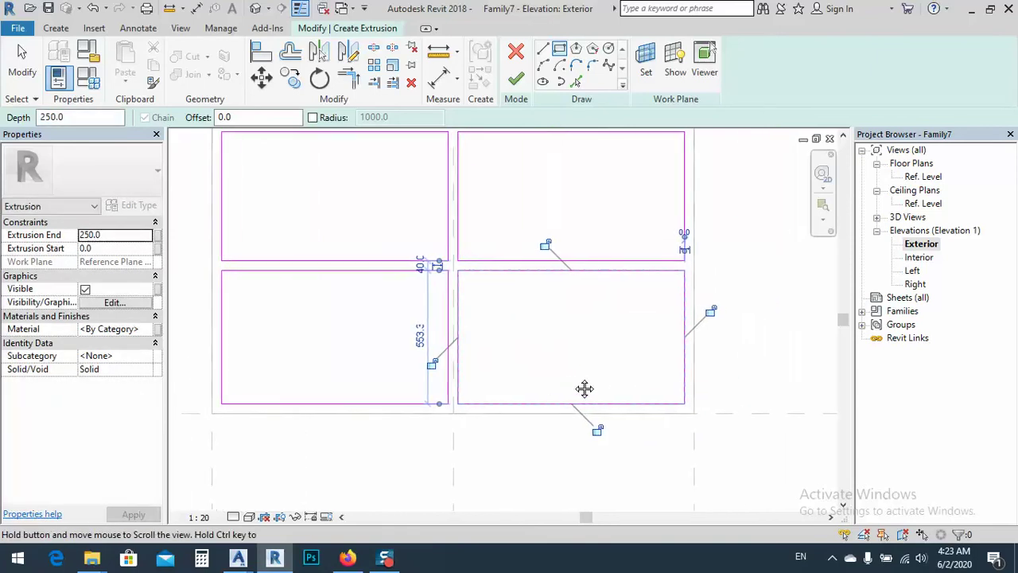
pyautogui.scroll(-2, 381, 393)
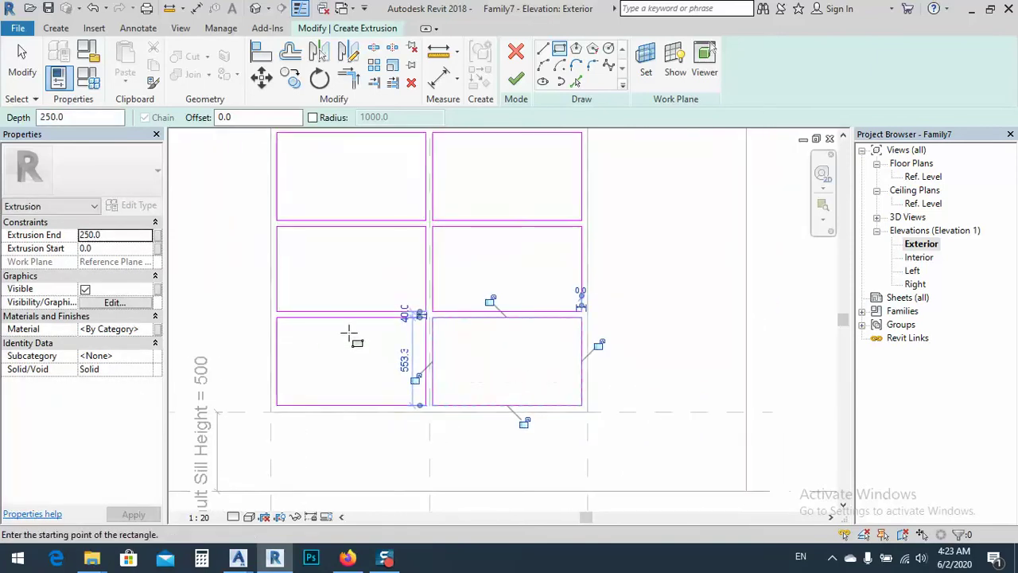
pyautogui.moveTo(349, 334); pyautogui.dragTo(421, 384, button='middle')
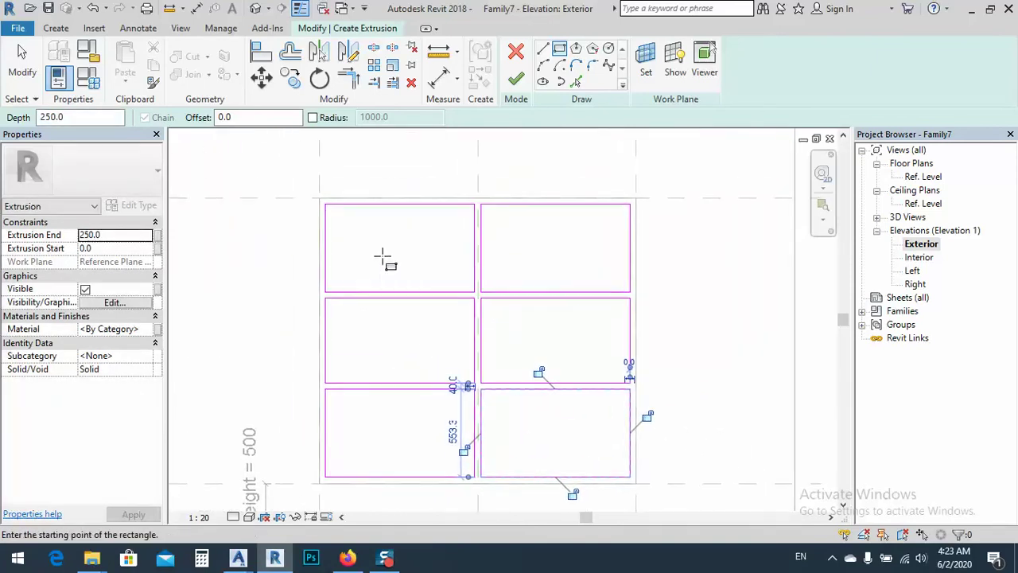
# Cancel rectangle drawing to leave draw mode
pyautogui.rightClick(382, 256)
pyautogui.click(403, 264)
pyautogui.rightClick(405, 225)
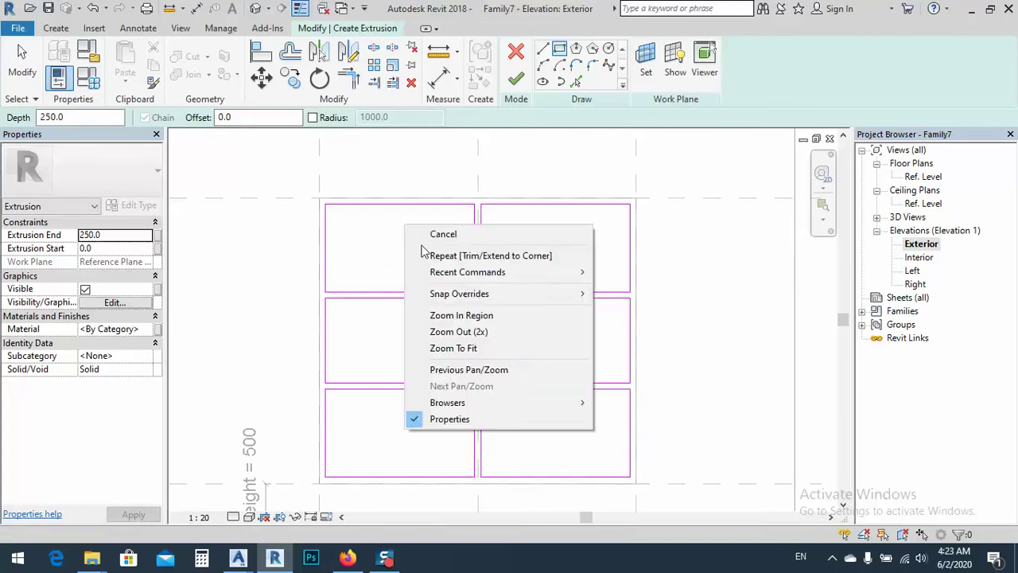
pyautogui.click(434, 234)
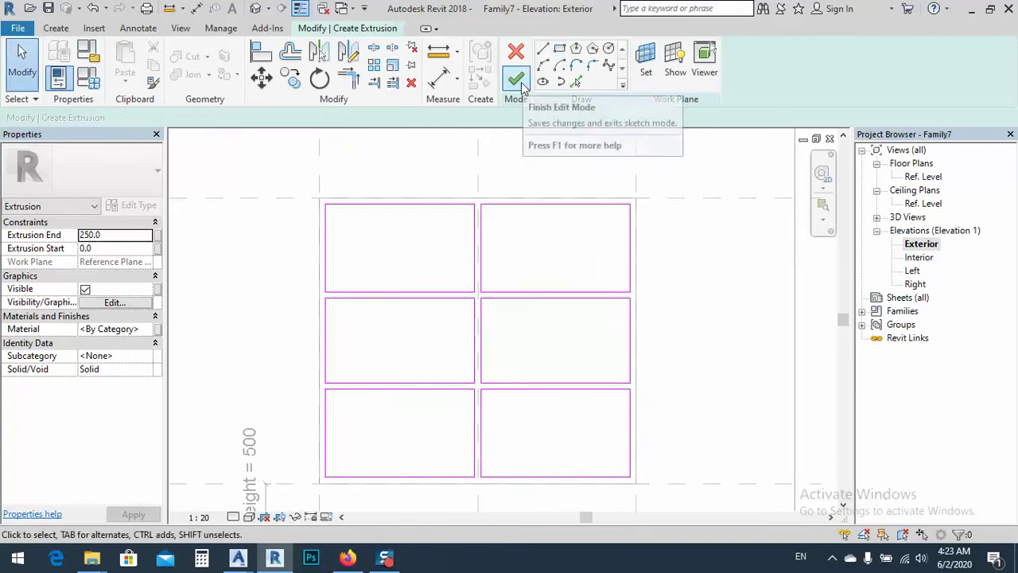
# Finish the six-pane sketch into an extrusion and open the Right elevation
pyautogui.click(113, 238)
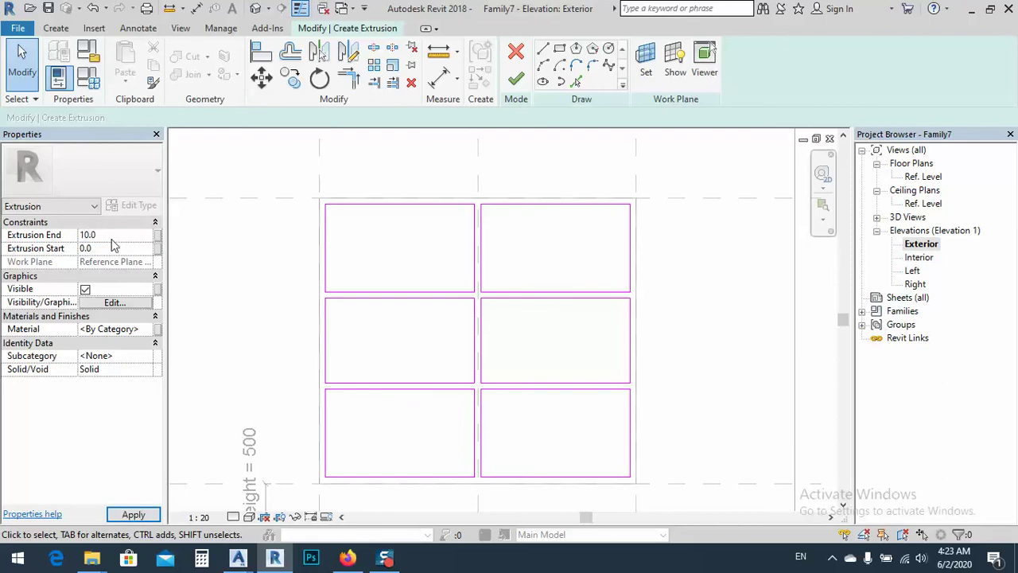
pyautogui.click(514, 80)
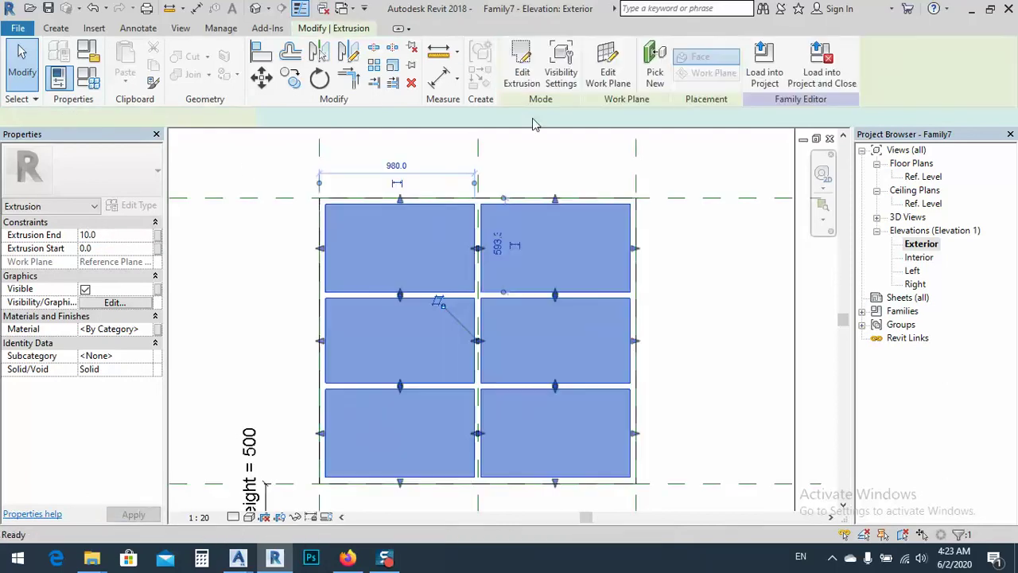
pyautogui.doubleClick(915, 280)
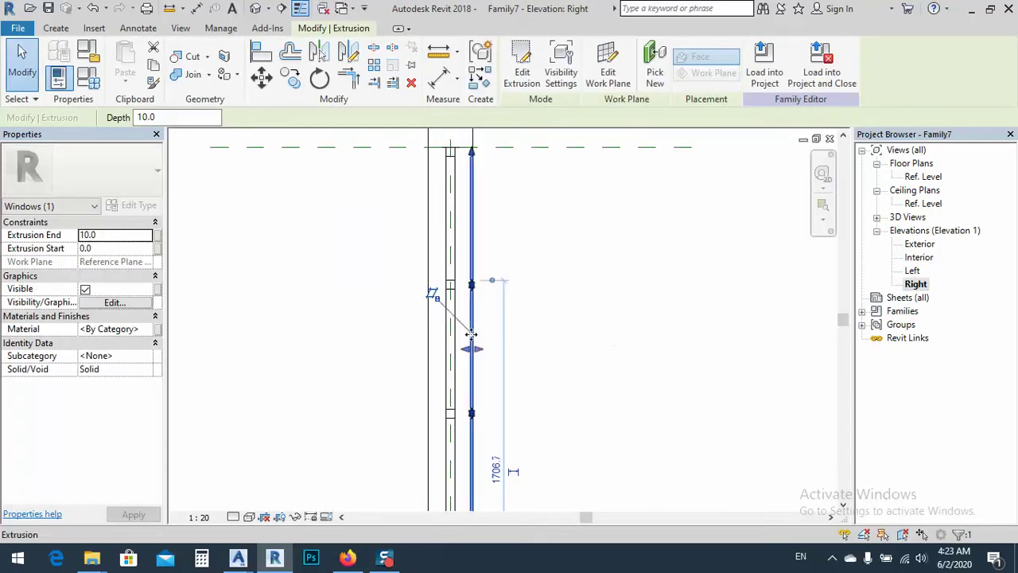
pyautogui.scroll(5, 487, 376)
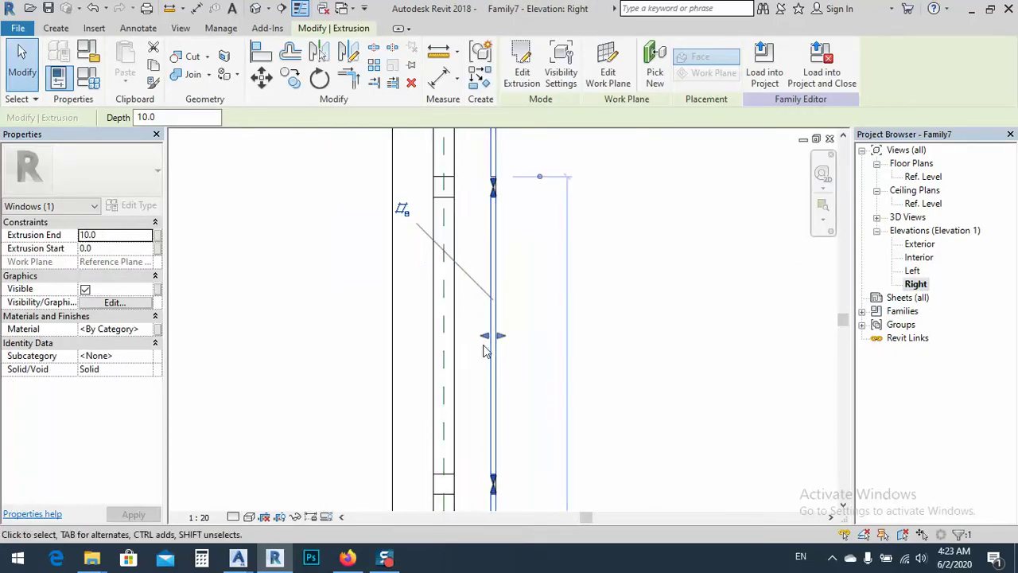
# Pull both extrusion faces back into the wall and set Extrusion End to 95
pyautogui.moveTo(490, 329); pyautogui.dragTo(410, 329)
pyautogui.moveTo(512, 330); pyautogui.dragTo(418, 334)
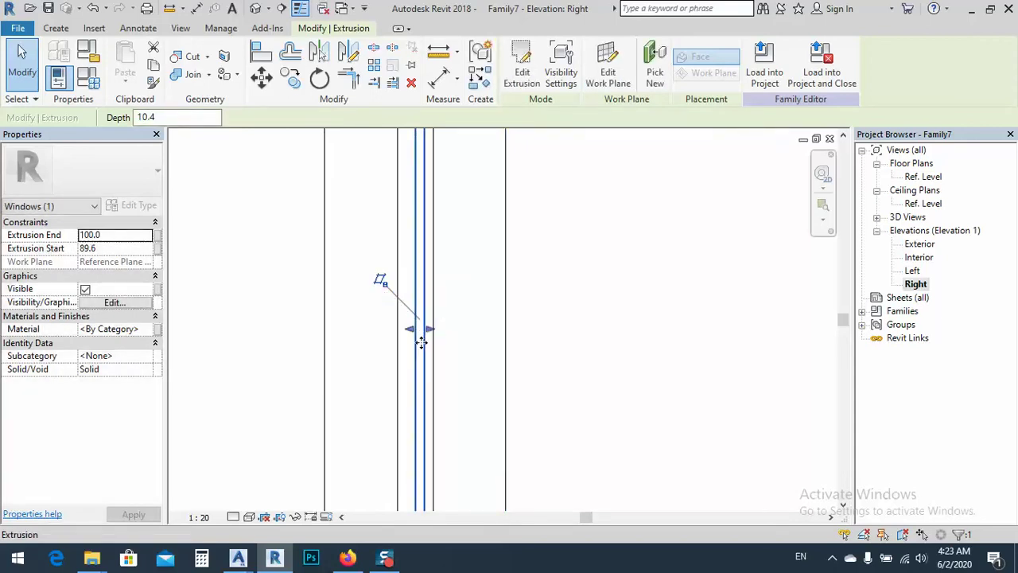
pyautogui.scroll(2, 414, 330)
pyautogui.click(111, 234)
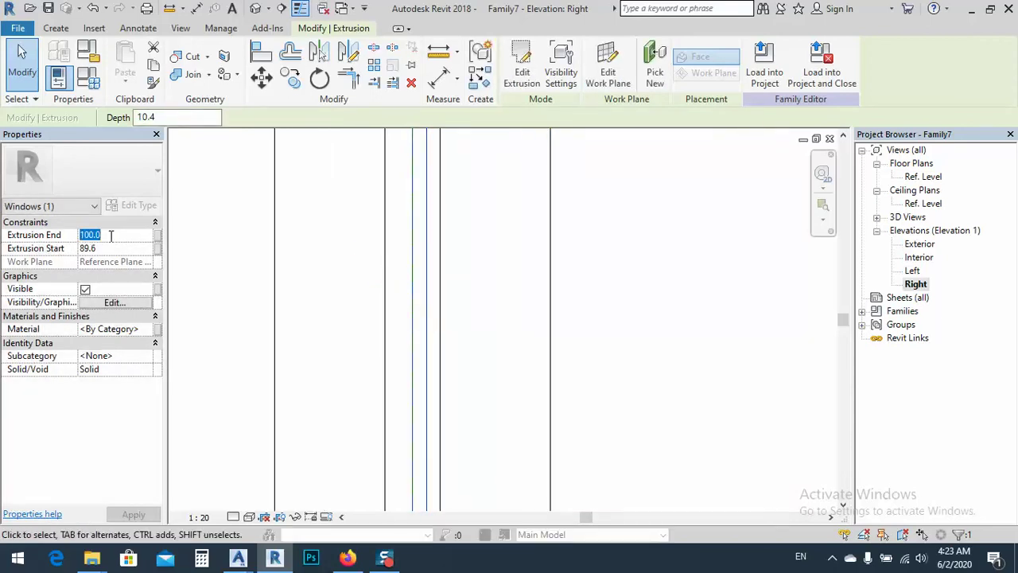
pyautogui.write('95')
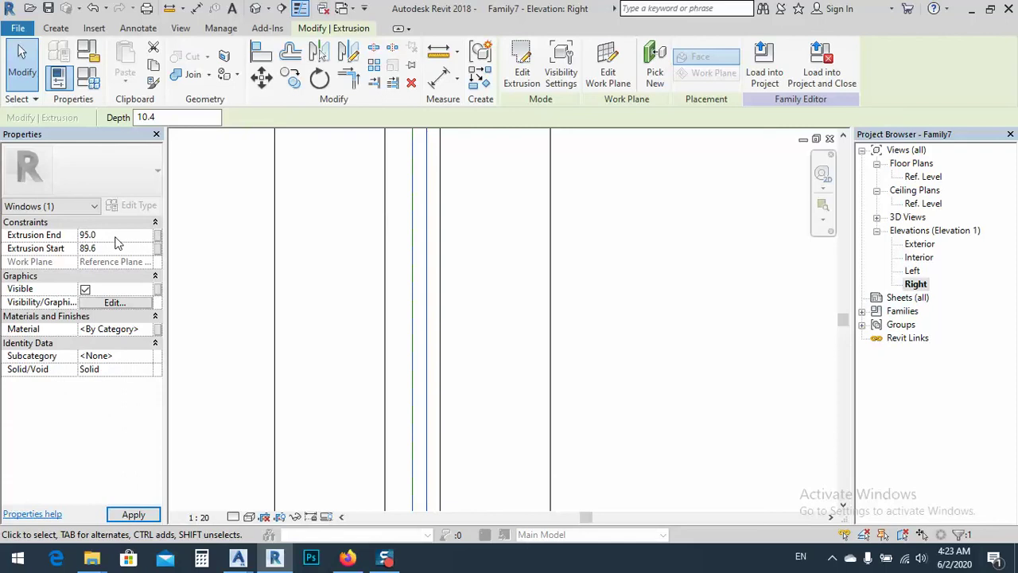
pyautogui.click(111, 233)
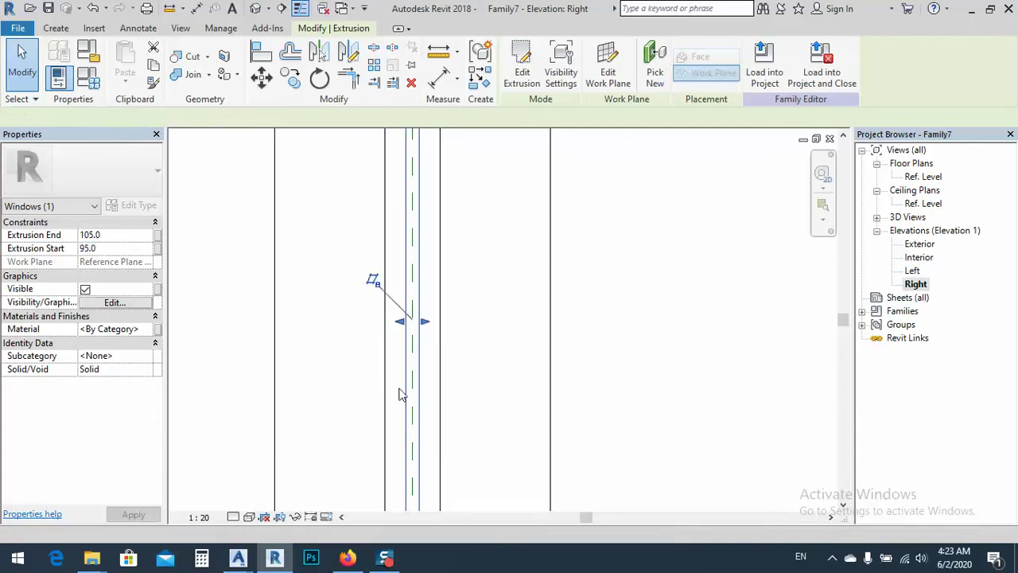
# Zoom out in the Right elevation to check the 10-thick glass between 95 and 105
pyautogui.scroll(-2, 414, 338)
pyautogui.scroll(-2, 413, 326)
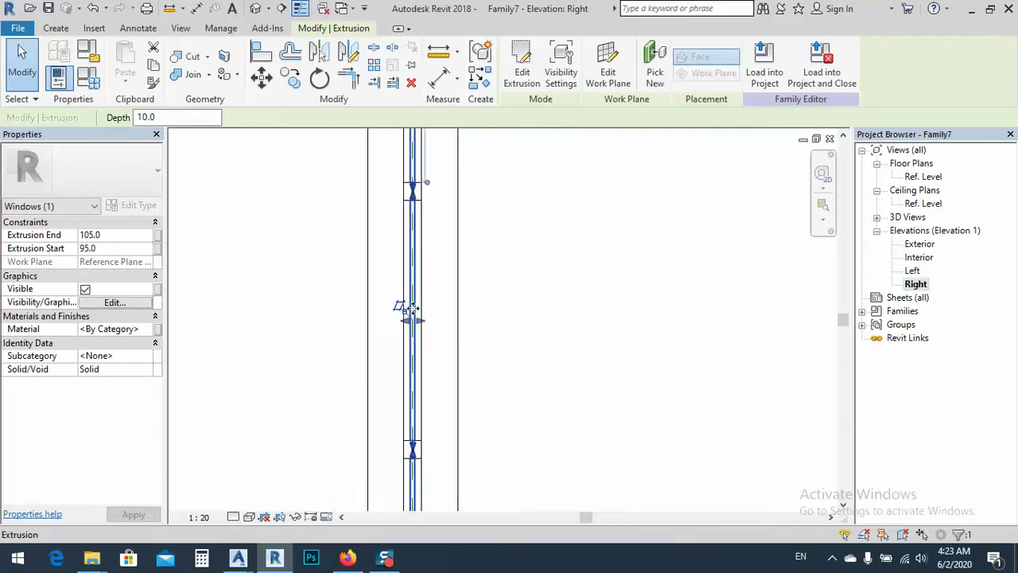
# Browse the extrusion's materials and select the Glass material
pyautogui.click(146, 333)
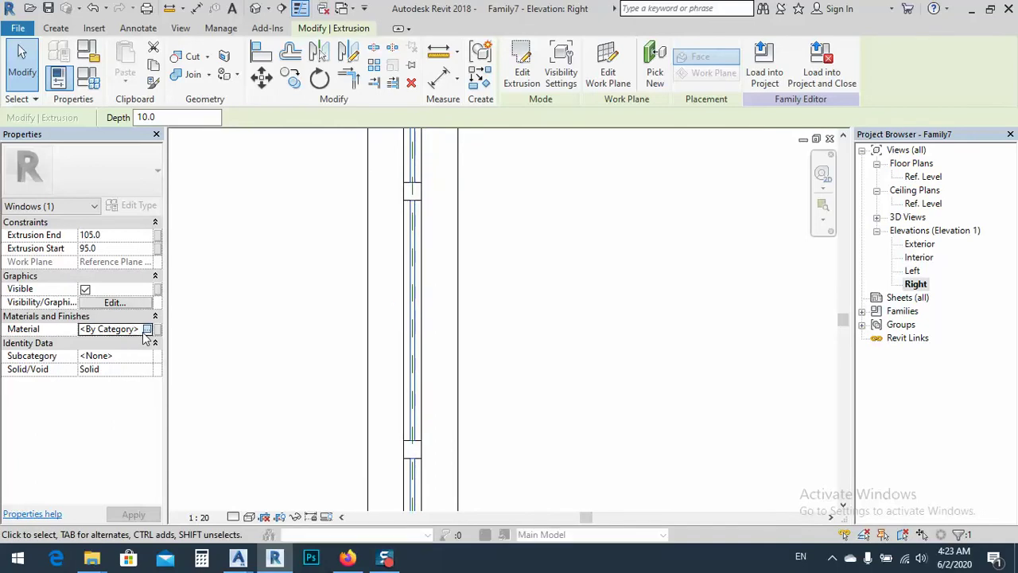
pyautogui.click(150, 330)
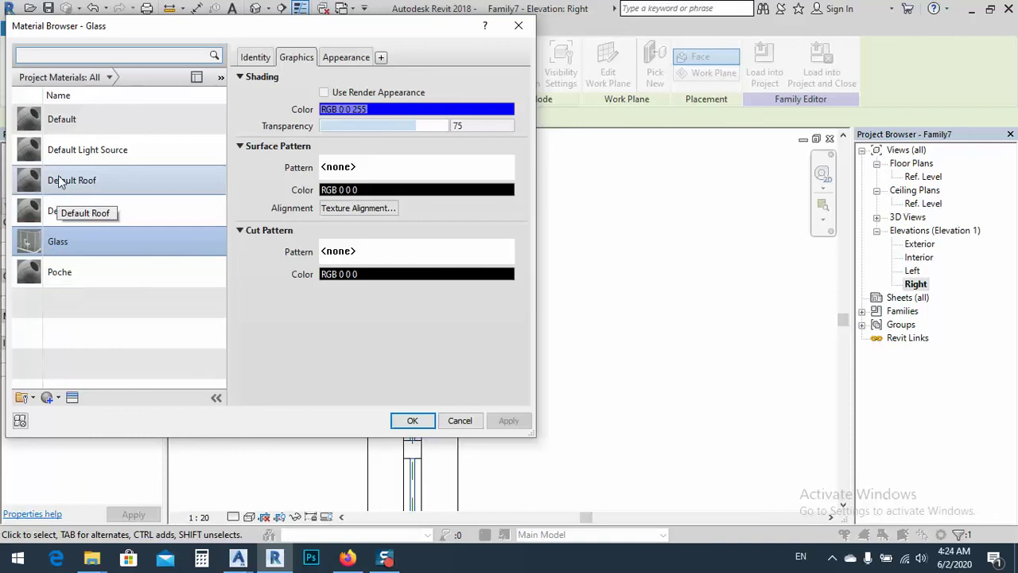
pyautogui.click(66, 119)
pyautogui.rightClick(78, 118)
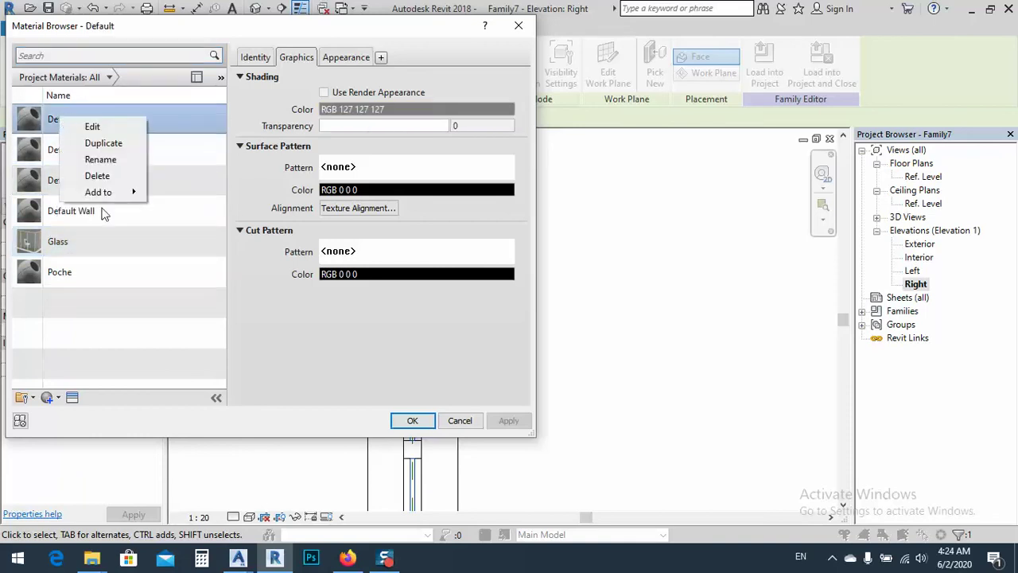
pyautogui.click(109, 336)
pyautogui.click(65, 243)
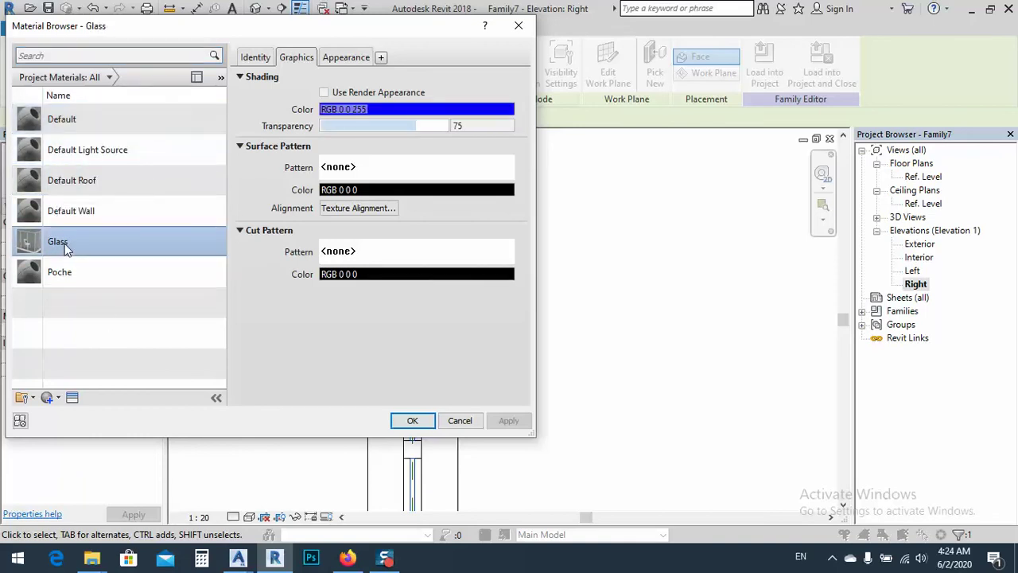
# Replace Glass's appearance with the Clear solid-glass asset, then apply and confirm
pyautogui.click(72, 397)
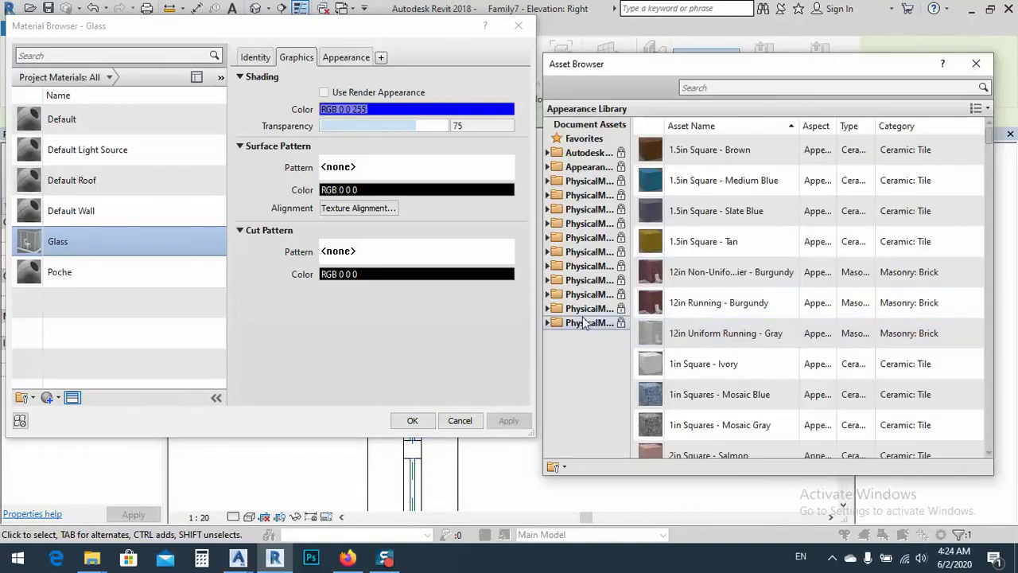
pyautogui.click(748, 87)
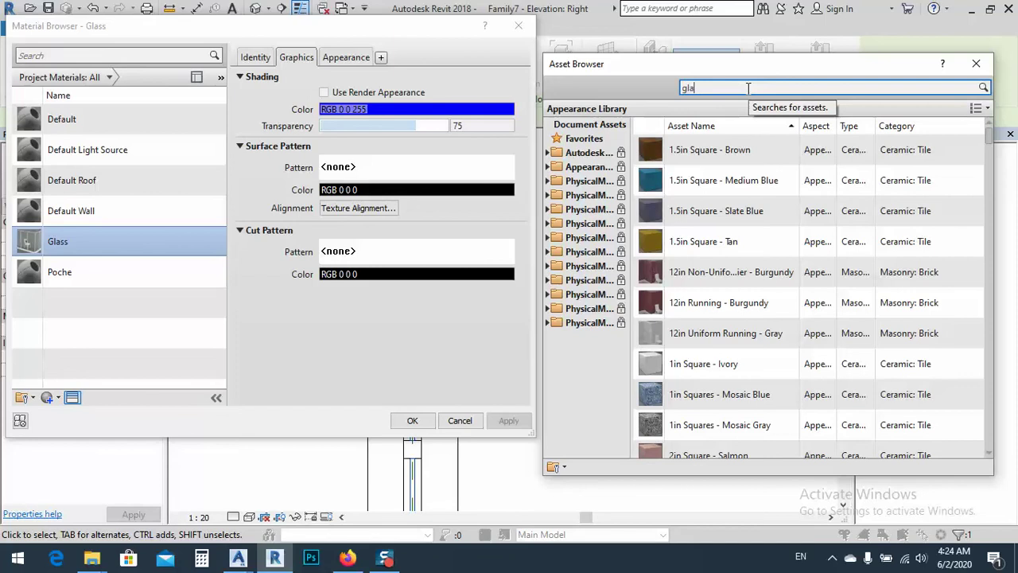
pyautogui.press('Return')
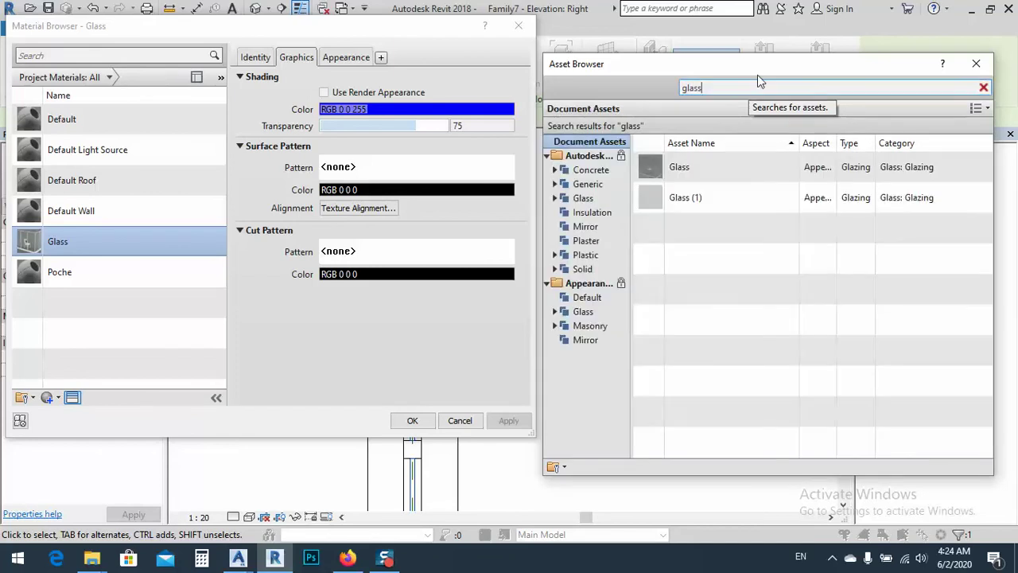
pyautogui.click(582, 312)
pyautogui.moveTo(654, 258)
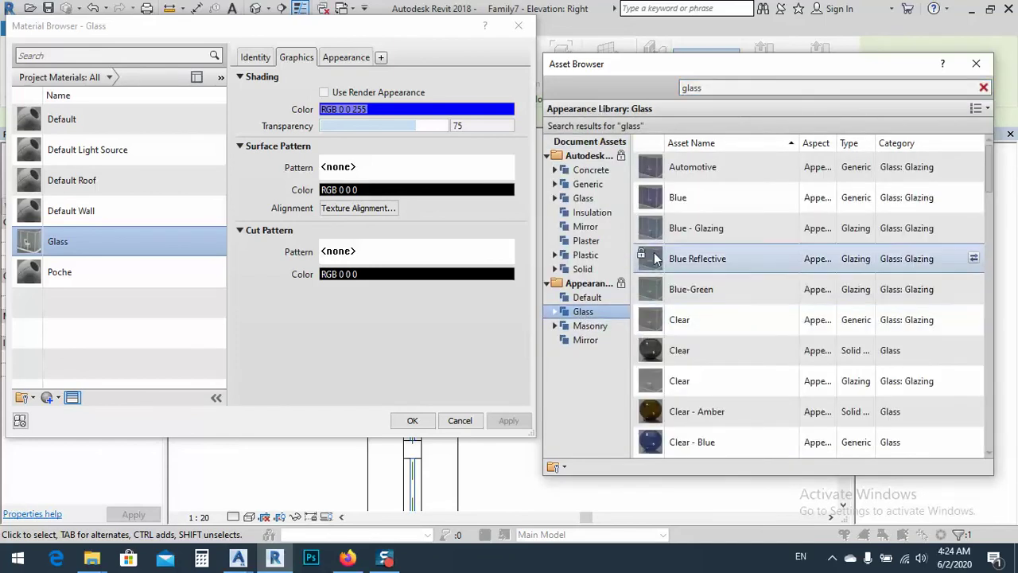
pyautogui.doubleClick(657, 355)
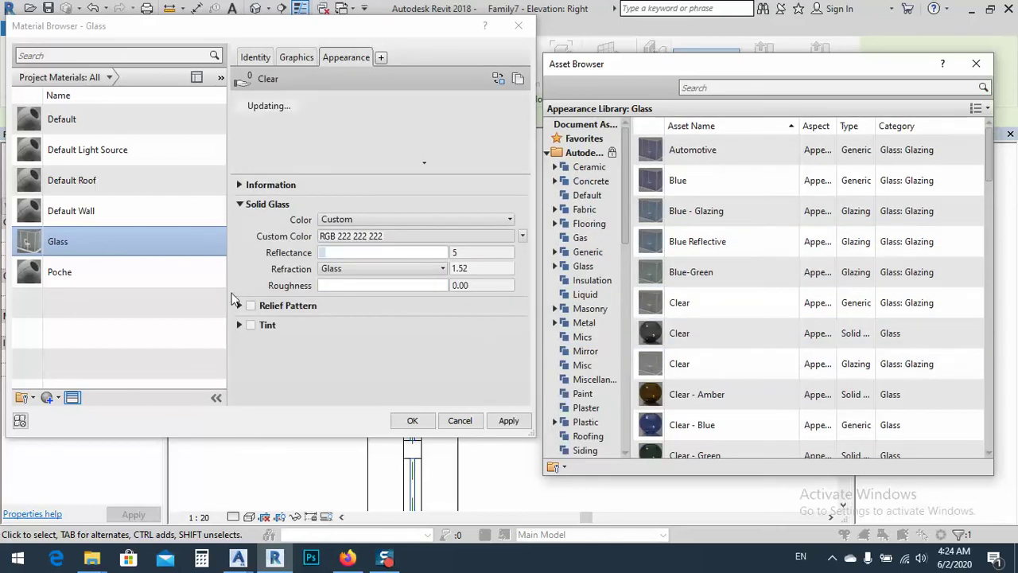
pyautogui.click(508, 421)
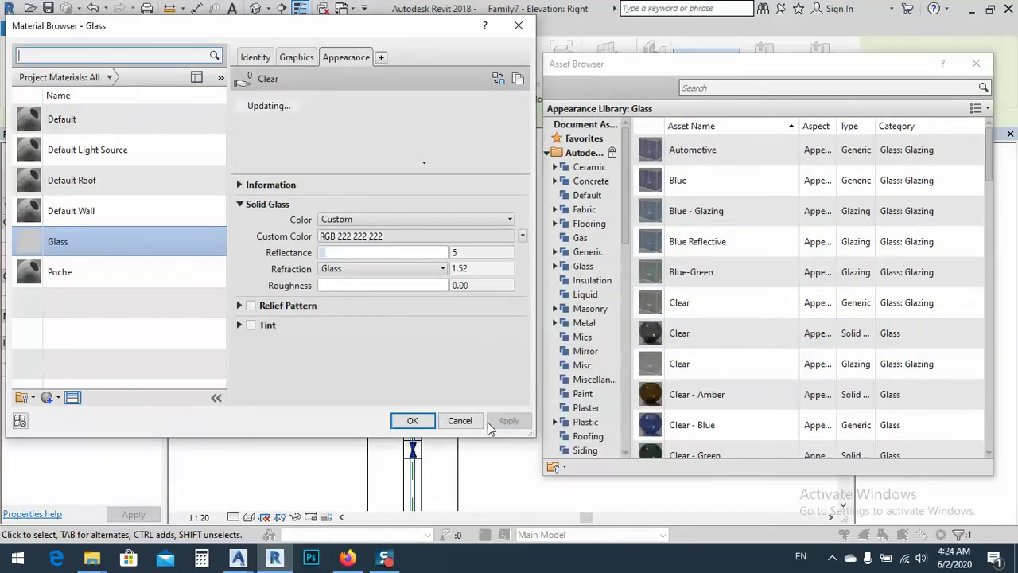
pyautogui.click(413, 421)
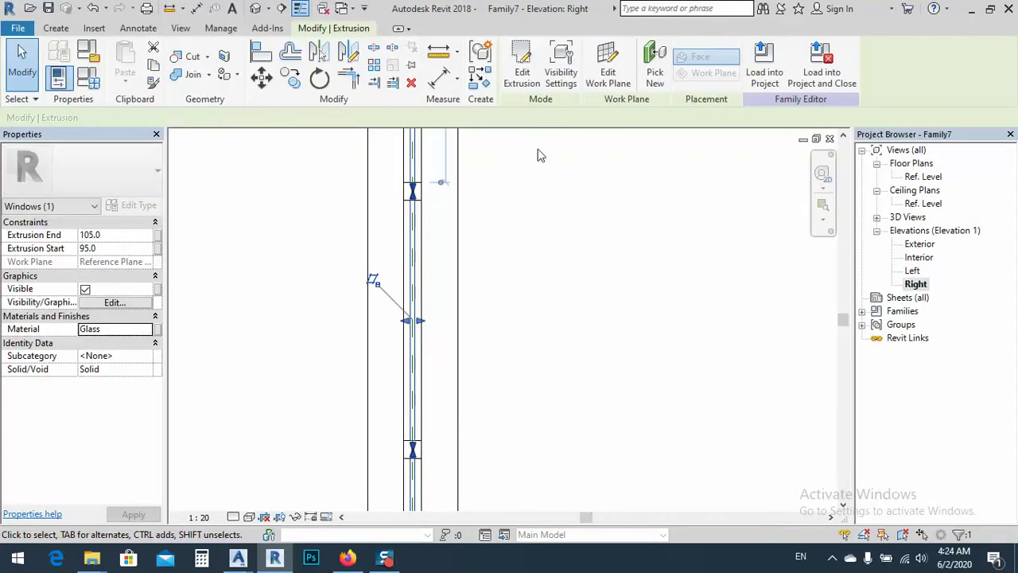
pyautogui.click(255, 8)
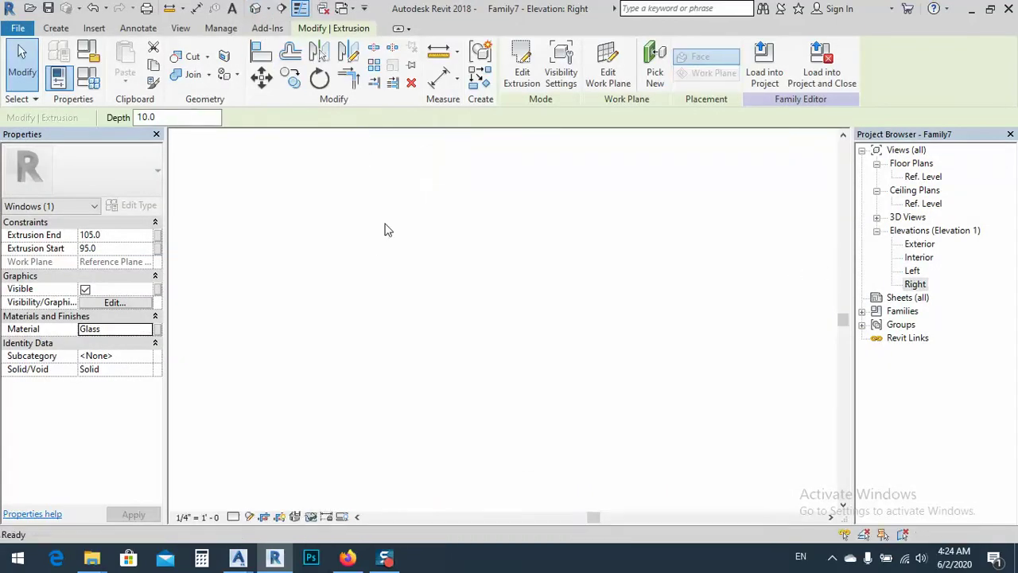
pyautogui.click(233, 517)
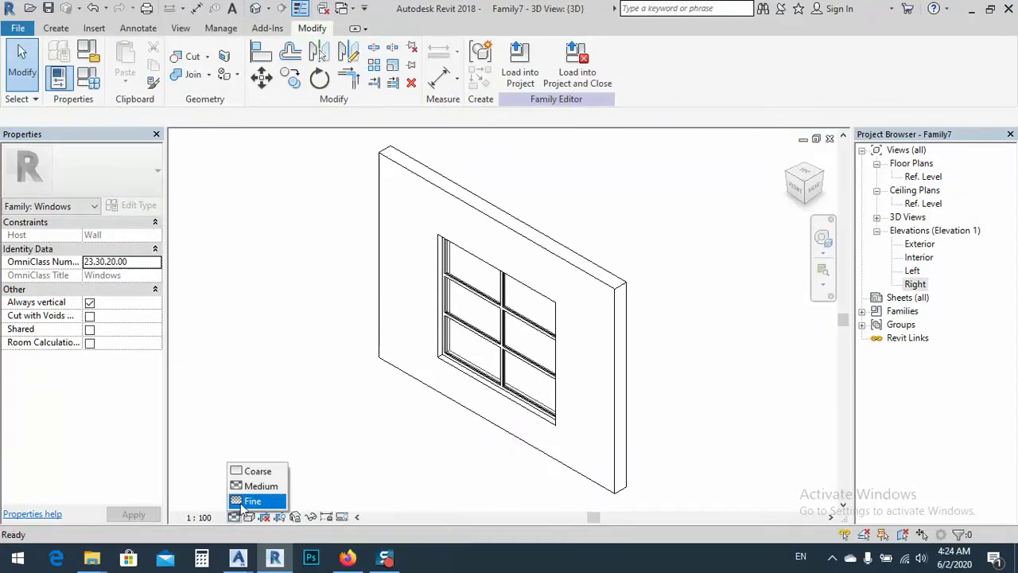
pyautogui.click(246, 502)
pyautogui.click(248, 516)
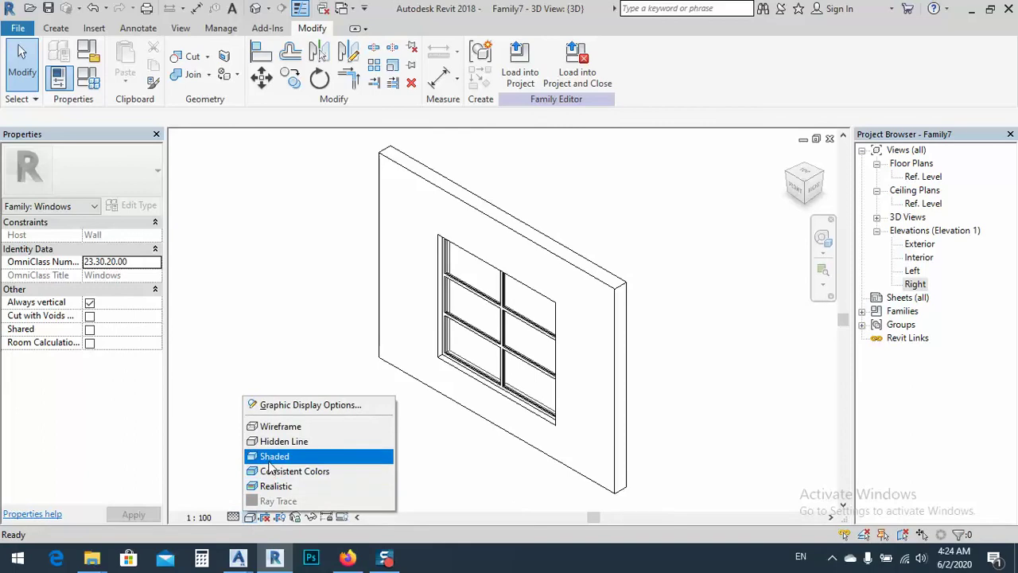
pyautogui.click(271, 455)
pyautogui.moveTo(472, 409)
pyautogui.keyDown('shift'); pyautogui.mouseDown(button='middle')
pyautogui.moveTo(664, 328)
pyautogui.moveTo(532, 380)
pyautogui.mouseUp(button='middle'); pyautogui.keyUp('shift')
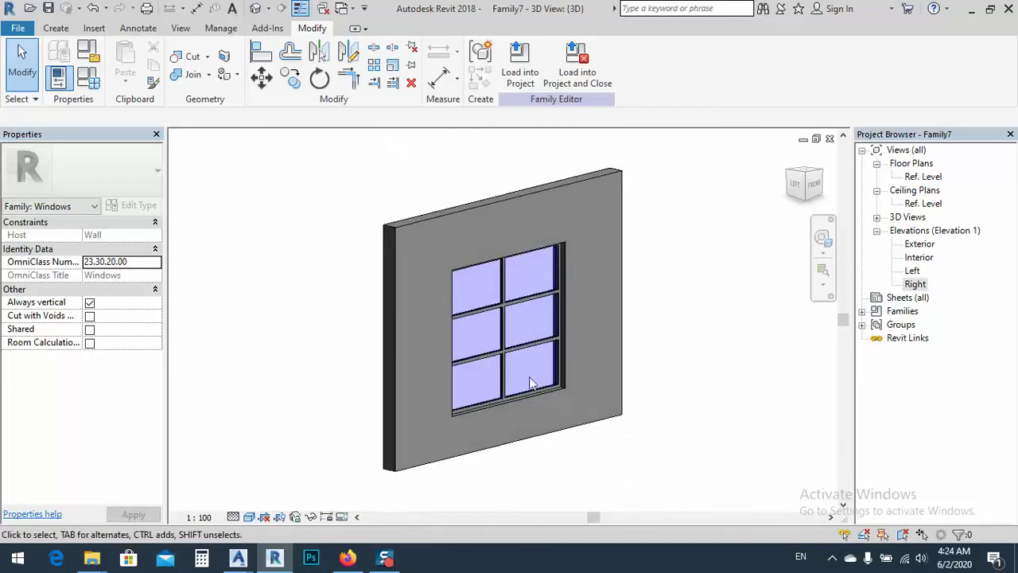
pyautogui.scroll(5, 559, 387)
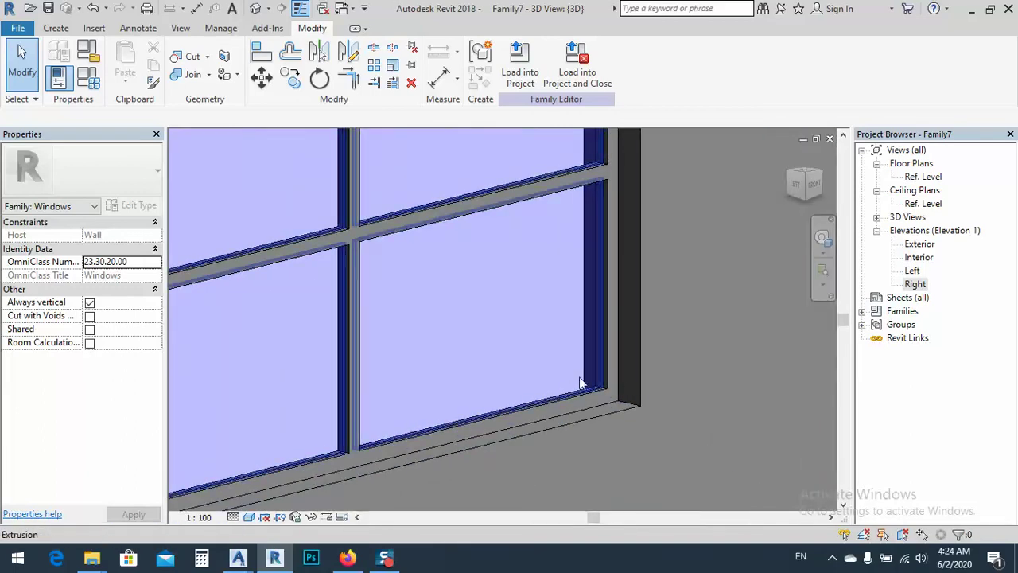
pyautogui.scroll(-5, 556, 378)
pyautogui.keyDown('shift'); pyautogui.moveTo(541, 374); pyautogui.dragTo(520, 390, button='middle'); pyautogui.keyUp('shift')
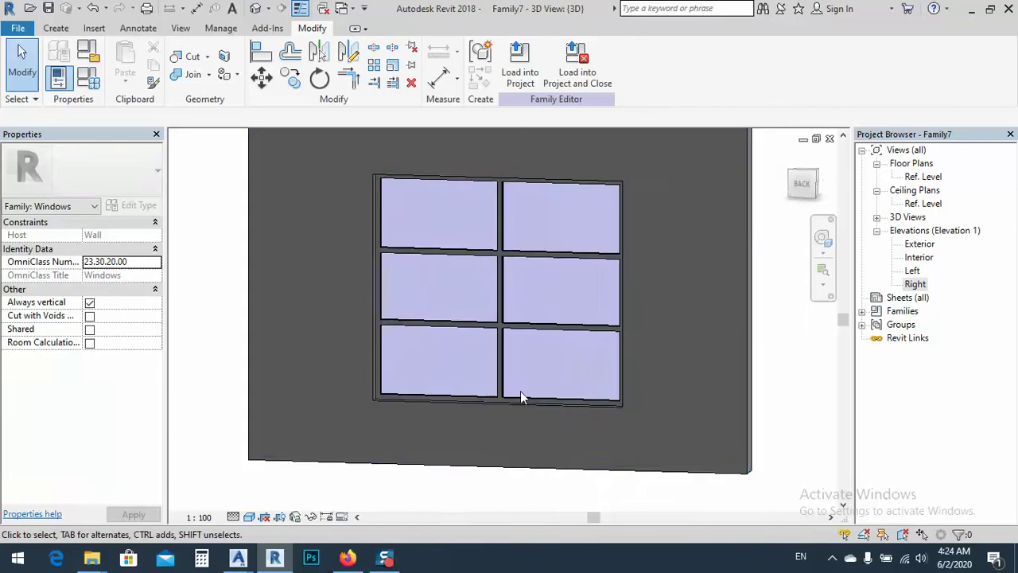
pyautogui.scroll(3, 462, 402)
pyautogui.keyDown('shift'); pyautogui.moveTo(462, 402); pyautogui.dragTo(485, 372, button='middle'); pyautogui.keyUp('shift')
pyautogui.scroll(4, 484, 326)
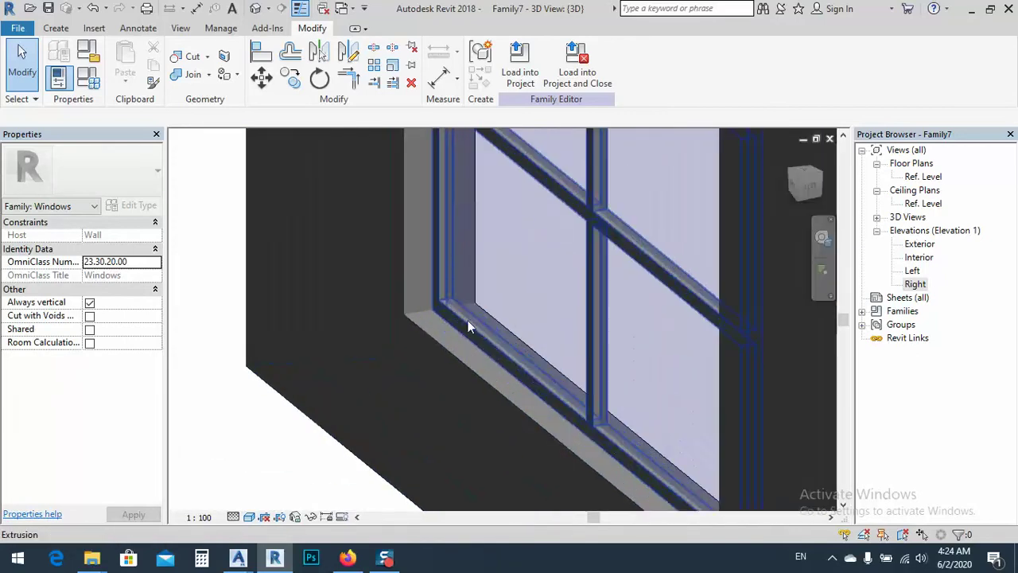
pyautogui.scroll(-5, 444, 288)
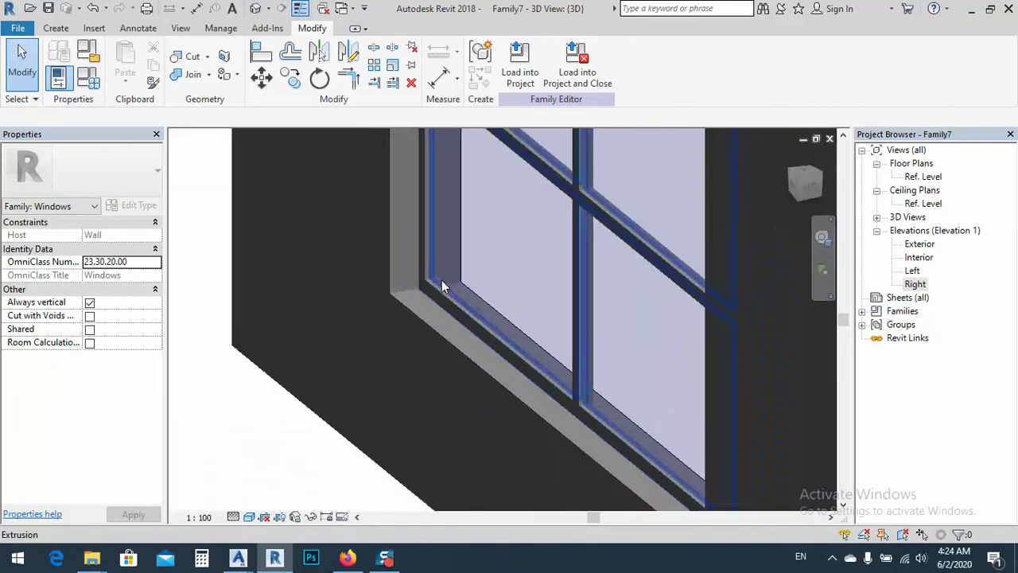
pyautogui.keyDown('shift'); pyautogui.moveTo(444, 282); pyautogui.dragTo(490, 367, button='middle'); pyautogui.keyUp('shift')
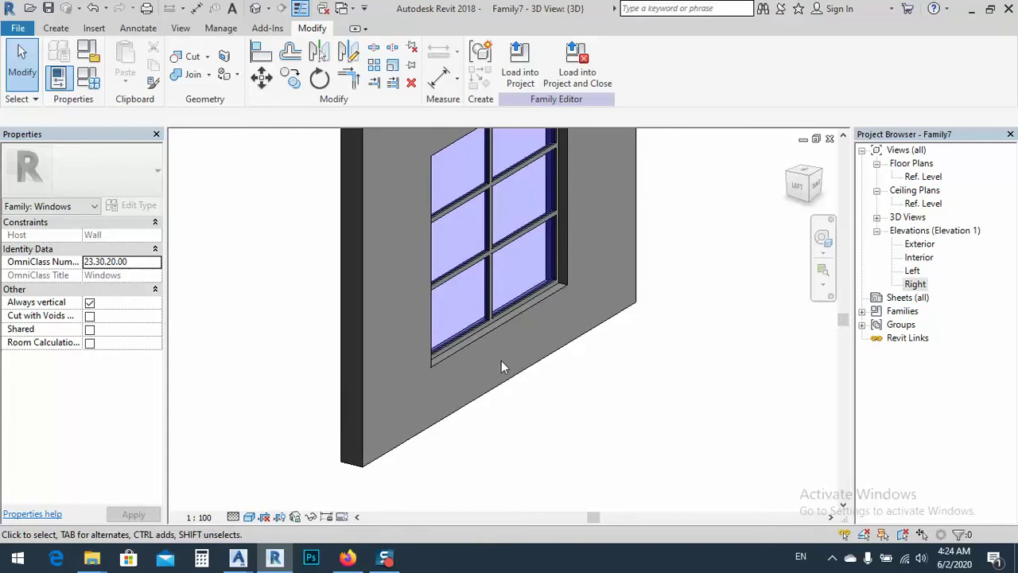
pyautogui.keyDown('shift'); pyautogui.moveTo(506, 238); pyautogui.dragTo(515, 147, button='middle'); pyautogui.keyUp('shift')
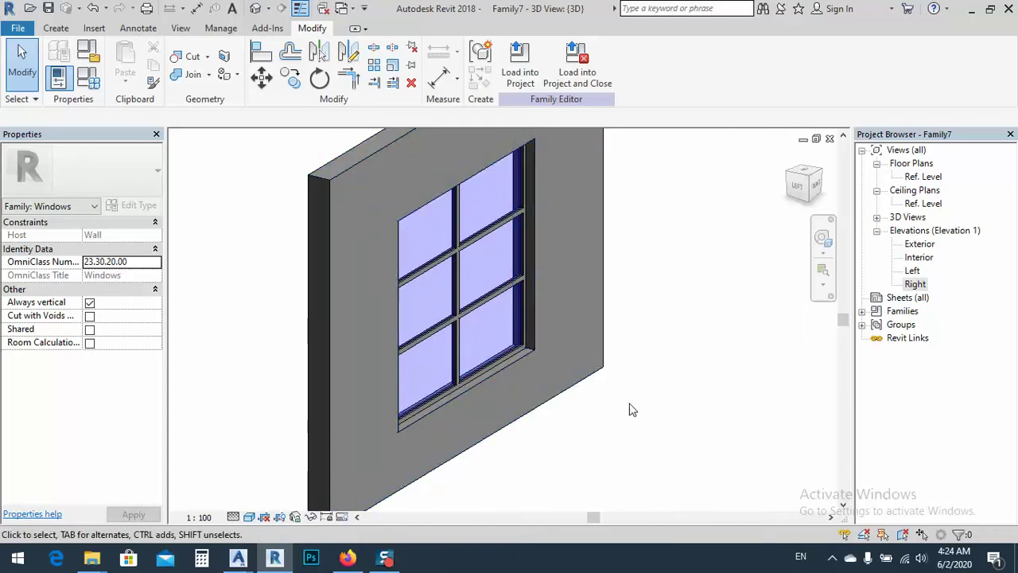
# Open the Right elevation and zoom to the window frame and glass in the wall
pyautogui.doubleClick(915, 284)
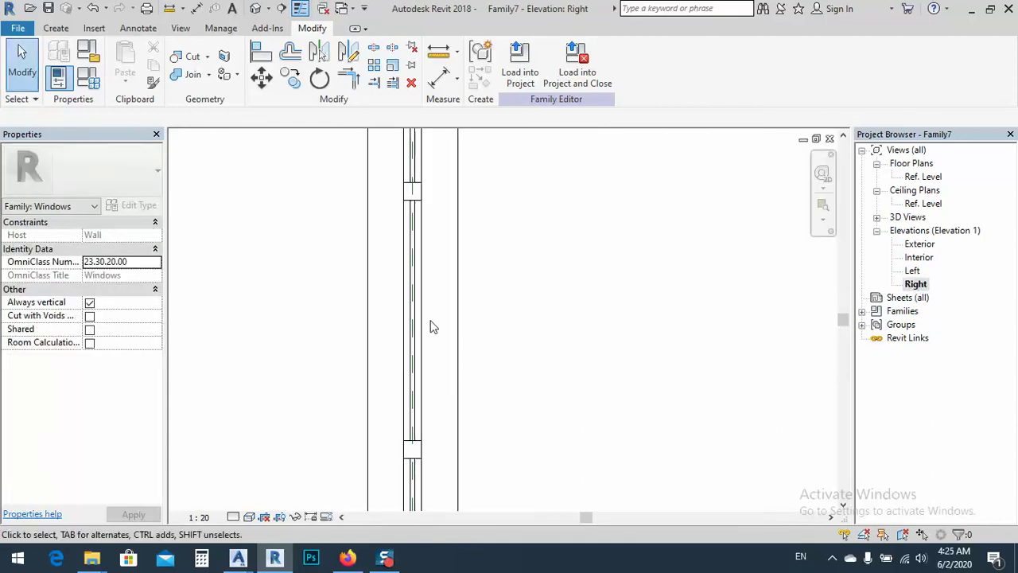
pyautogui.moveTo(432, 325); pyautogui.dragTo(444, 394, button='middle')
pyautogui.scroll(-4, 439, 343)
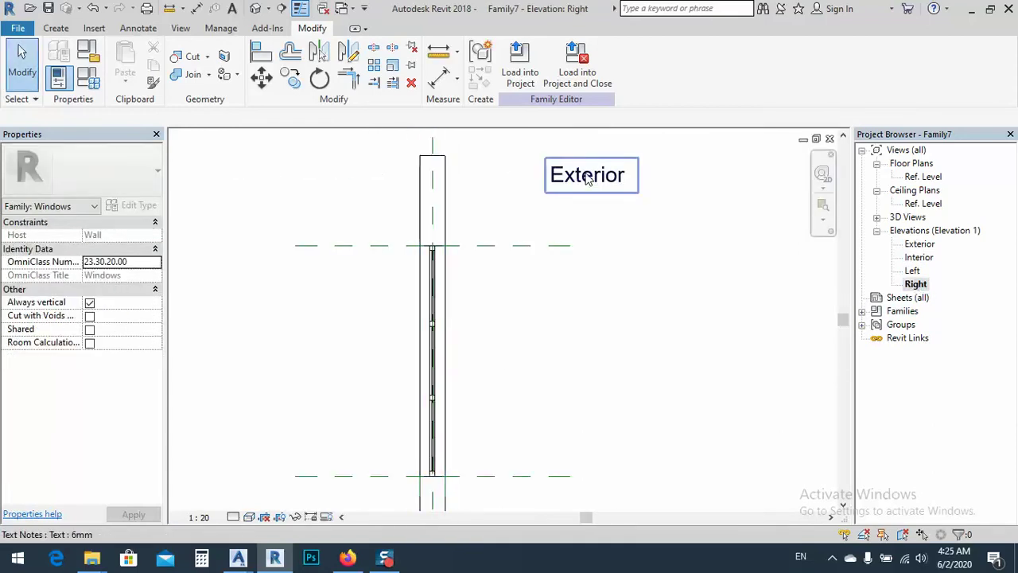
pyautogui.scroll(3, 453, 263)
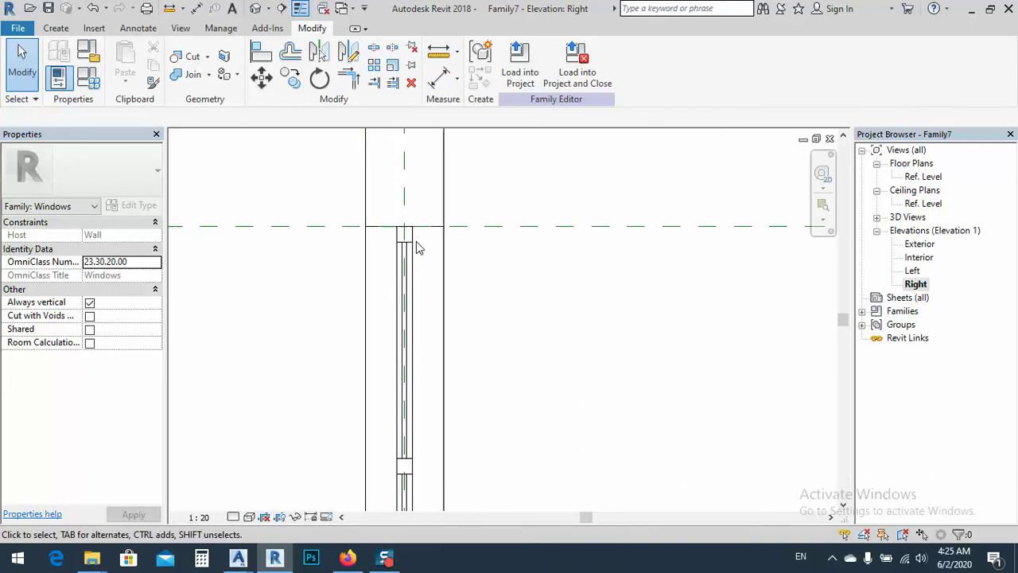
pyautogui.click(89, 32)
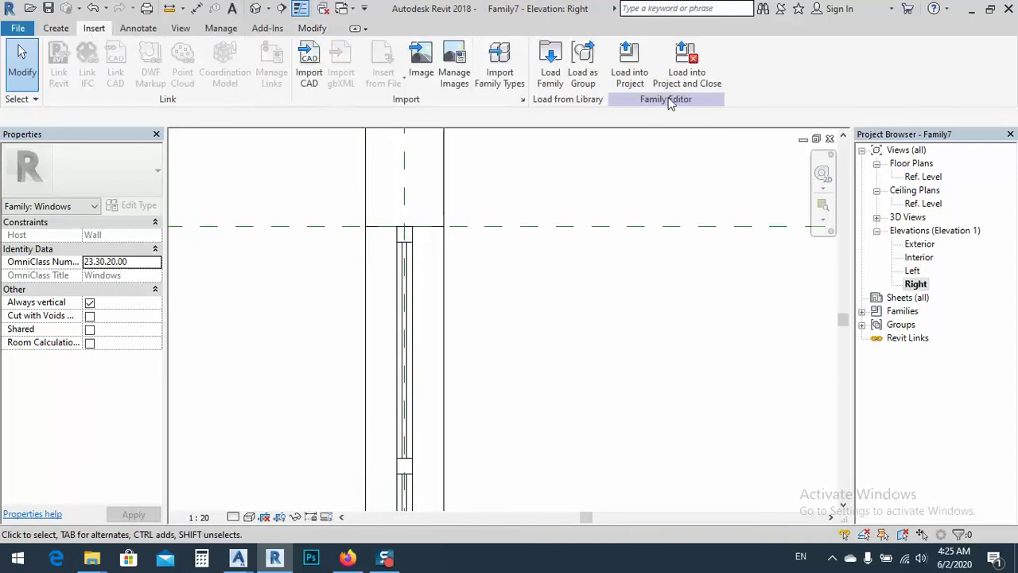
pyautogui.click(56, 29)
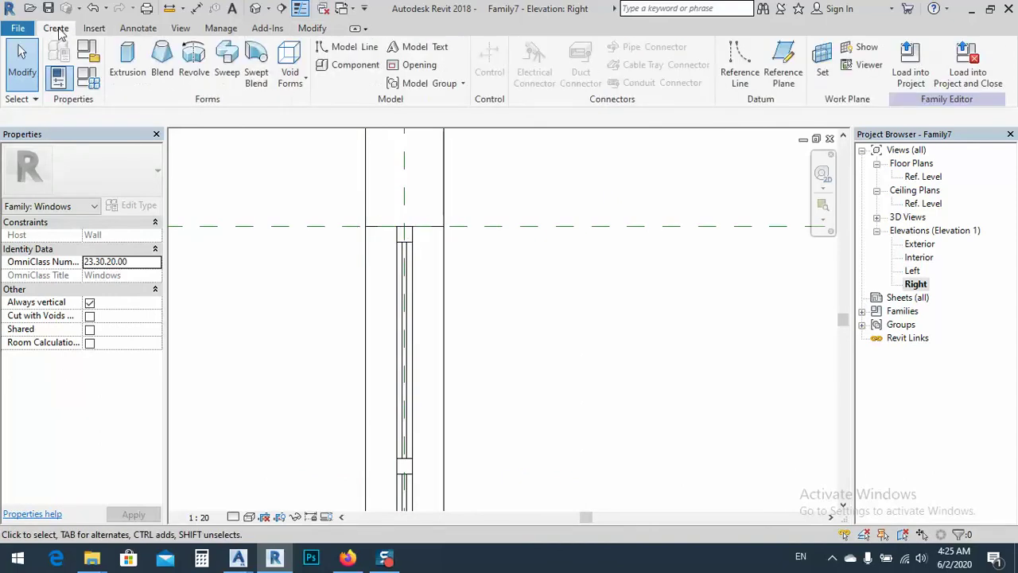
# Set Reference Plane : Right as the current work plane
pyautogui.click(822, 62)
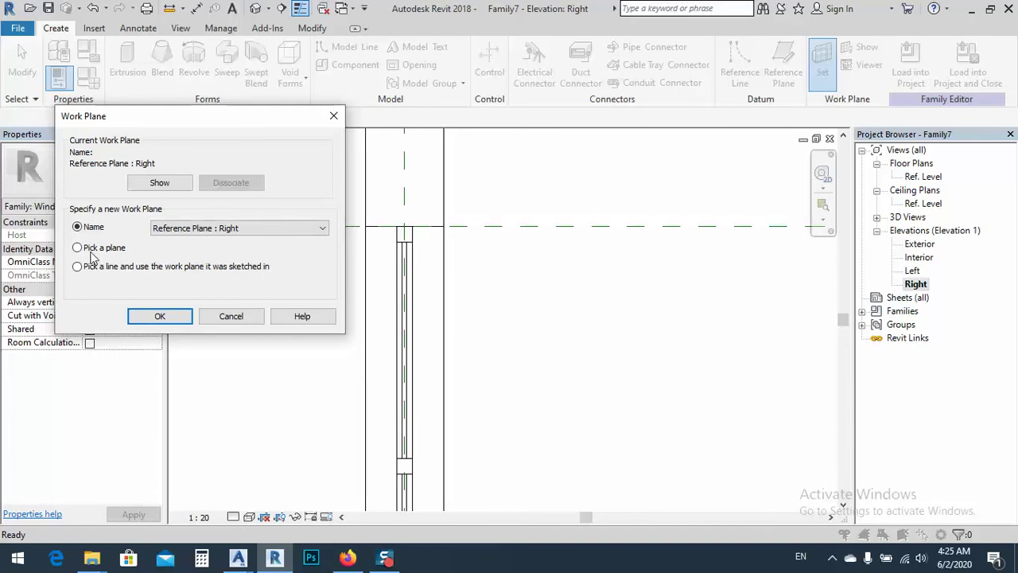
pyautogui.click(145, 317)
pyautogui.scroll(3, 402, 222)
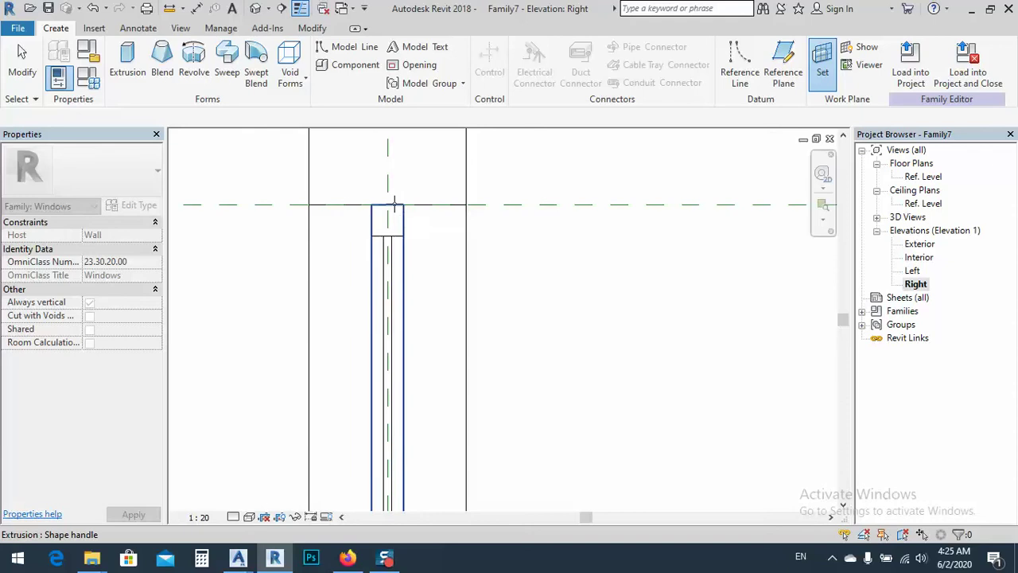
pyautogui.click(394, 199)
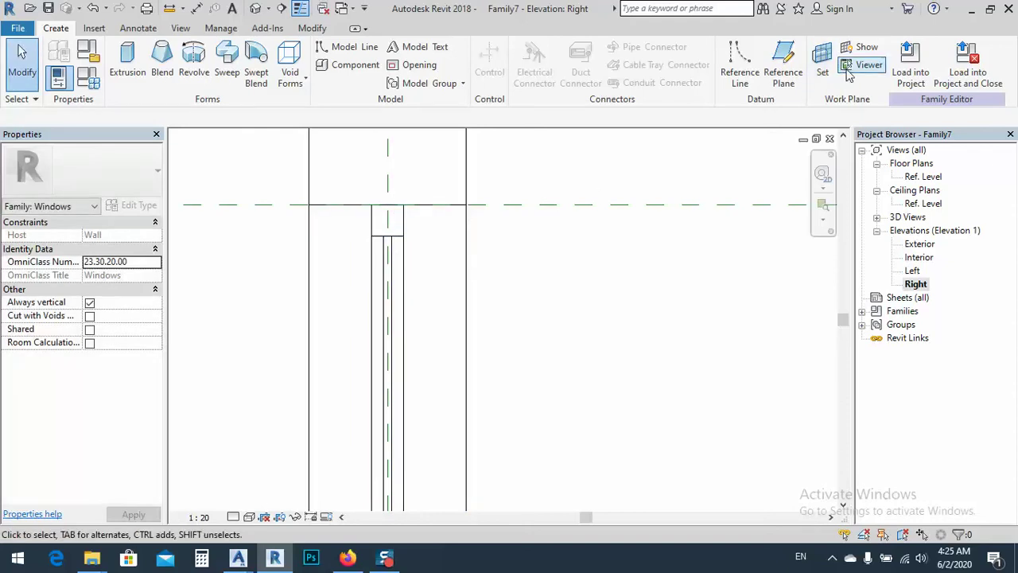
# Show the work plane grid and stretch it past the wall on both sides
pyautogui.click(865, 47)
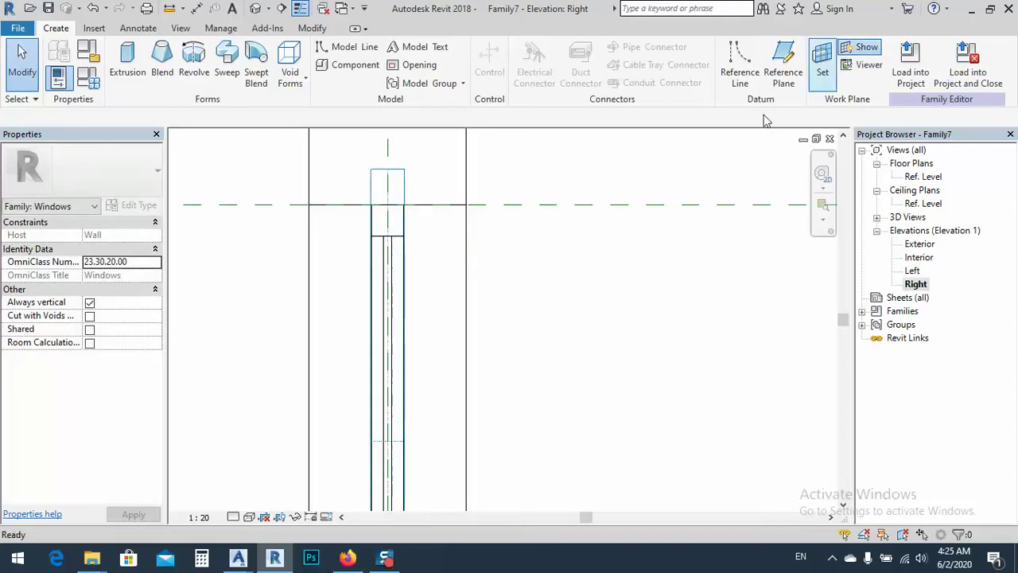
pyautogui.click(401, 184)
pyautogui.scroll(-3, 403, 205)
pyautogui.moveTo(402, 205); pyautogui.dragTo(666, 441)
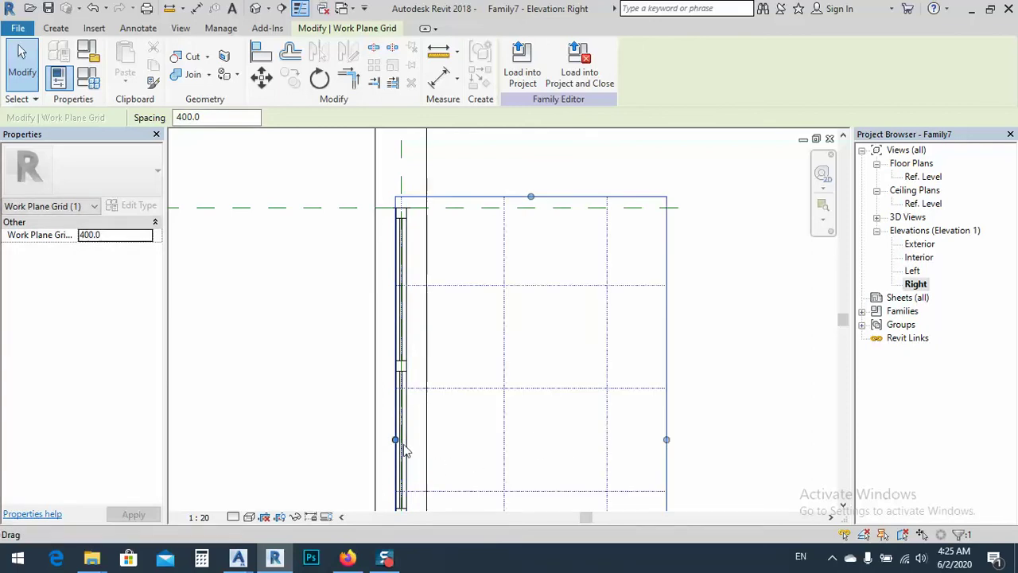
pyautogui.moveTo(396, 446); pyautogui.dragTo(226, 445)
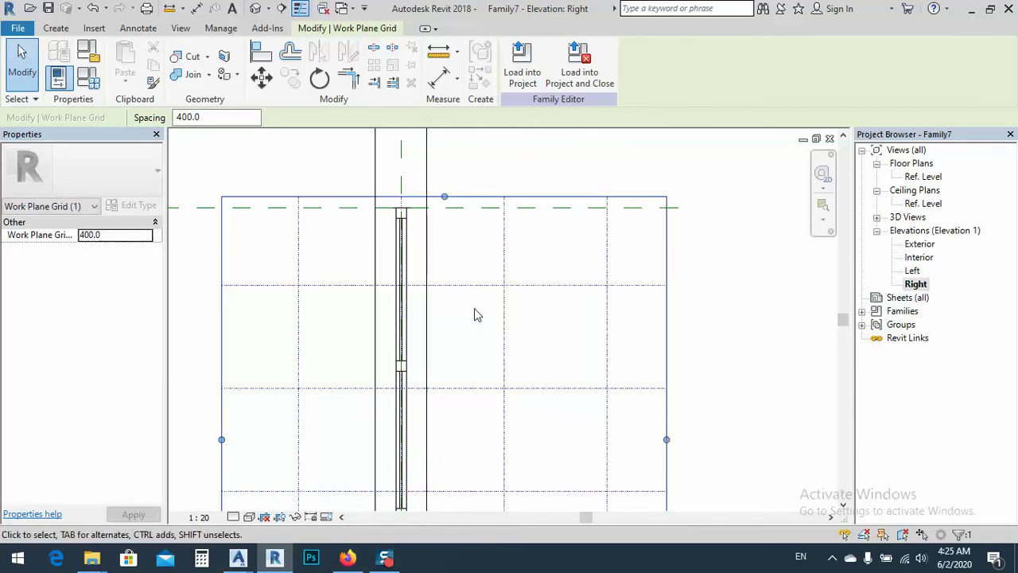
pyautogui.moveTo(466, 344); pyautogui.dragTo(518, 307, button='middle')
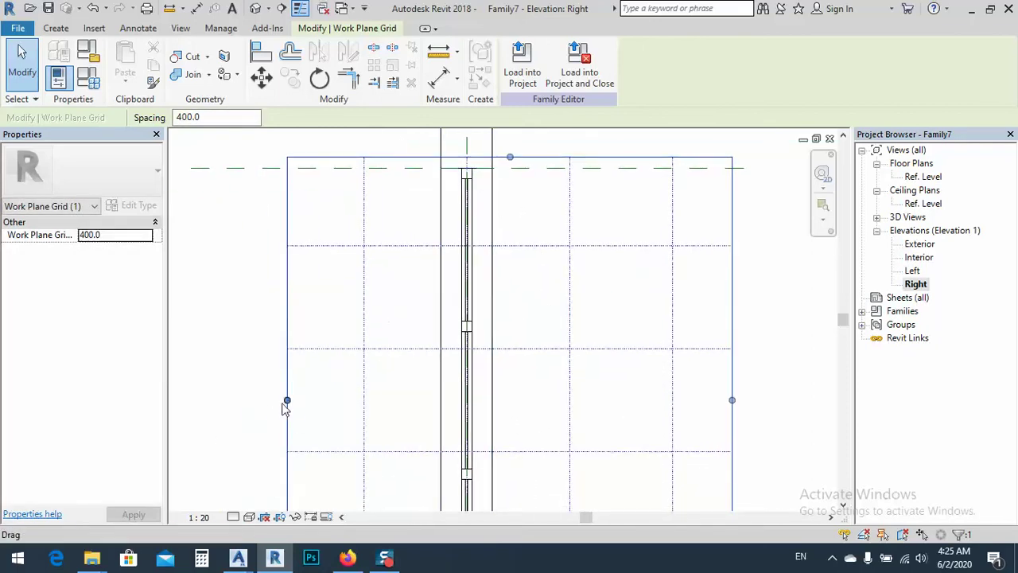
pyautogui.moveTo(283, 404); pyautogui.dragTo(262, 404)
pyautogui.moveTo(418, 325); pyautogui.dragTo(356, 331, button='middle')
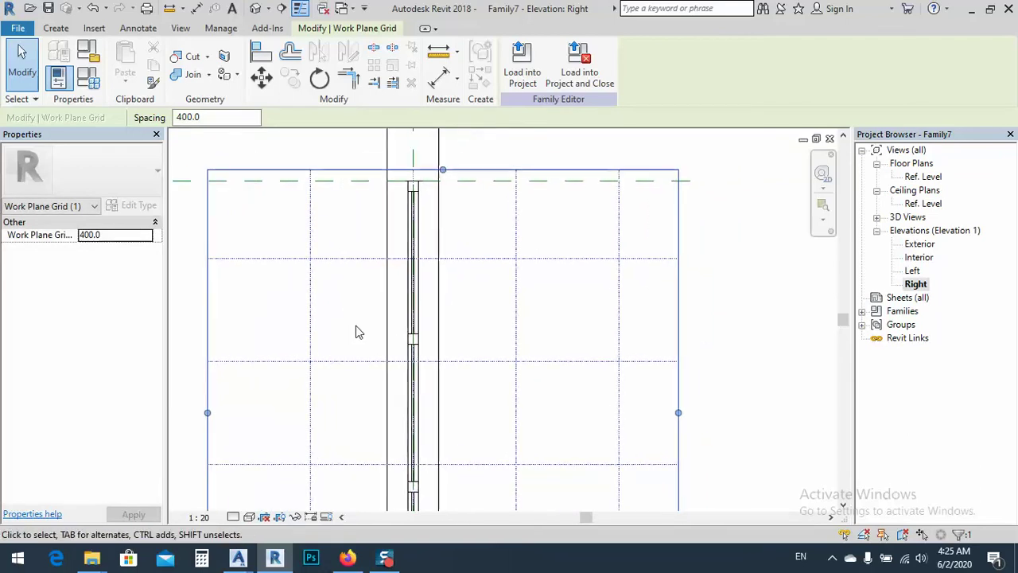
pyautogui.click(94, 29)
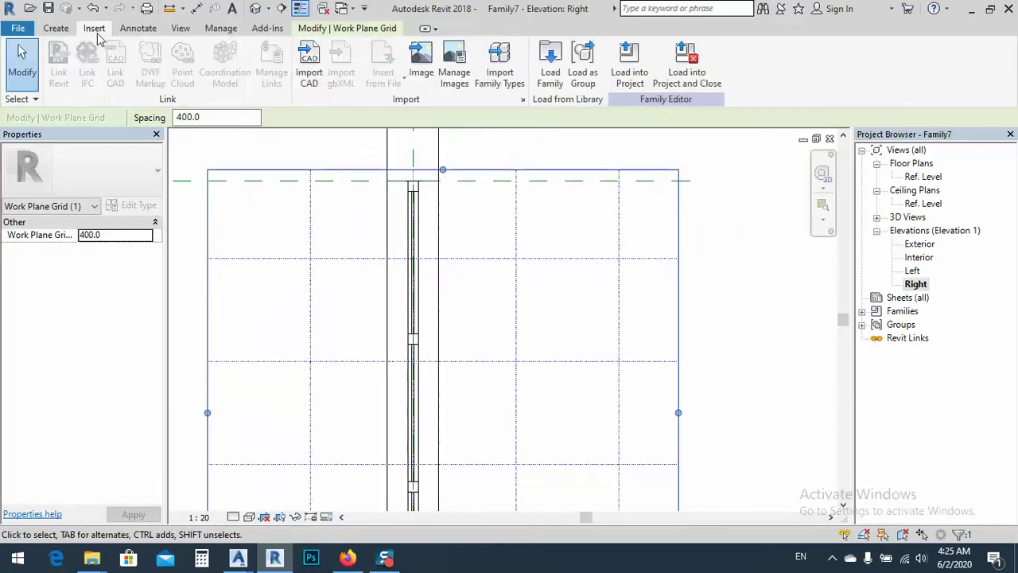
# Import Drawing1.dwg from the Desktop into the Right elevation and zoom to inspect it
pyautogui.click(309, 59)
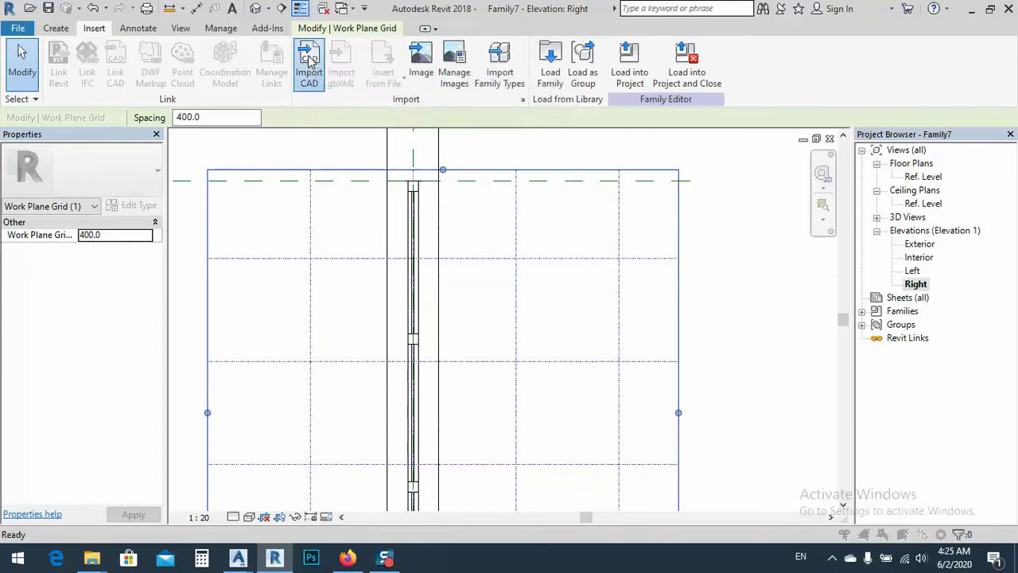
pyautogui.click(355, 304)
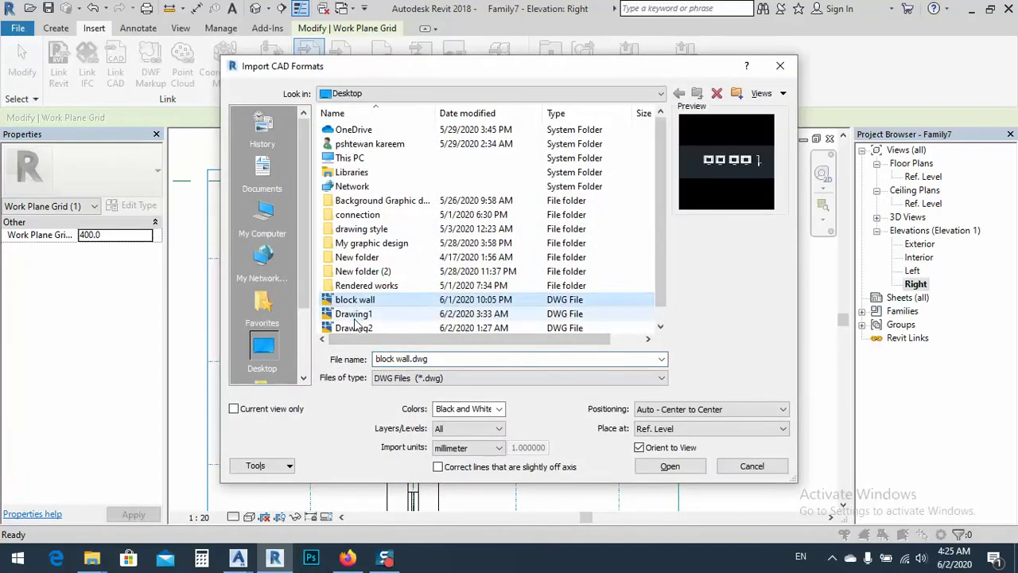
pyautogui.click(356, 315)
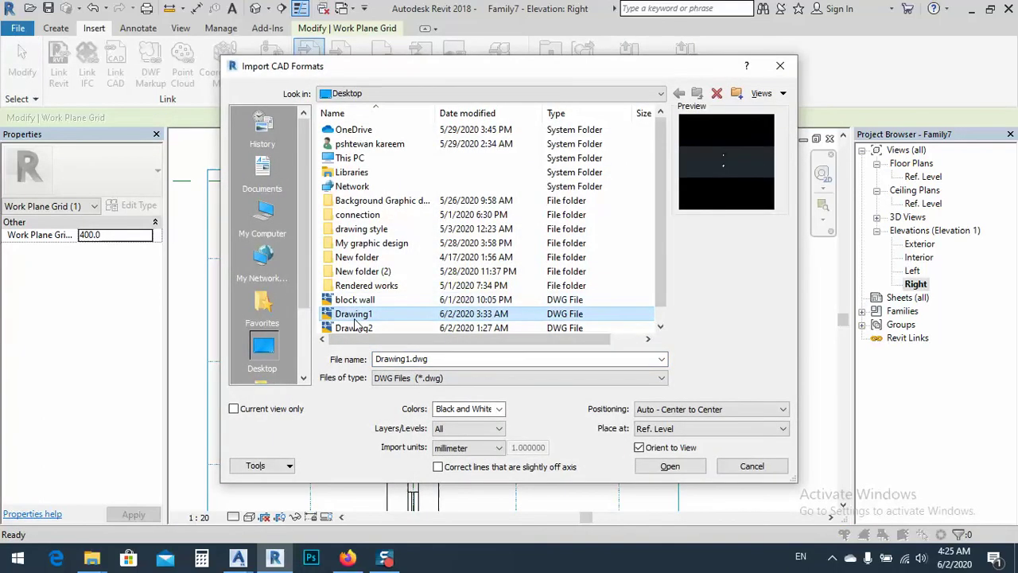
pyautogui.click(672, 468)
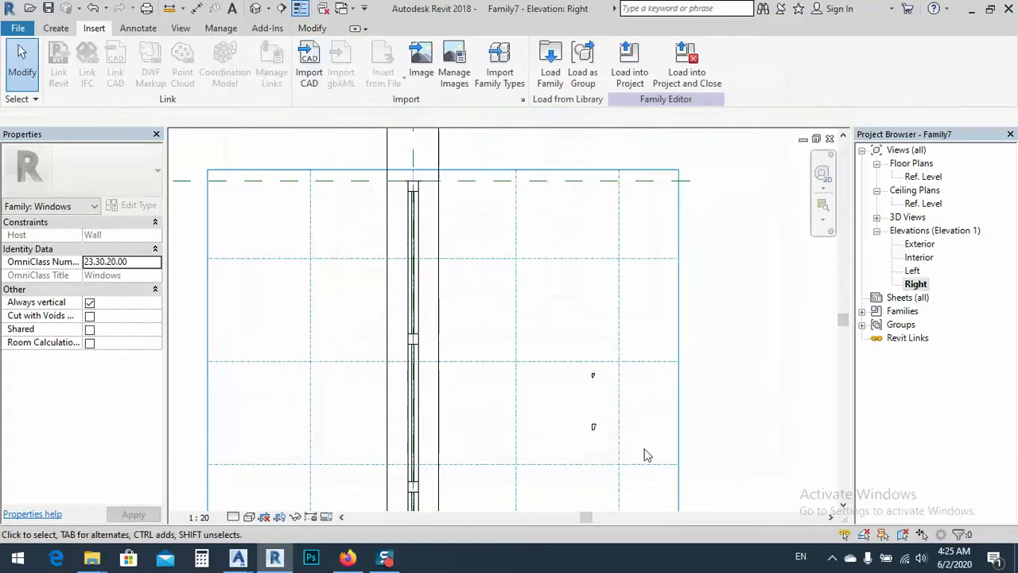
pyautogui.scroll(5, 596, 392)
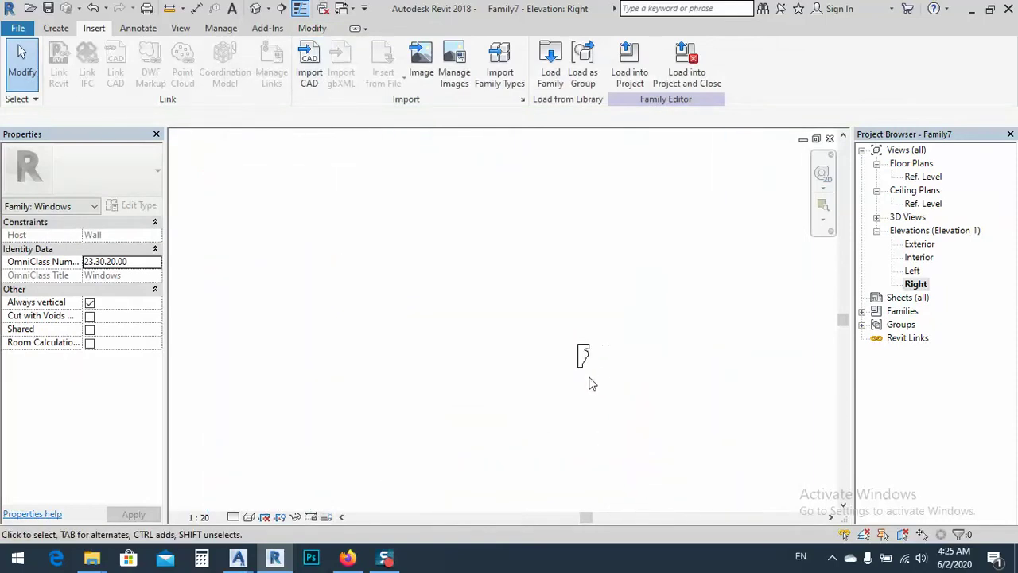
pyautogui.scroll(2, 608, 361)
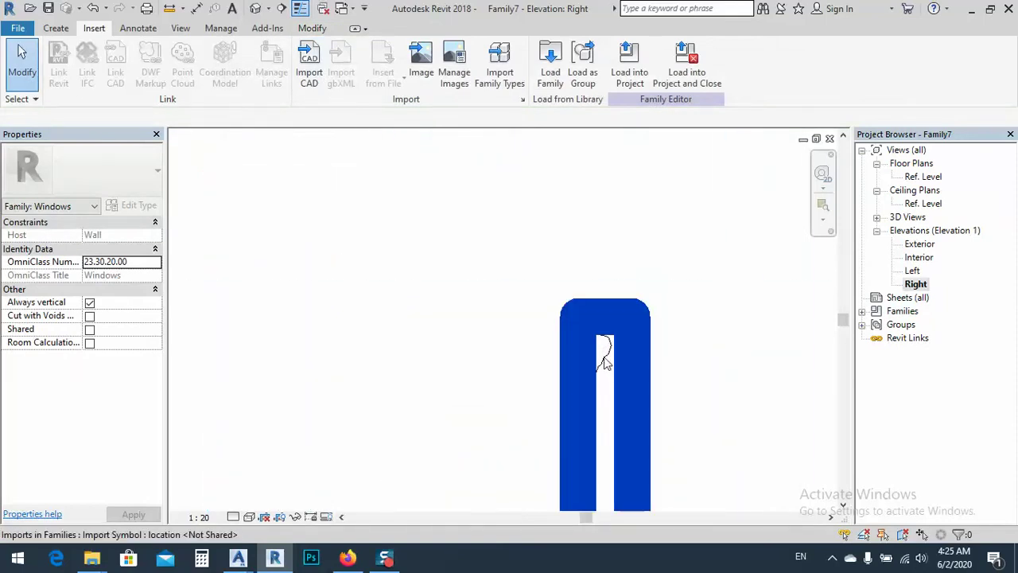
pyautogui.scroll(-5, 602, 362)
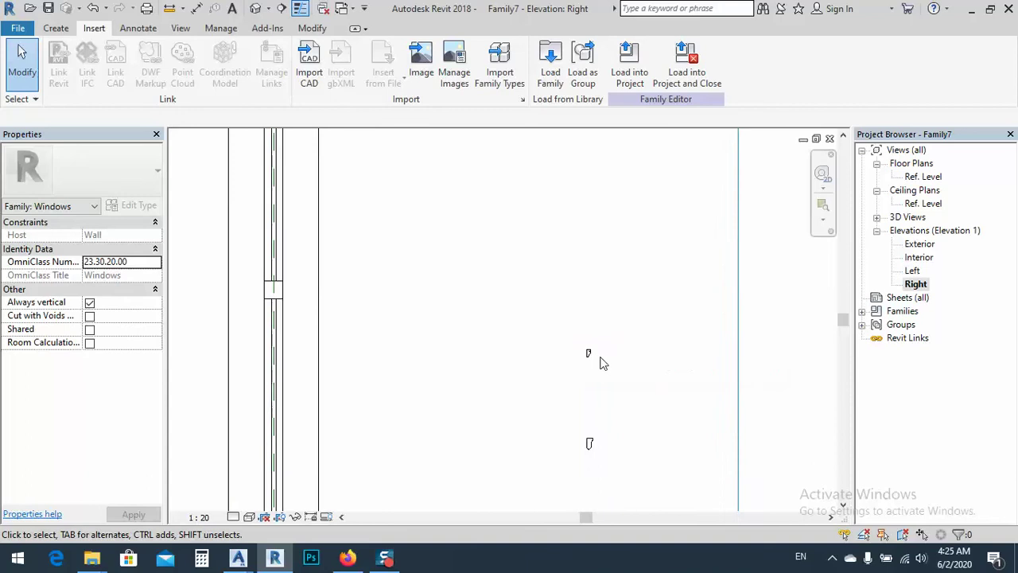
pyautogui.scroll(2, 602, 362)
pyautogui.scroll(-4, 598, 367)
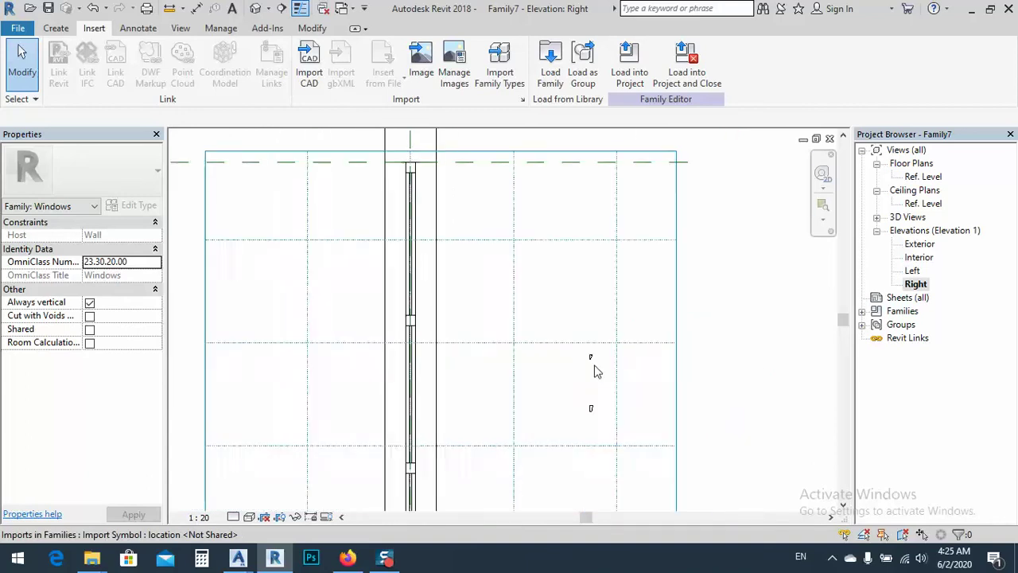
pyautogui.scroll(-2, 598, 371)
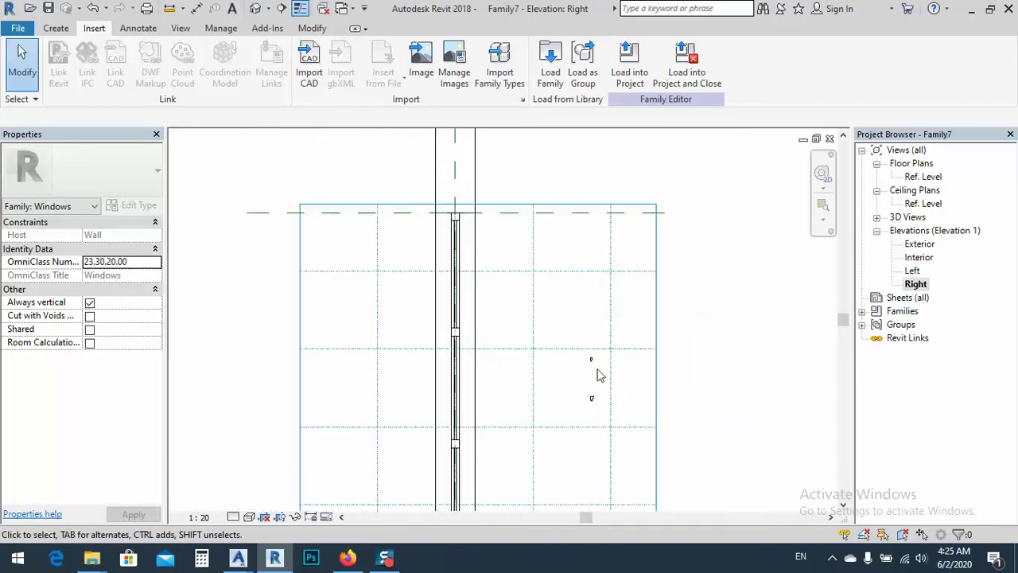
pyautogui.scroll(4, 598, 371)
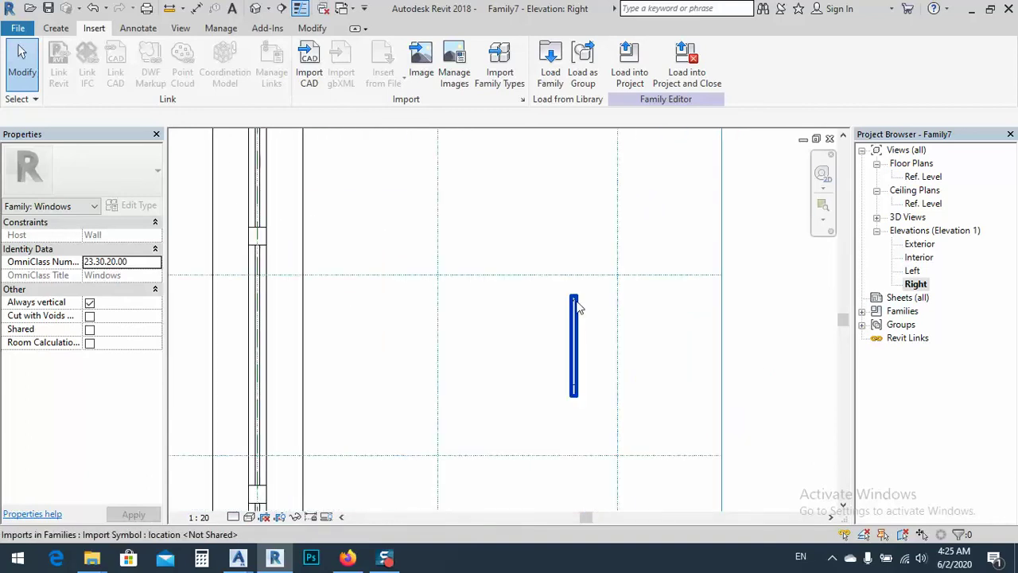
# Set the imported Drawing1.dwg's type Scale Factor to 10
pyautogui.click(576, 307)
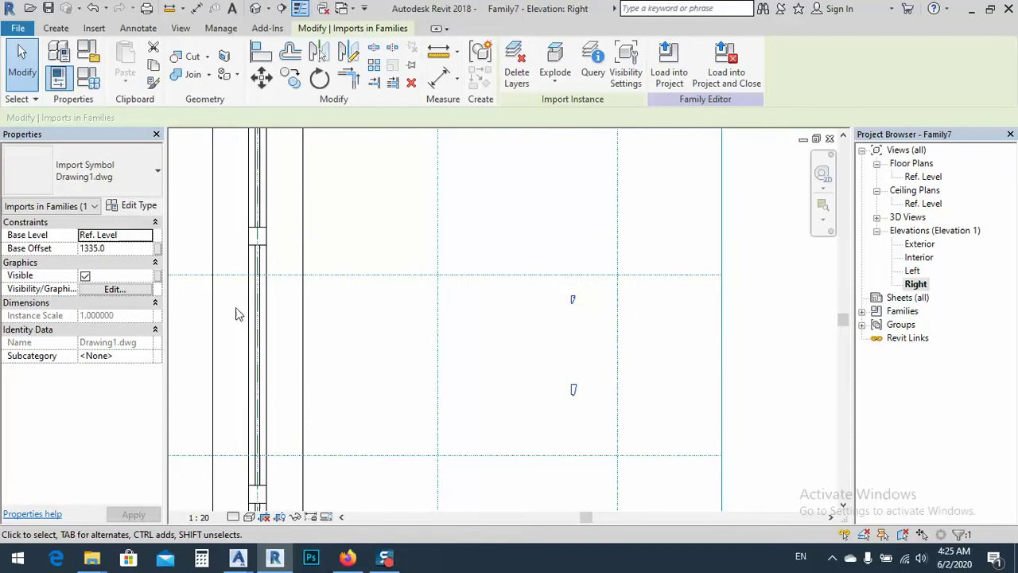
pyautogui.click(129, 207)
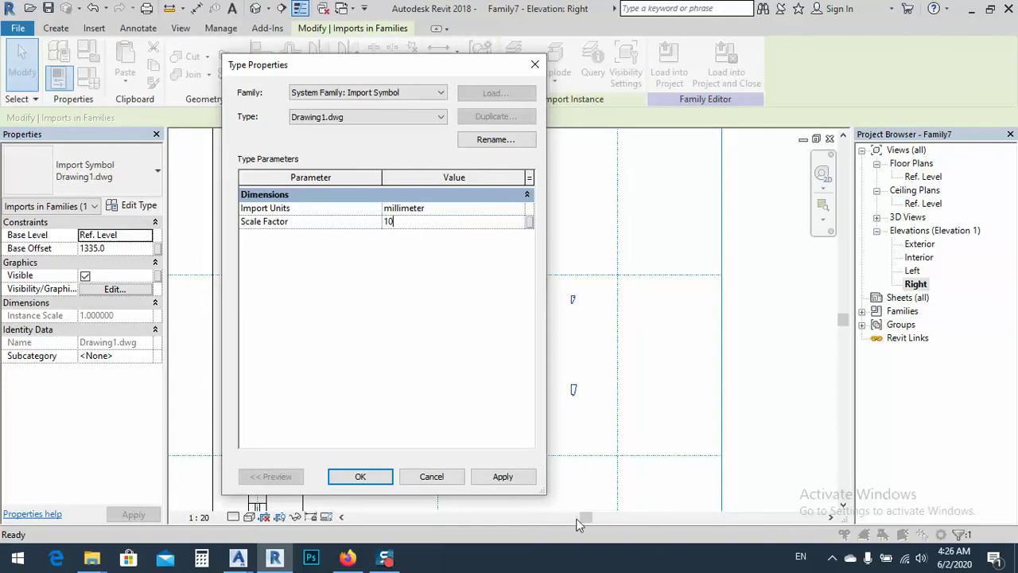
pyautogui.click(503, 477)
pyautogui.click(358, 477)
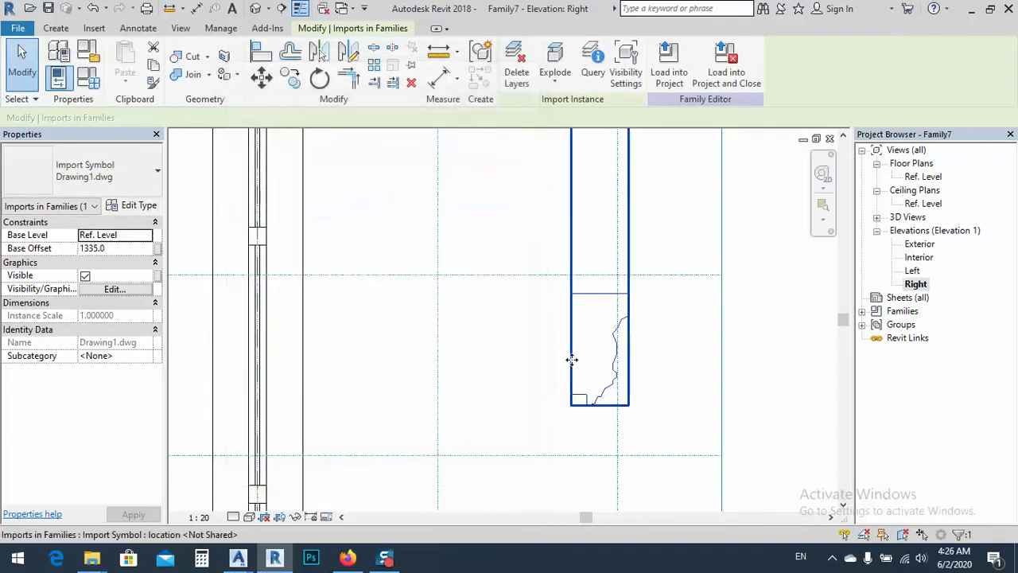
# Move the enlarged profile down beside the window head, giving Base Offset 271.7
pyautogui.scroll(-3, 570, 358)
pyautogui.scroll(-2, 557, 287)
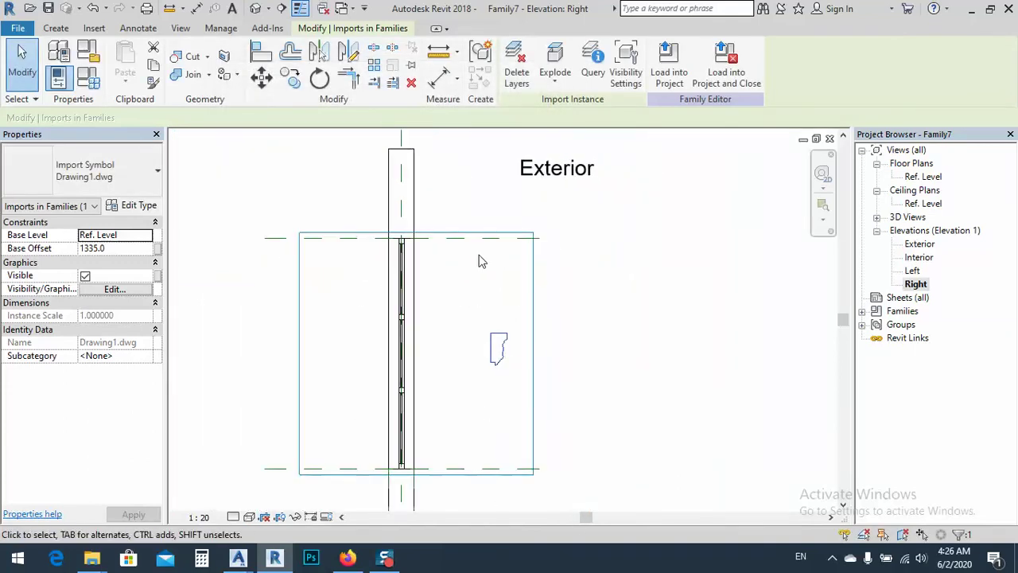
pyautogui.moveTo(489, 307)
pyautogui.mouseDown(button='middle')
pyautogui.moveTo(488, 322)
pyautogui.moveTo(480, 313)
pyautogui.mouseUp(button='middle')
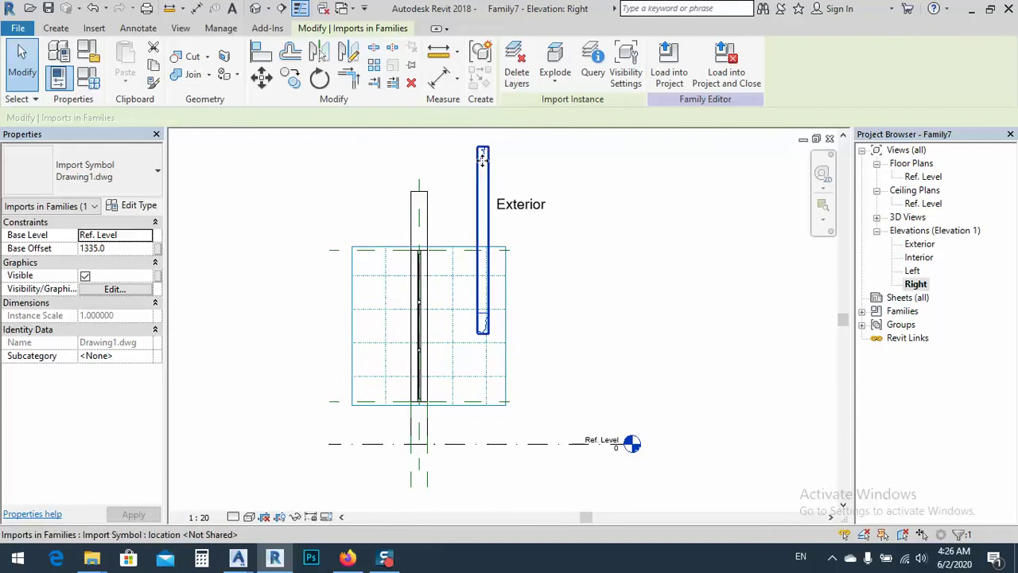
pyautogui.moveTo(481, 159); pyautogui.dragTo(434, 243)
pyautogui.scroll(4, 435, 243)
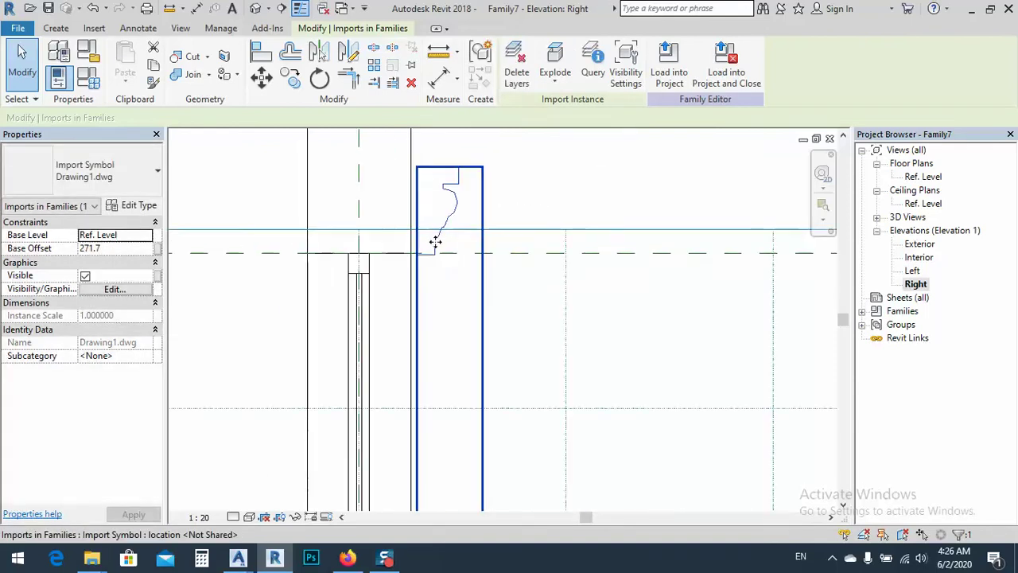
pyautogui.scroll(4, 435, 241)
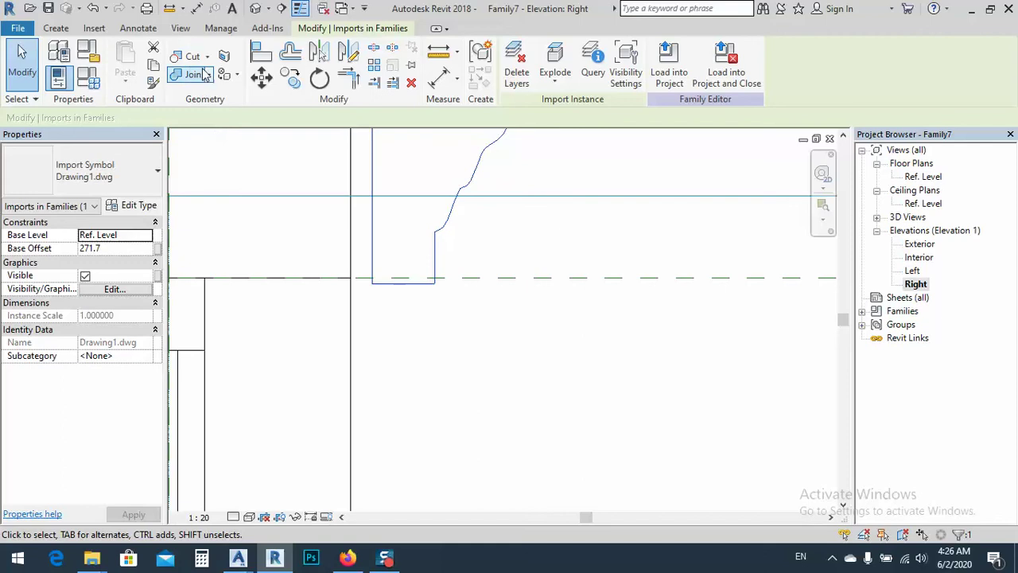
pyautogui.click(262, 53)
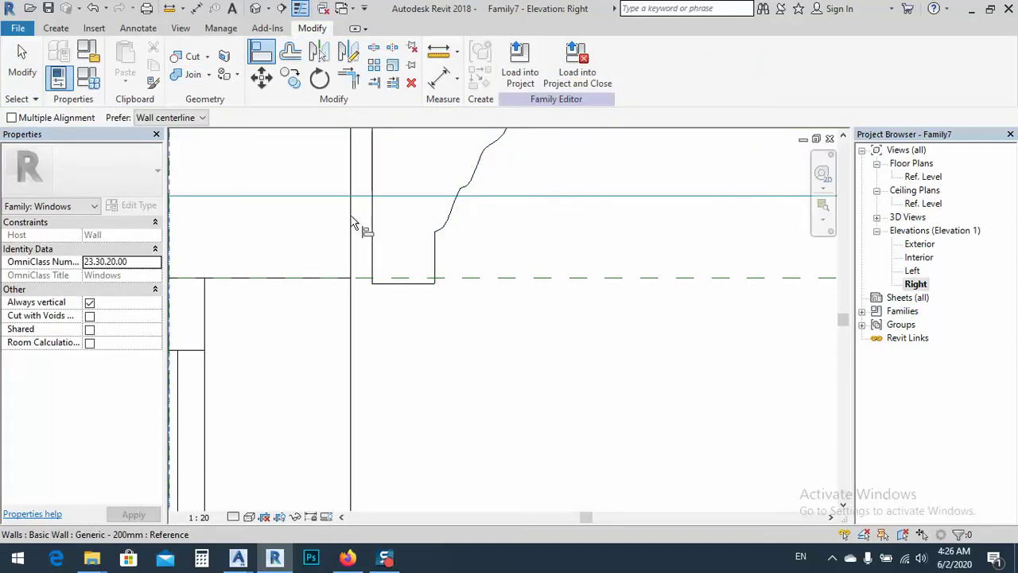
# Align the profile's bottom to the dashed reference plane
pyautogui.scroll(-2, 368, 334)
pyautogui.scroll(-2, 370, 390)
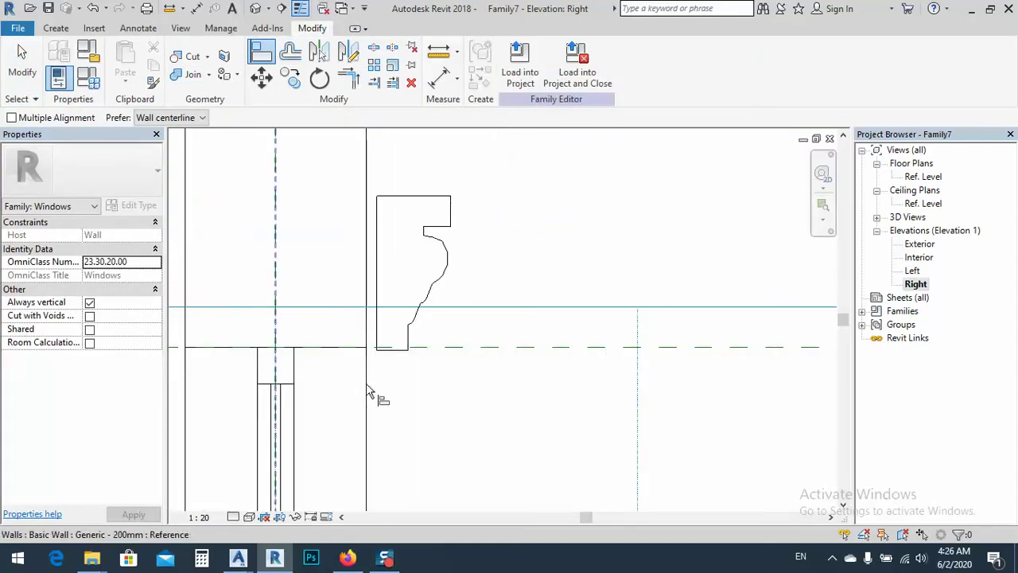
pyautogui.scroll(-2, 376, 320)
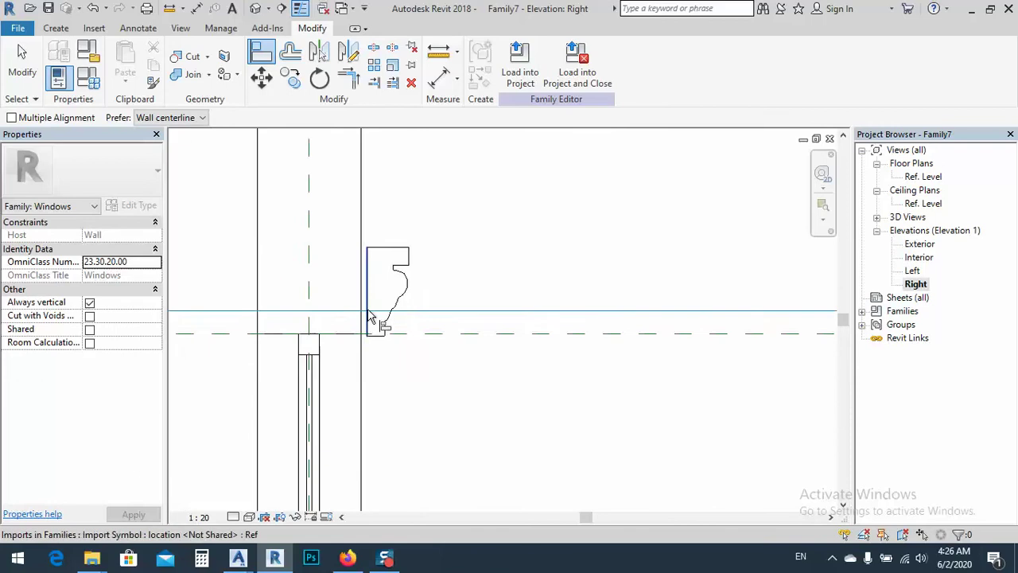
pyautogui.scroll(-2, 371, 320)
pyautogui.scroll(2, 373, 263)
pyautogui.scroll(-3, 378, 255)
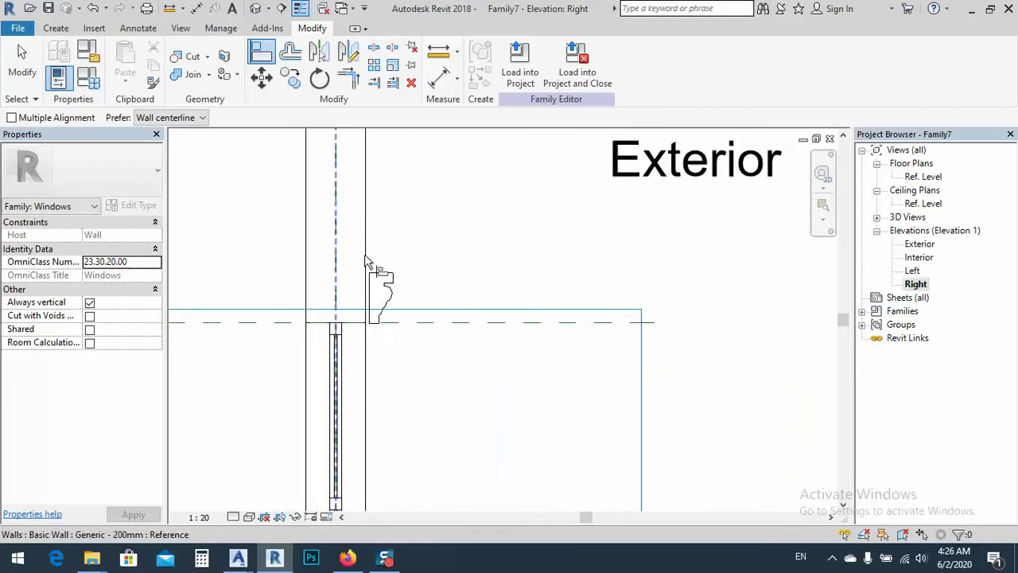
pyautogui.scroll(6, 370, 277)
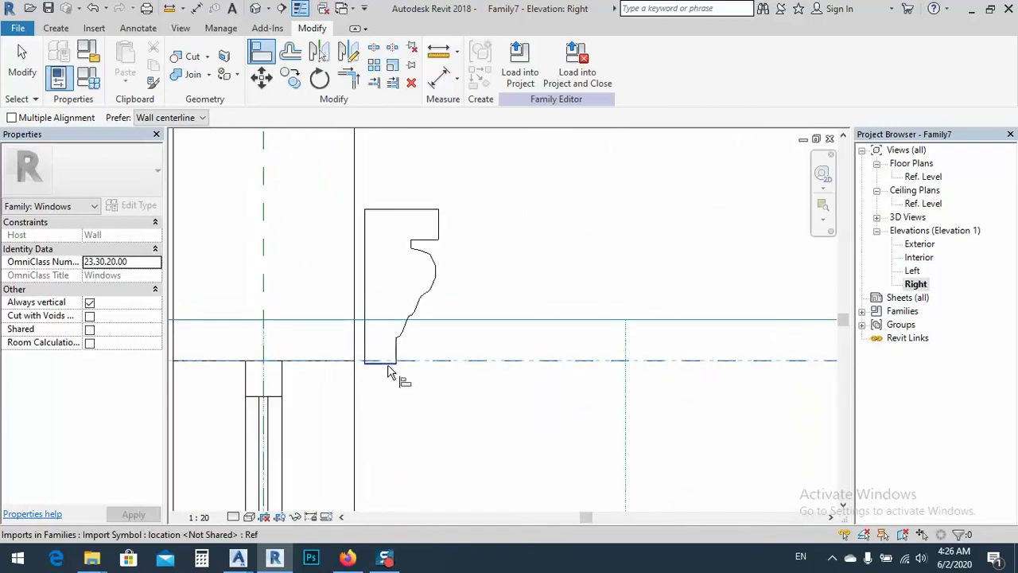
pyautogui.click(389, 372)
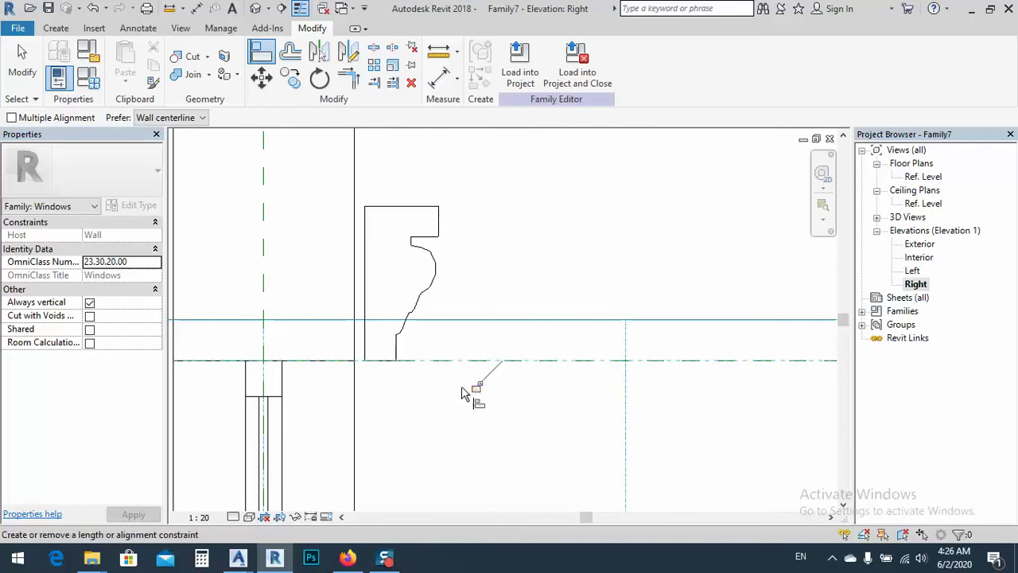
pyautogui.rightClick(468, 283)
pyautogui.click(497, 291)
pyautogui.rightClick(493, 272)
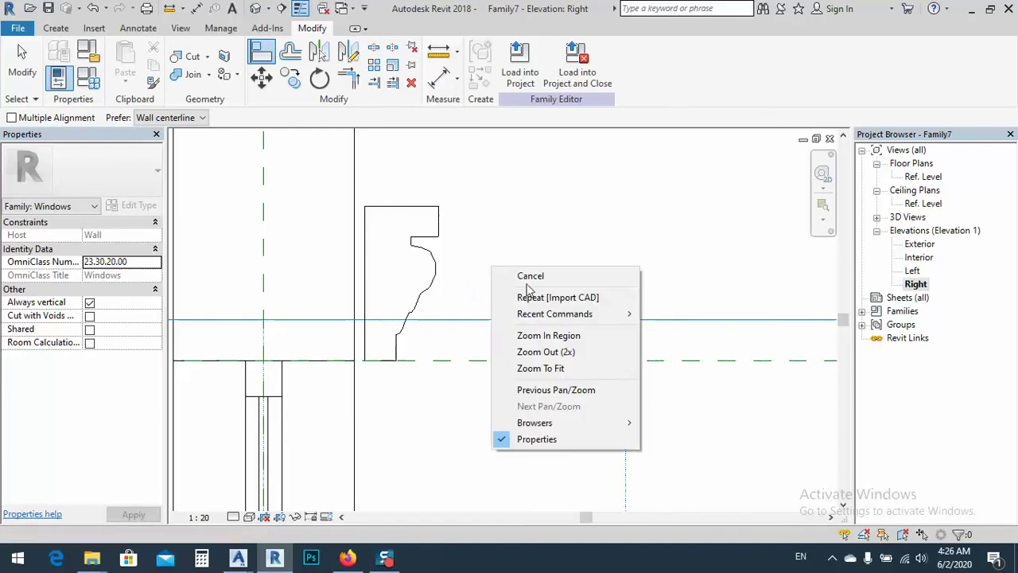
pyautogui.click(518, 291)
# Drag the profile left so it sits flush against the wall face
pyautogui.click(414, 246)
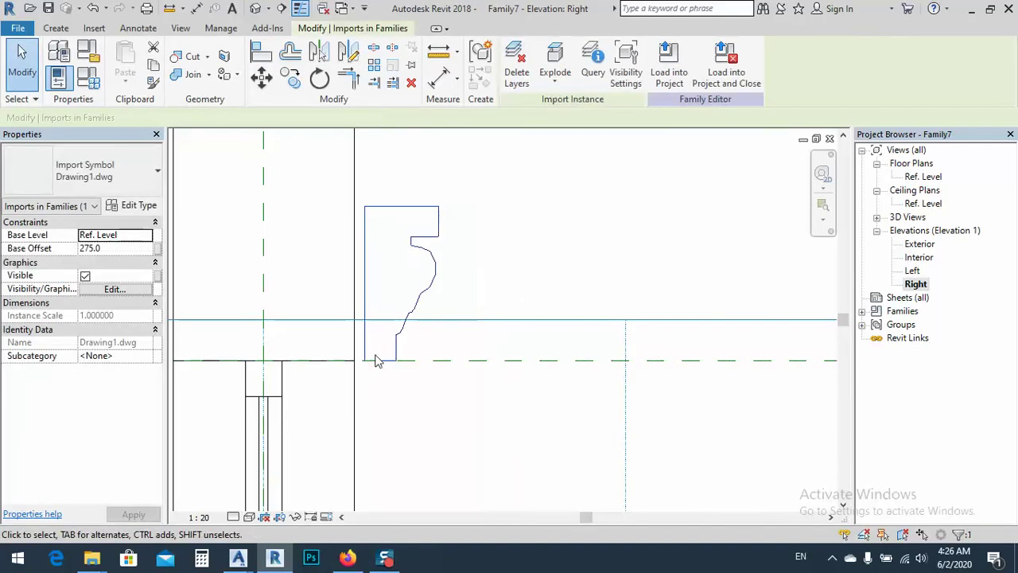
pyautogui.scroll(3, 370, 357)
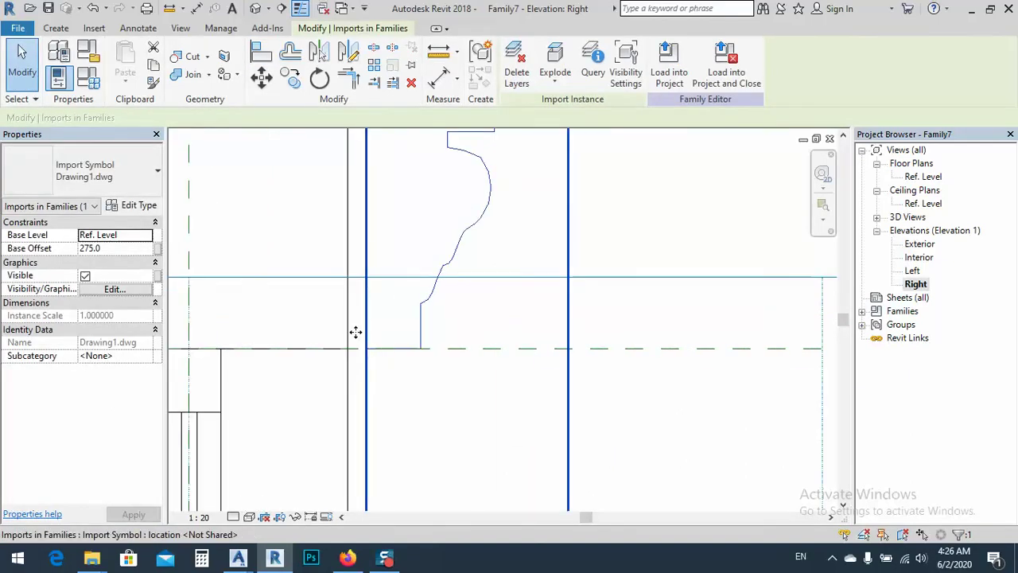
pyautogui.moveTo(355, 332); pyautogui.dragTo(355, 340)
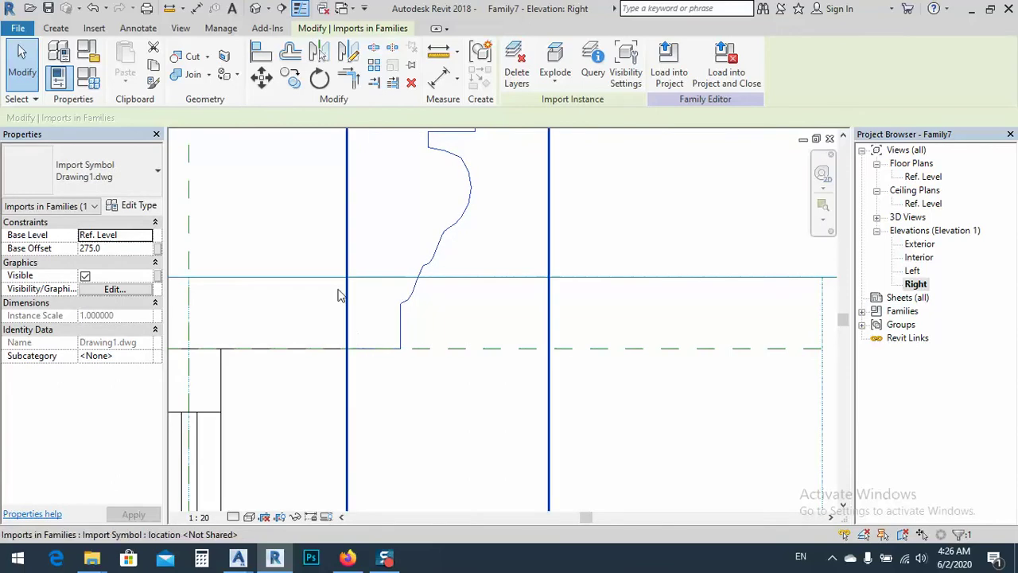
pyautogui.scroll(-3, 350, 327)
pyautogui.scroll(-2, 355, 247)
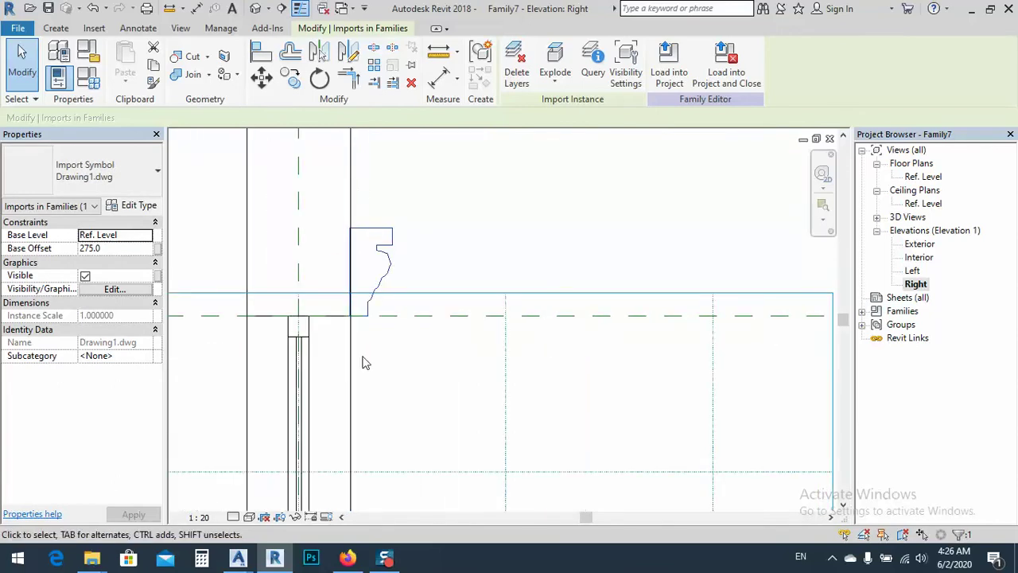
pyautogui.click(459, 253)
pyautogui.scroll(1, 363, 243)
pyautogui.scroll(5, 361, 243)
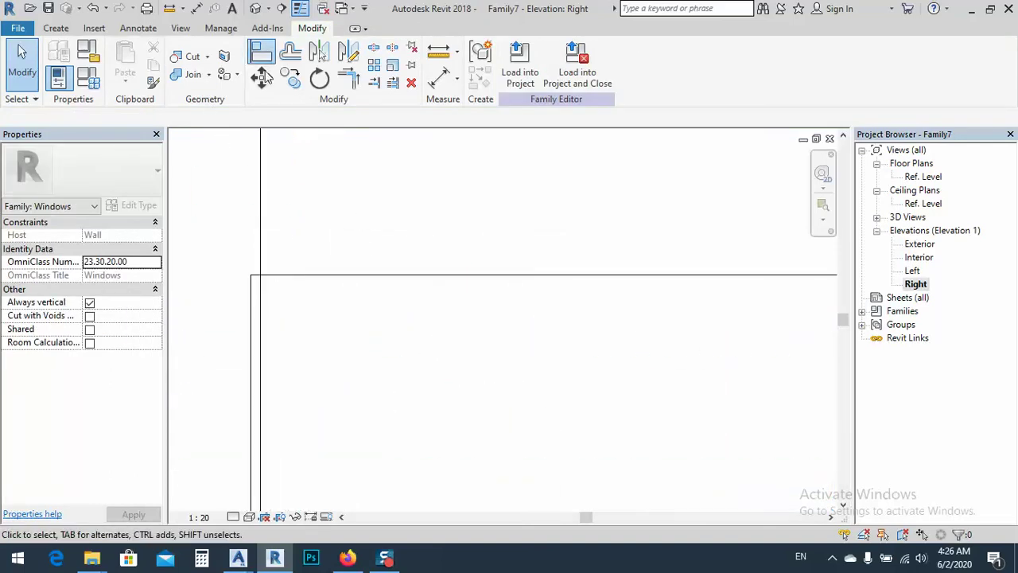
# Retry the alignment, then check the profile's position at Base Offset 275.0
pyautogui.click(251, 312)
pyautogui.scroll(-3, 310, 298)
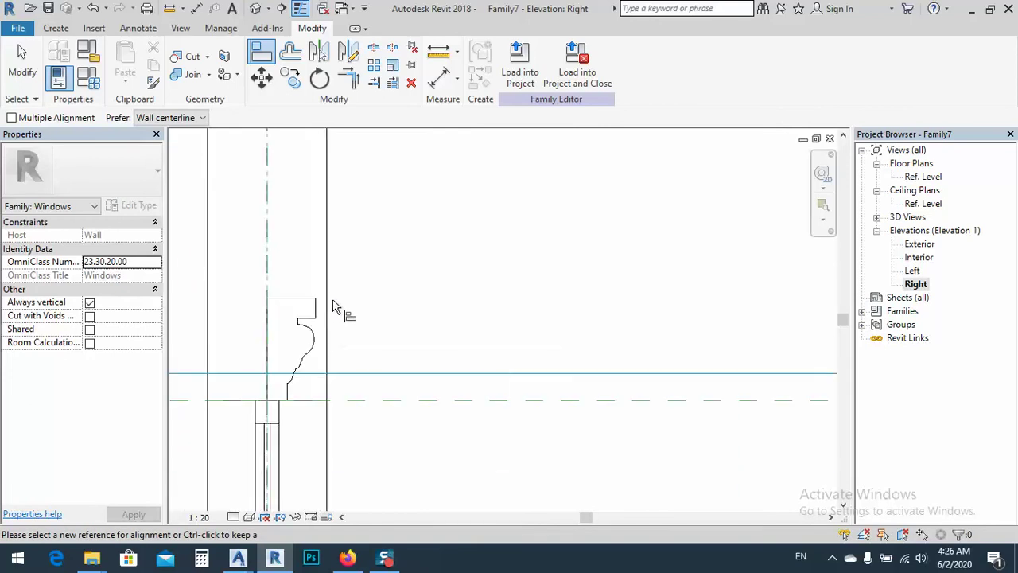
pyautogui.scroll(5, 347, 336)
pyautogui.press('Escape')
pyautogui.press('Escape')
pyautogui.press('a')
pyautogui.press('l')
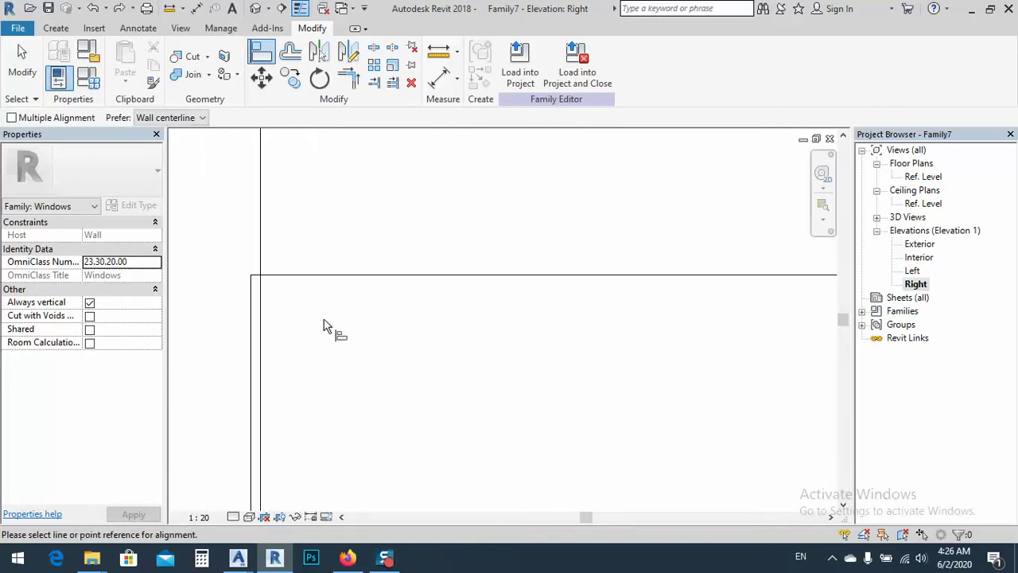
pyautogui.scroll(-3, 291, 313)
pyautogui.press('Escape')
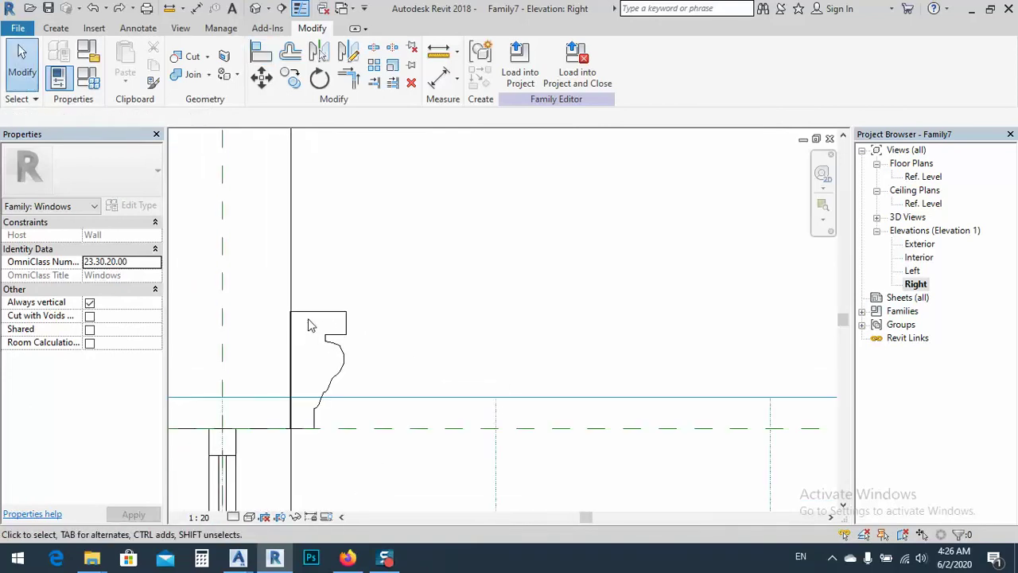
pyautogui.click(316, 317)
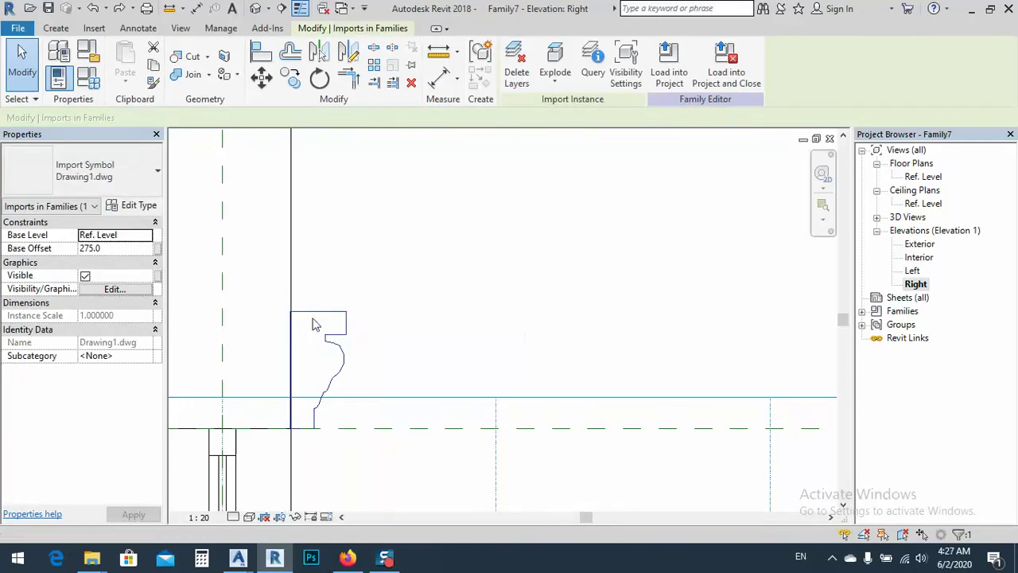
pyautogui.scroll(4, 295, 309)
pyautogui.scroll(3, 232, 276)
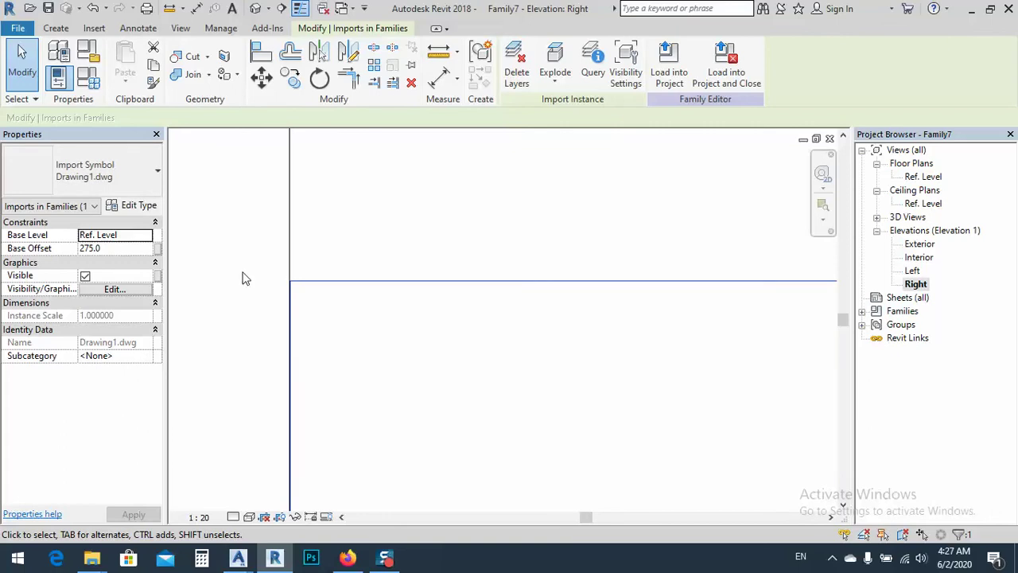
pyautogui.scroll(-5, 357, 273)
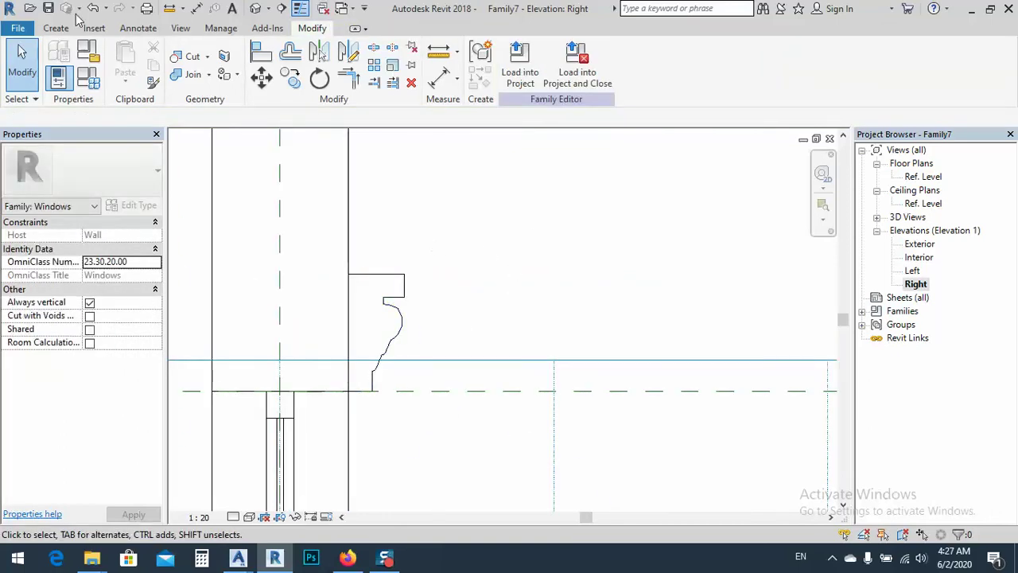
# Start an extrusion sketch and pick the profile's top, right, step and first arc edges
pyautogui.click(56, 29)
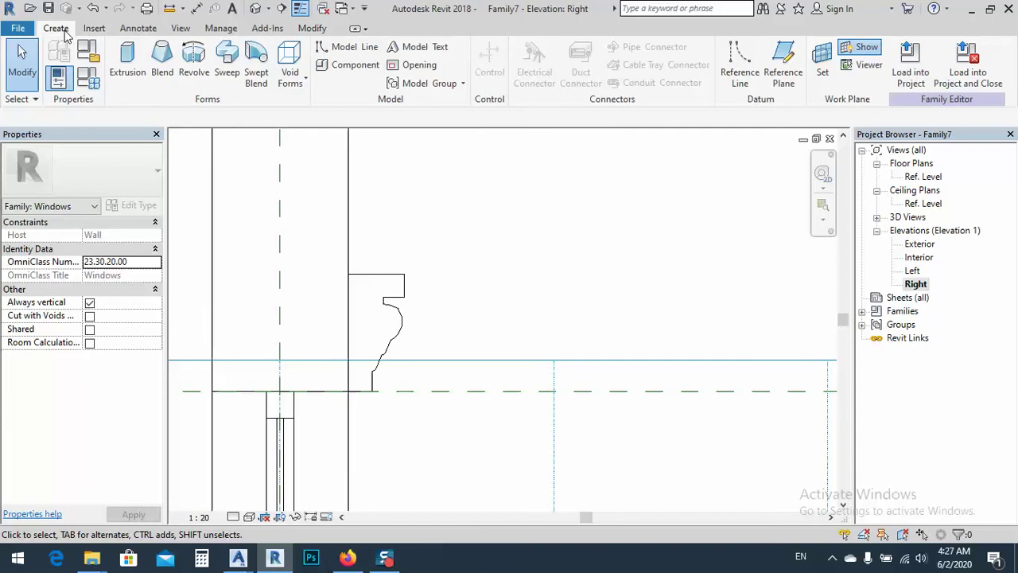
pyautogui.click(125, 64)
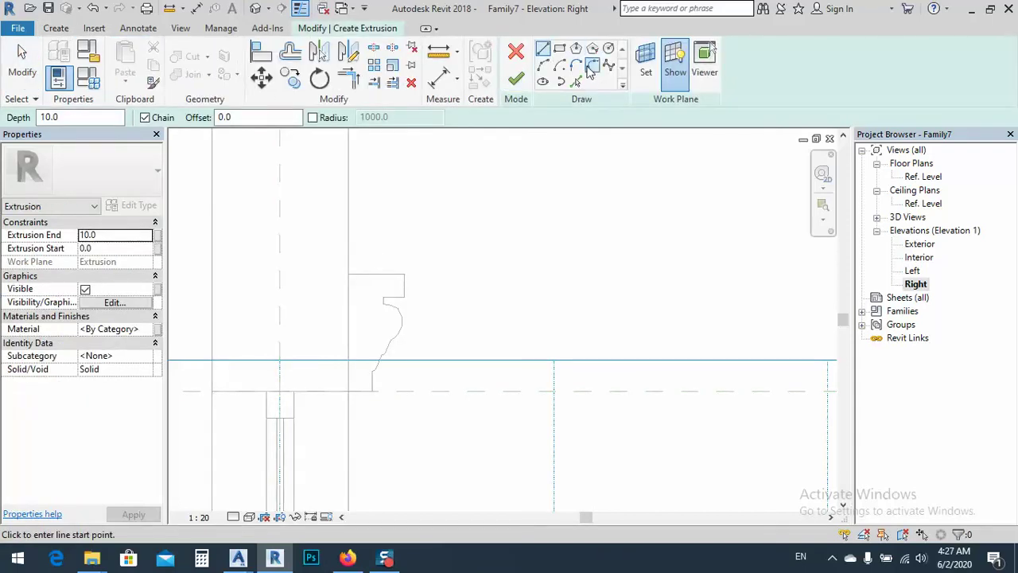
pyautogui.click(576, 82)
pyautogui.click(358, 276)
pyautogui.scroll(2, 400, 295)
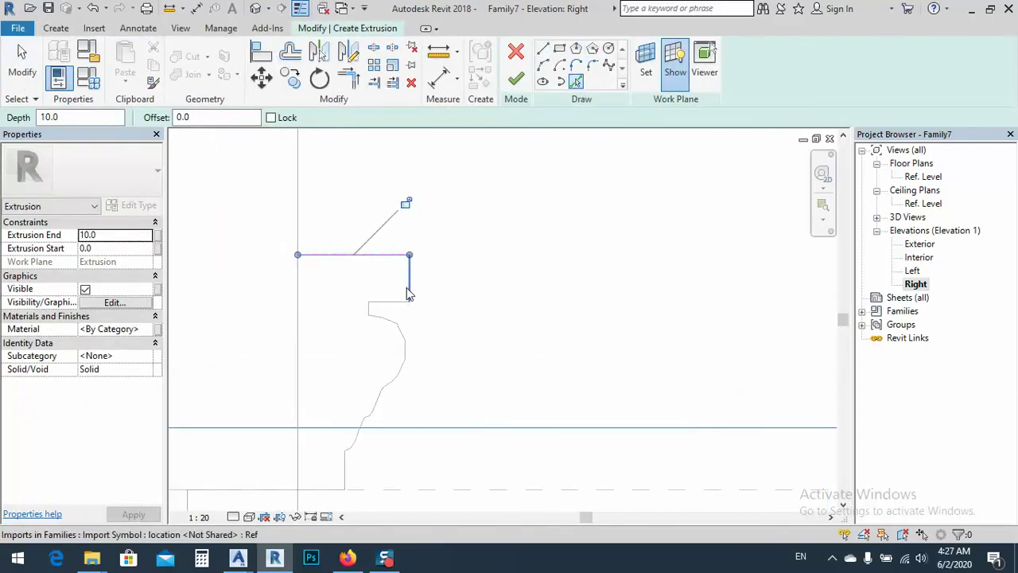
pyautogui.click(410, 290)
pyautogui.click(401, 300)
pyautogui.scroll(4, 371, 306)
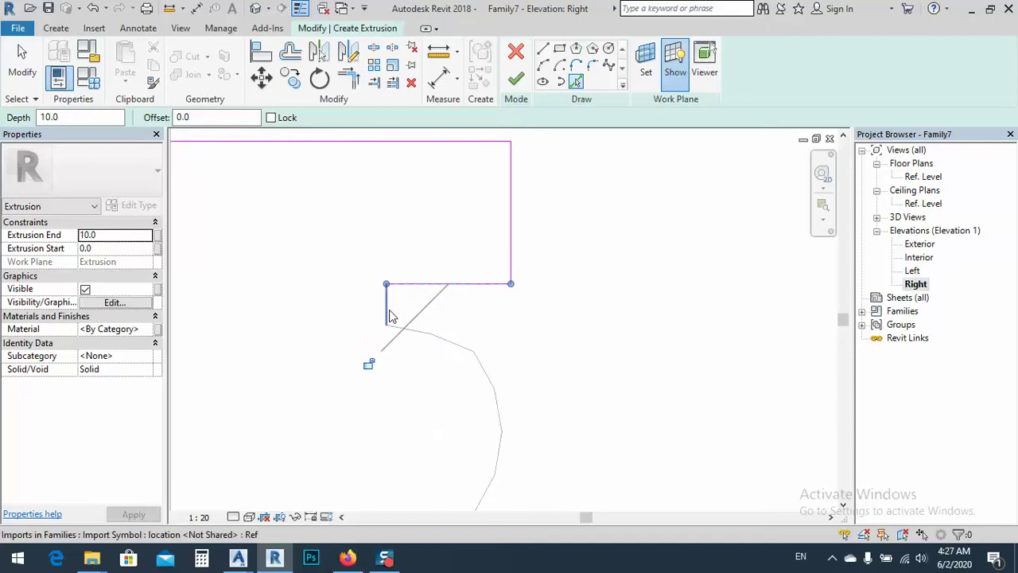
pyautogui.click(387, 310)
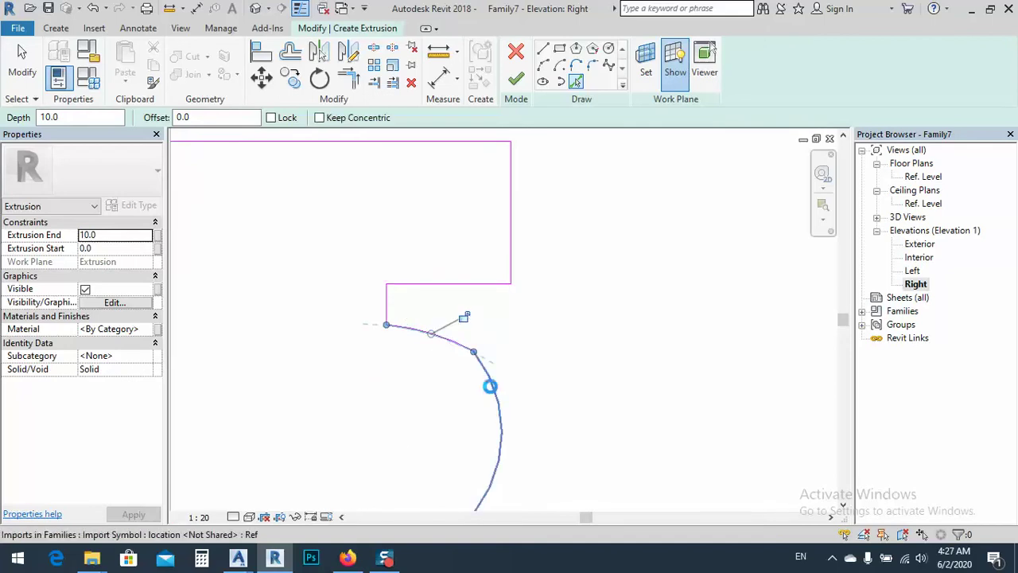
pyautogui.click(488, 391)
pyautogui.scroll(-3, 530, 324)
pyautogui.scroll(3, 530, 323)
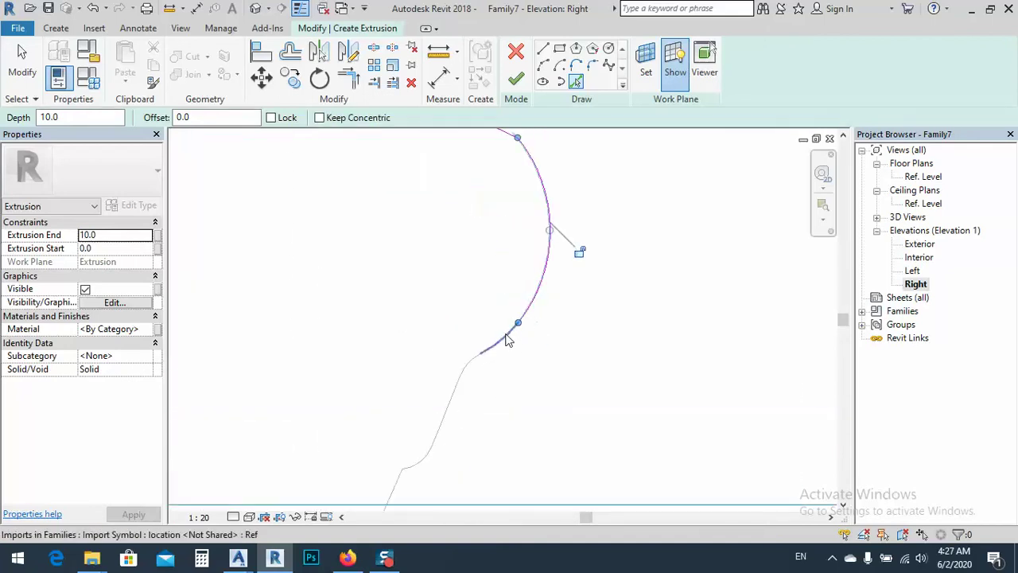
pyautogui.click(503, 344)
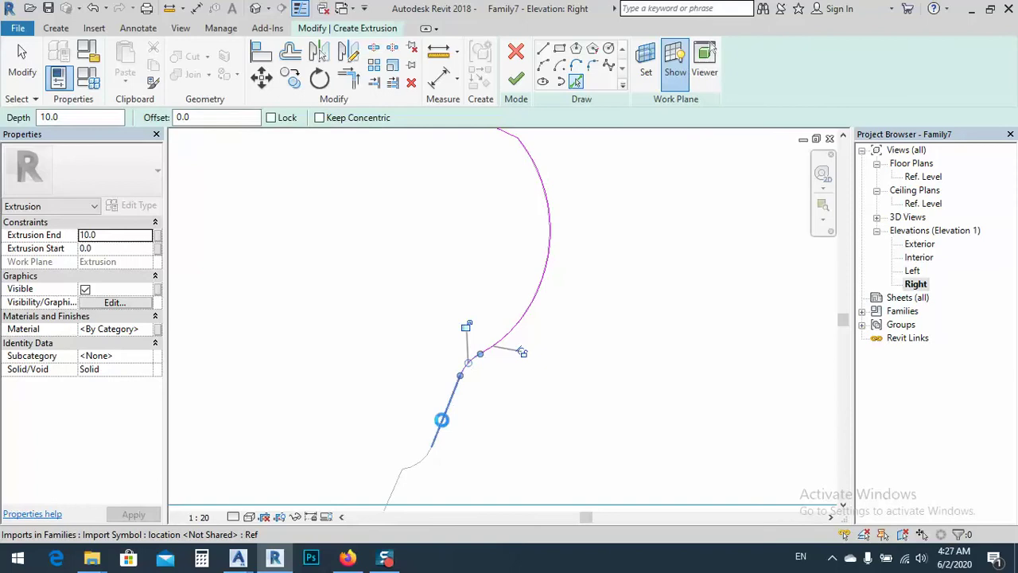
# Pick the lower segments, small arc, bottom line and wall-side line into the sketch
pyautogui.click(414, 479)
pyautogui.scroll(-4, 401, 469)
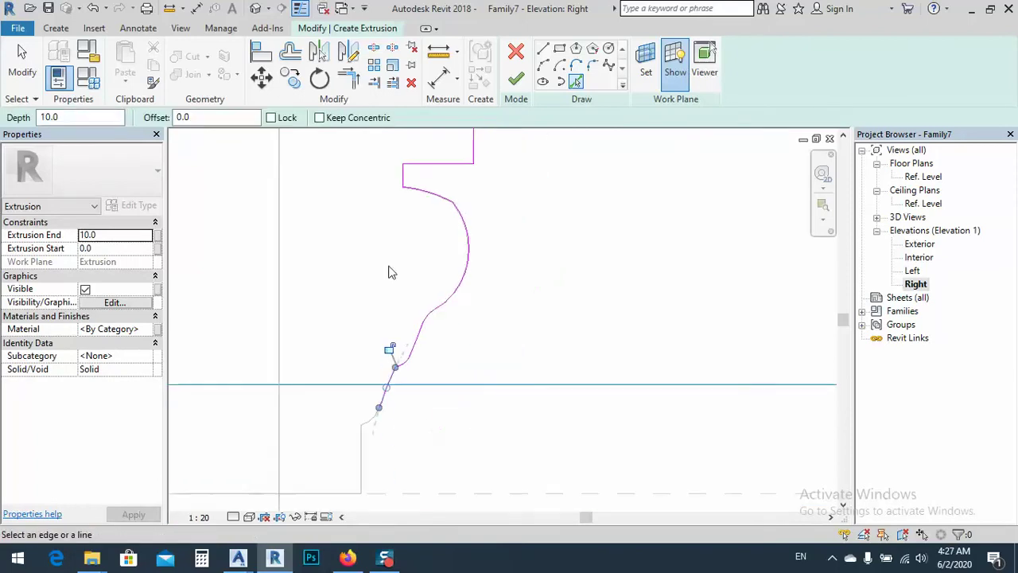
pyautogui.click(380, 362)
pyautogui.scroll(5, 381, 363)
pyautogui.click(380, 316)
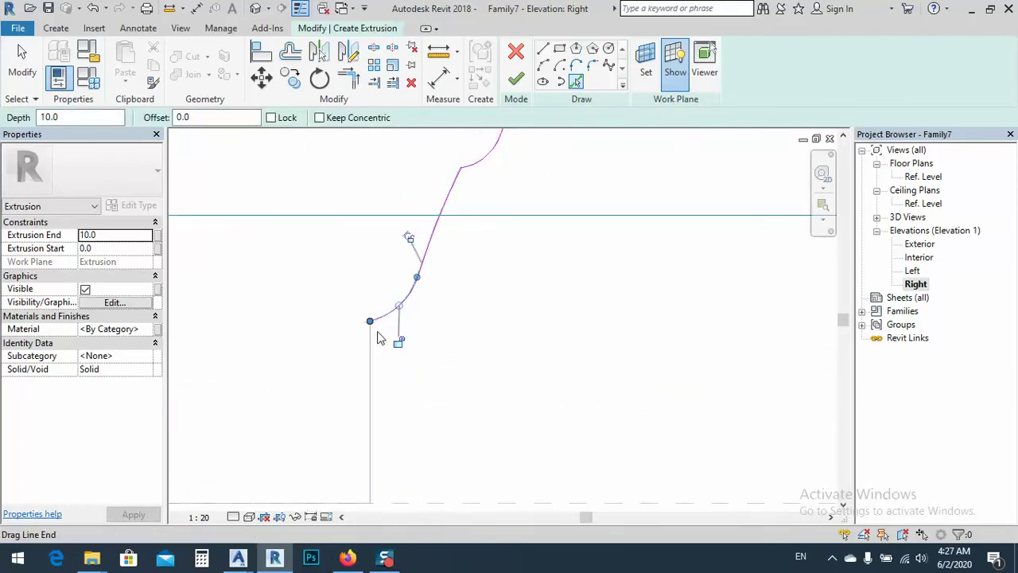
pyautogui.click(372, 350)
pyautogui.scroll(-2, 421, 295)
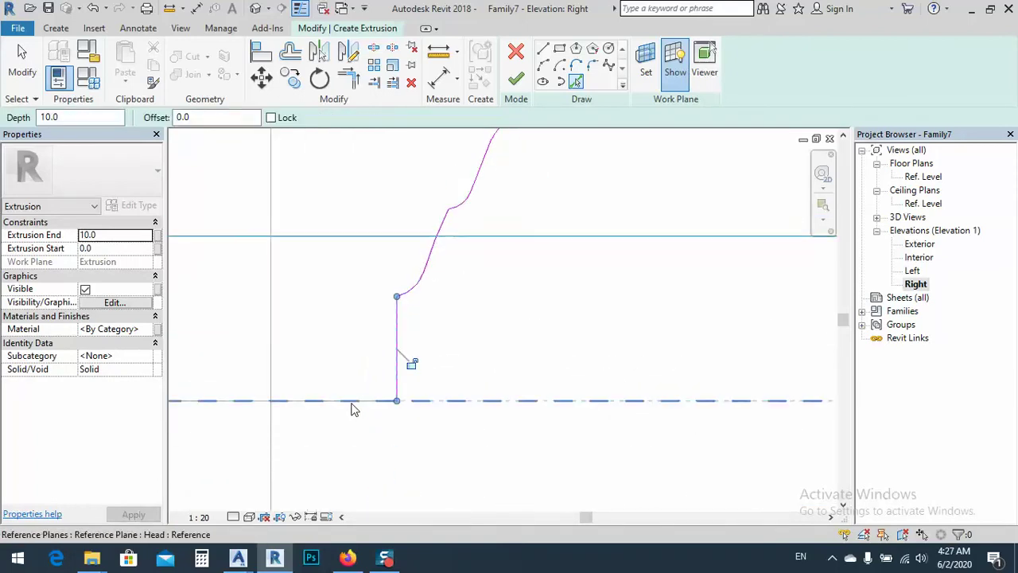
pyautogui.press('Tab')
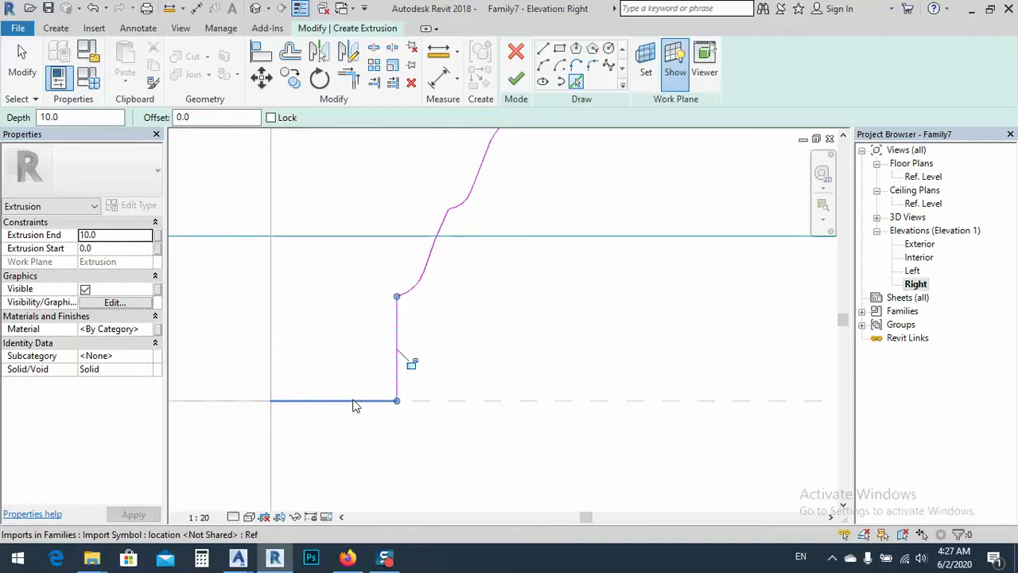
pyautogui.click(354, 404)
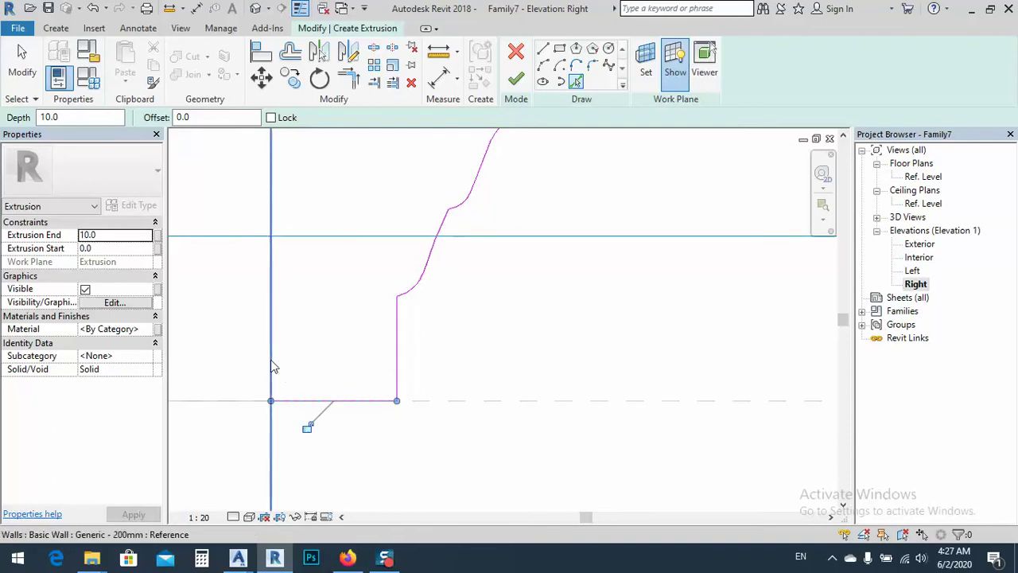
pyautogui.scroll(-3, 272, 367)
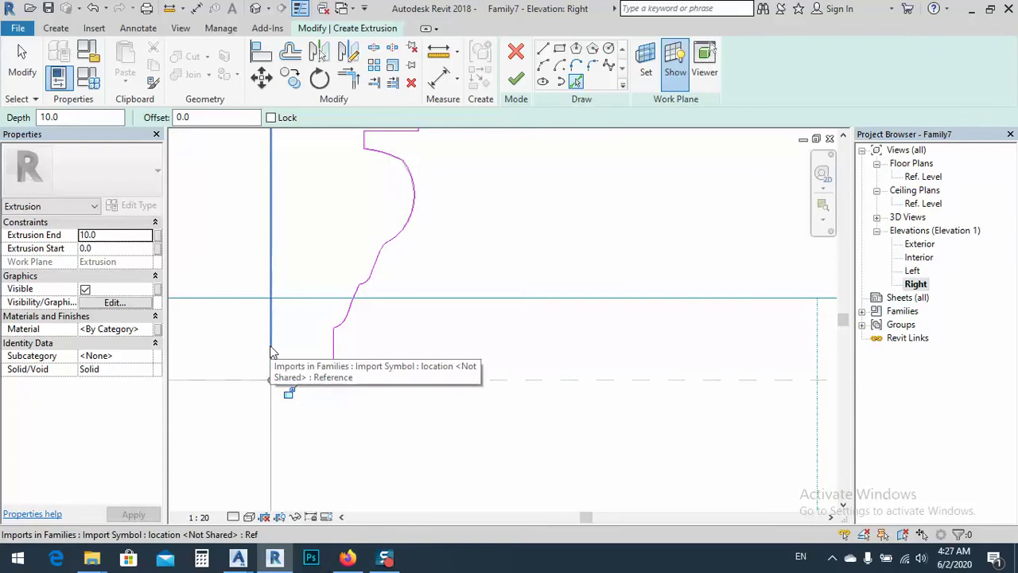
pyautogui.click(271, 352)
pyautogui.scroll(-5, 271, 326)
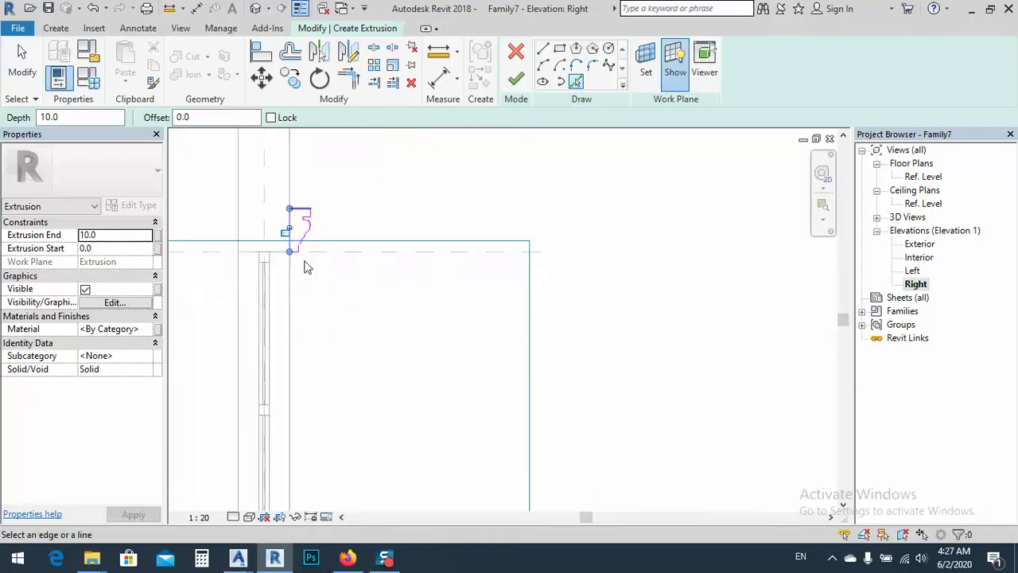
pyautogui.scroll(8, 317, 396)
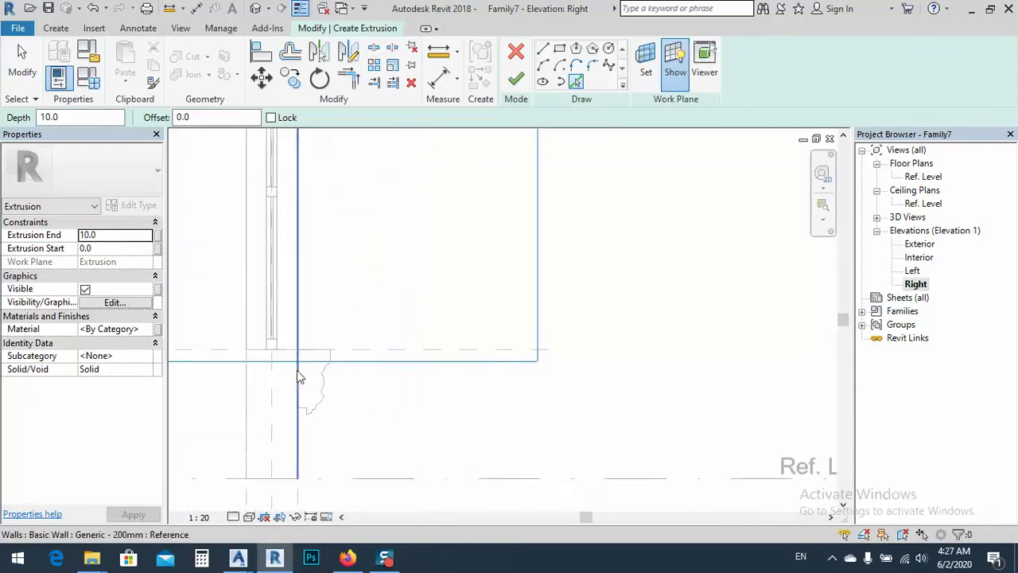
pyautogui.moveTo(348, 239); pyautogui.dragTo(349, 236, button='middle')
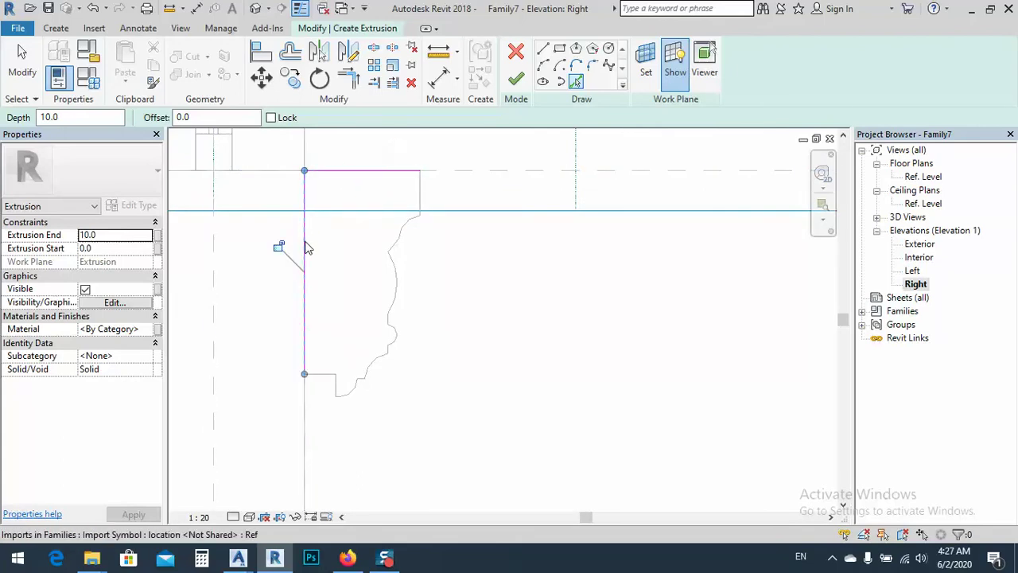
# Trim the sketch lines and arc so they meet at the profile corners
pyautogui.click(335, 374)
pyautogui.scroll(5, 326, 382)
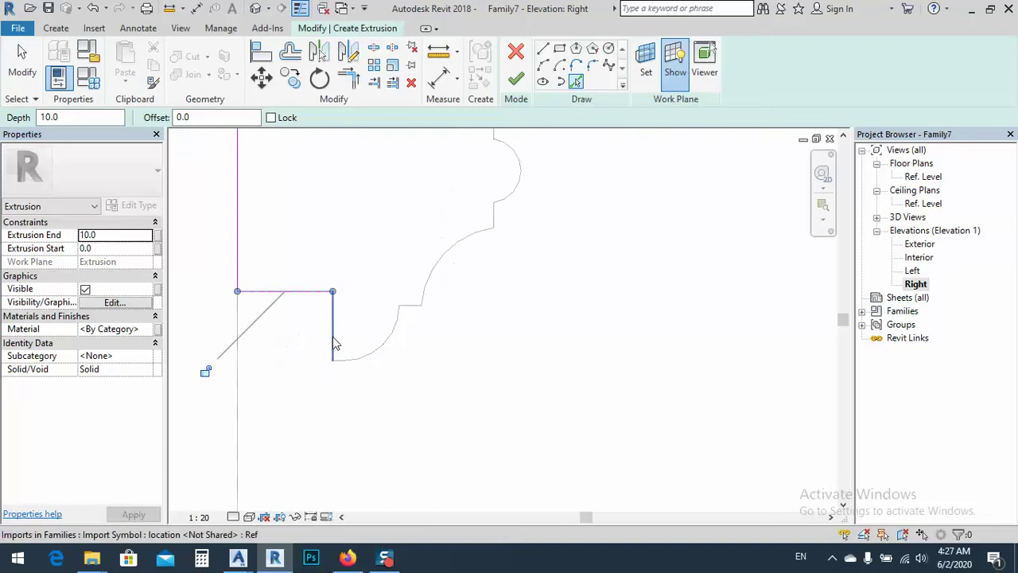
pyautogui.click(345, 363)
pyautogui.scroll(3, 345, 364)
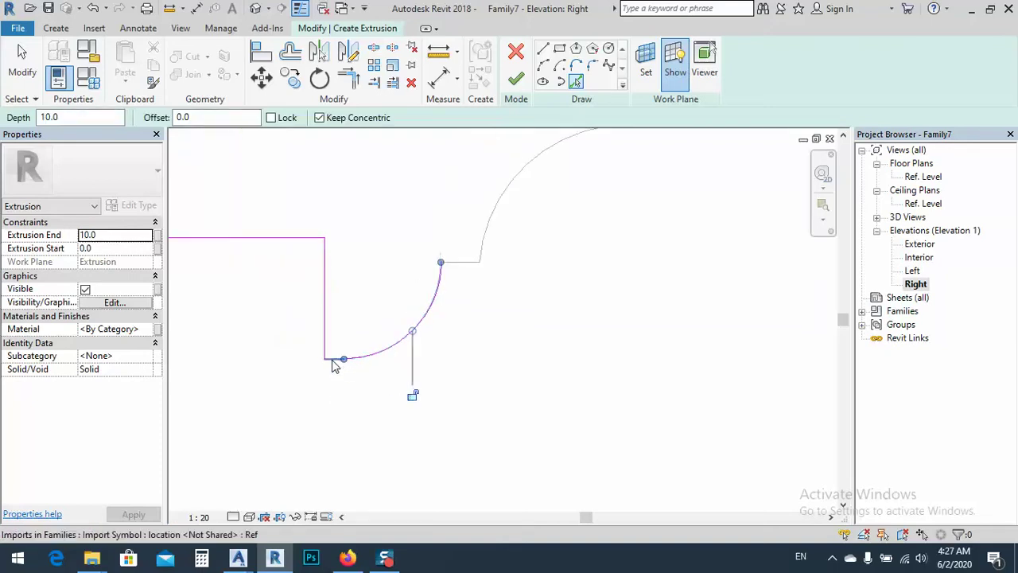
pyautogui.click(332, 359)
# Pick the remaining imported lines and arcs to close the outline
pyautogui.click(459, 267)
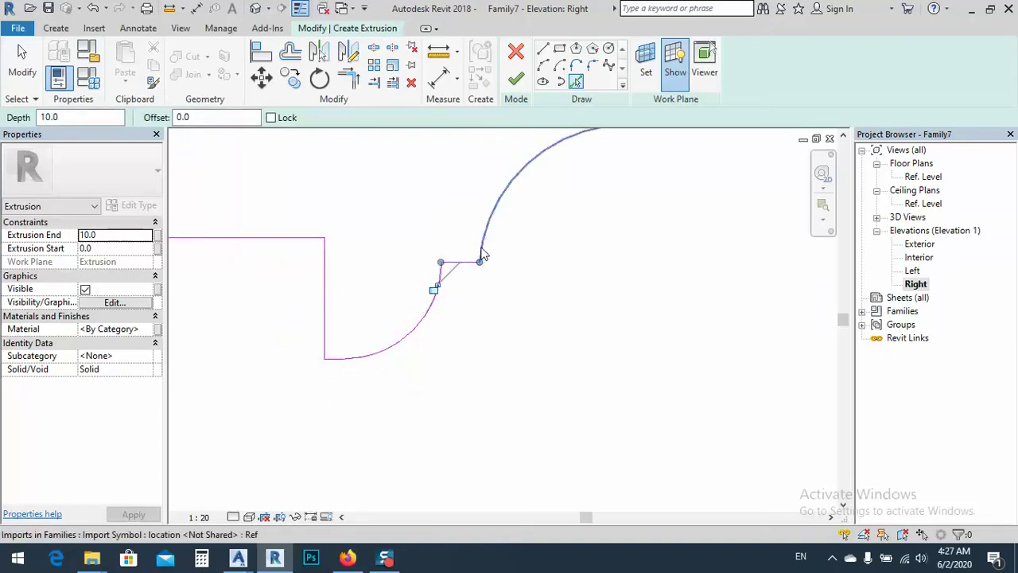
pyautogui.click(482, 253)
pyautogui.scroll(-2, 483, 253)
pyautogui.moveTo(546, 272); pyautogui.dragTo(535, 260, button='middle')
pyautogui.scroll(3, 535, 259)
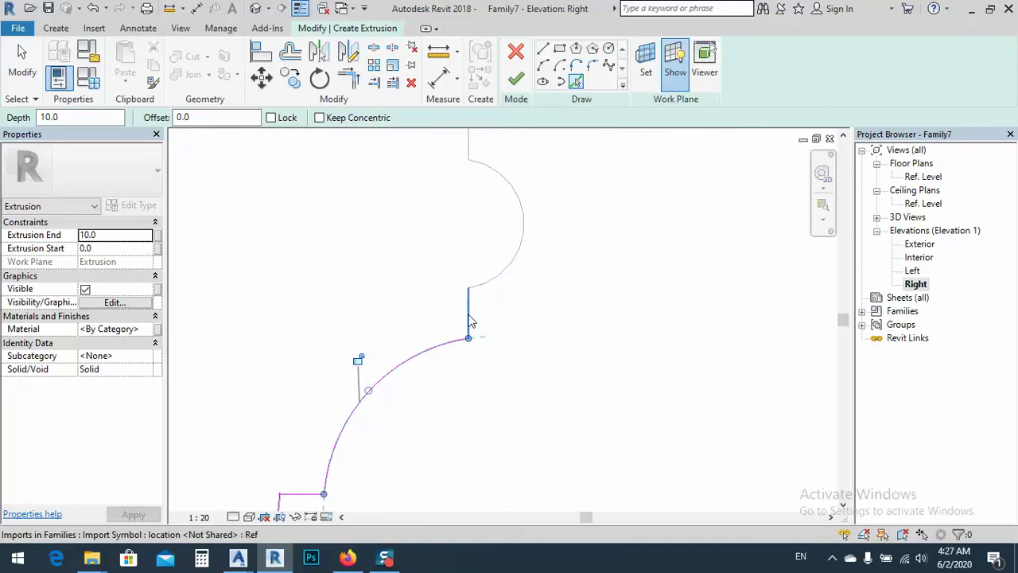
pyautogui.click(522, 231)
pyautogui.moveTo(486, 233); pyautogui.dragTo(481, 424, button='middle')
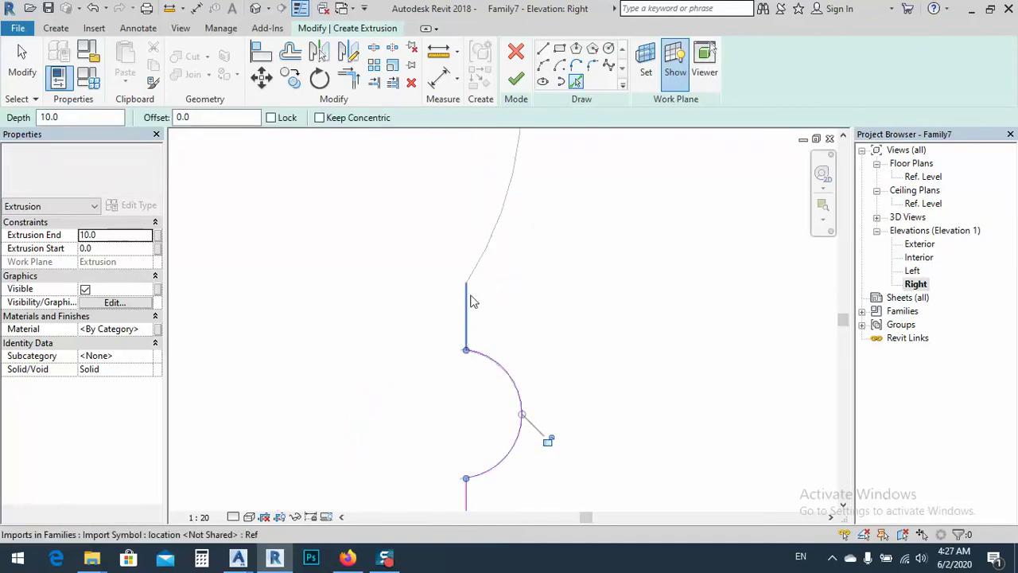
pyautogui.click(470, 302)
pyautogui.moveTo(466, 337); pyautogui.dragTo(456, 300, button='middle')
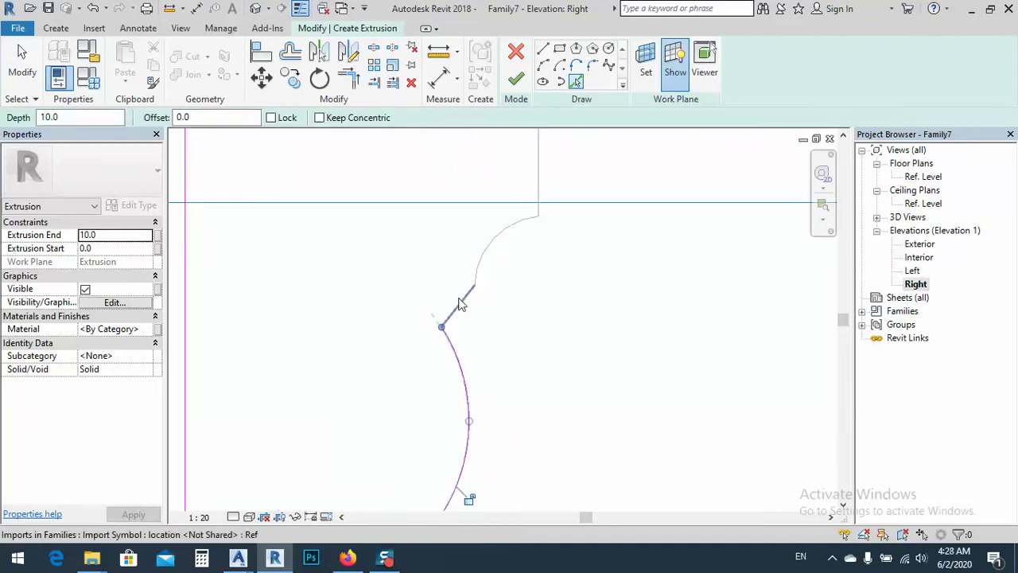
pyautogui.click(480, 273)
pyautogui.click(539, 195)
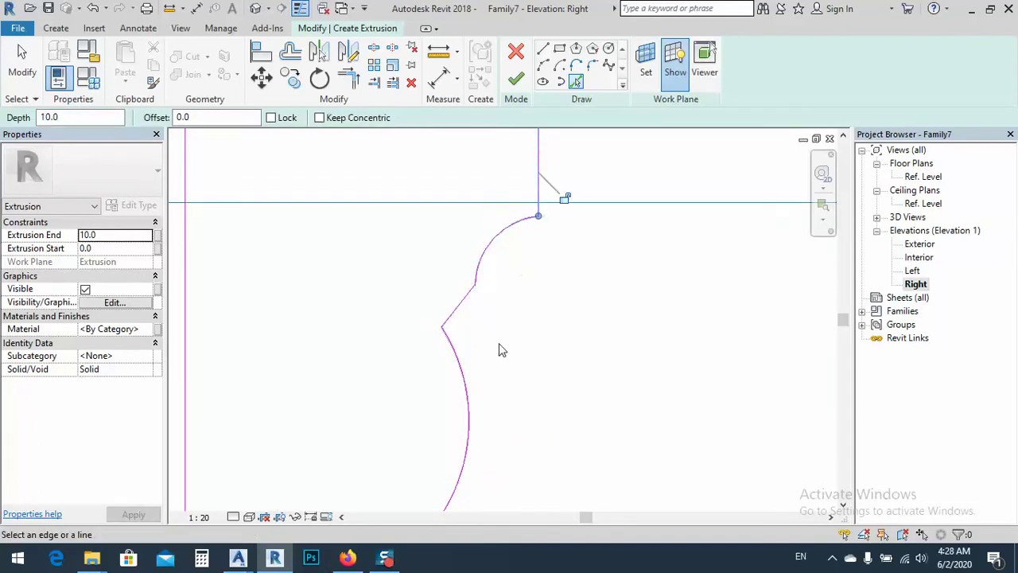
pyautogui.scroll(-3, 499, 347)
# Finish the sketch as a 10.0-deep extrusion at the window head
pyautogui.click(515, 78)
pyautogui.scroll(-2, 461, 152)
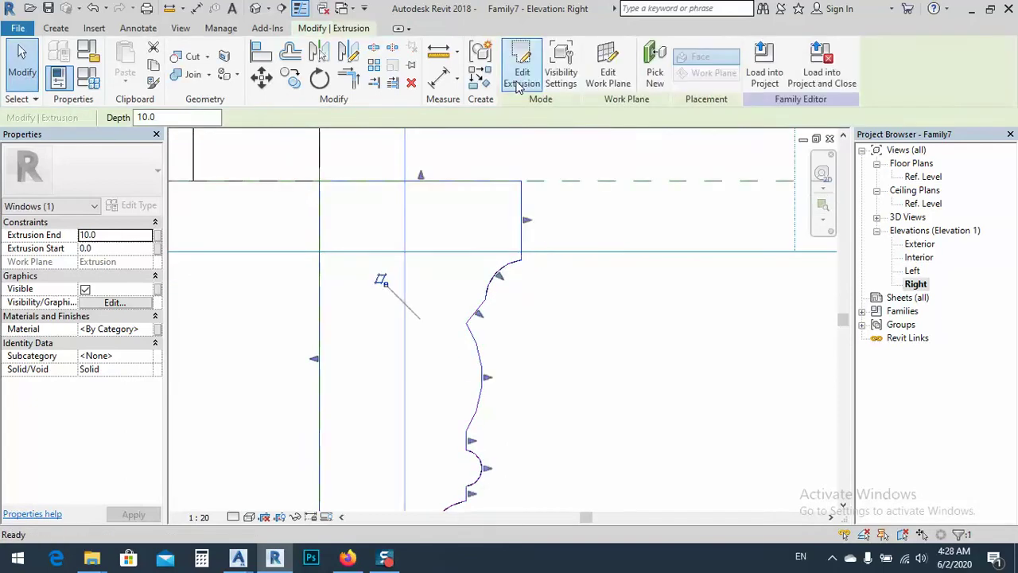
pyautogui.scroll(-2, 422, 211)
pyautogui.click(476, 244)
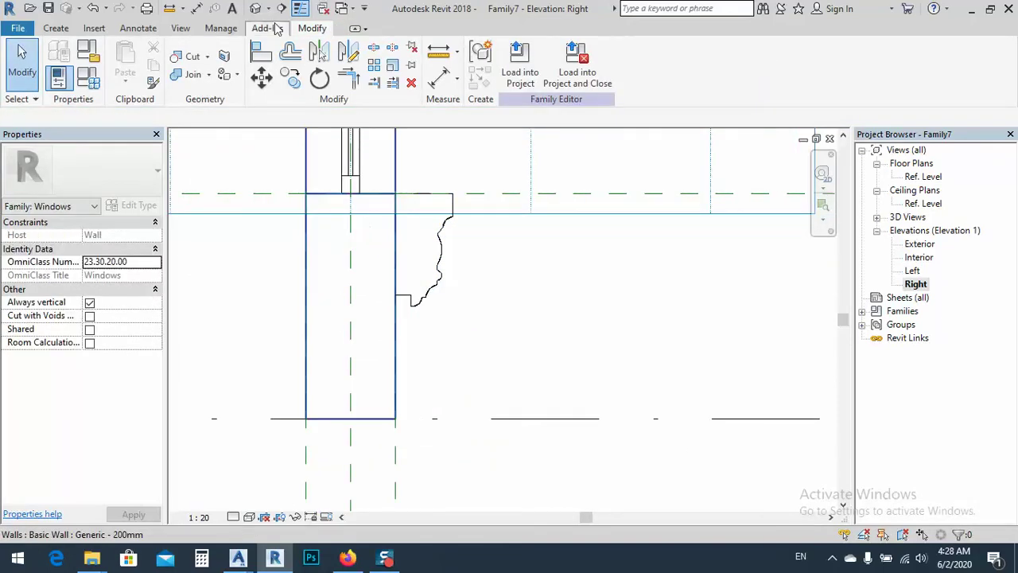
# Orbit the default 3D view to inspect the extrusion from the wall's other side
pyautogui.click(255, 10)
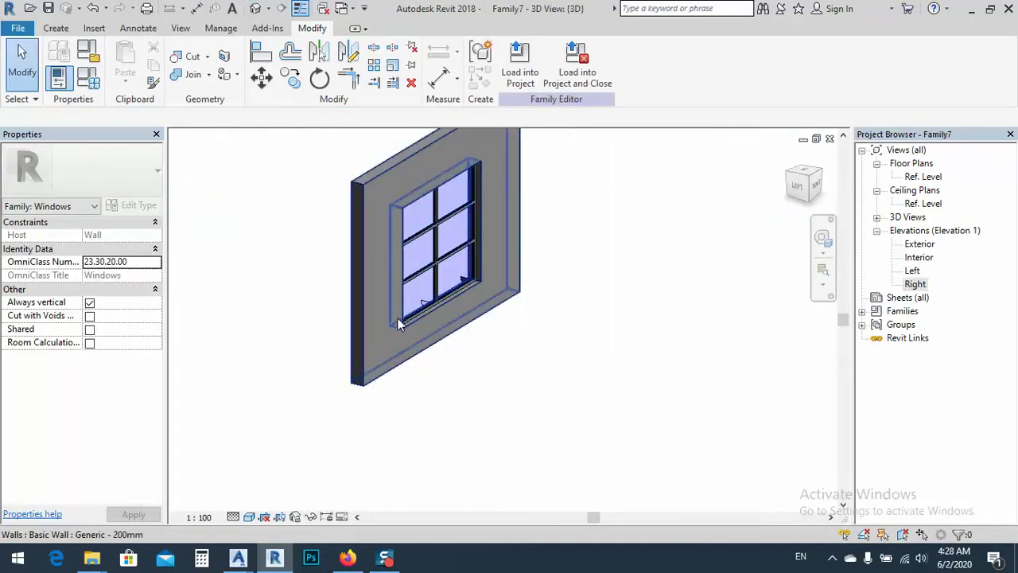
pyautogui.keyDown('shift'); pyautogui.moveTo(380, 334); pyautogui.dragTo(417, 349, button='middle'); pyautogui.keyUp('shift')
pyautogui.scroll(6, 383, 333)
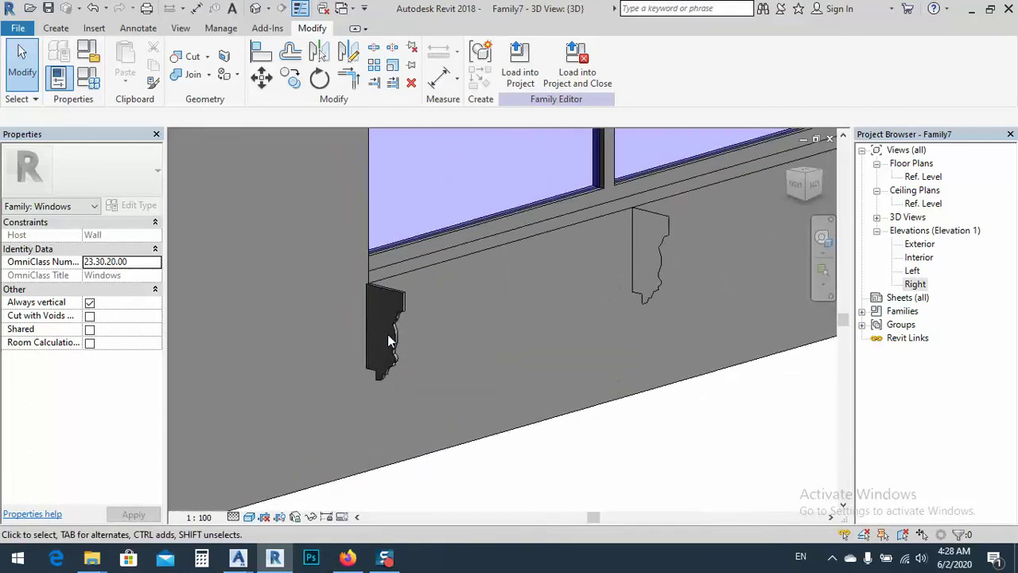
pyautogui.click(396, 334)
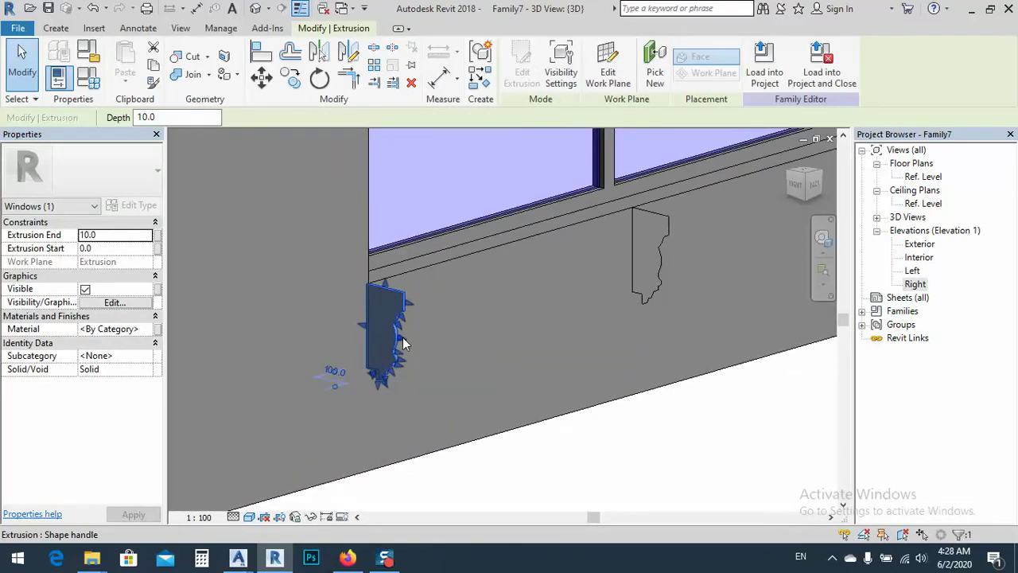
pyautogui.keyDown('shift'); pyautogui.moveTo(432, 367); pyautogui.dragTo(487, 465, button='middle'); pyautogui.keyUp('shift')
pyautogui.click(487, 465)
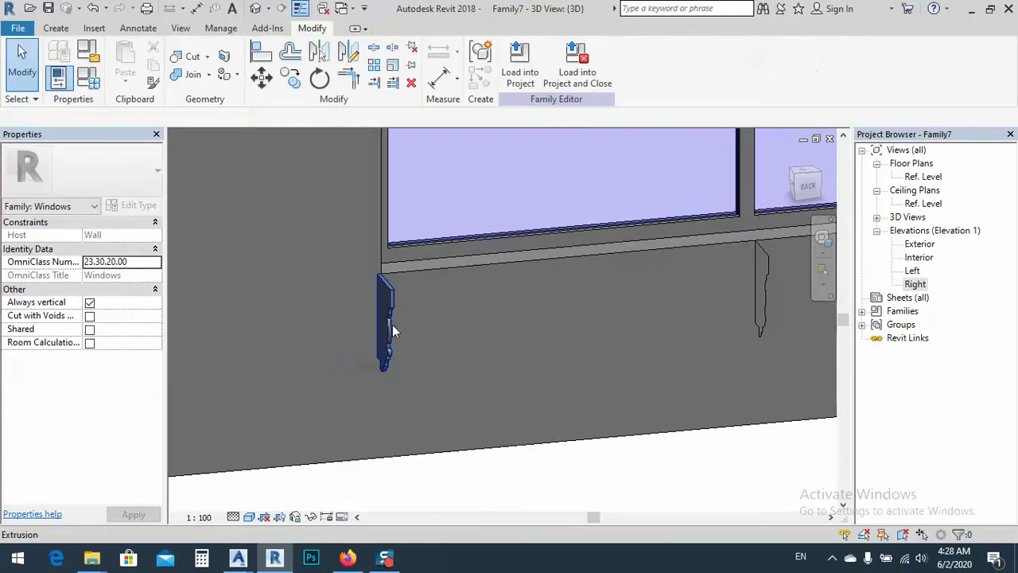
pyautogui.click(401, 348)
pyautogui.scroll(5, 393, 326)
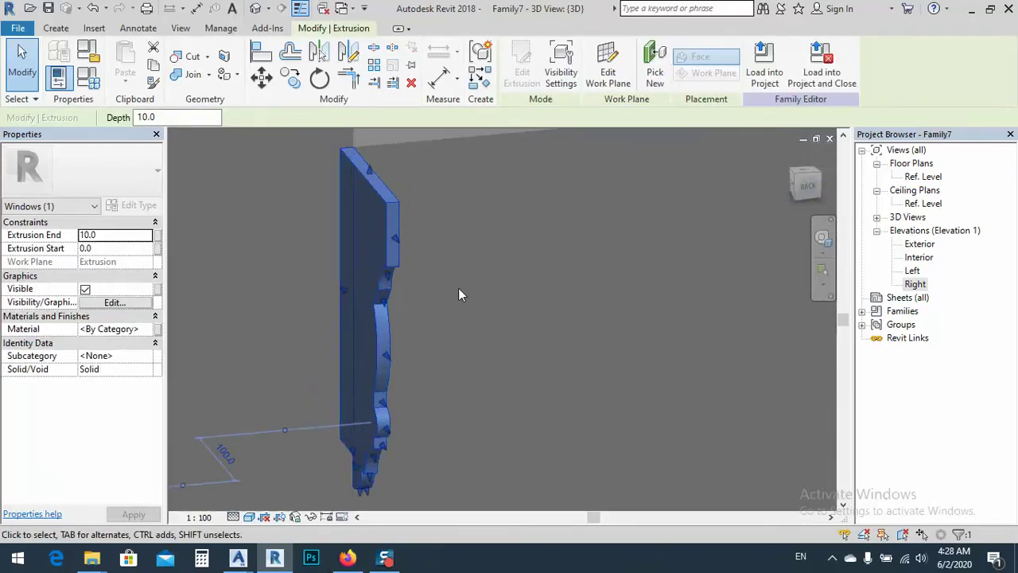
pyautogui.keyDown('shift'); pyautogui.moveTo(389, 380); pyautogui.dragTo(383, 347, button='middle'); pyautogui.keyUp('shift')
# Drag the extrusion's face outward to thicken it
pyautogui.click(335, 315)
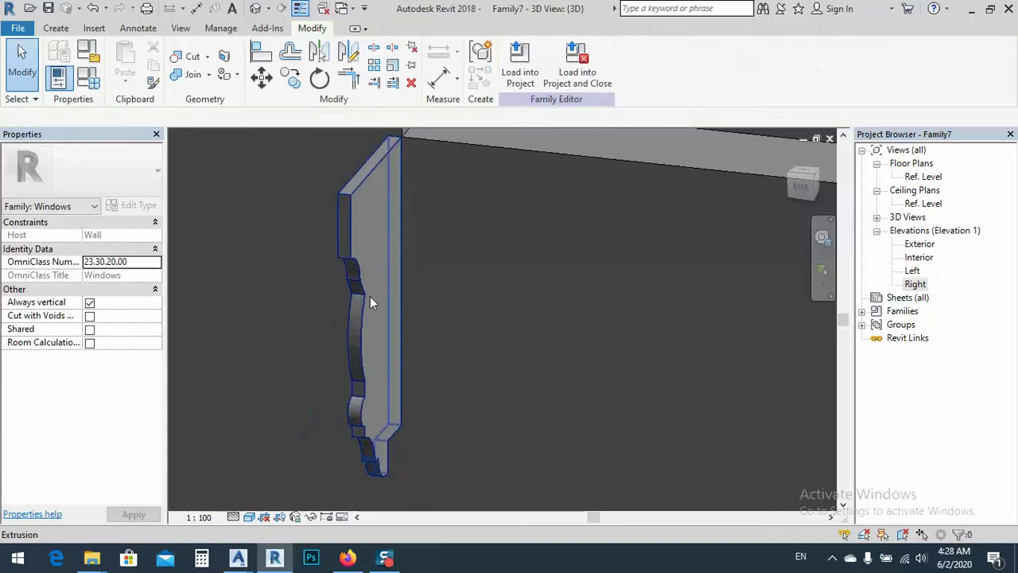
pyautogui.click(369, 296)
pyautogui.moveTo(401, 276); pyautogui.dragTo(440, 288)
pyautogui.click(437, 291)
pyautogui.keyDown('shift'); pyautogui.moveTo(386, 298); pyautogui.dragTo(359, 282, button='middle'); pyautogui.keyUp('shift')
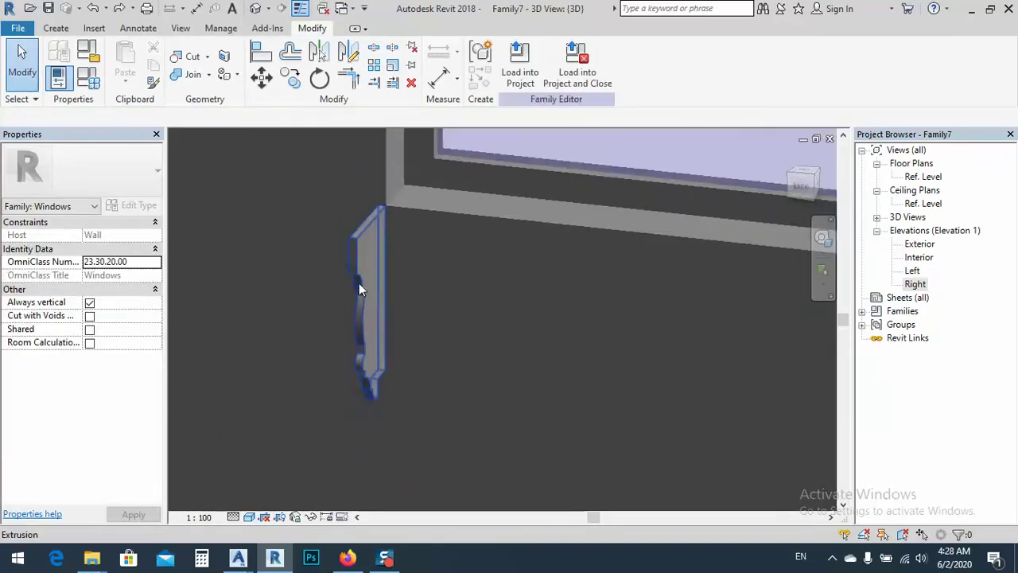
pyautogui.click(357, 257)
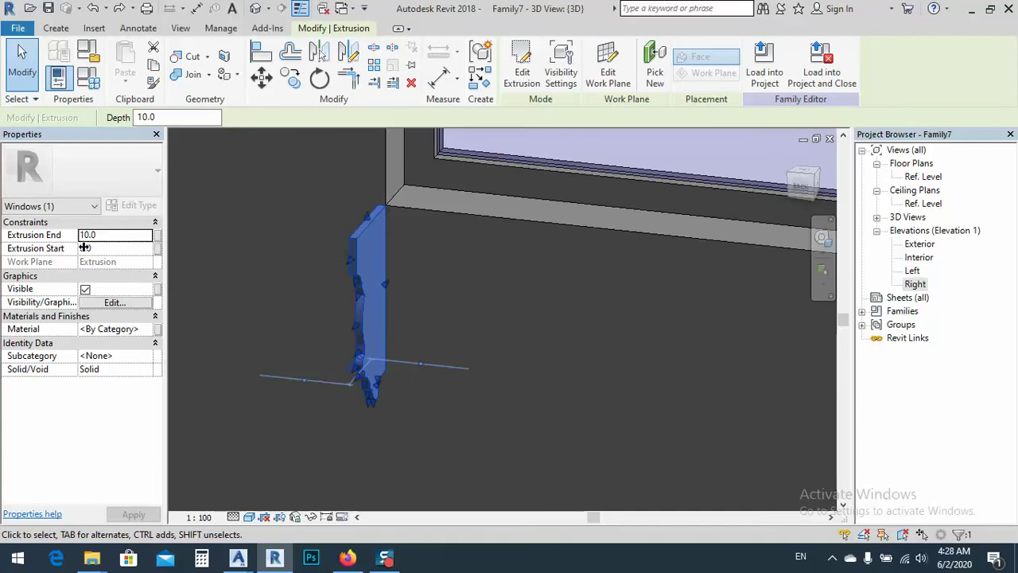
# Set Extrusion End to 250 and orbit to check the deepened extrusion
pyautogui.click(113, 239)
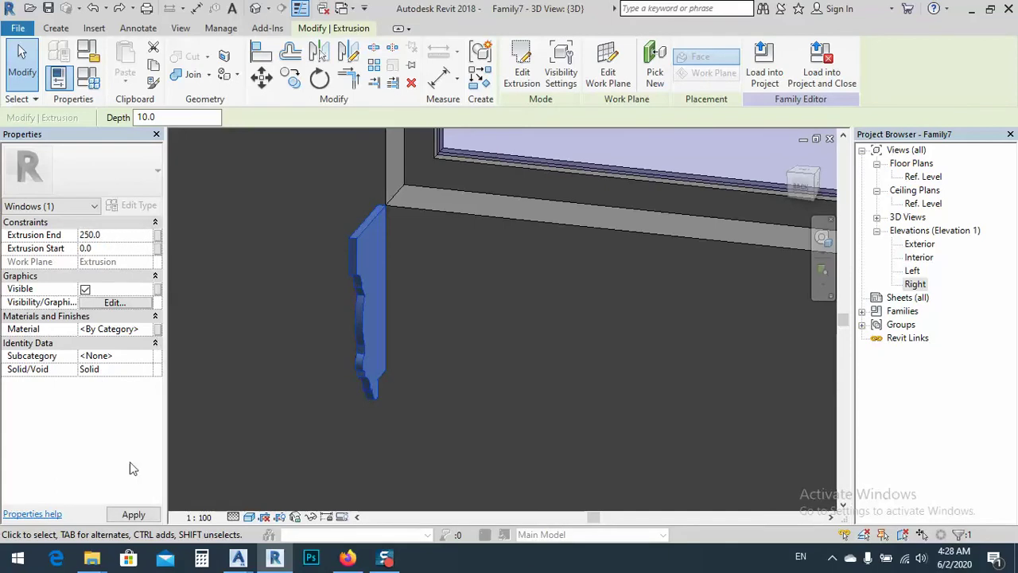
pyautogui.click(133, 515)
pyautogui.scroll(-2, 376, 327)
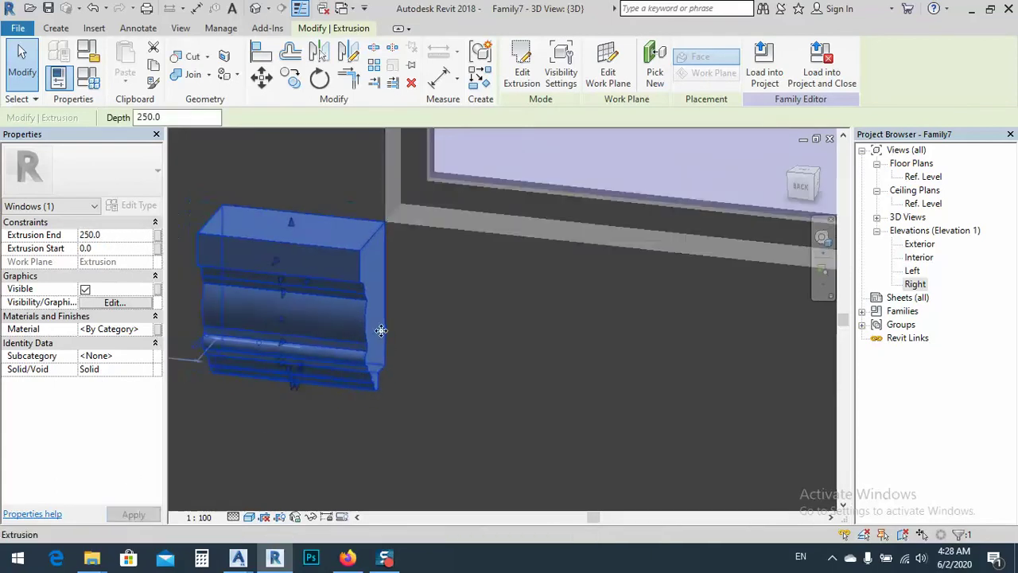
pyautogui.scroll(-3, 357, 291)
pyautogui.press('Escape')
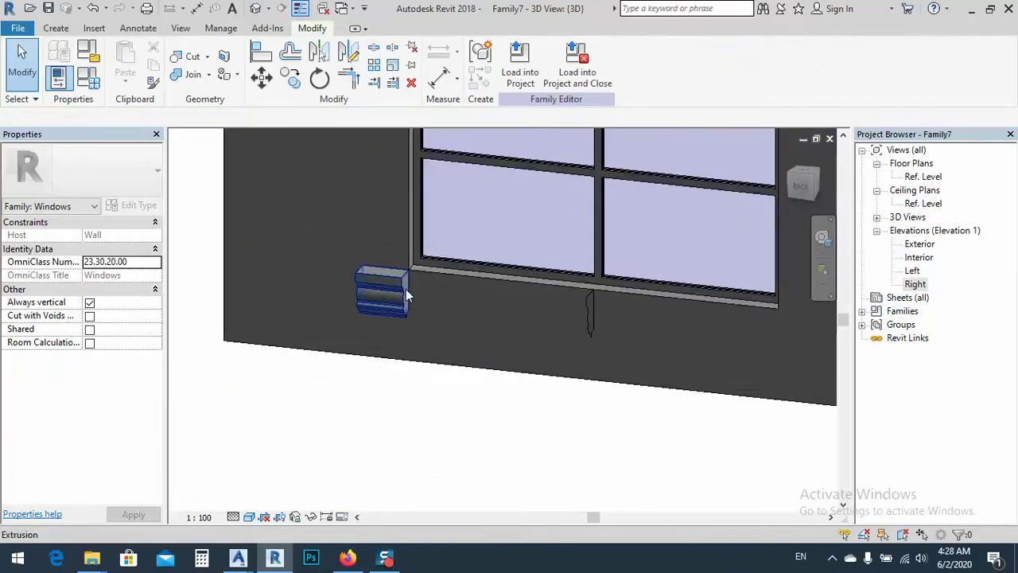
pyautogui.keyDown('shift'); pyautogui.moveTo(400, 362); pyautogui.dragTo(502, 370, button='middle'); pyautogui.keyUp('shift')
pyautogui.keyDown('shift'); pyautogui.moveTo(385, 283); pyautogui.dragTo(385, 283, button='middle'); pyautogui.keyUp('shift')
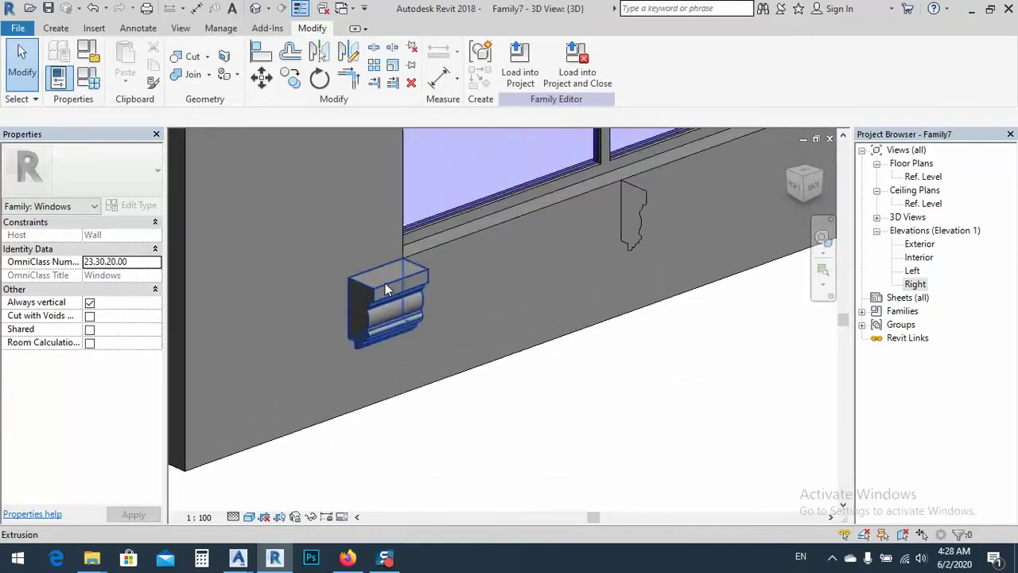
pyautogui.click(361, 299)
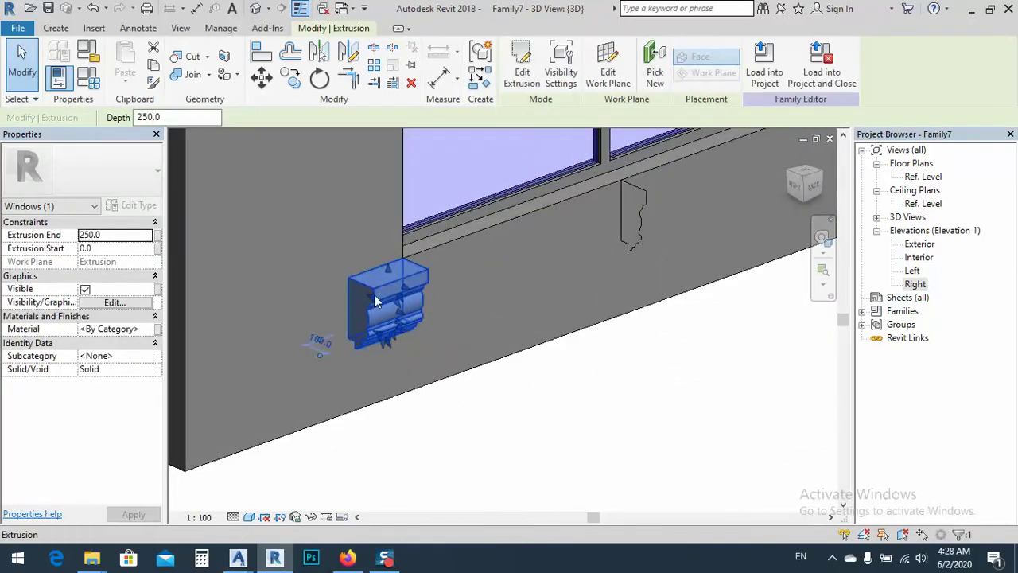
pyautogui.keyDown('shift'); pyautogui.moveTo(427, 276); pyautogui.dragTo(329, 336, button='middle'); pyautogui.keyUp('shift')
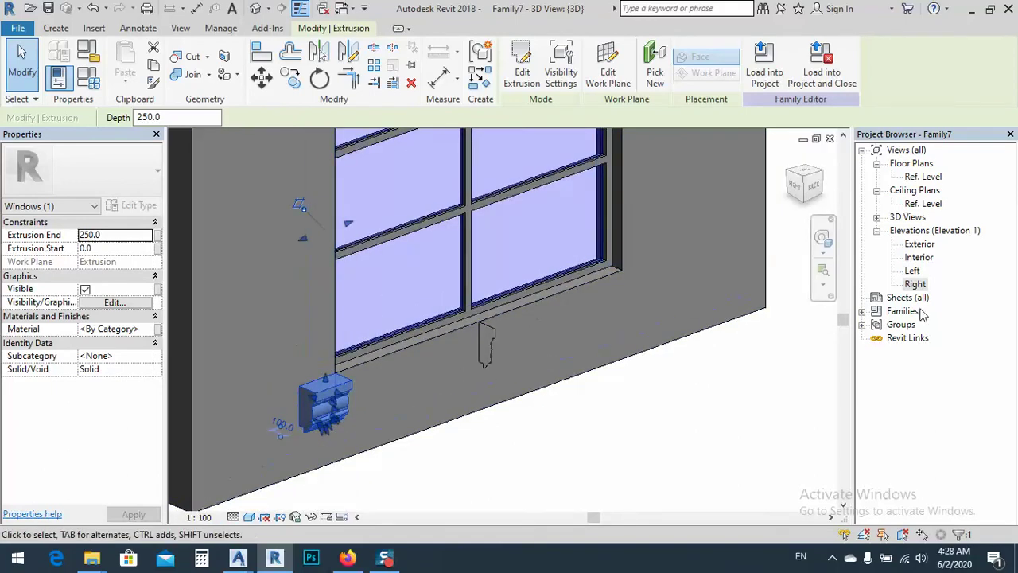
# Open the Exterior elevation and clear the extrusion selection
pyautogui.doubleClick(919, 244)
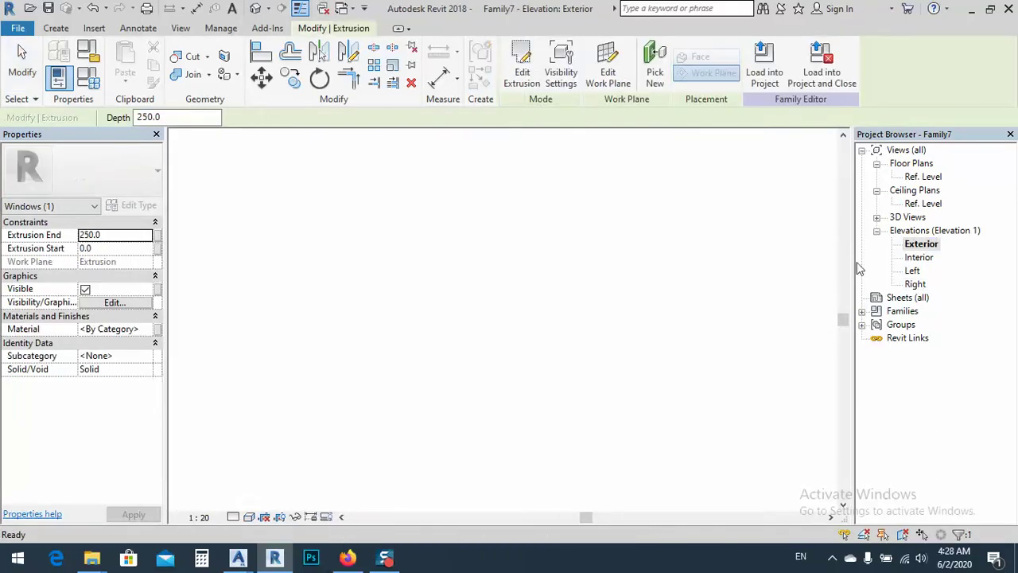
pyautogui.scroll(-2, 617, 321)
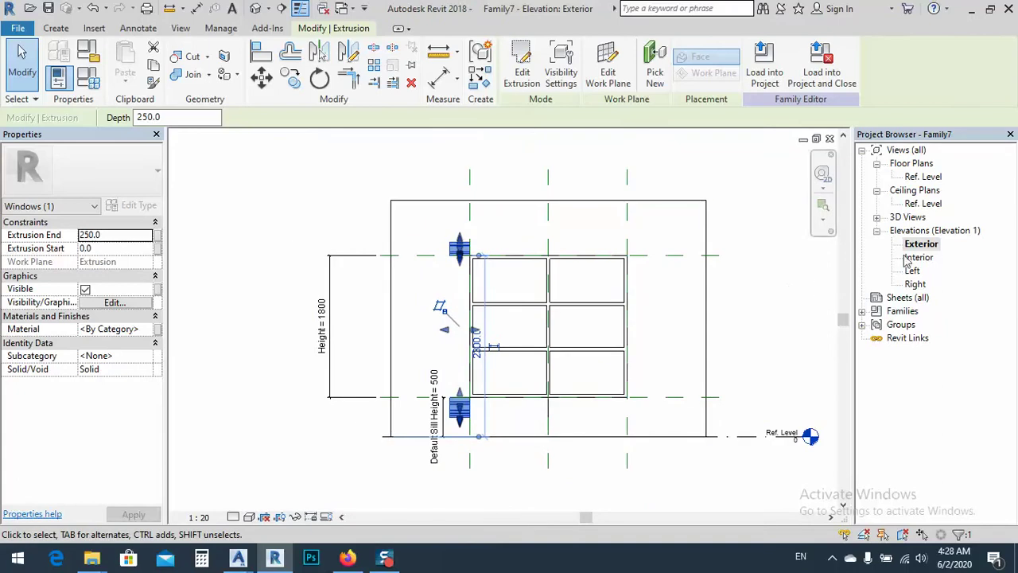
pyautogui.click(783, 296)
pyautogui.moveTo(783, 295); pyautogui.dragTo(404, 134, button='middle')
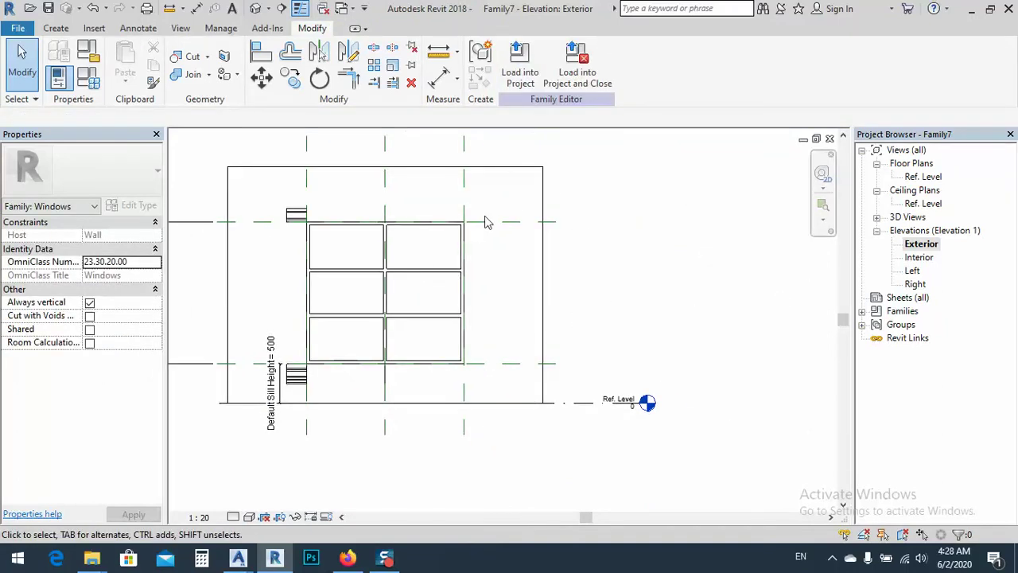
# Draw vertical reference planes just outside the window's right and left sides
pyautogui.click(64, 32)
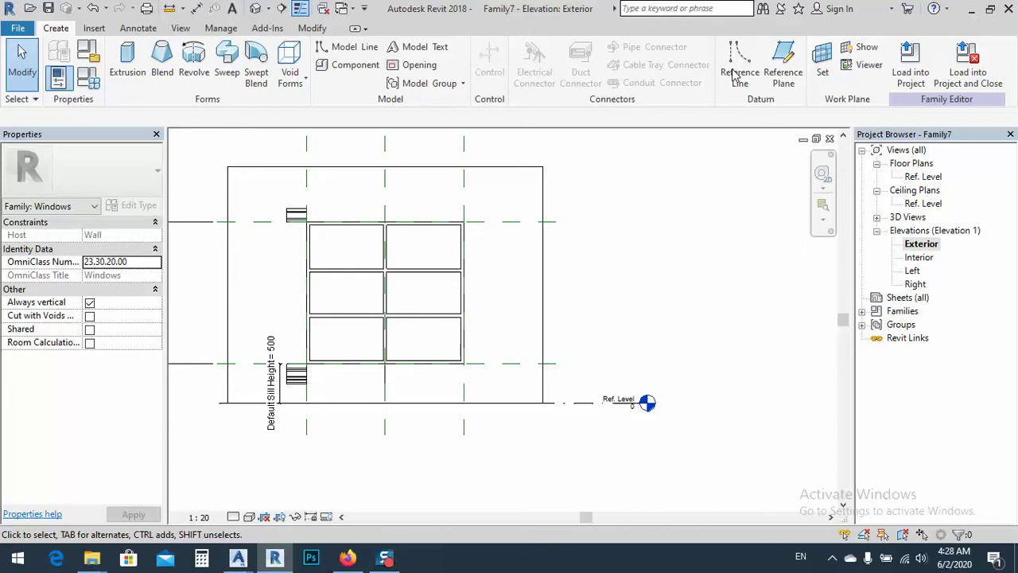
pyautogui.click(783, 75)
pyautogui.click(491, 151)
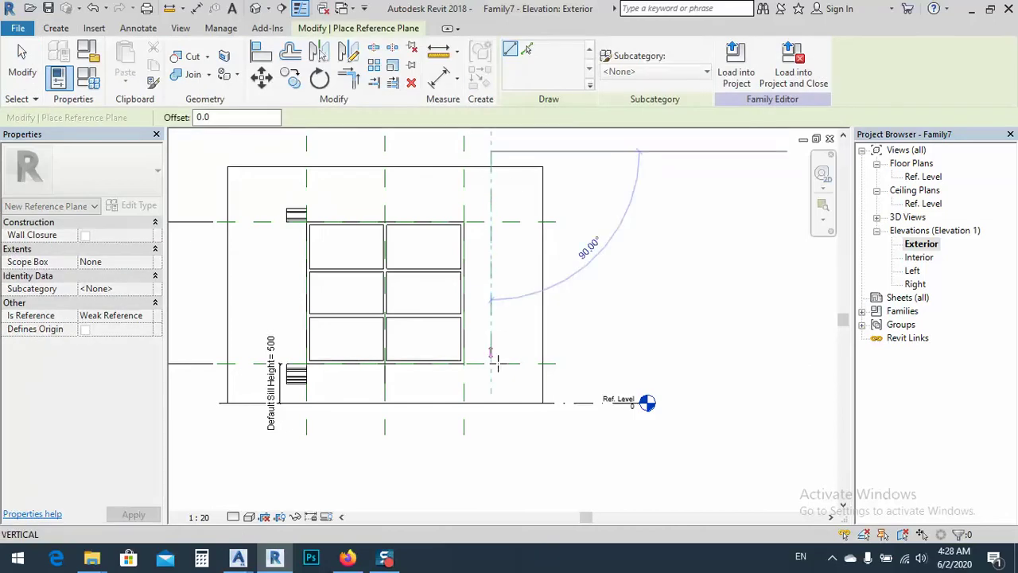
pyautogui.click(492, 433)
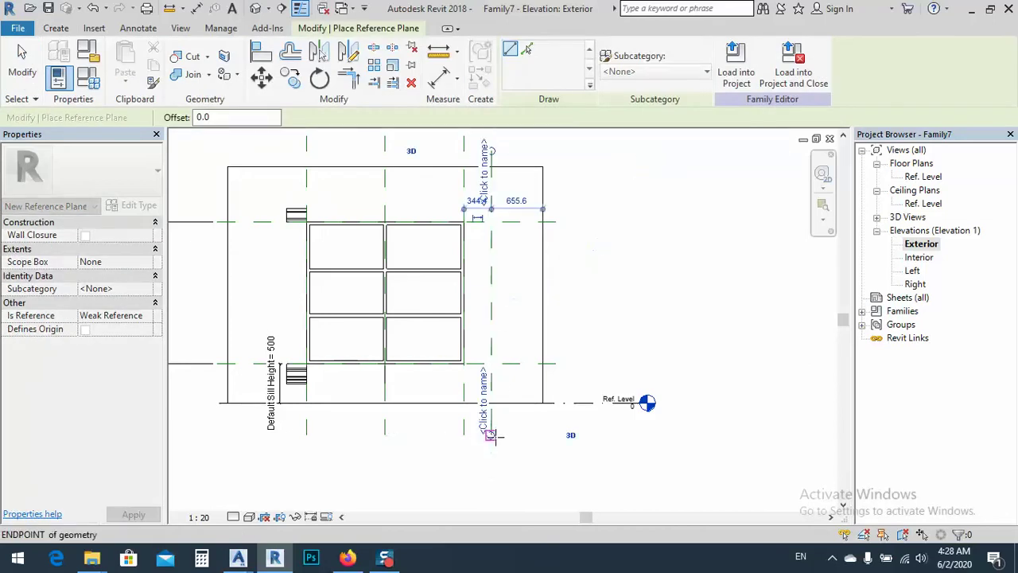
pyautogui.click(273, 136)
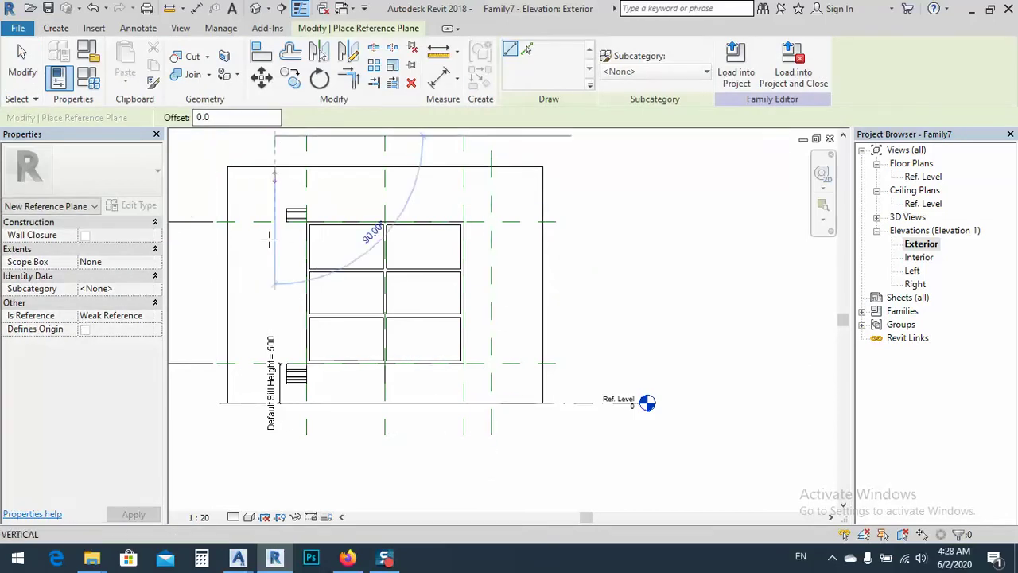
pyautogui.click(274, 436)
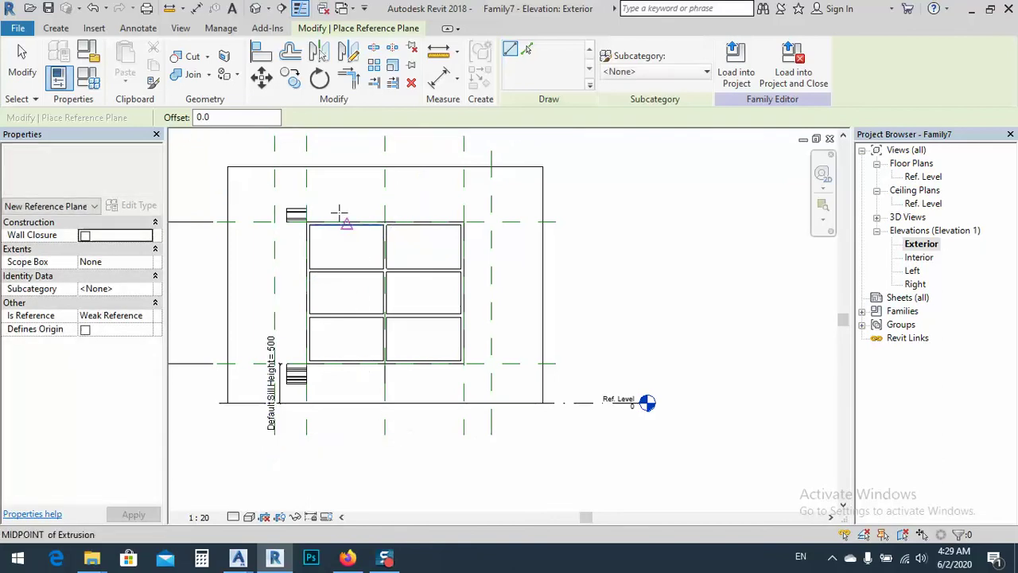
pyautogui.moveTo(347, 149); pyautogui.dragTo(371, 251, button='middle')
# Dimension each window side plane to its new outer reference plane (400 left, 344 right)
pyautogui.press('d')
pyautogui.press('i')
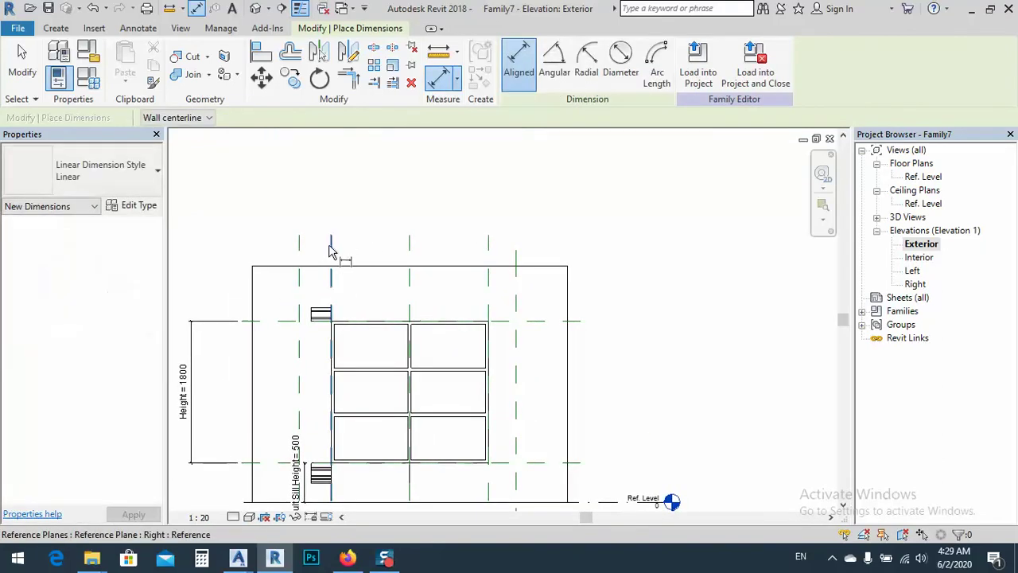
pyautogui.click(331, 259)
pyautogui.click(299, 249)
pyautogui.click(315, 185)
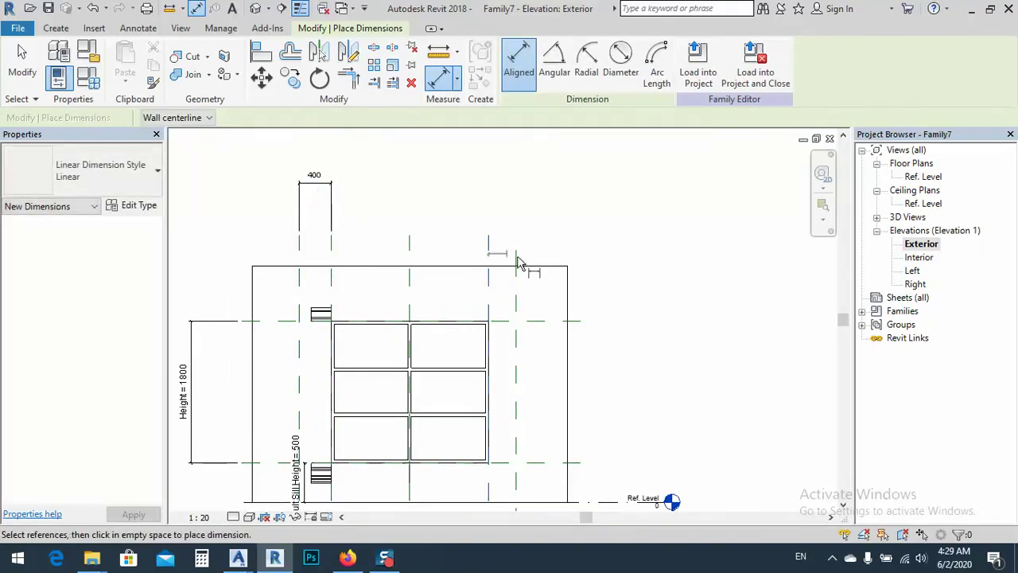
pyautogui.click(488, 259)
pyautogui.click(516, 262)
pyautogui.click(503, 186)
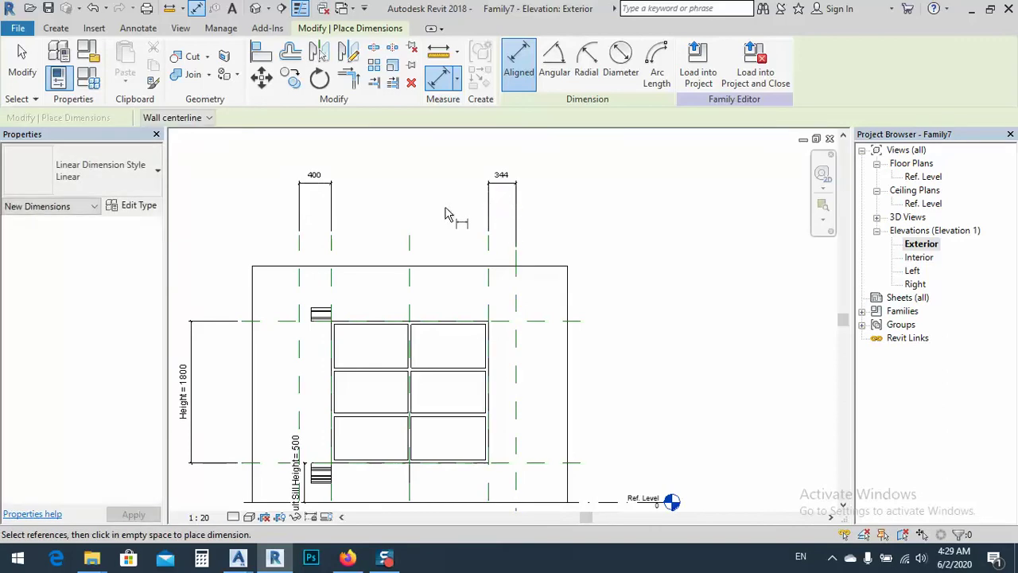
pyautogui.press('Escape')
pyautogui.press('Escape')
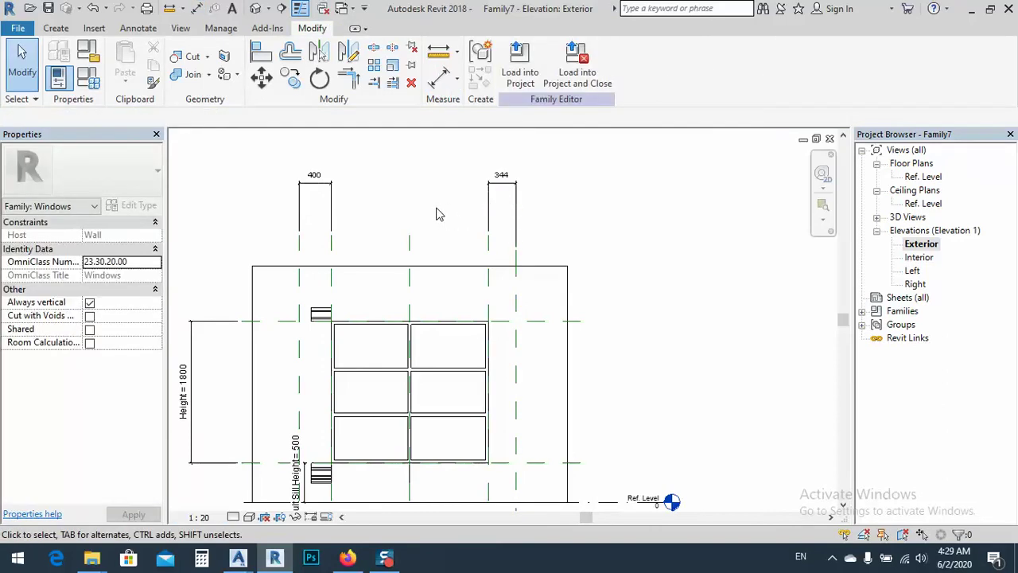
# Label both side dimensions with a new Extension parameter so each reads 400
pyautogui.click(331, 199)
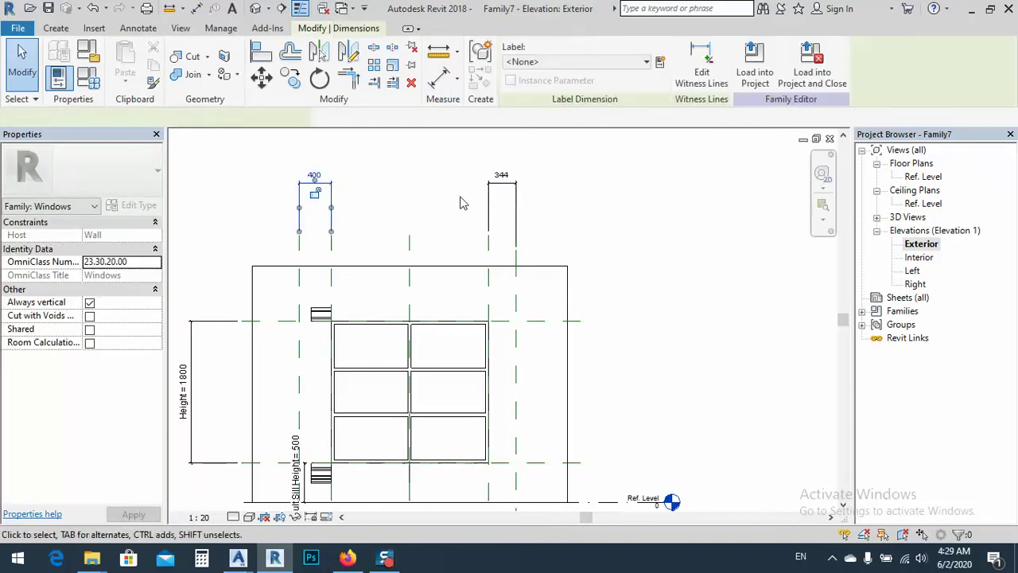
pyautogui.keyDown('ctrl'); pyautogui.click(509, 186); pyautogui.keyUp('ctrl')
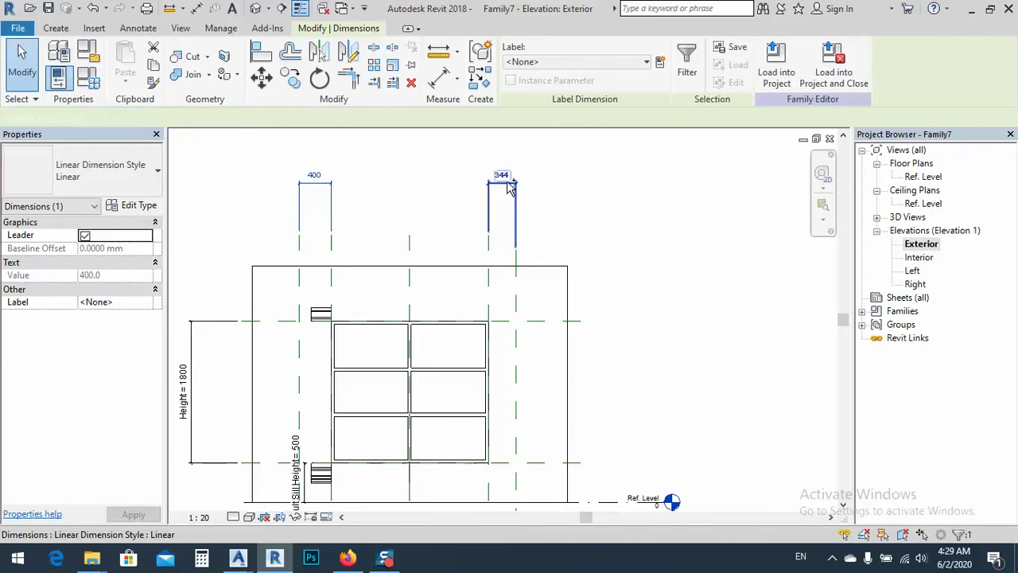
pyautogui.click(662, 64)
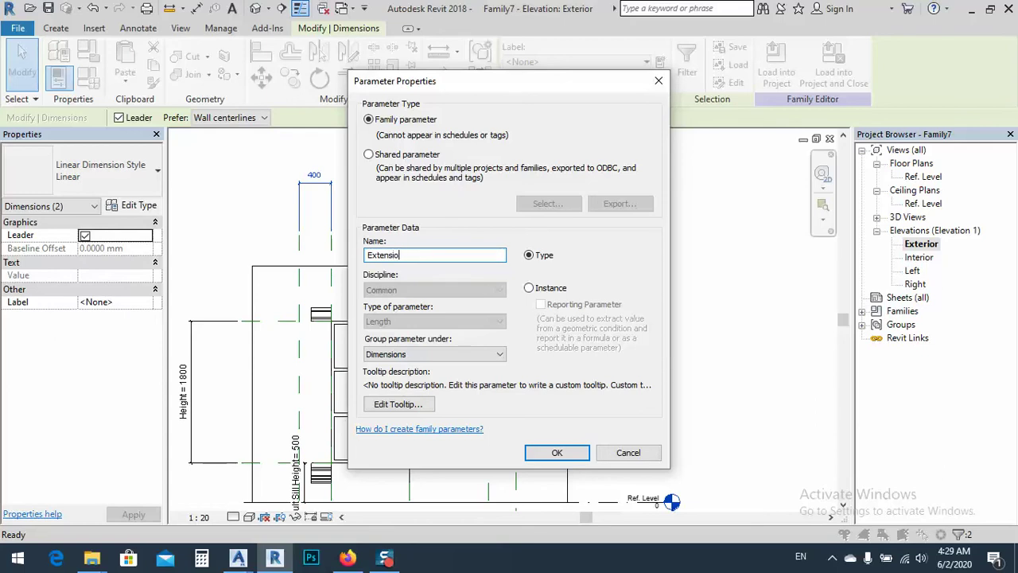
pyautogui.click(557, 453)
pyautogui.moveTo(400, 221); pyautogui.dragTo(416, 192, button='middle')
# Stretch both ends of the sill and head extrusion to the outer Extension reference planes
pyautogui.click(337, 299)
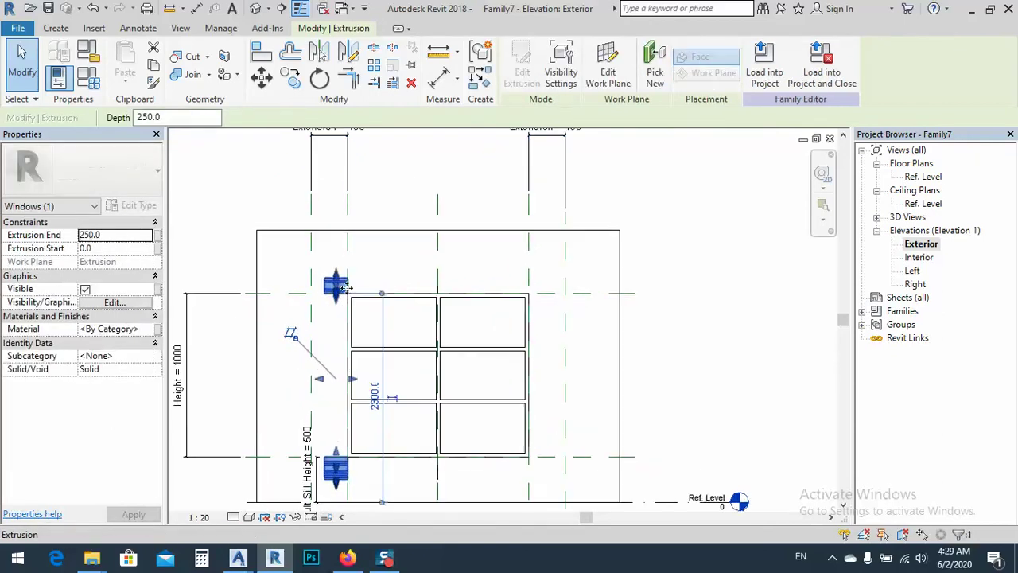
pyautogui.scroll(2, 337, 299)
pyautogui.moveTo(337, 299); pyautogui.dragTo(449, 240, button='middle')
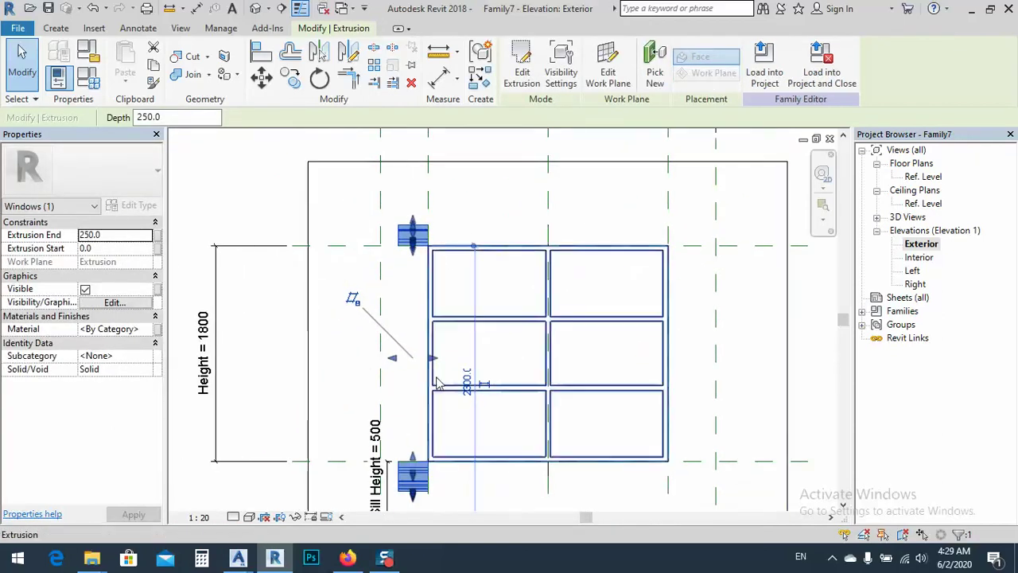
pyautogui.moveTo(433, 361); pyautogui.dragTo(720, 358)
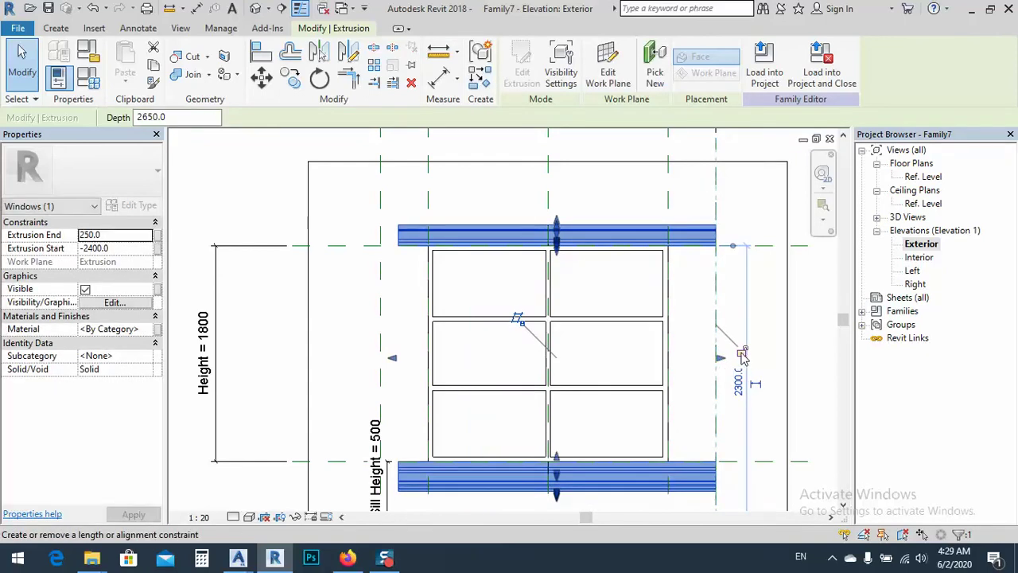
pyautogui.moveTo(393, 358); pyautogui.dragTo(379, 357)
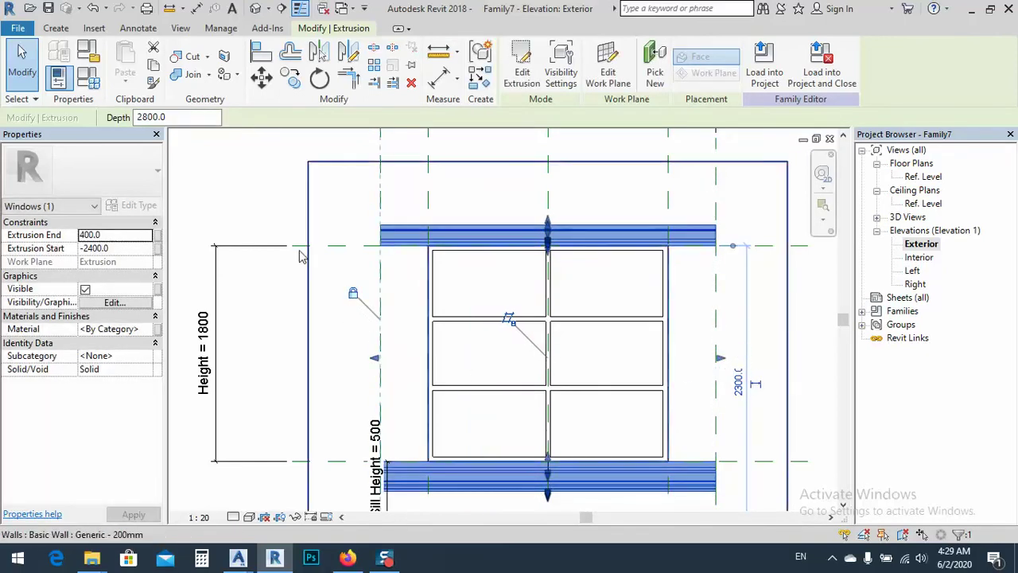
pyautogui.click(256, 201)
# Flex the family in Family Types with Apply and OK to test the stretched extrusion
pyautogui.press('z')
pyautogui.press('f')
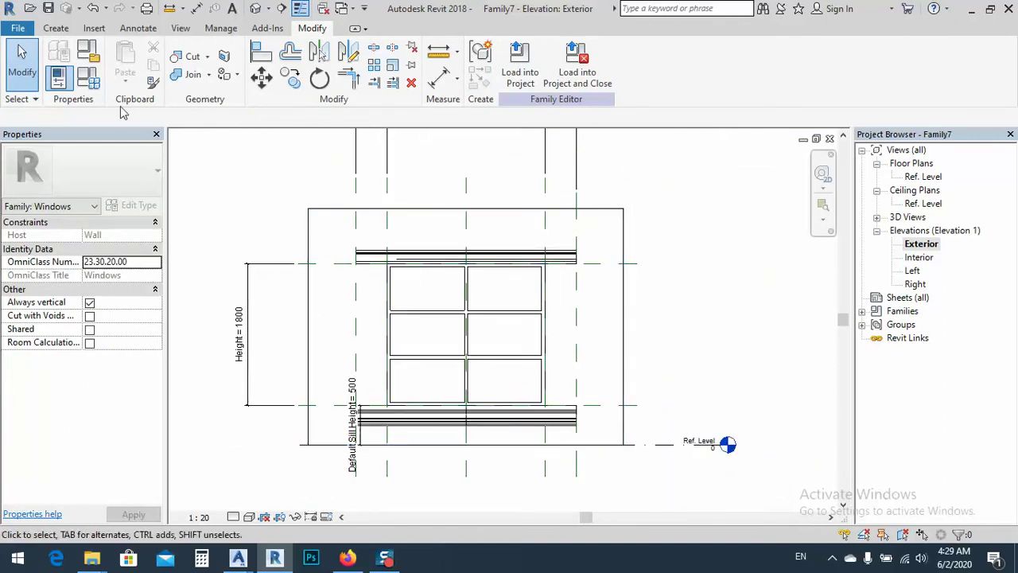
pyautogui.click(88, 78)
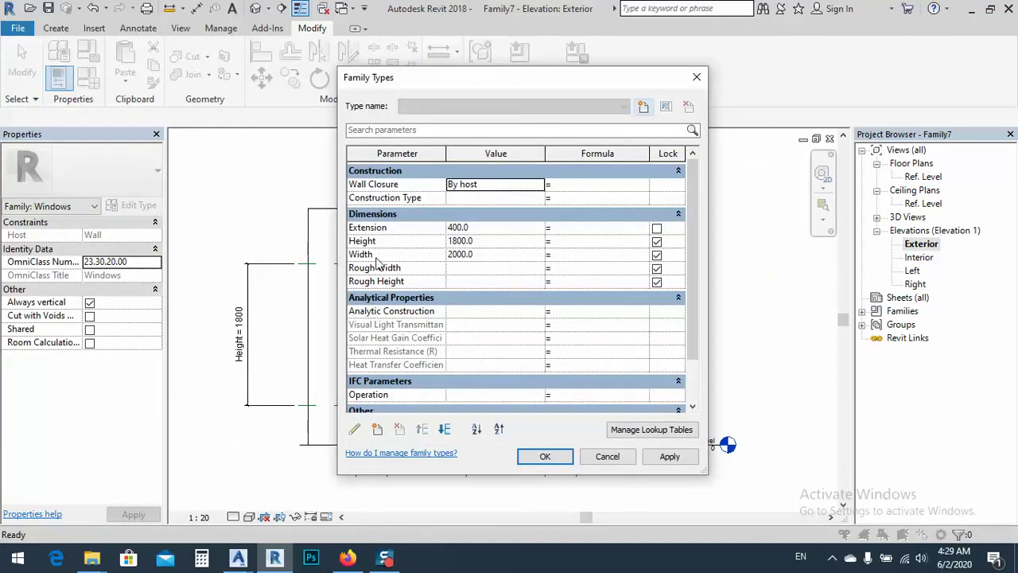
pyautogui.click(670, 456)
pyautogui.click(545, 457)
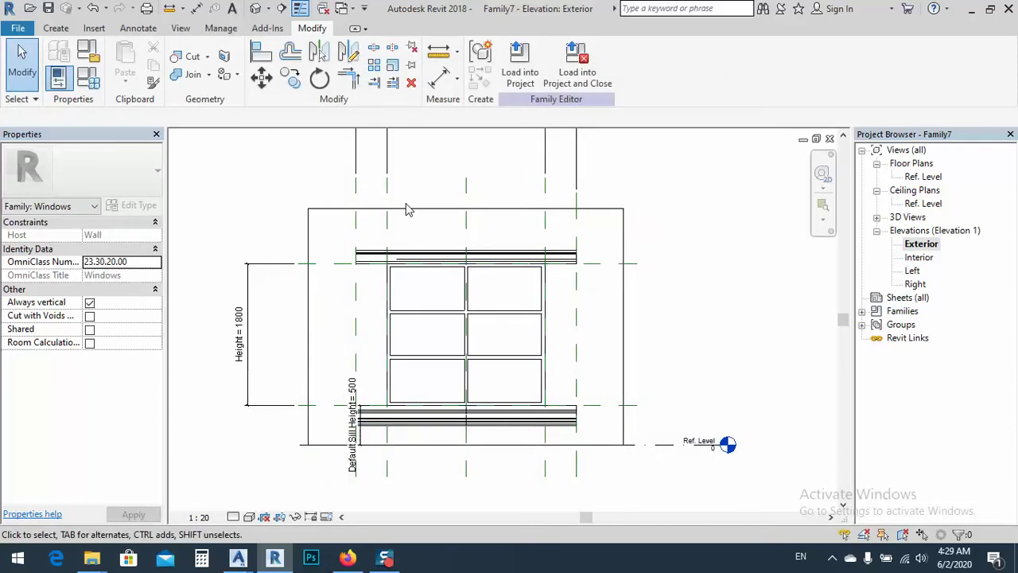
pyautogui.scroll(-1, 406, 209)
pyautogui.click(255, 9)
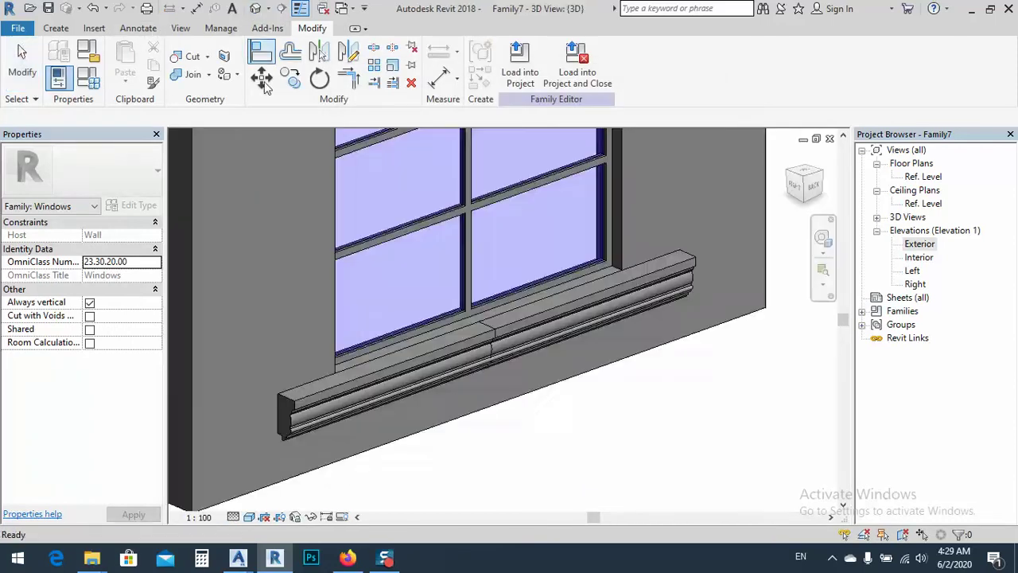
pyautogui.scroll(2, 422, 368)
pyautogui.scroll(-4, 397, 374)
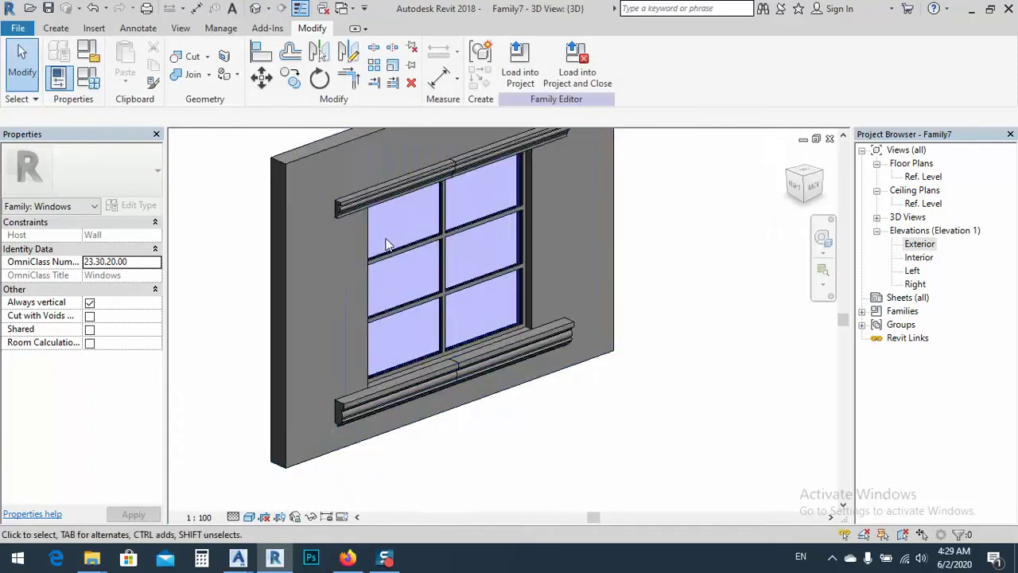
pyautogui.scroll(5, 354, 286)
pyautogui.moveTo(348, 299); pyautogui.dragTo(438, 330, button='middle')
pyautogui.scroll(-4, 435, 215)
pyautogui.scroll(3, 513, 345)
pyautogui.moveTo(514, 345); pyautogui.dragTo(461, 250, button='middle')
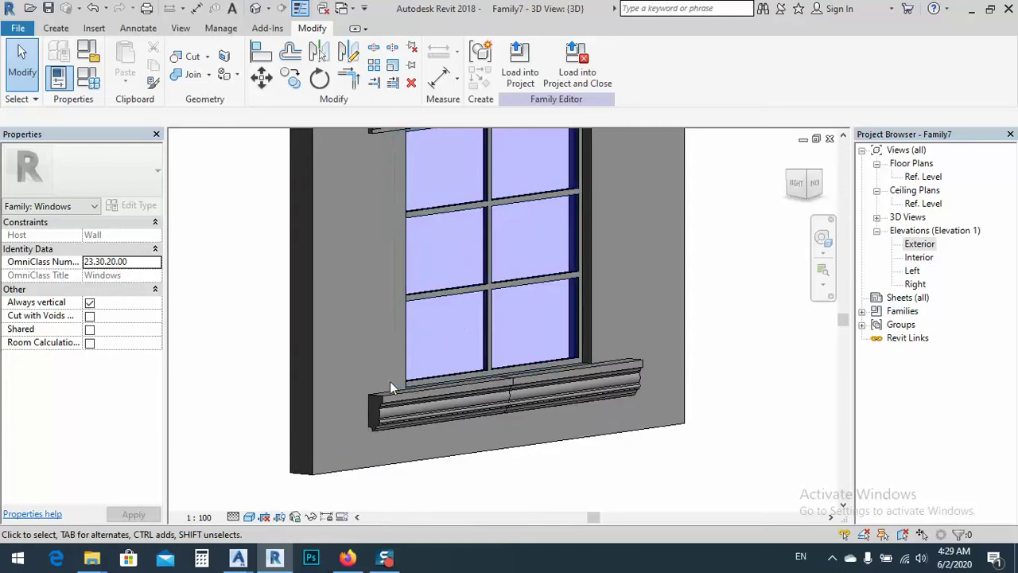
pyautogui.keyDown('shift'); pyautogui.moveTo(419, 417); pyautogui.dragTo(381, 393, button='middle'); pyautogui.keyUp('shift')
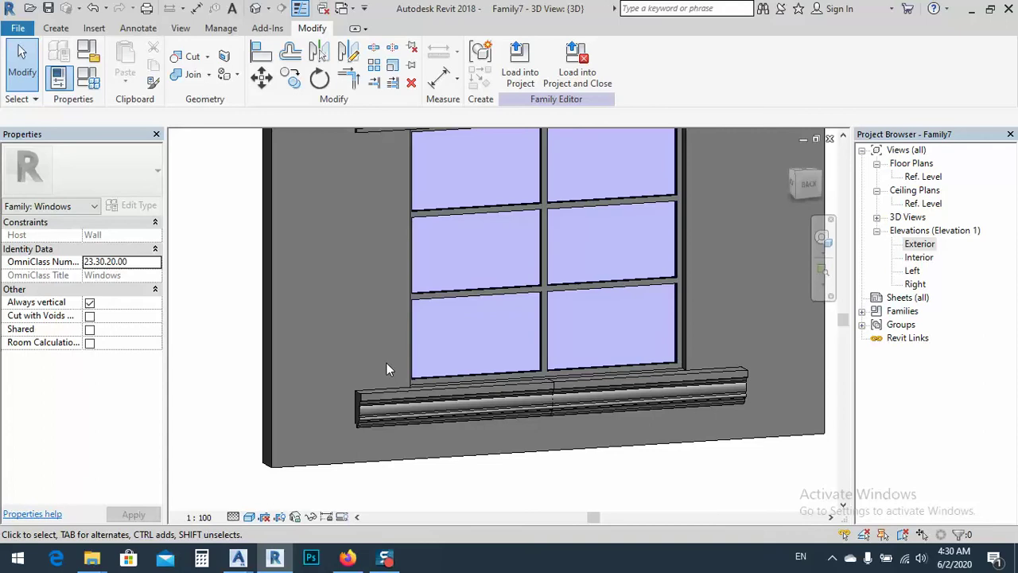
pyautogui.scroll(-2, 386, 363)
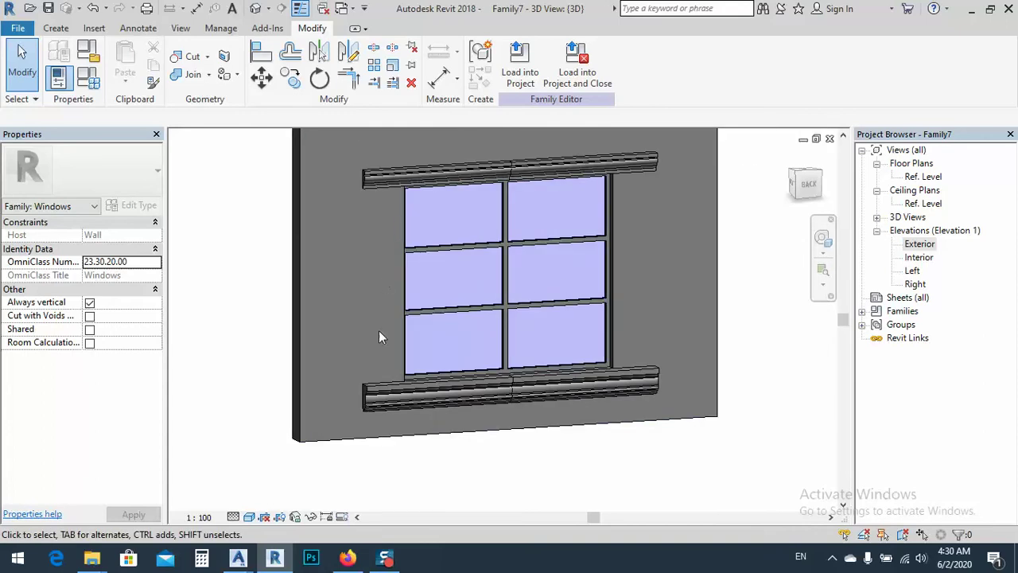
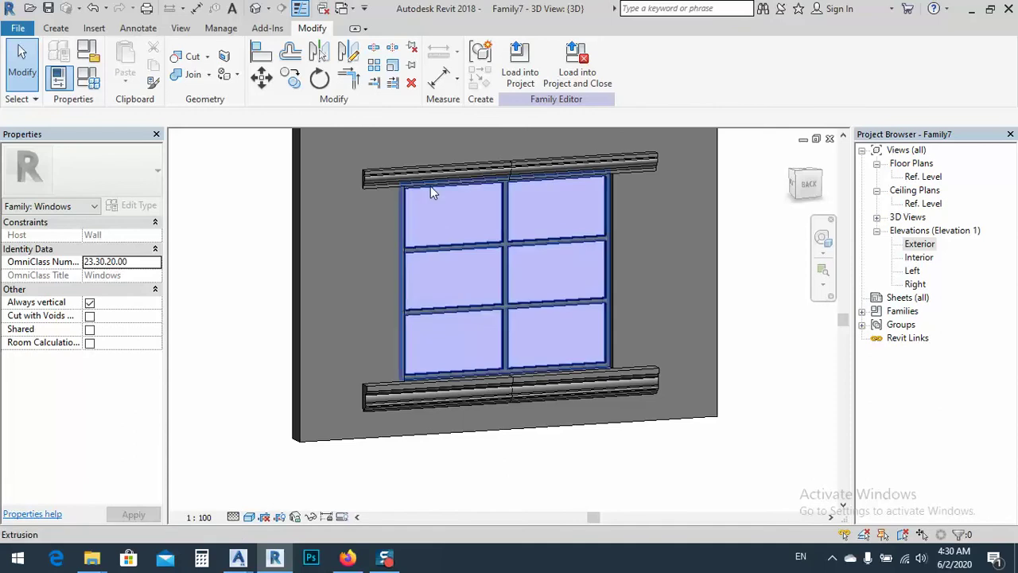
# Open the Exterior elevation and frame the whole window in the view
pyautogui.doubleClick(919, 244)
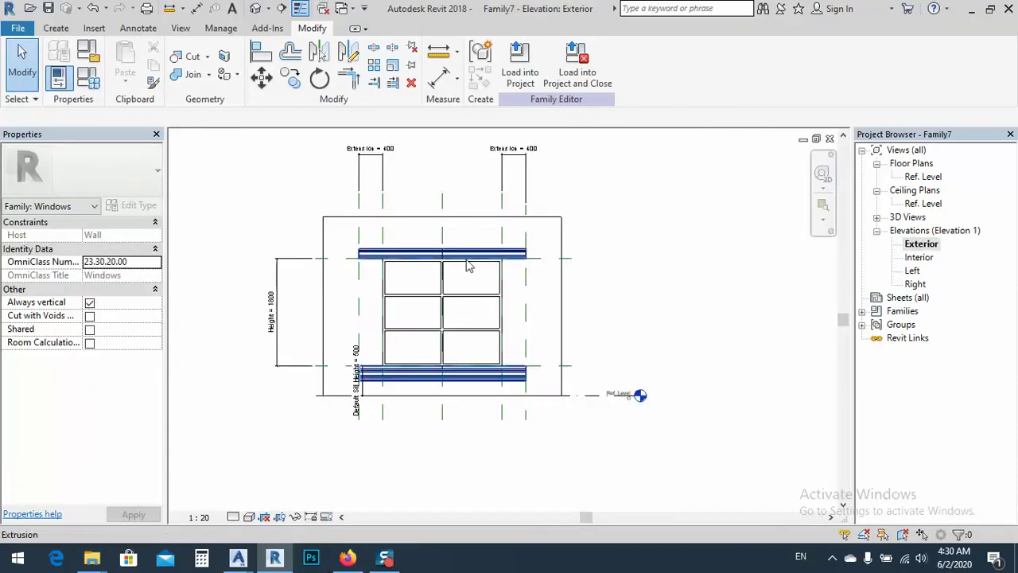
pyautogui.scroll(1, 379, 291)
pyautogui.moveTo(474, 263); pyautogui.dragTo(502, 216, button='middle')
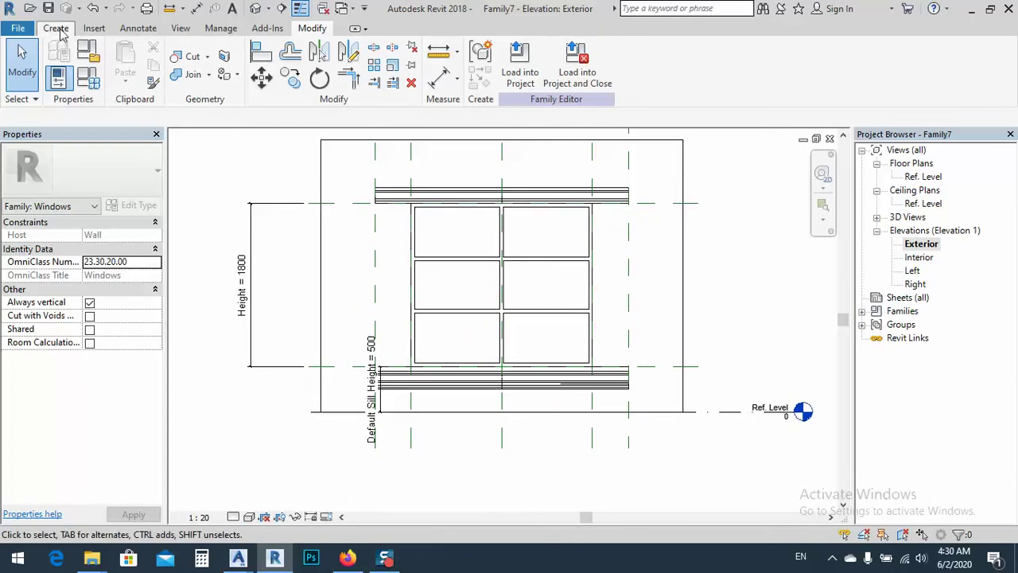
pyautogui.click(58, 28)
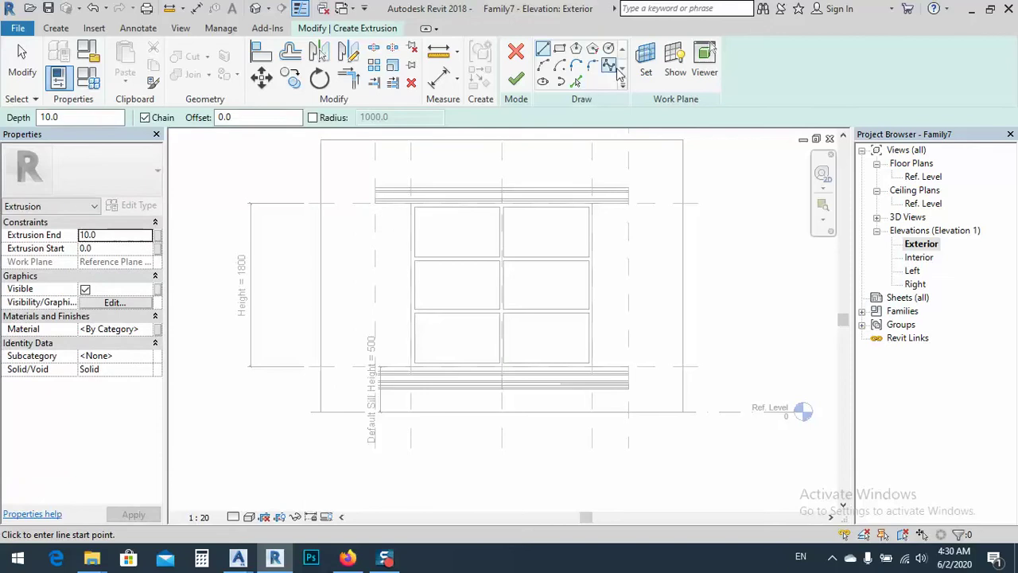
# Sketch the left 400-wide side panel rectangle from head to sill and lock its edges
pyautogui.click(560, 51)
pyautogui.scroll(5, 381, 217)
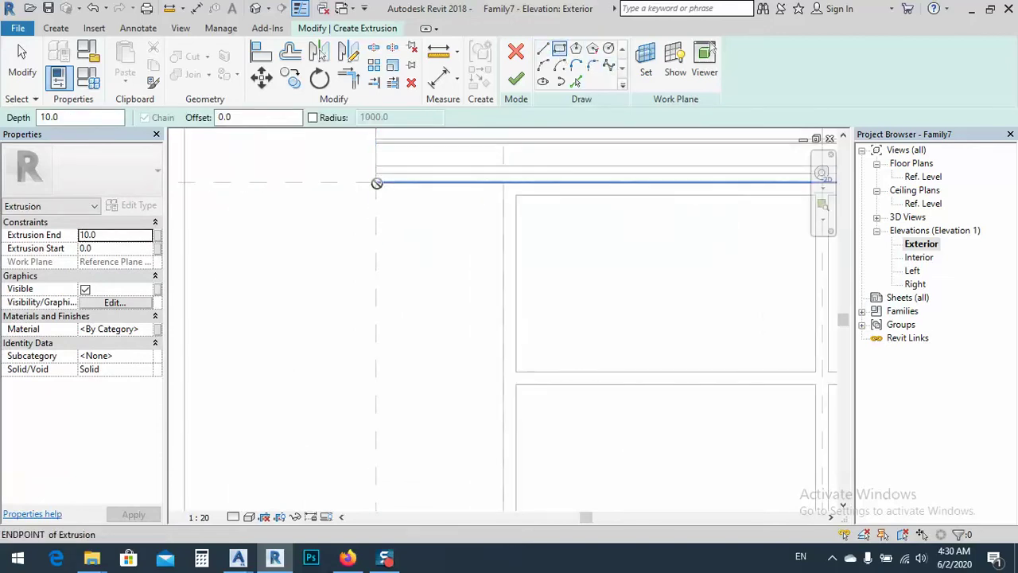
pyautogui.click(377, 183)
pyautogui.scroll(-4, 442, 238)
pyautogui.moveTo(431, 268); pyautogui.dragTo(442, 326, button='middle')
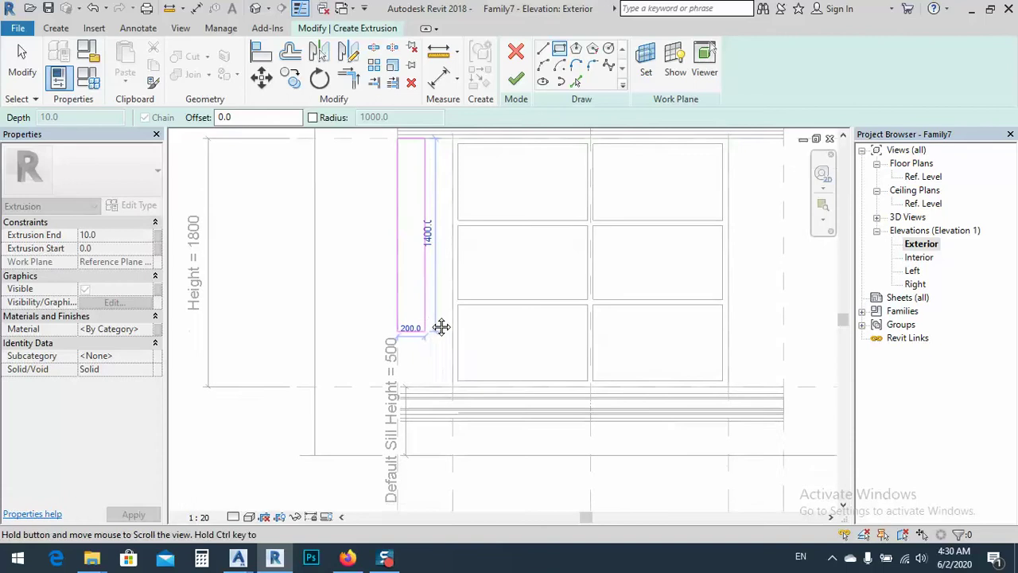
pyautogui.scroll(3, 449, 358)
pyautogui.click(467, 374)
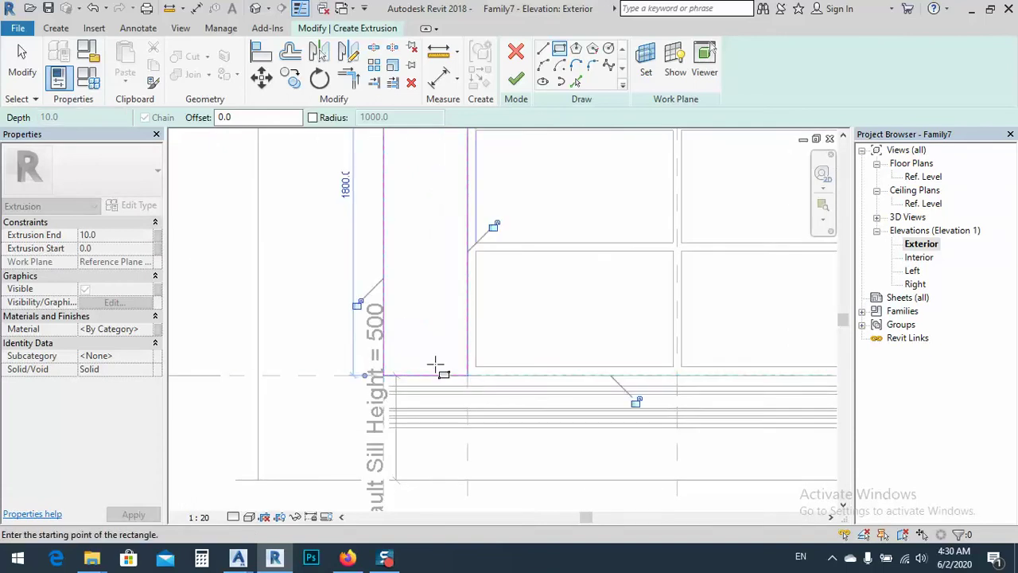
pyautogui.click(358, 306)
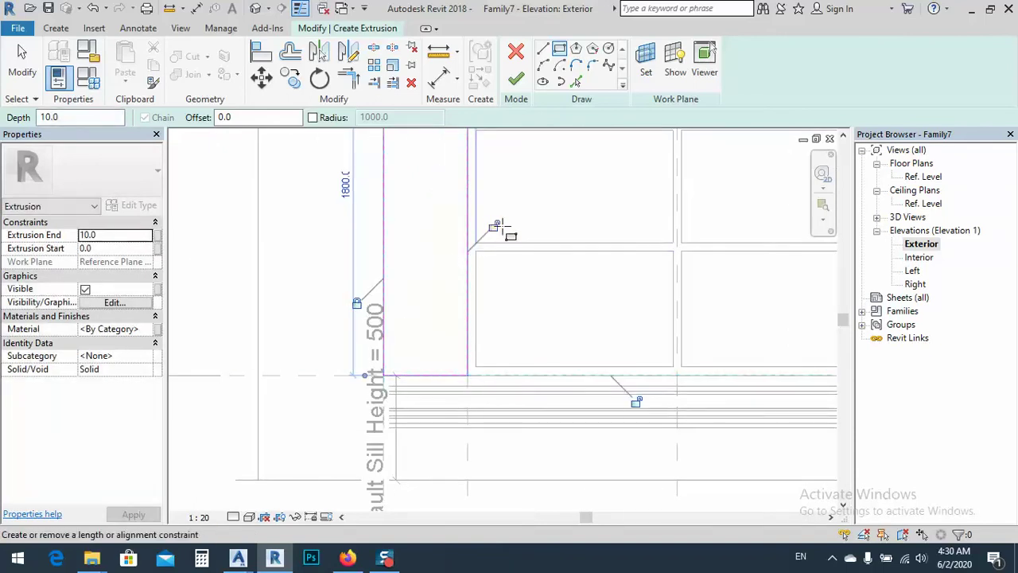
pyautogui.click(635, 401)
pyautogui.scroll(-2, 461, 413)
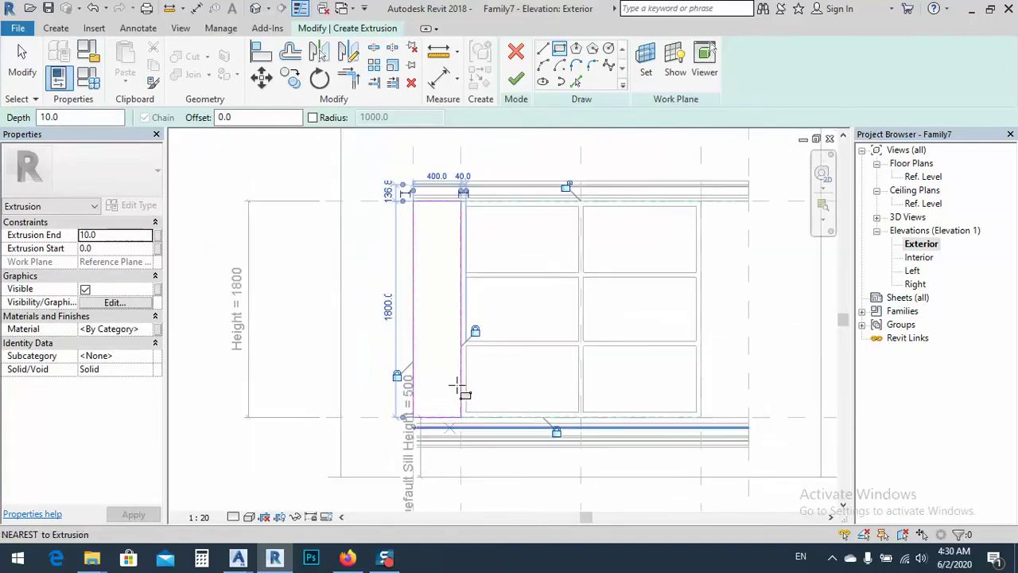
pyautogui.scroll(3, 451, 205)
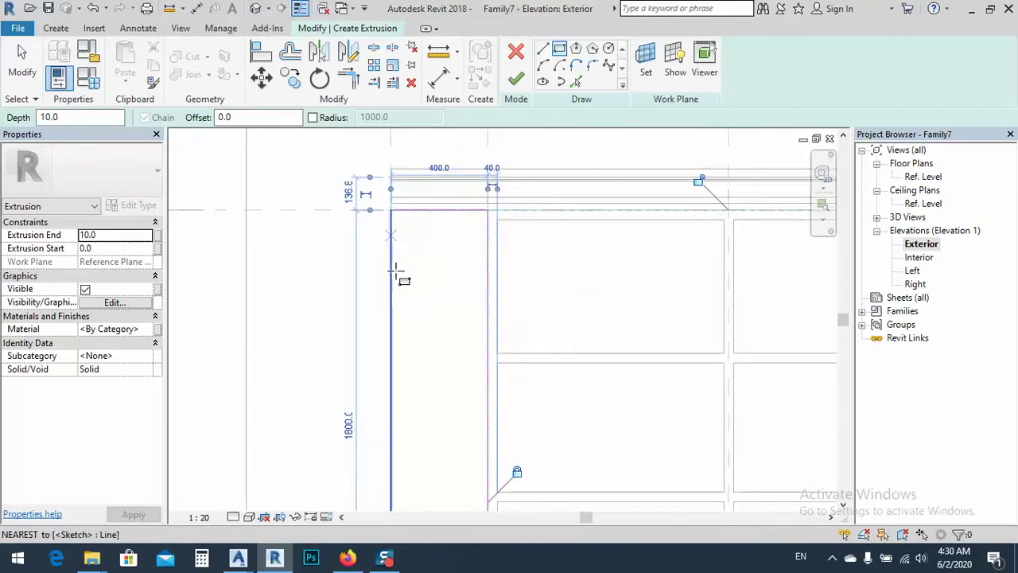
pyautogui.click(595, 205)
# Sketch the matching right side panel rectangle and finish the 10.0-deep extrusion
pyautogui.moveTo(711, 291); pyautogui.dragTo(444, 243, button='middle')
pyautogui.click(521, 178)
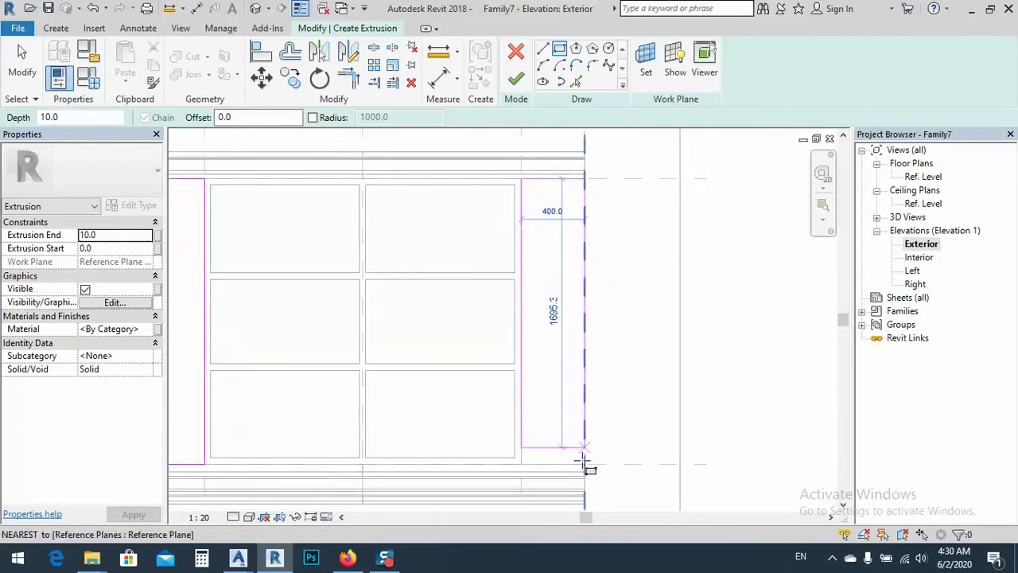
pyautogui.click(585, 464)
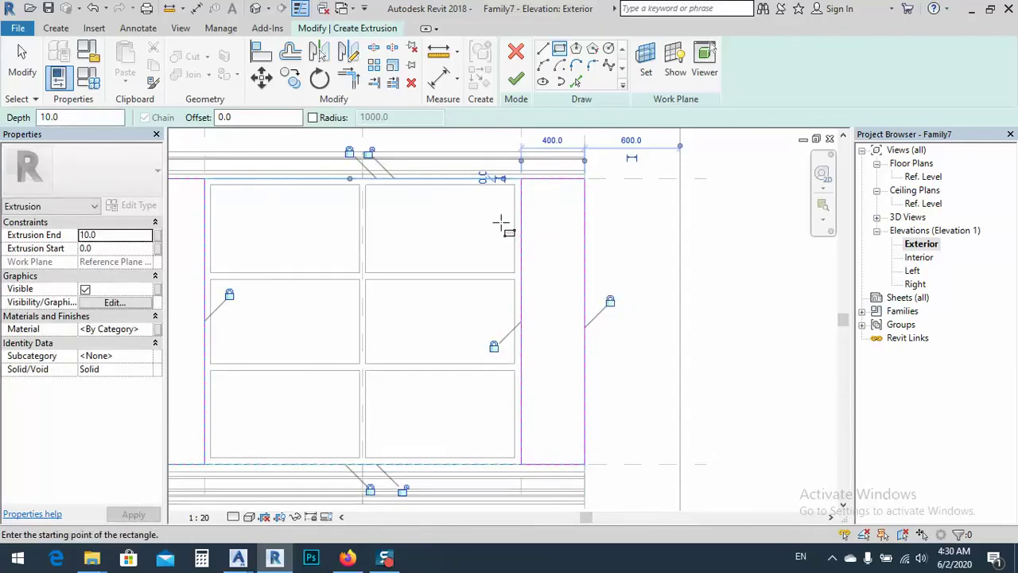
pyautogui.scroll(-3, 494, 296)
pyautogui.scroll(3, 439, 413)
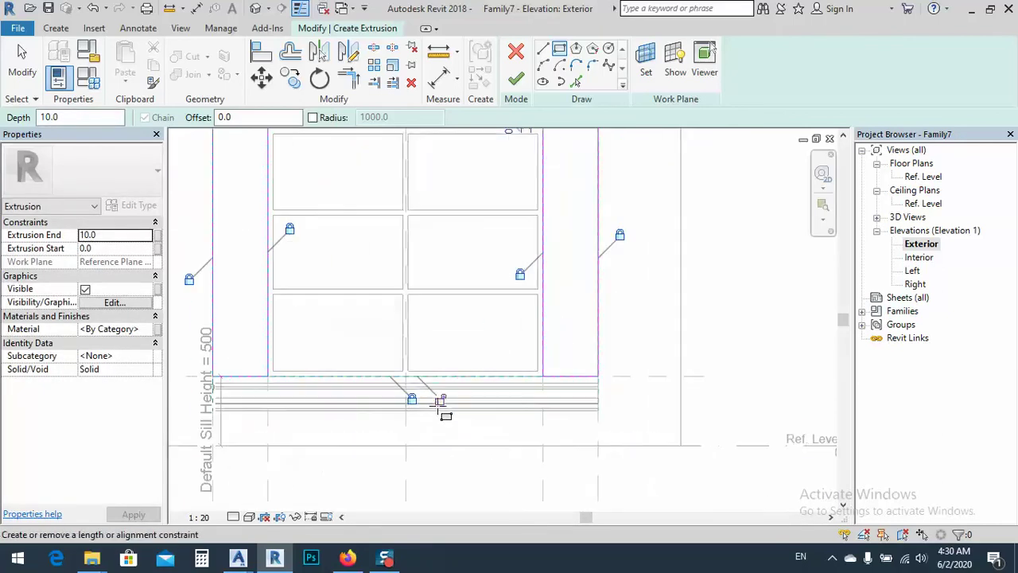
pyautogui.scroll(-2, 435, 362)
pyautogui.scroll(2, 421, 225)
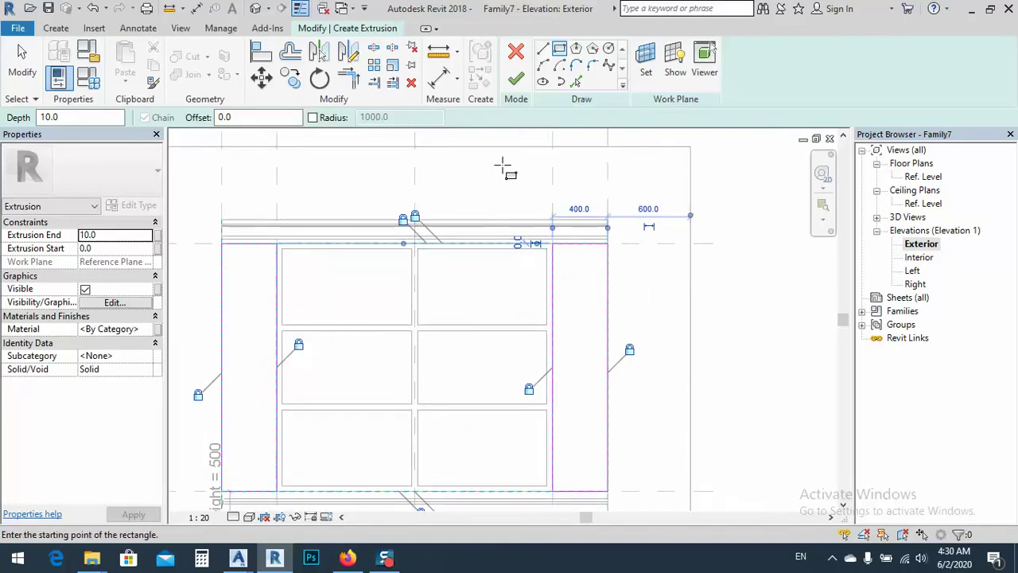
pyautogui.moveTo(336, 272); pyautogui.dragTo(468, 214, button='middle')
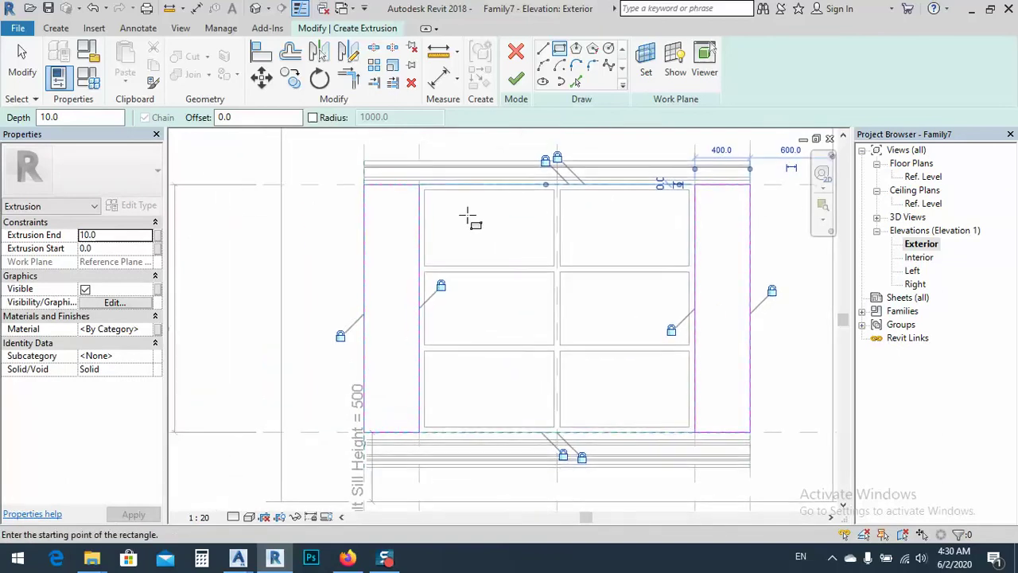
pyautogui.click(515, 79)
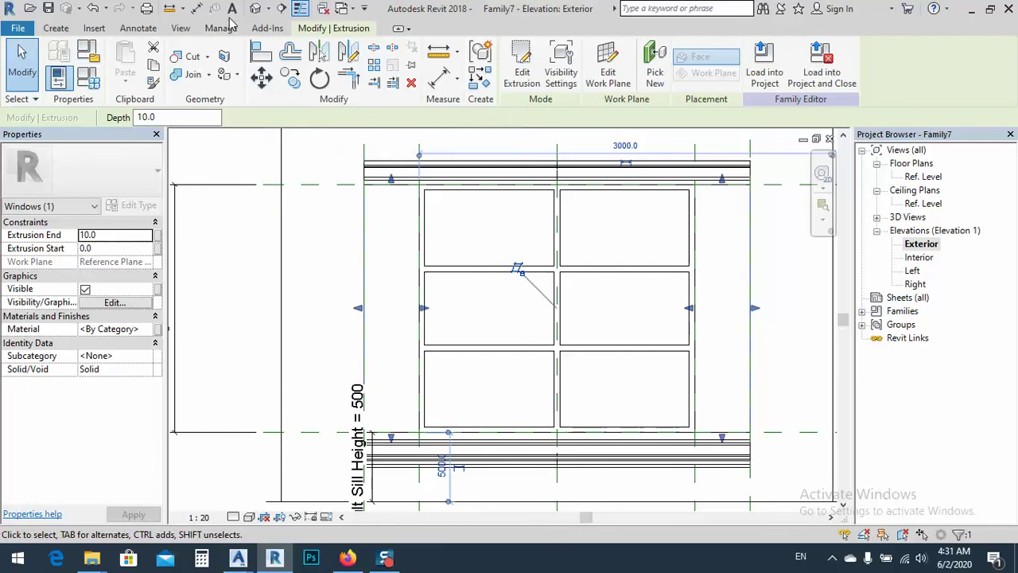
# In the default 3D view, select the new side panel extrusion
pyautogui.click(256, 8)
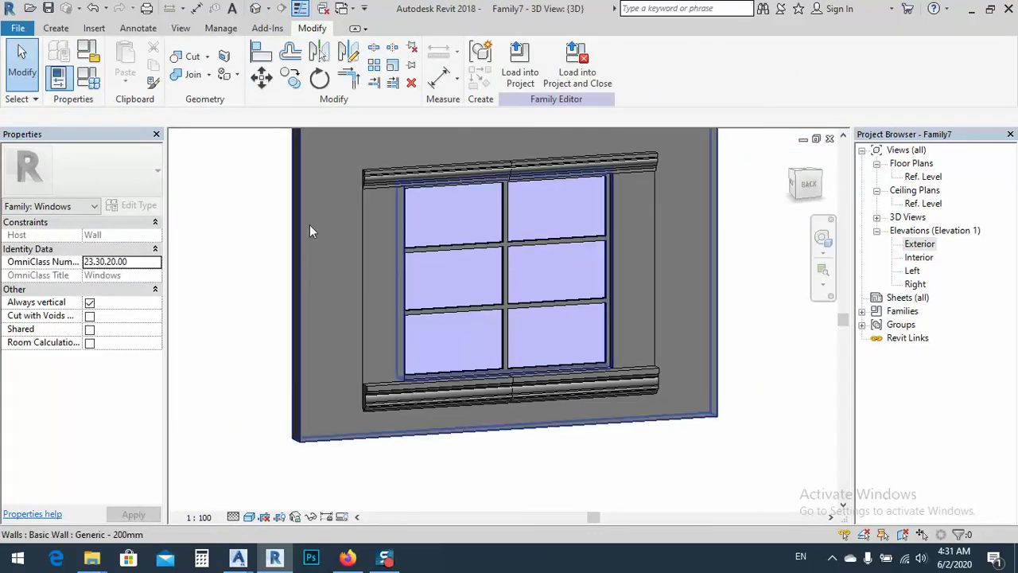
pyautogui.keyDown('shift'); pyautogui.moveTo(377, 262); pyautogui.dragTo(384, 349, button='middle'); pyautogui.keyUp('shift')
pyautogui.click(374, 355)
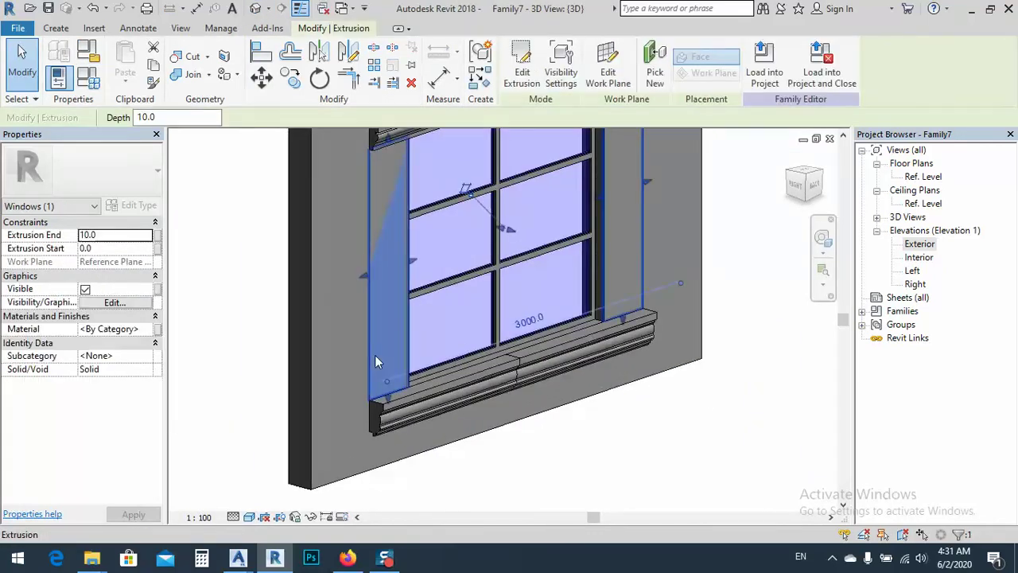
# Set the side panel extrusion to run from Start 0 to End 200
pyautogui.click(107, 249)
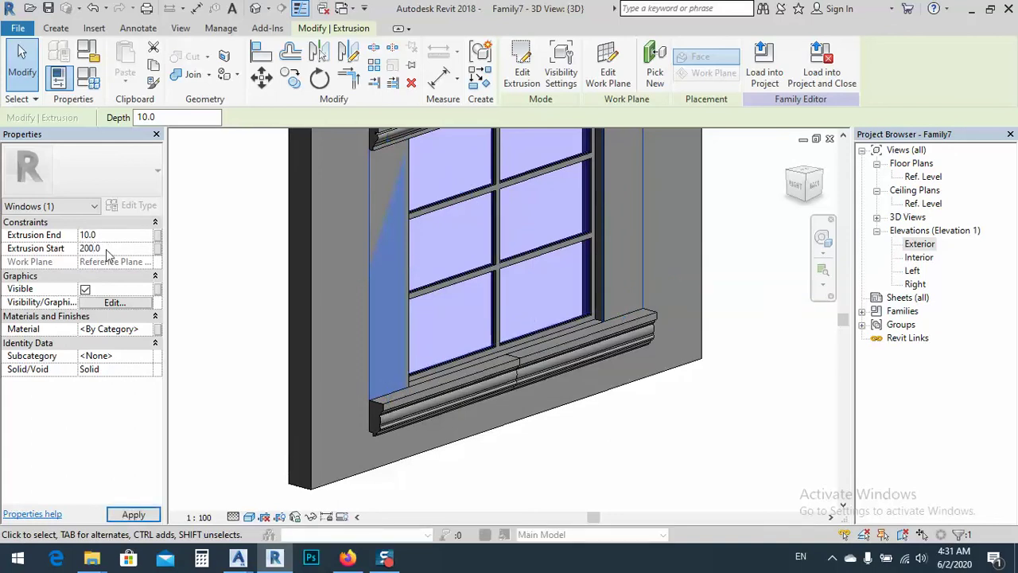
pyautogui.click(133, 515)
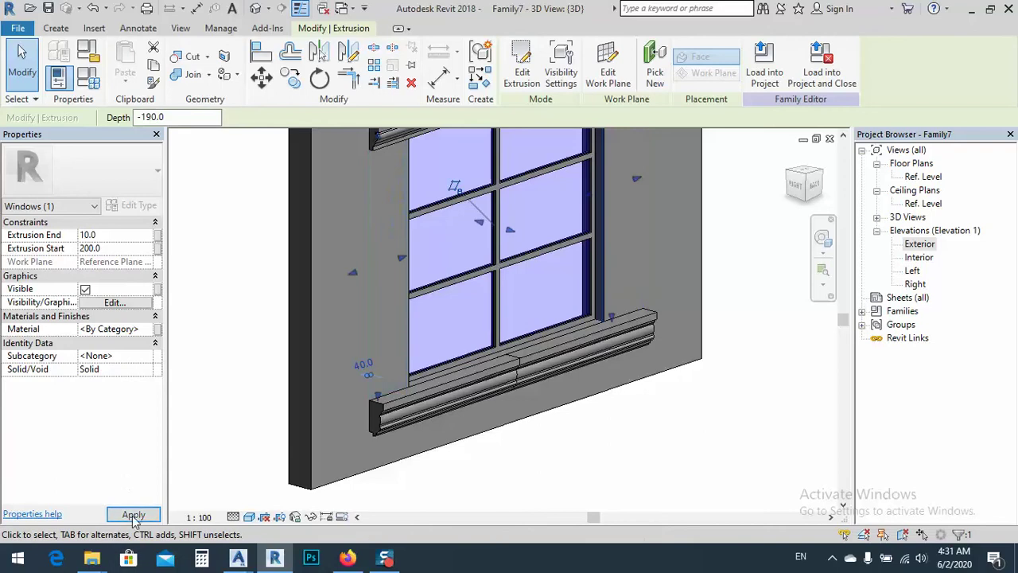
pyautogui.click(119, 248)
pyautogui.write('0')
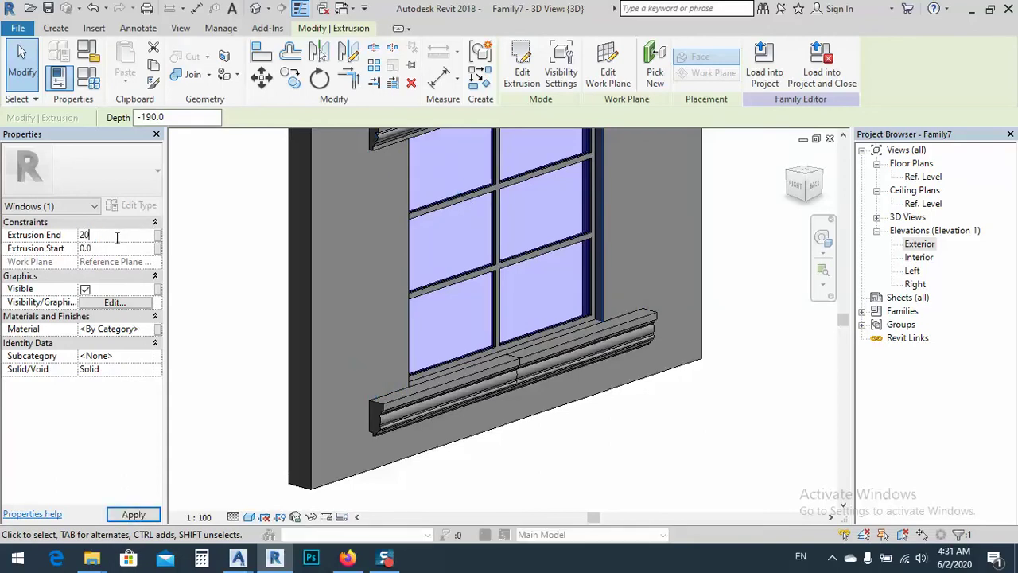
pyautogui.click(149, 519)
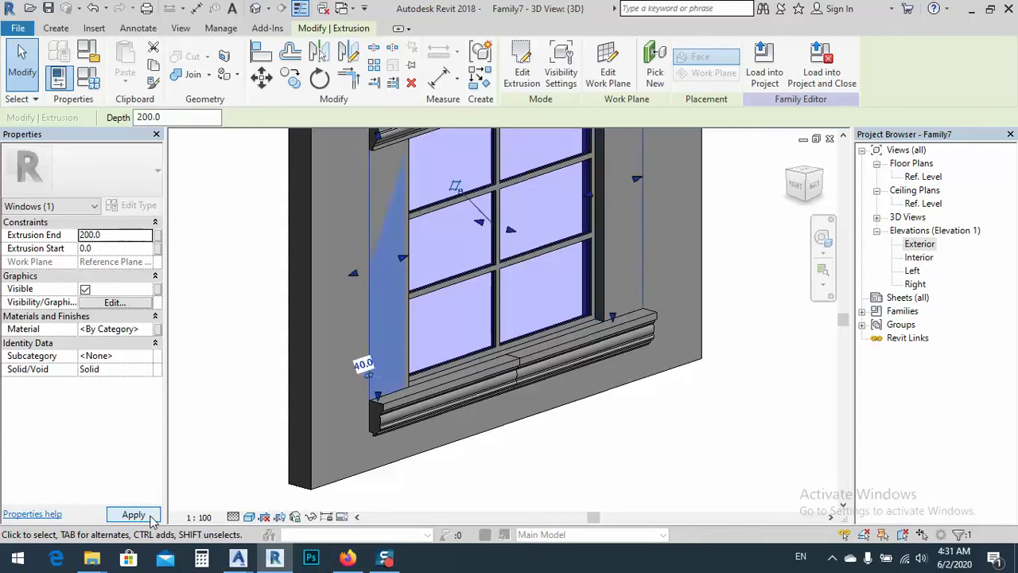
pyautogui.moveTo(279, 265); pyautogui.dragTo(295, 342, button='middle')
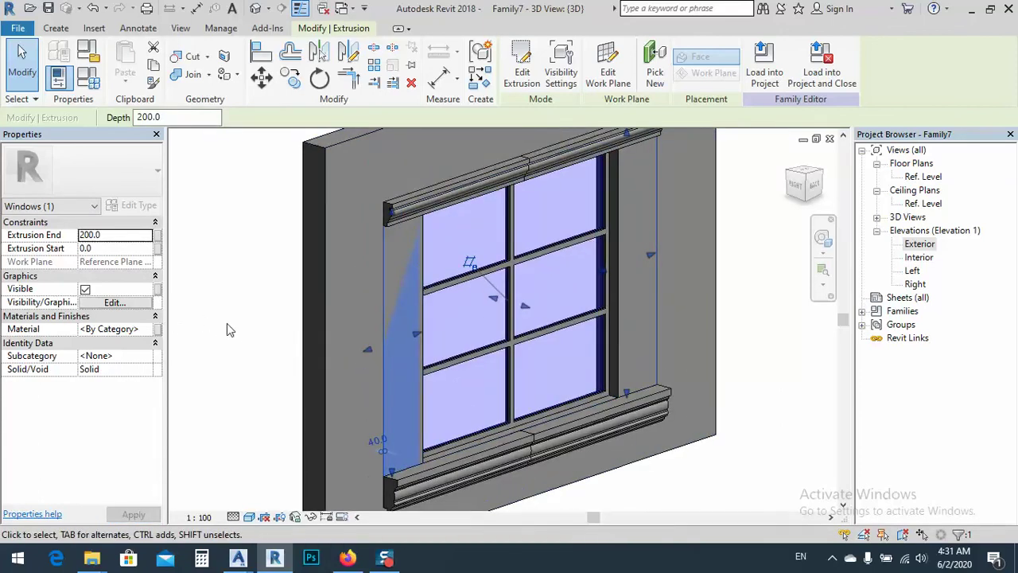
pyautogui.click(242, 395)
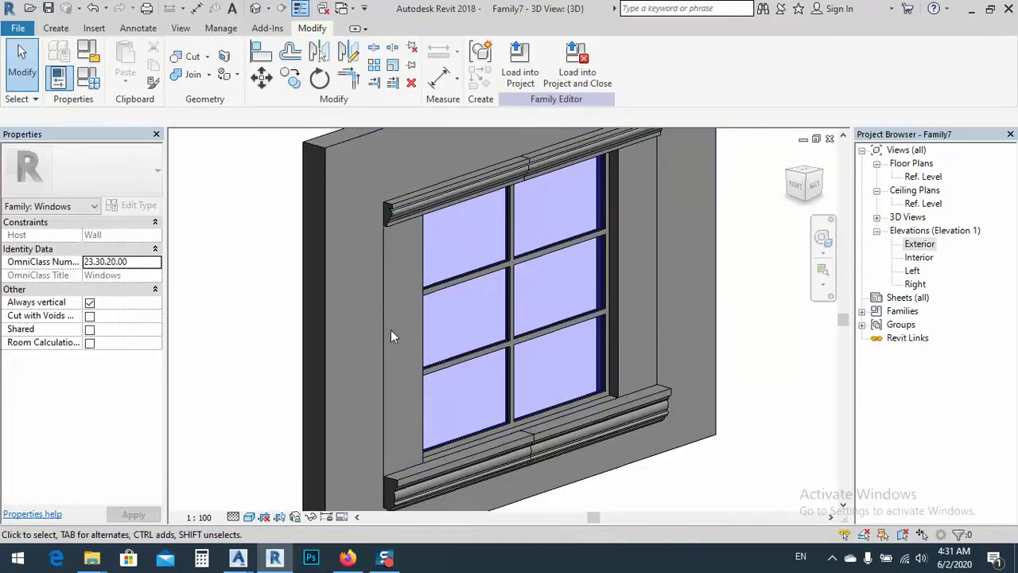
pyautogui.click(387, 333)
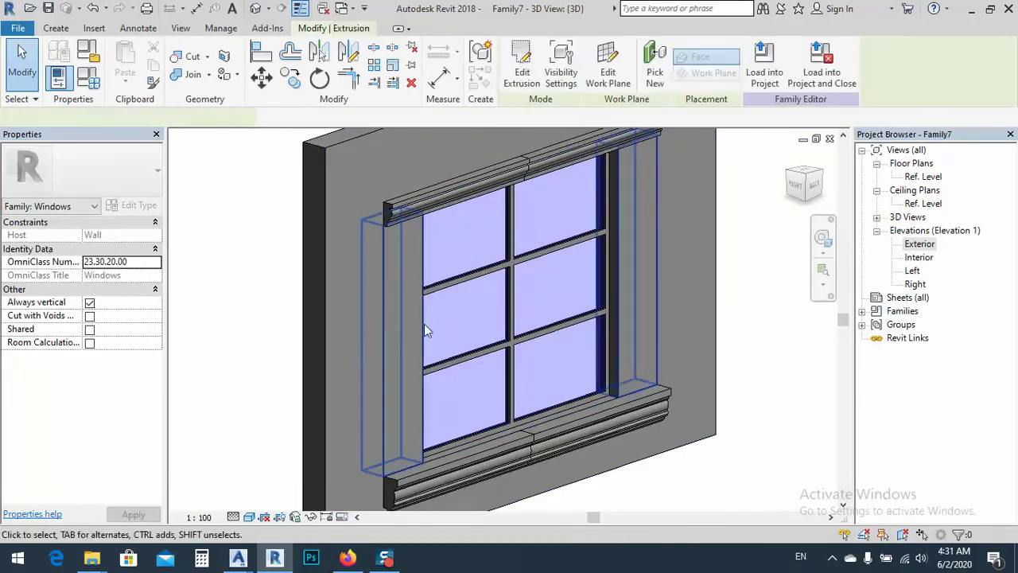
# In the Right elevation, drag the extrusion faces to -69.6 and 0 and detach it from its work plane
pyautogui.doubleClick(915, 285)
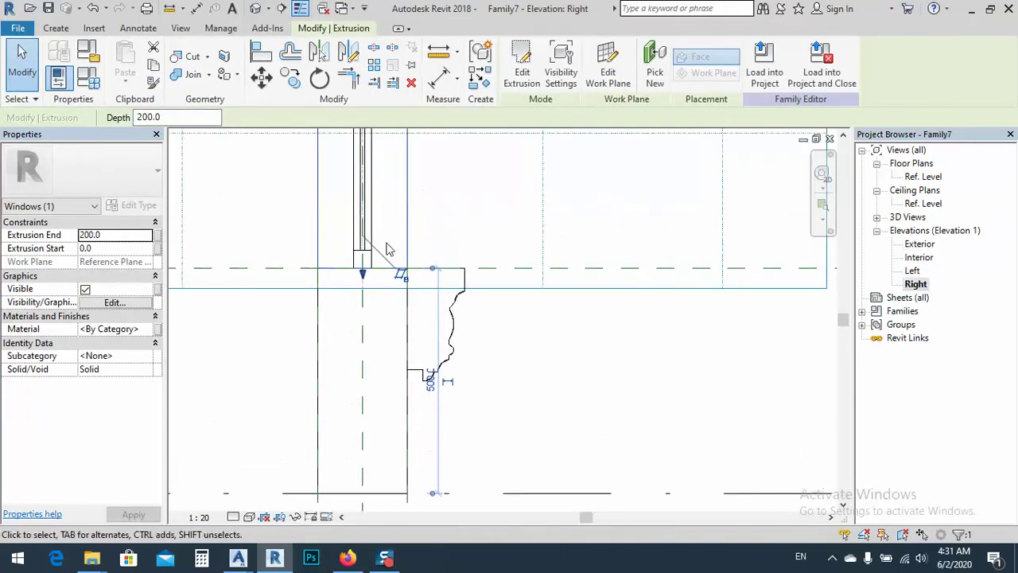
pyautogui.scroll(-4, 386, 249)
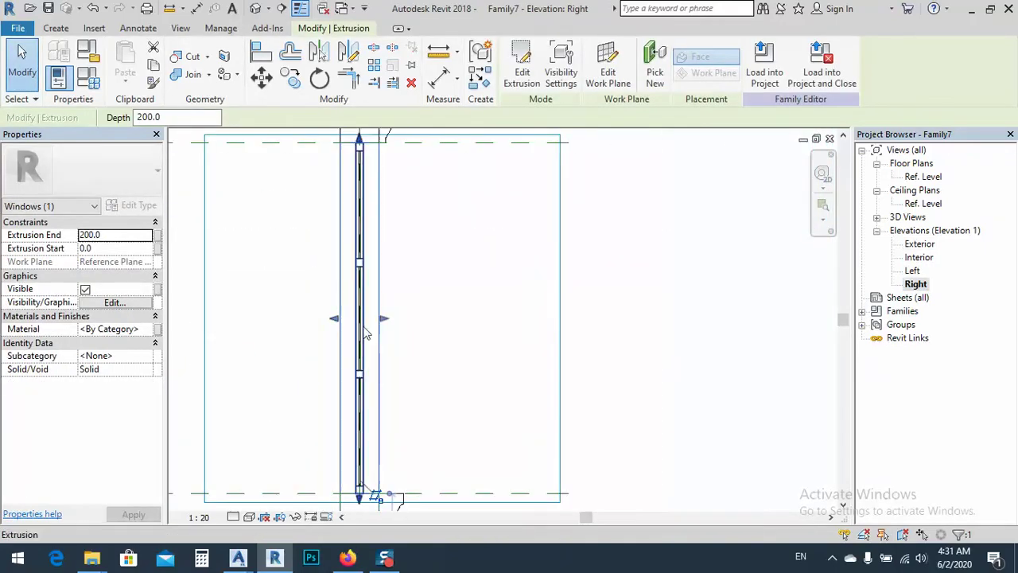
pyautogui.scroll(4, 364, 333)
pyautogui.moveTo(338, 318); pyautogui.dragTo(416, 318)
pyautogui.moveTo(420, 227); pyautogui.dragTo(404, 332, button='middle')
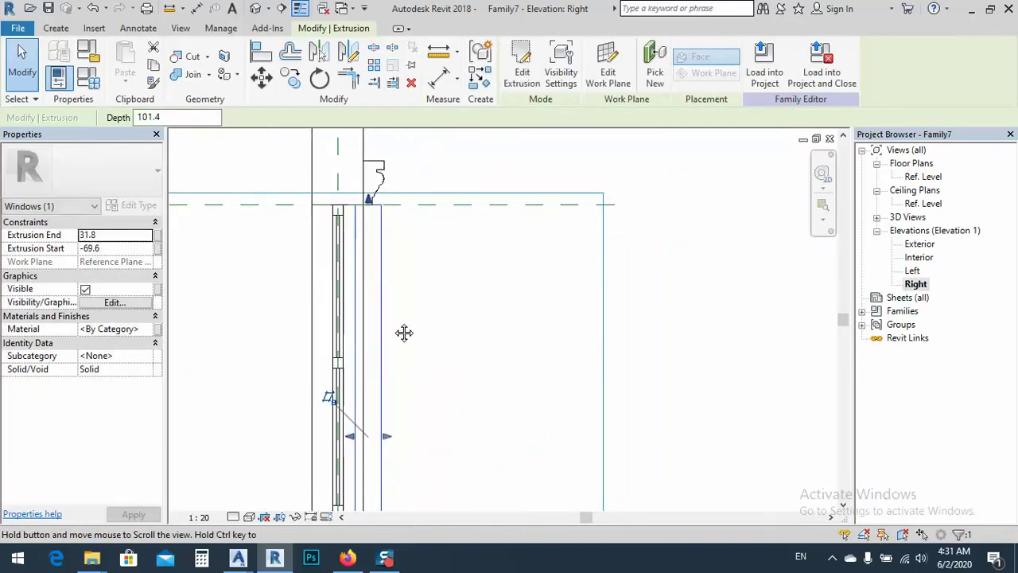
pyautogui.scroll(1, 344, 414)
pyautogui.moveTo(354, 431); pyautogui.dragTo(337, 296)
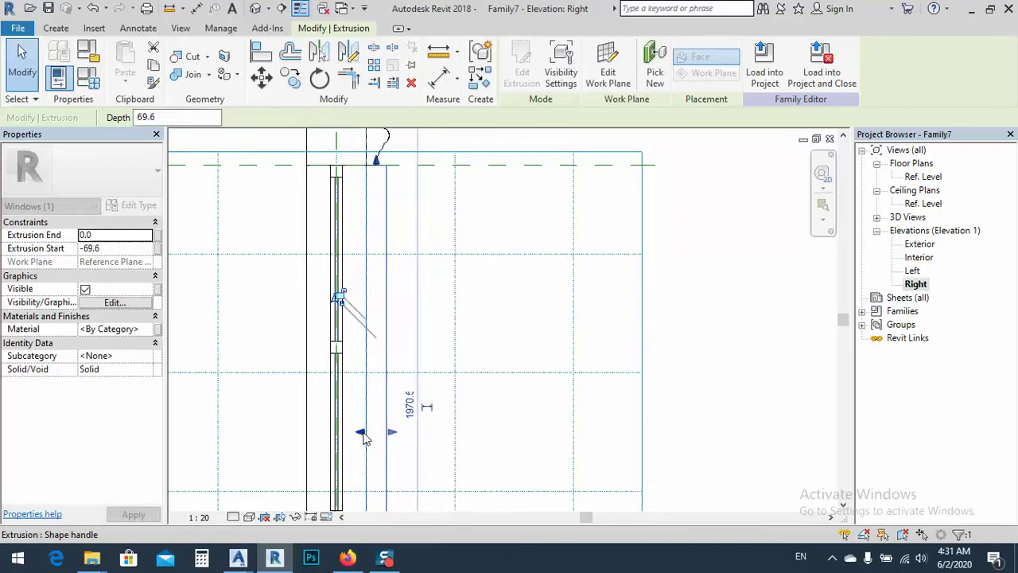
pyautogui.scroll(2, 336, 296)
pyautogui.click(340, 301)
pyautogui.scroll(2, 338, 290)
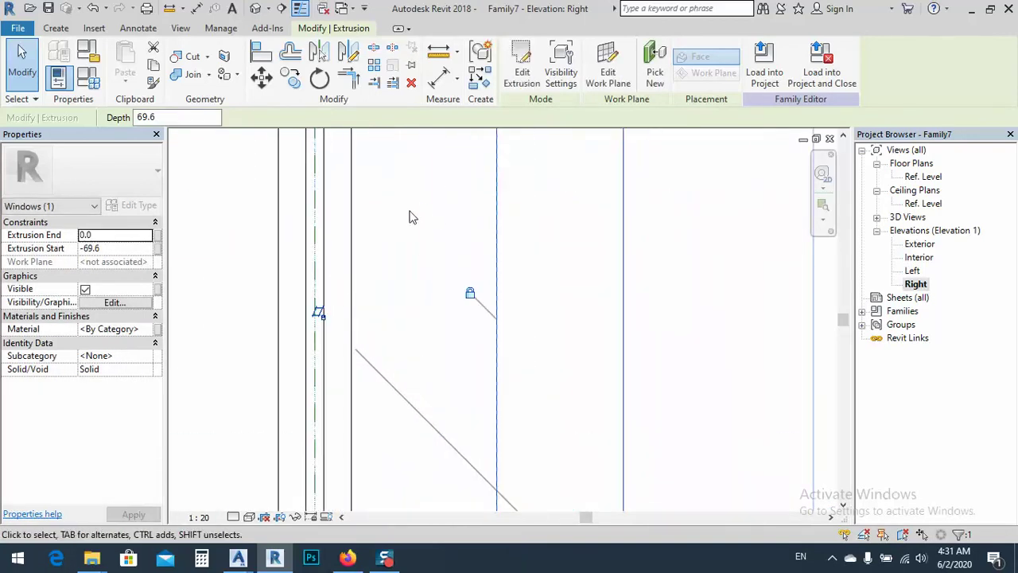
pyautogui.scroll(-5, 411, 217)
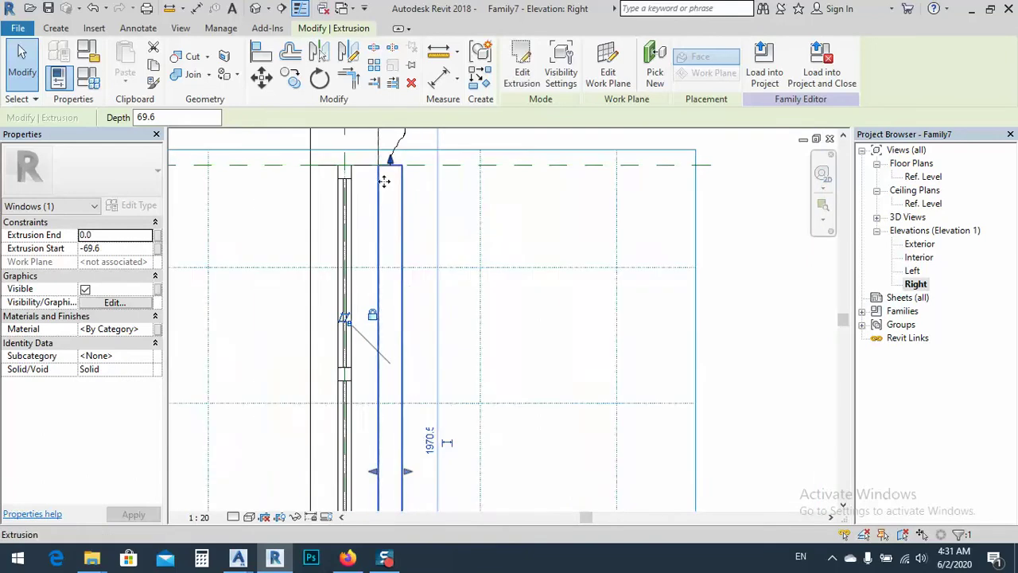
pyautogui.press('Escape')
# Set the extrusion start to -50 for a 50.0 depth and return to the 3D view
pyautogui.scroll(5, 407, 265)
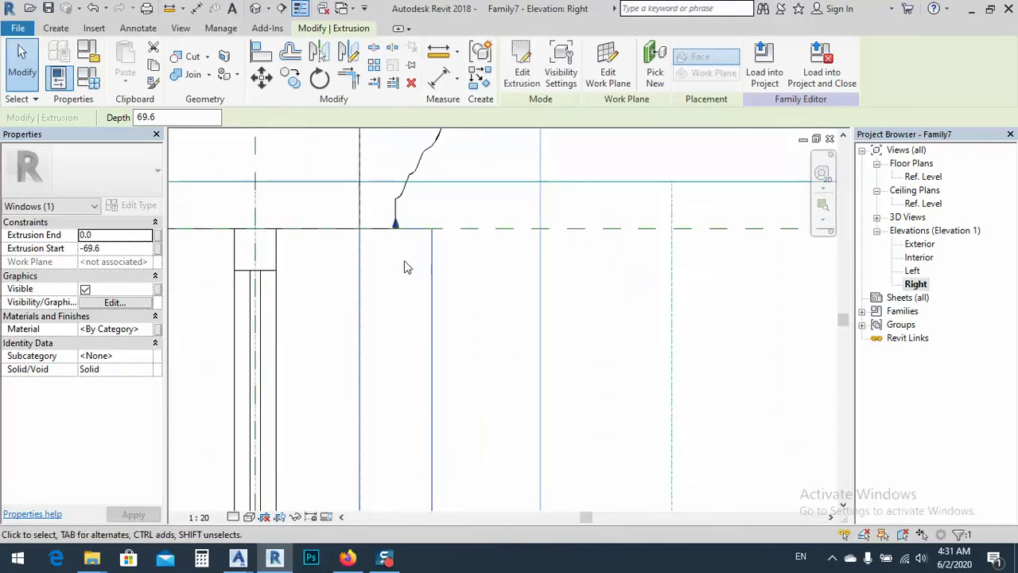
pyautogui.scroll(-4, 390, 222)
pyautogui.click(403, 282)
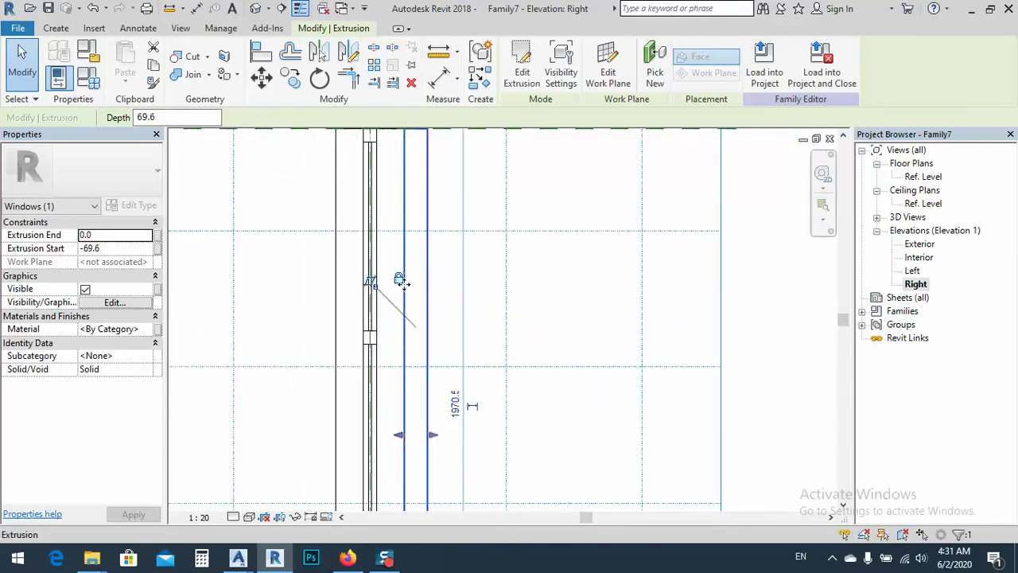
pyautogui.click(121, 249)
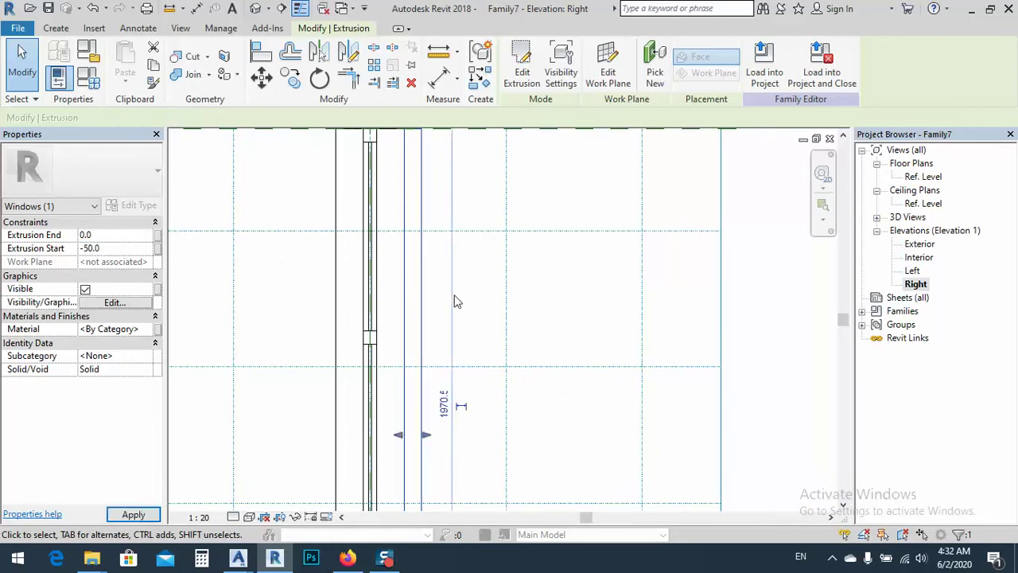
pyautogui.scroll(3, 438, 218)
pyautogui.moveTo(438, 218); pyautogui.dragTo(438, 332, button='middle')
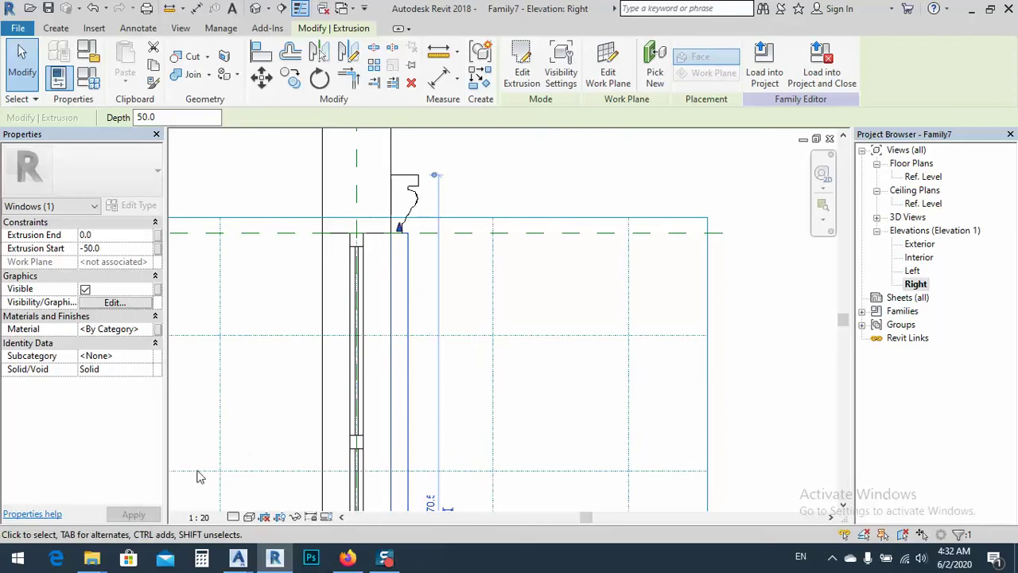
pyautogui.moveTo(264, 366); pyautogui.dragTo(280, 299, button='middle')
pyautogui.click(477, 250)
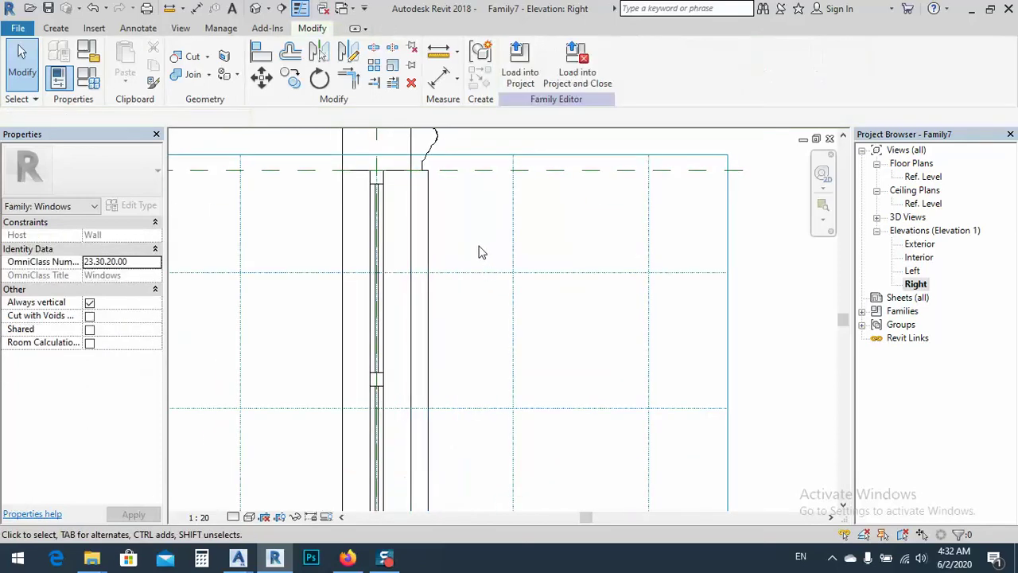
pyautogui.scroll(-1, 475, 247)
pyautogui.click(255, 8)
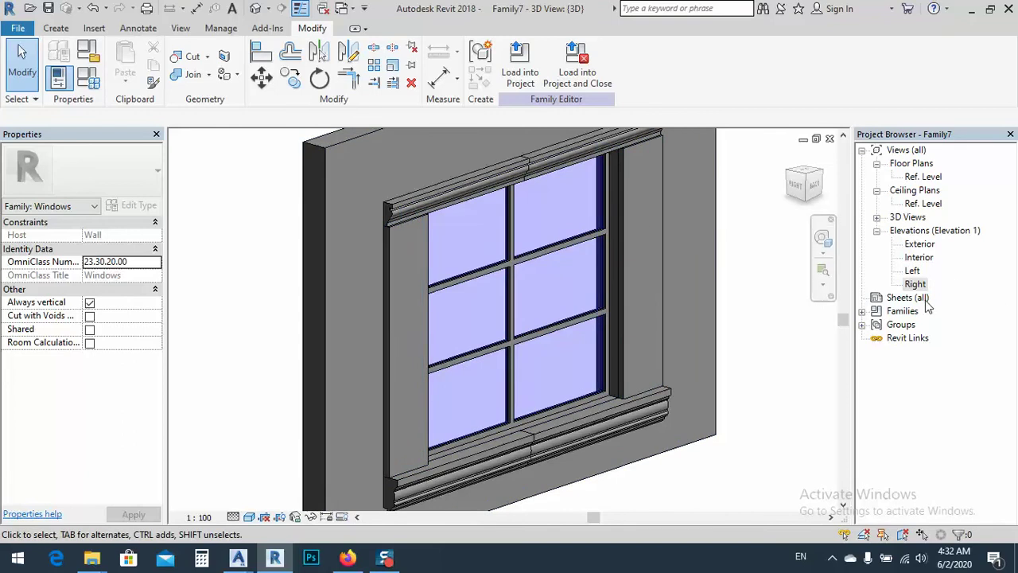
# Reopen the Exterior elevation and select the 50.0-deep side-frame extrusion
pyautogui.doubleClick(922, 244)
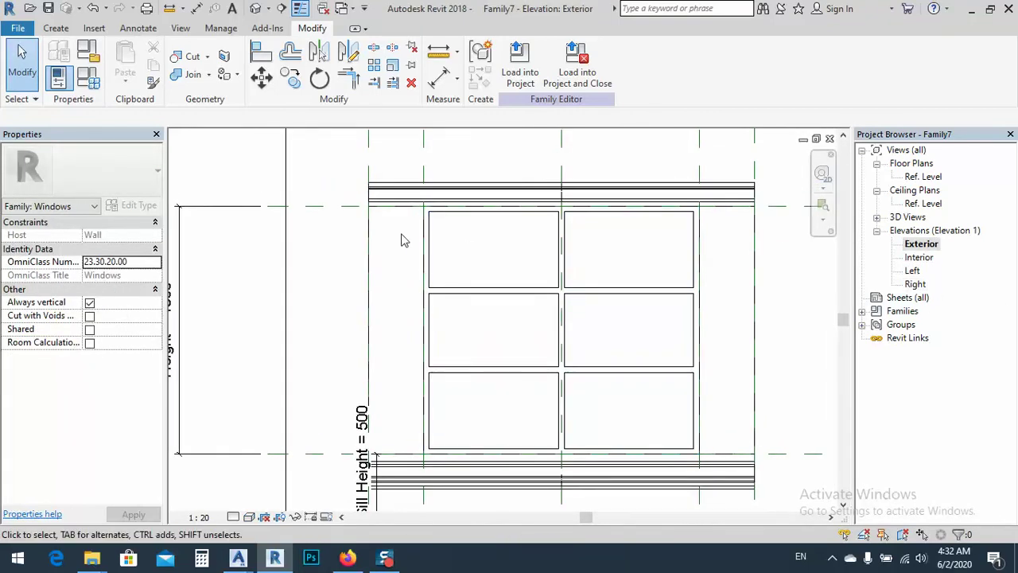
pyautogui.click(371, 240)
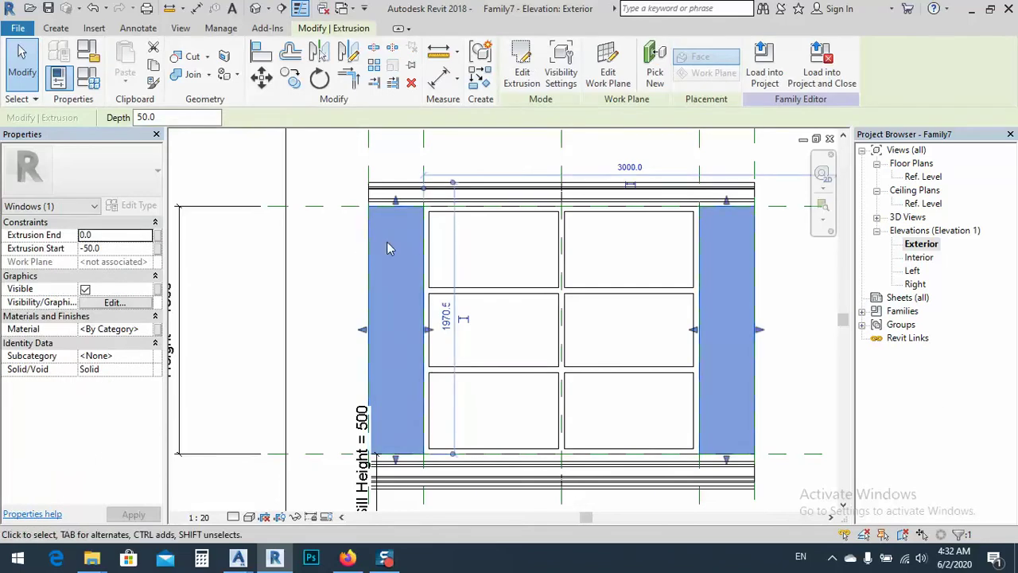
# Edit the side-frame sketch and draw a narrow rectangle up the left fin
pyautogui.click(522, 85)
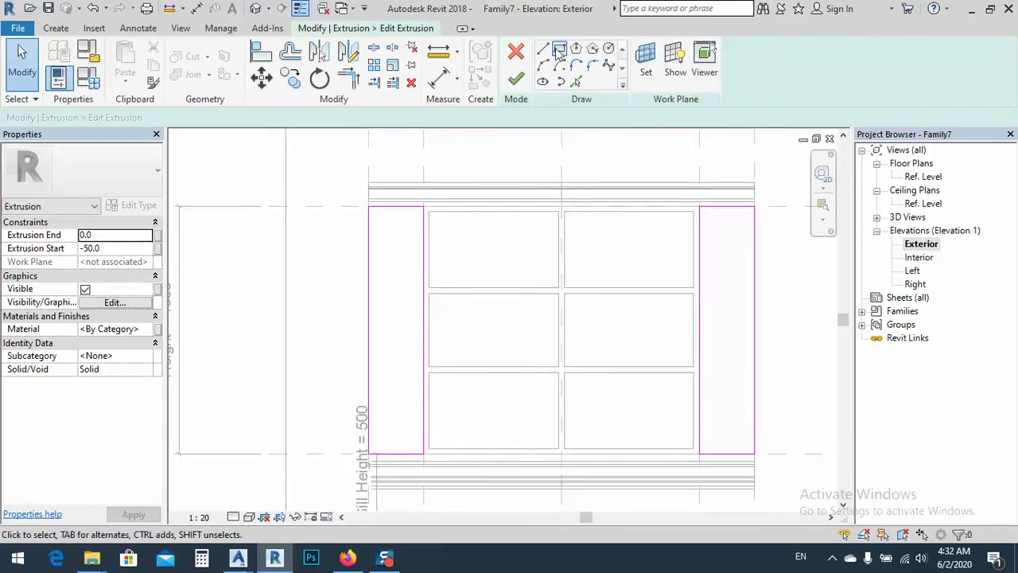
pyautogui.click(559, 51)
pyautogui.scroll(4, 382, 218)
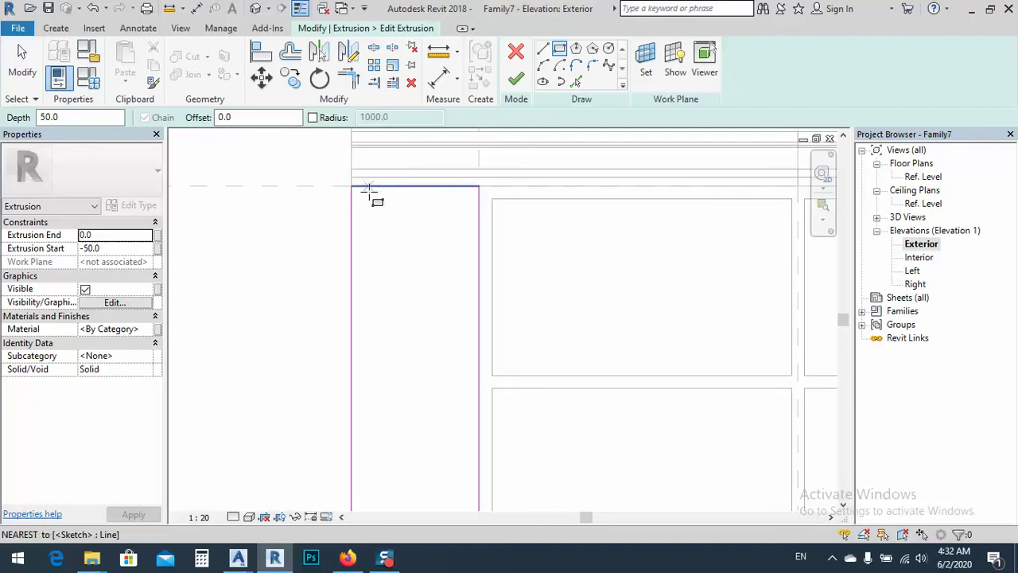
pyautogui.click(363, 199)
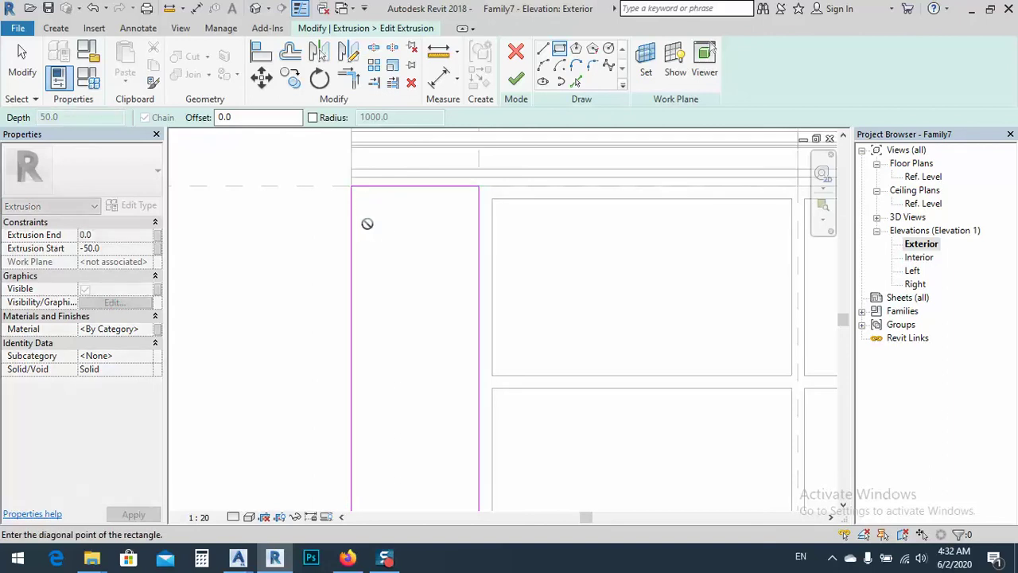
pyautogui.scroll(-2, 387, 243)
pyautogui.scroll(-3, 364, 409)
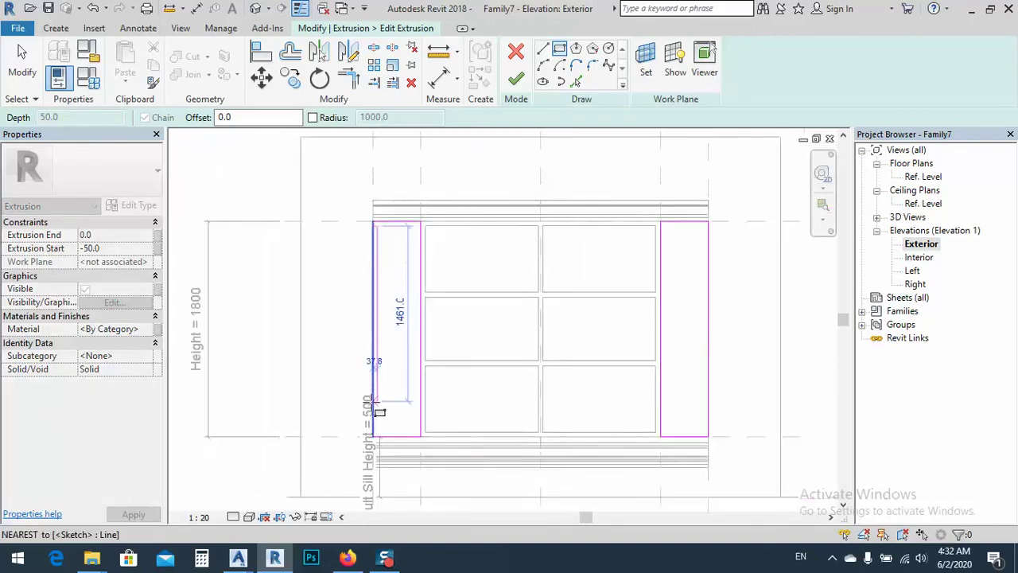
pyautogui.scroll(4, 395, 438)
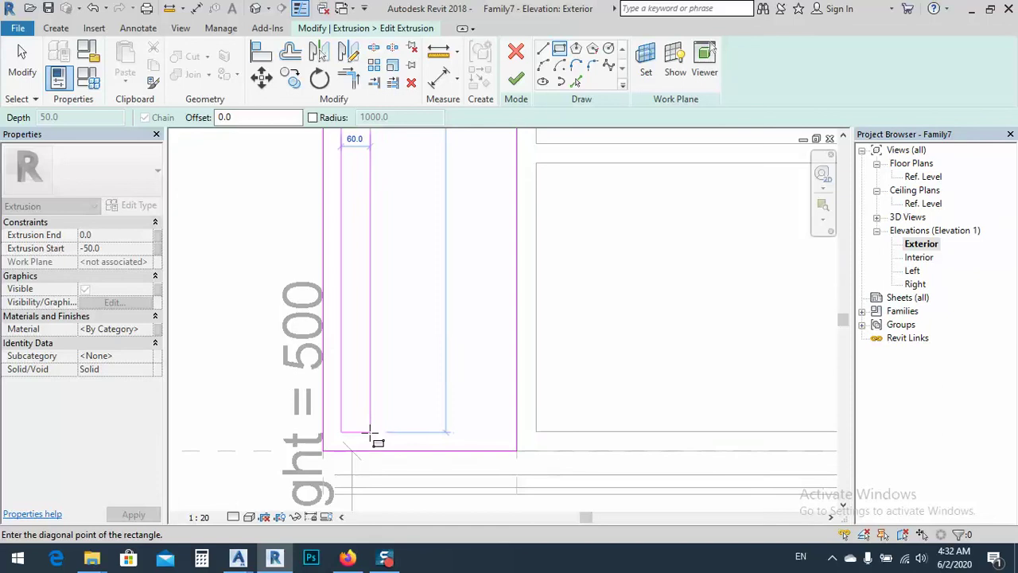
pyautogui.click(364, 433)
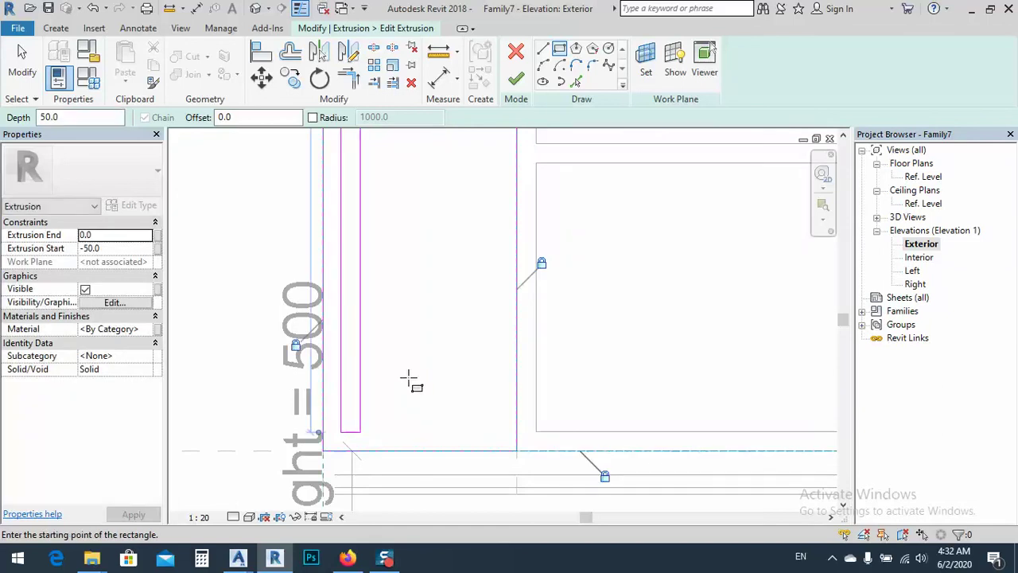
pyautogui.press('Escape')
# Change the 37.8 gap beside the rectangle's long side to 40
pyautogui.click(361, 417)
pyautogui.scroll(-1, 363, 441)
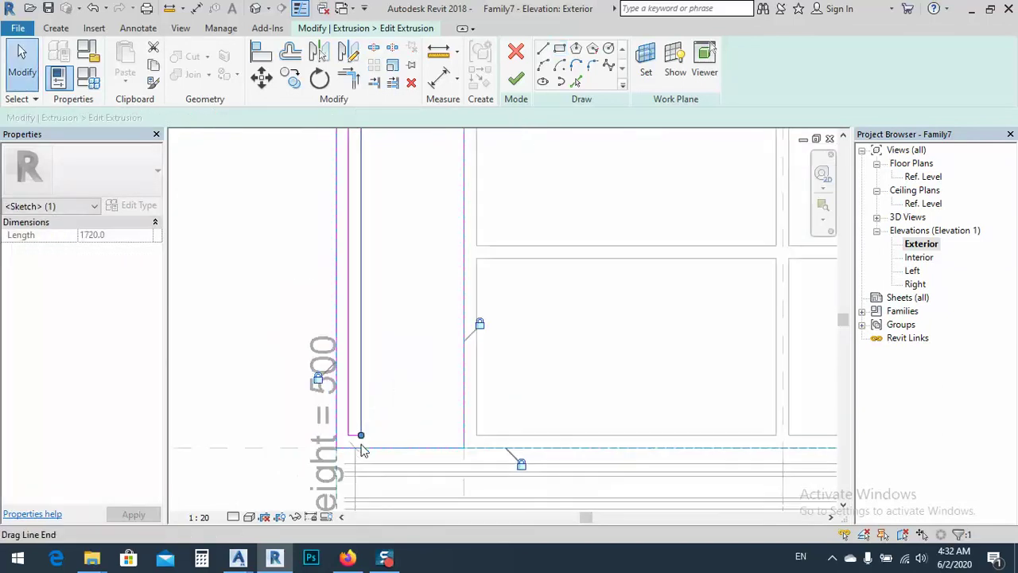
pyautogui.scroll(2, 336, 424)
pyautogui.scroll(-6, 356, 412)
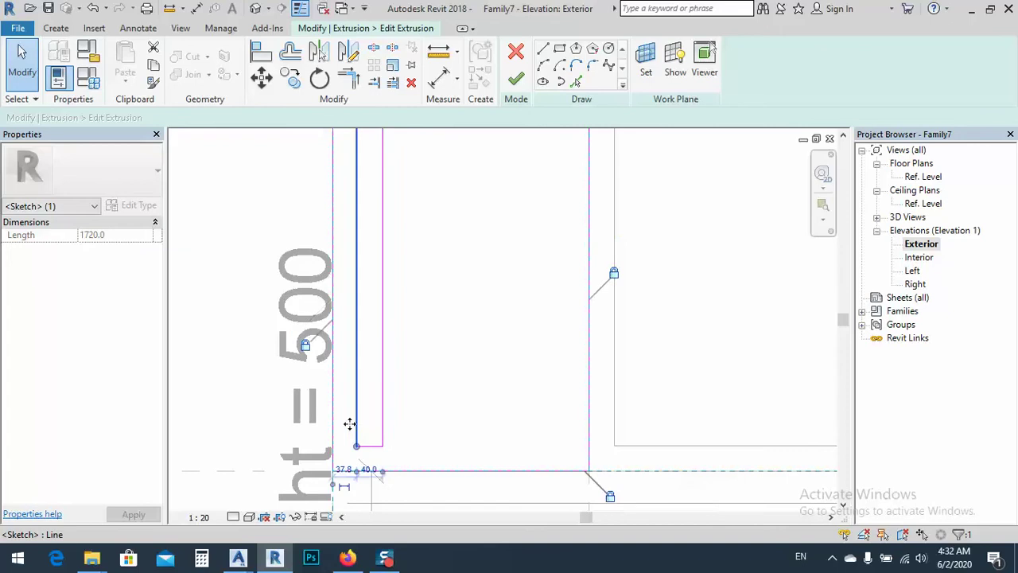
pyautogui.scroll(5, 346, 472)
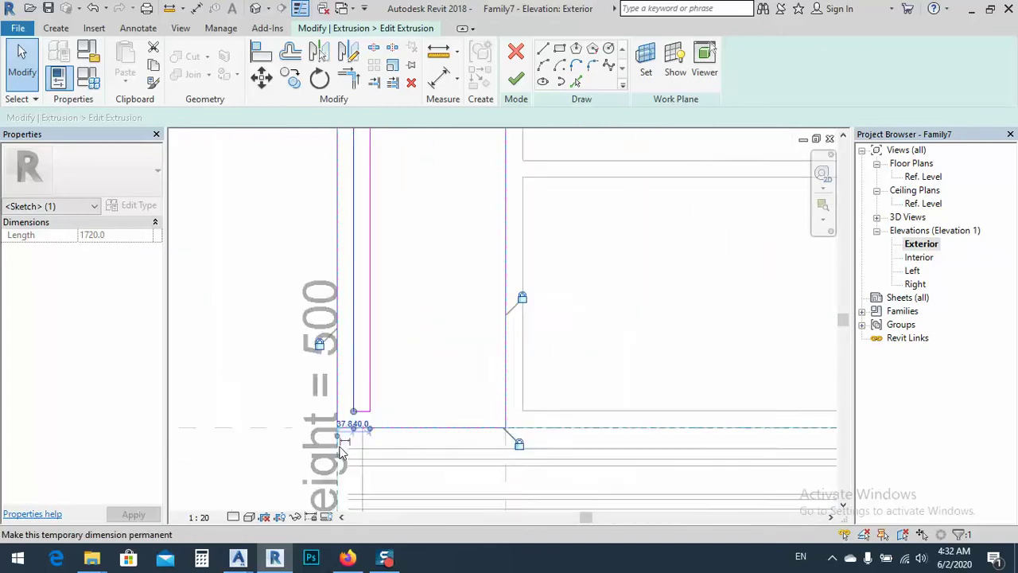
pyautogui.click(360, 389)
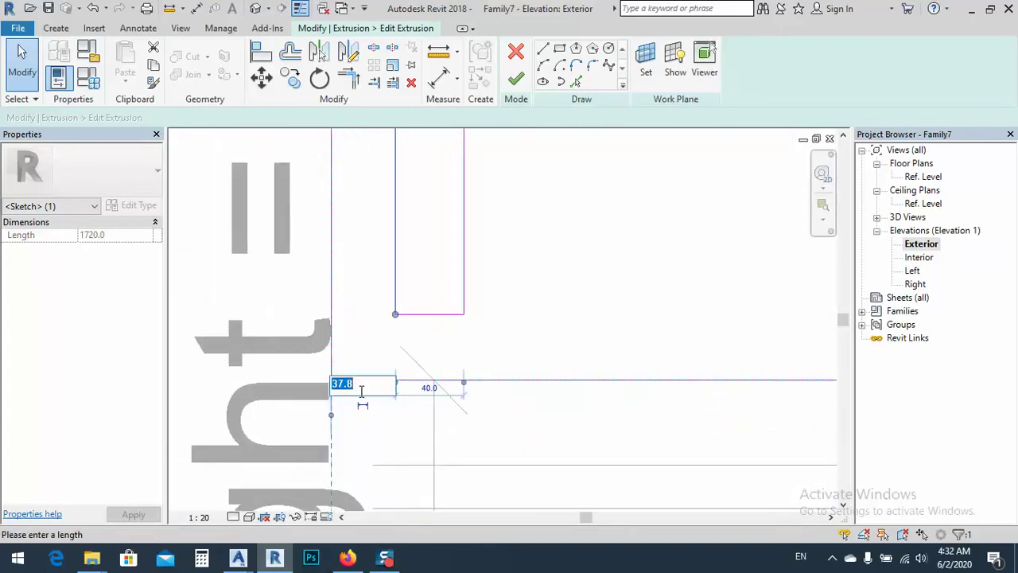
pyautogui.write('40')
pyautogui.press('Return')
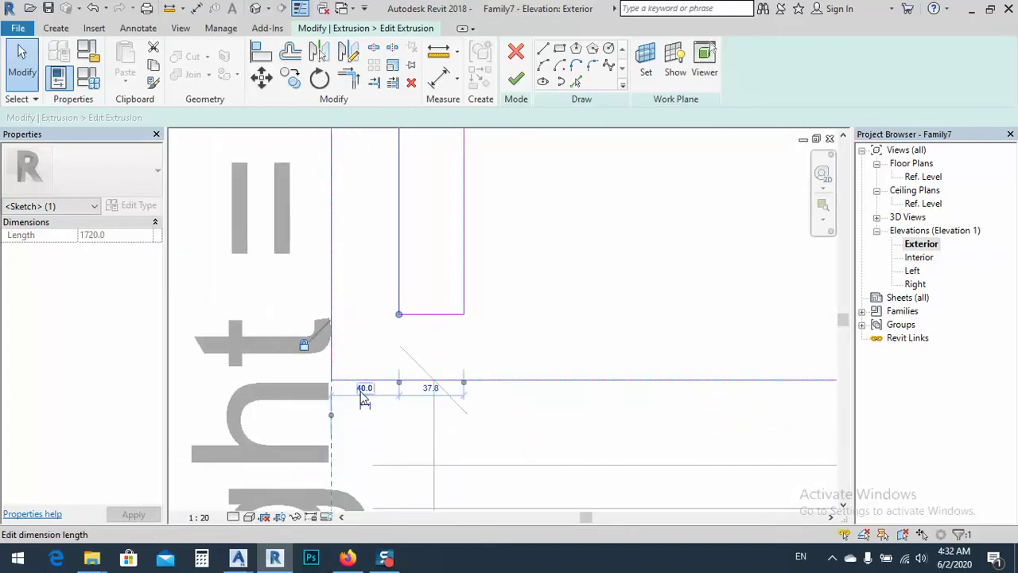
# Change the rectangle's 37.8 top width to 40
pyautogui.click(463, 237)
pyautogui.scroll(-5, 404, 424)
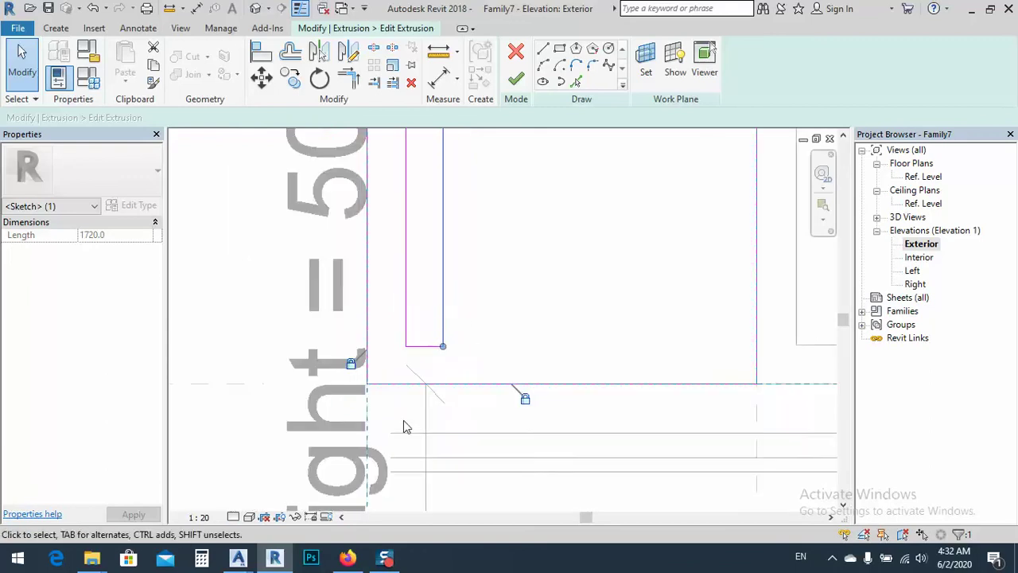
pyautogui.moveTo(416, 422); pyautogui.dragTo(449, 445, button='middle')
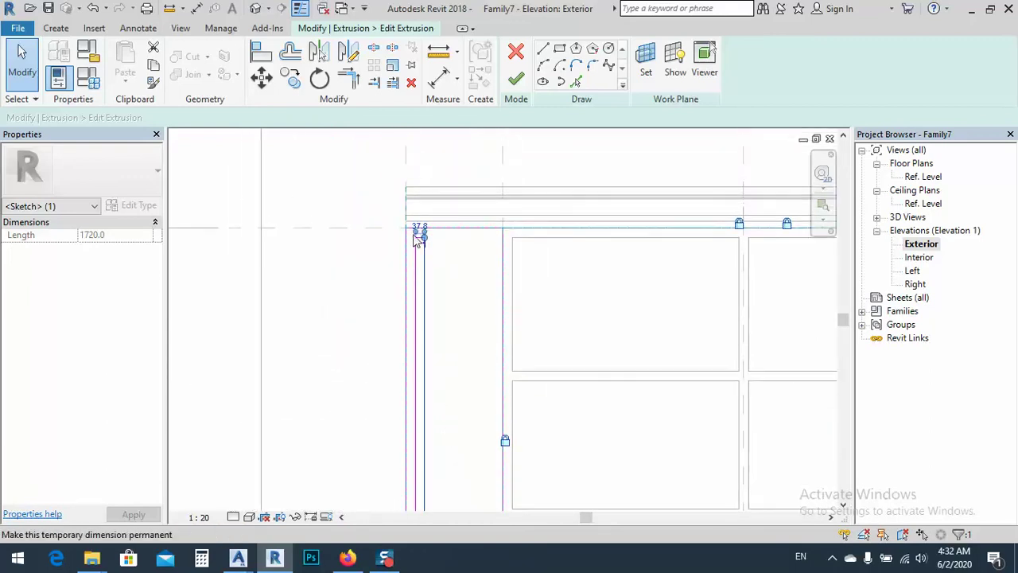
pyautogui.scroll(5, 415, 222)
pyautogui.click(437, 253)
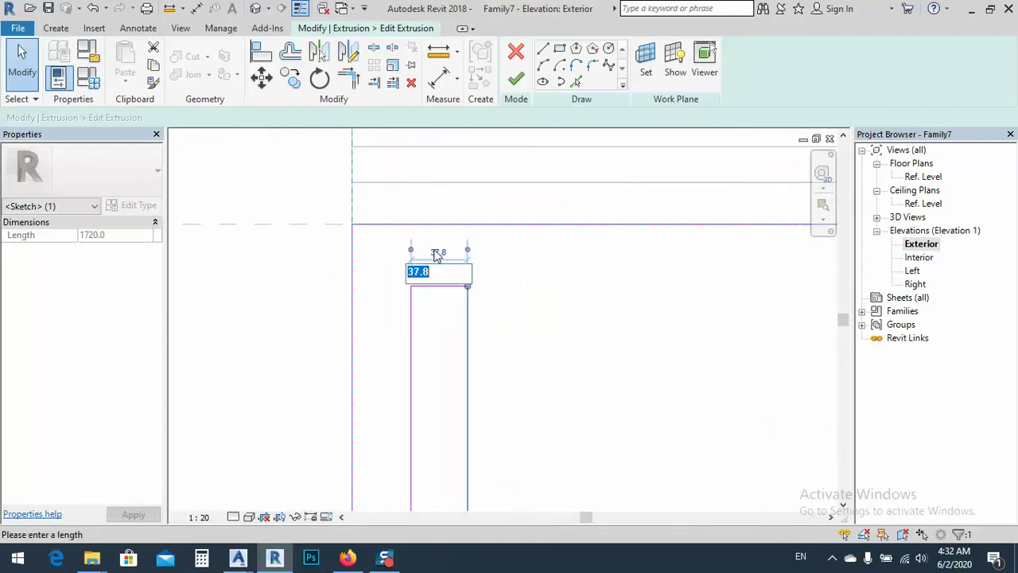
pyautogui.write('40')
pyautogui.press('Return')
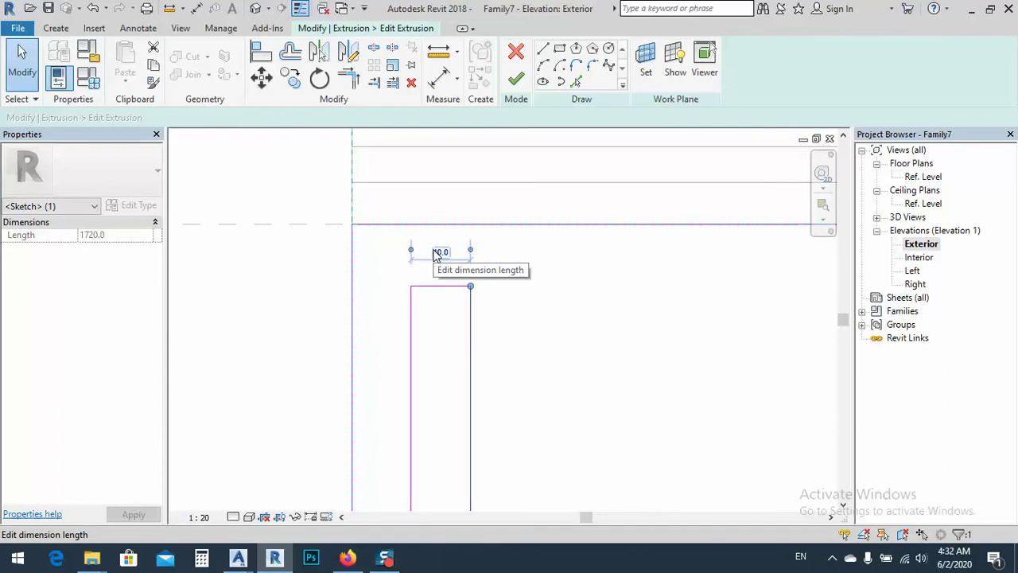
# Offset the rectangle's top edge 40 and confirm a 40 line length at the sill
pyautogui.click(453, 286)
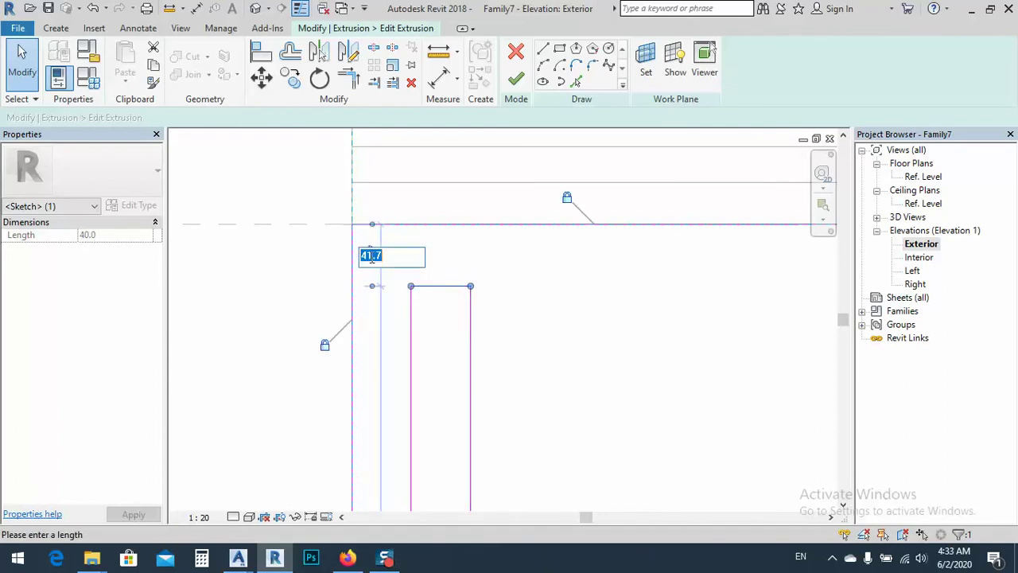
pyautogui.write('40')
pyautogui.press('Return')
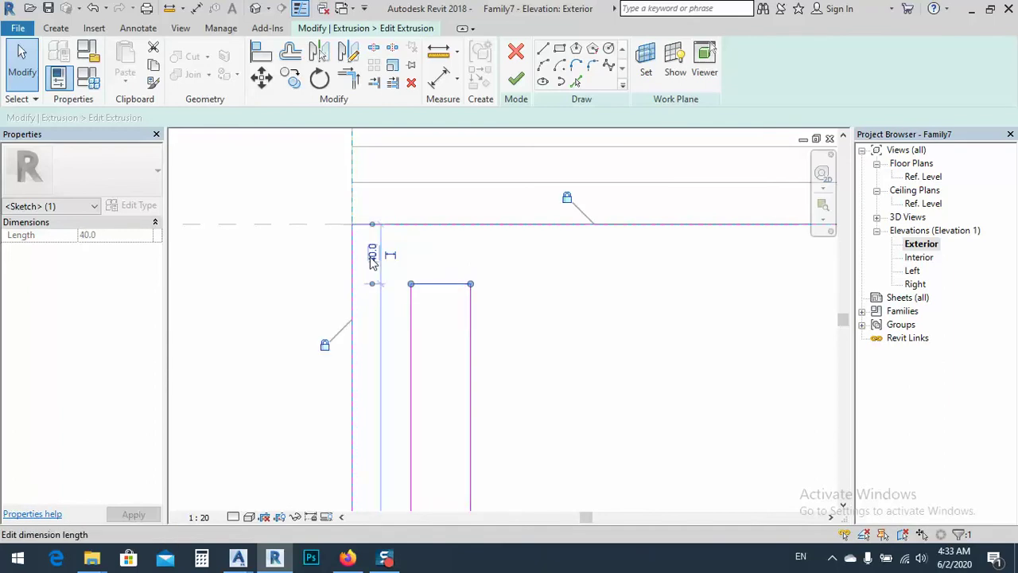
pyautogui.scroll(-4, 372, 262)
pyautogui.moveTo(402, 386); pyautogui.dragTo(386, 351, button='middle')
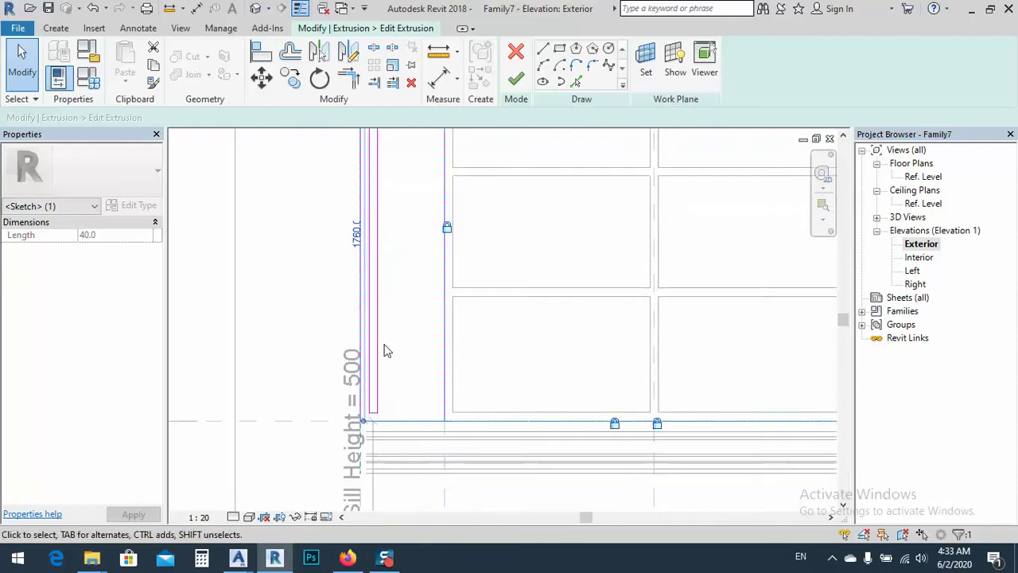
pyautogui.scroll(4, 385, 351)
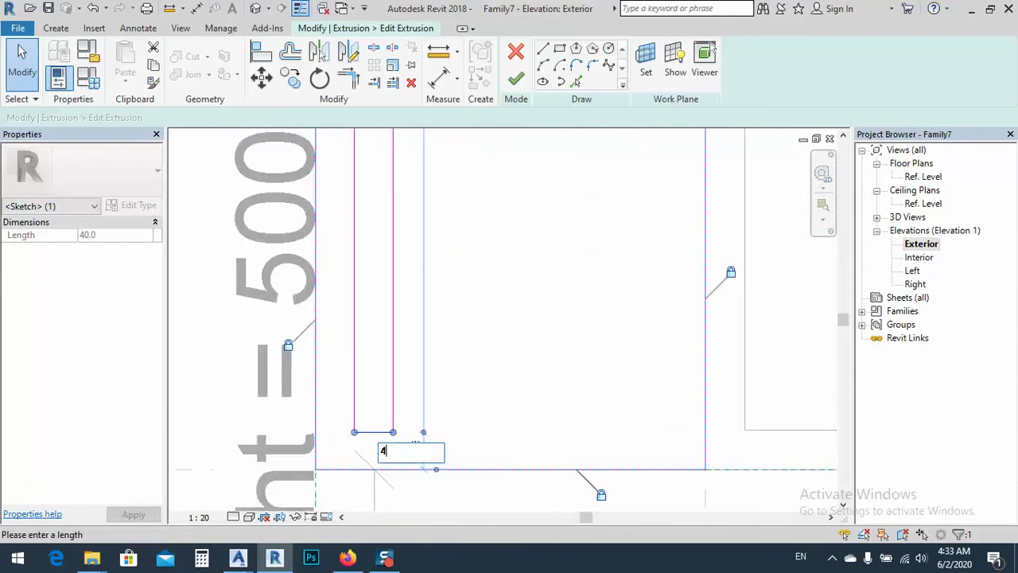
pyautogui.press('Return')
pyautogui.scroll(-3, 390, 459)
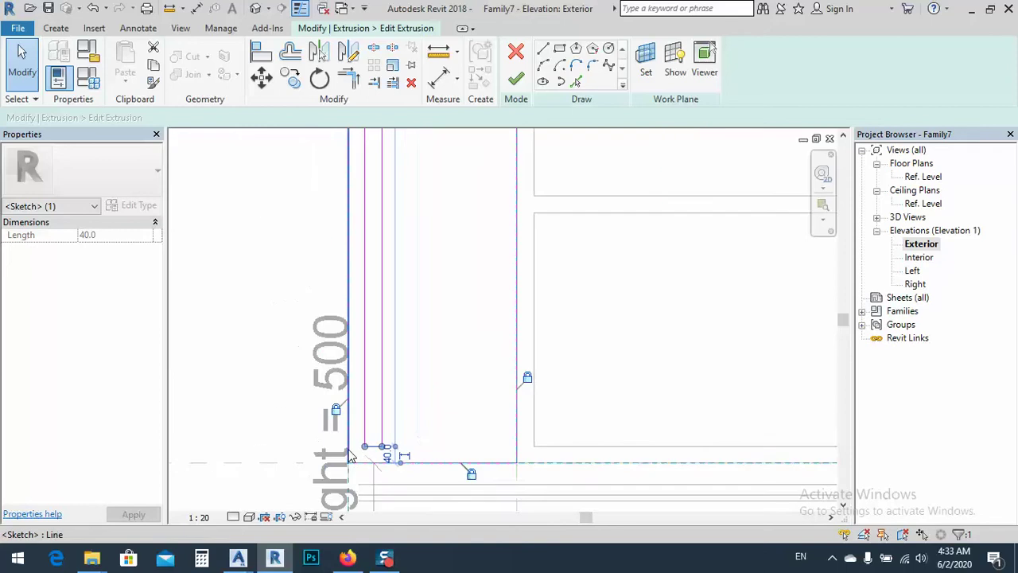
pyautogui.scroll(-4, 331, 328)
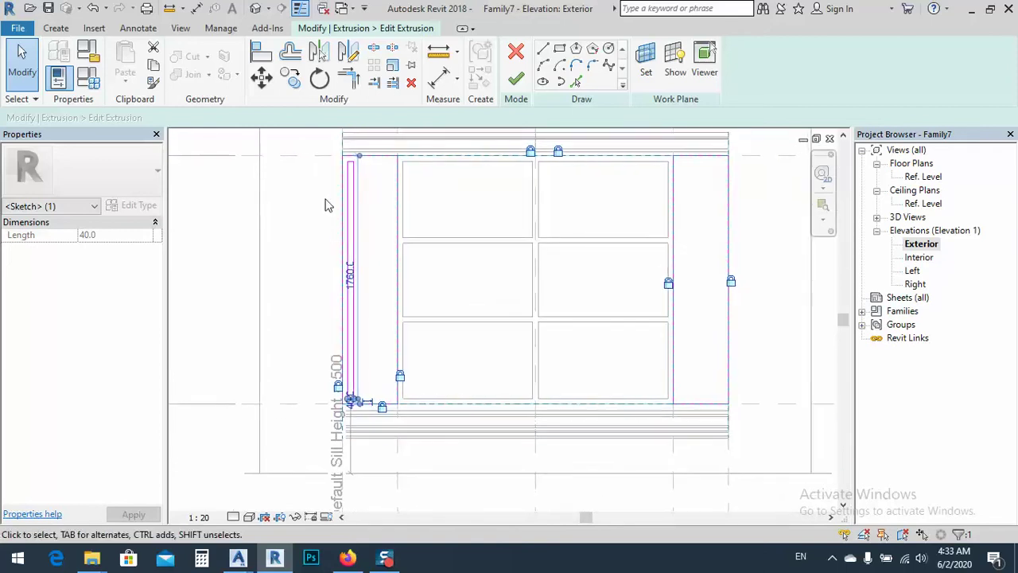
# Move the narrow flute rectangle 60 in from the fin edge
pyautogui.moveTo(333, 165); pyautogui.dragTo(365, 191)
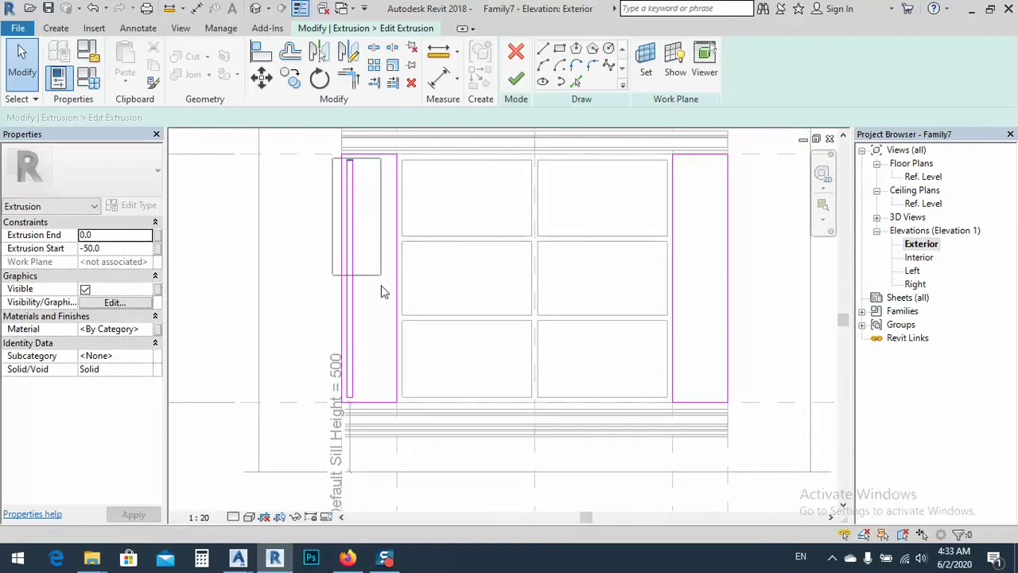
pyautogui.moveTo(382, 292); pyautogui.dragTo(388, 408)
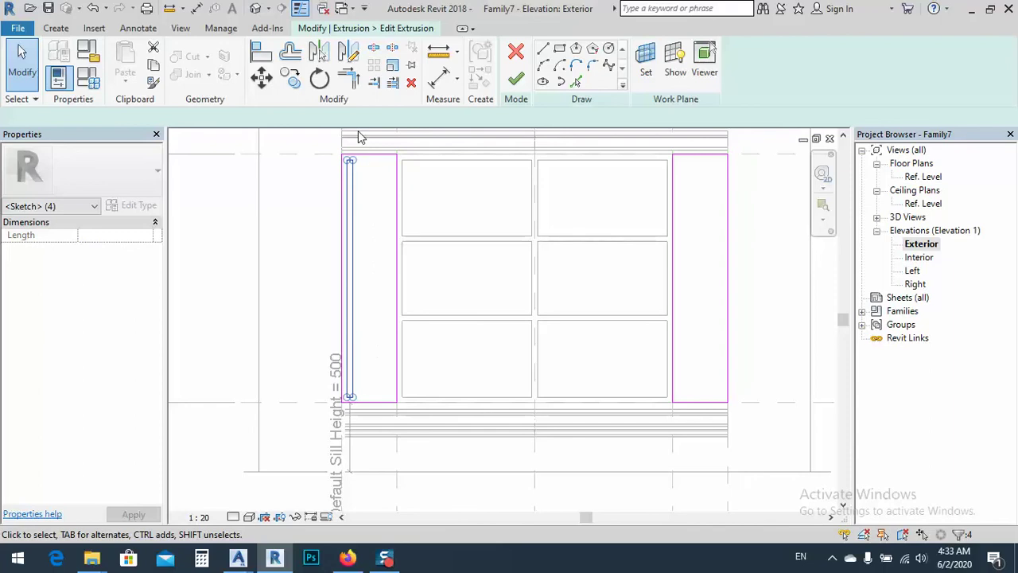
pyautogui.scroll(3, 334, 163)
pyautogui.click(290, 77)
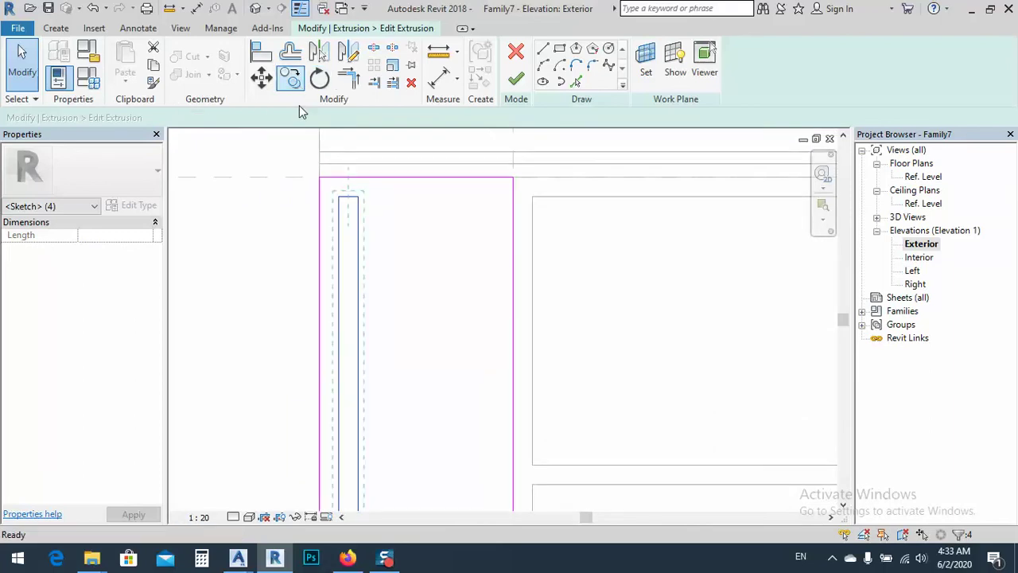
pyautogui.click(323, 194)
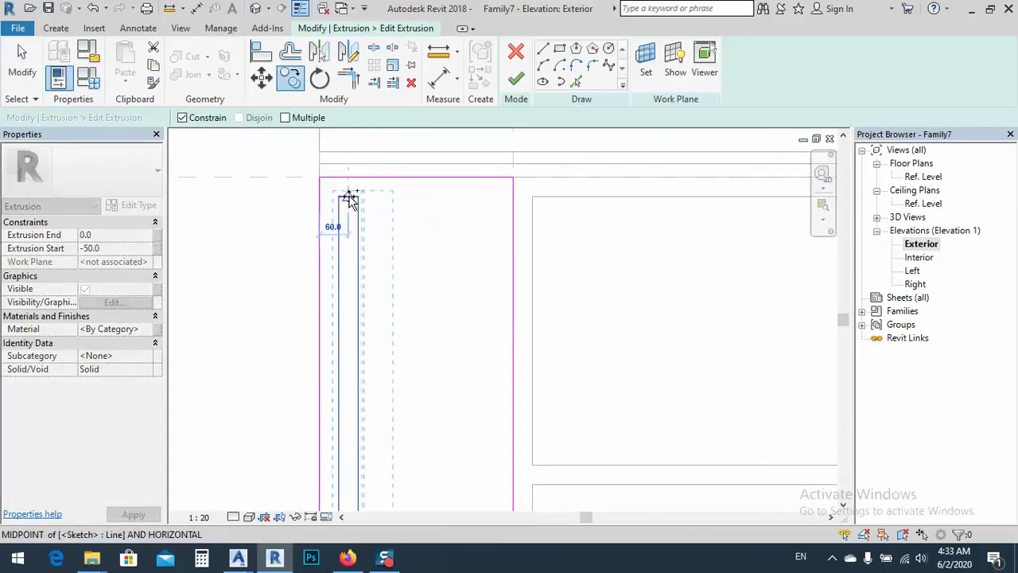
pyautogui.click(359, 197)
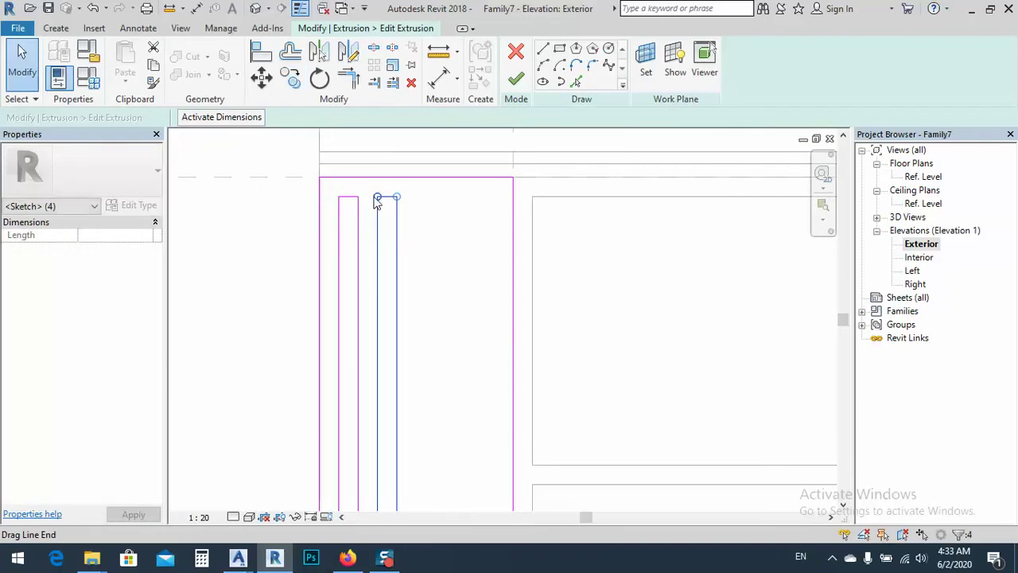
# Copy the flute with Multiple at 80 spacing to make four flutes, then select all flute lines
pyautogui.click(291, 79)
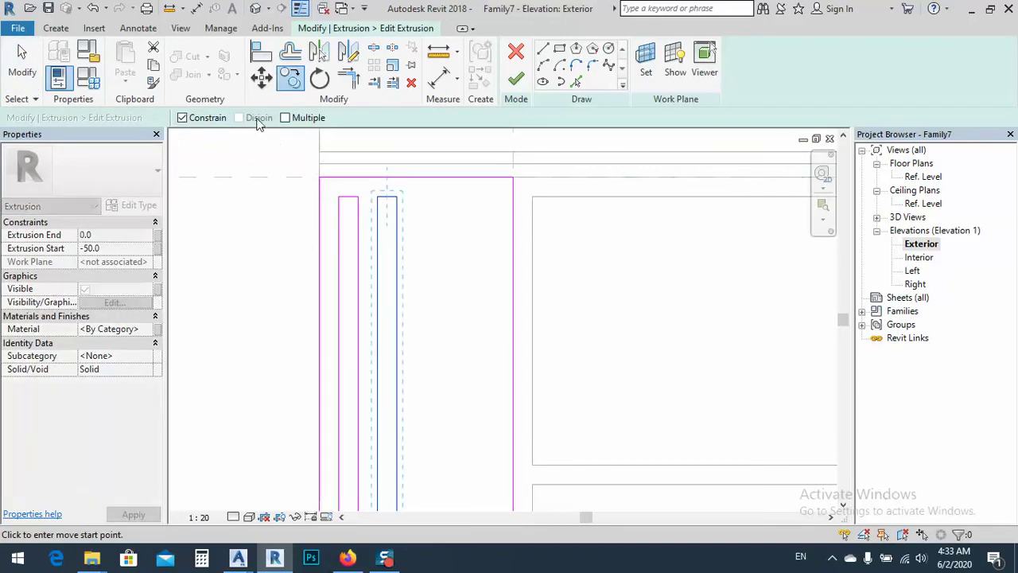
pyautogui.click(285, 117)
pyautogui.click(377, 197)
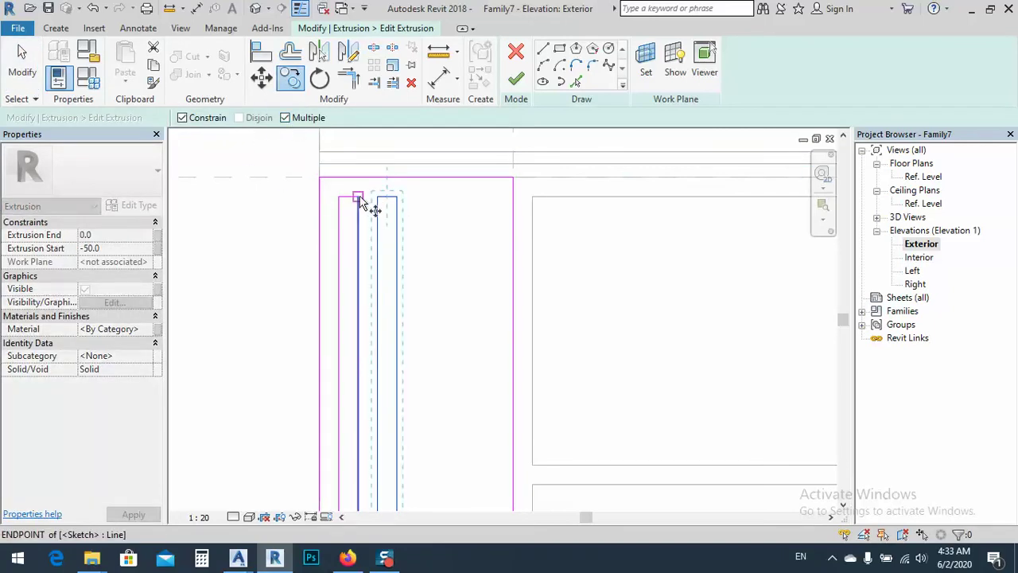
pyautogui.click(398, 199)
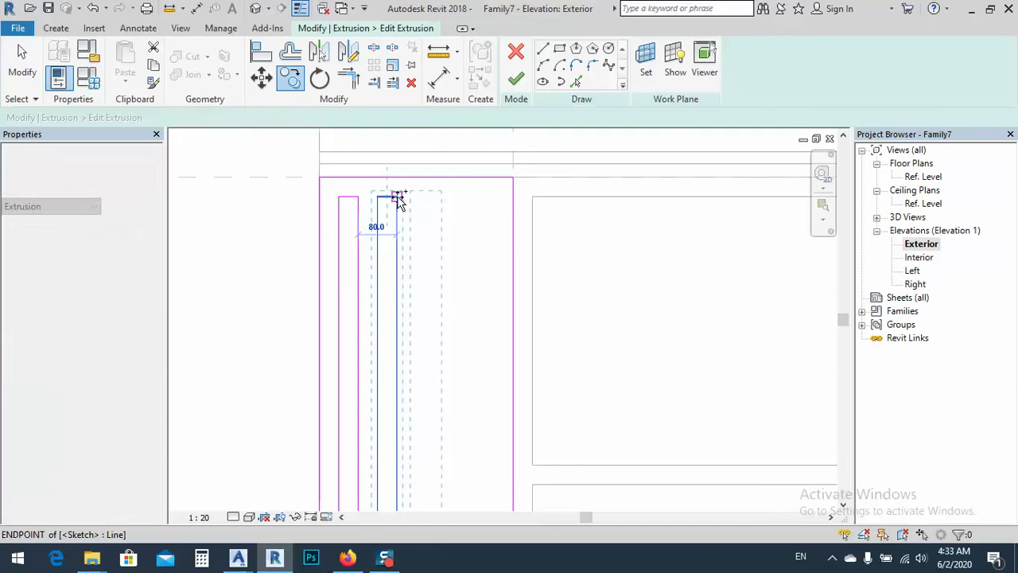
pyautogui.click(433, 197)
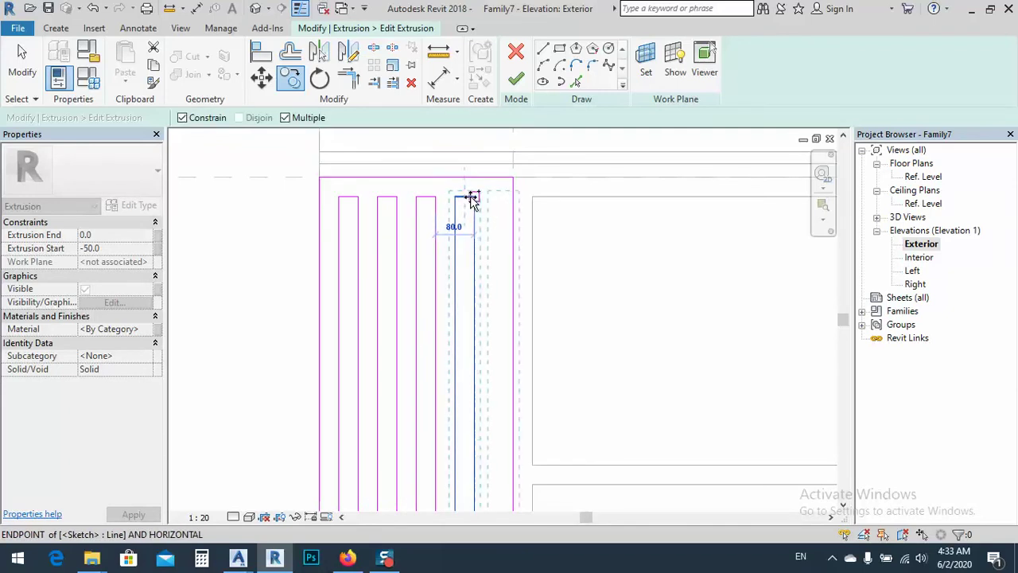
pyautogui.click(472, 199)
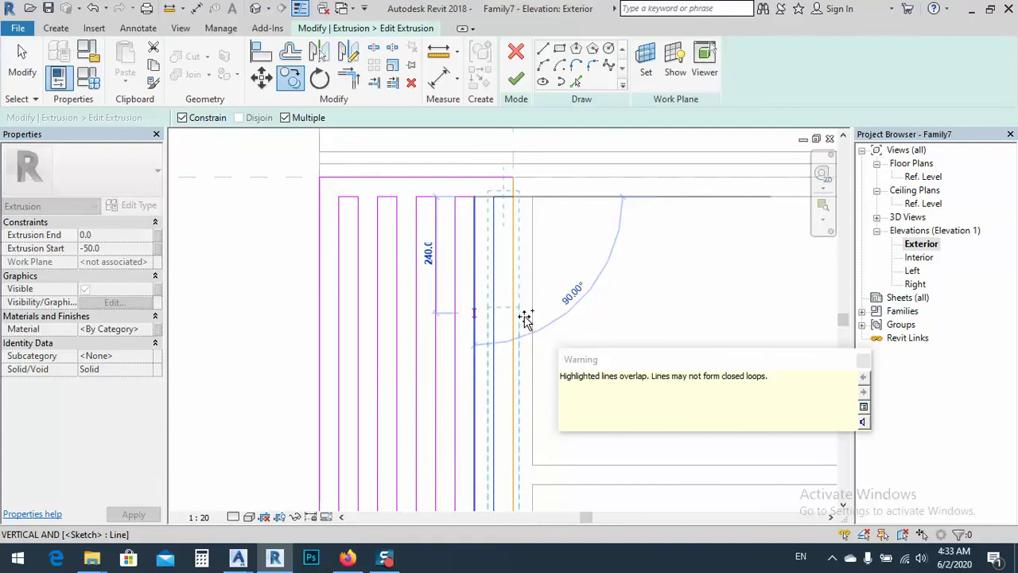
pyautogui.press('Escape')
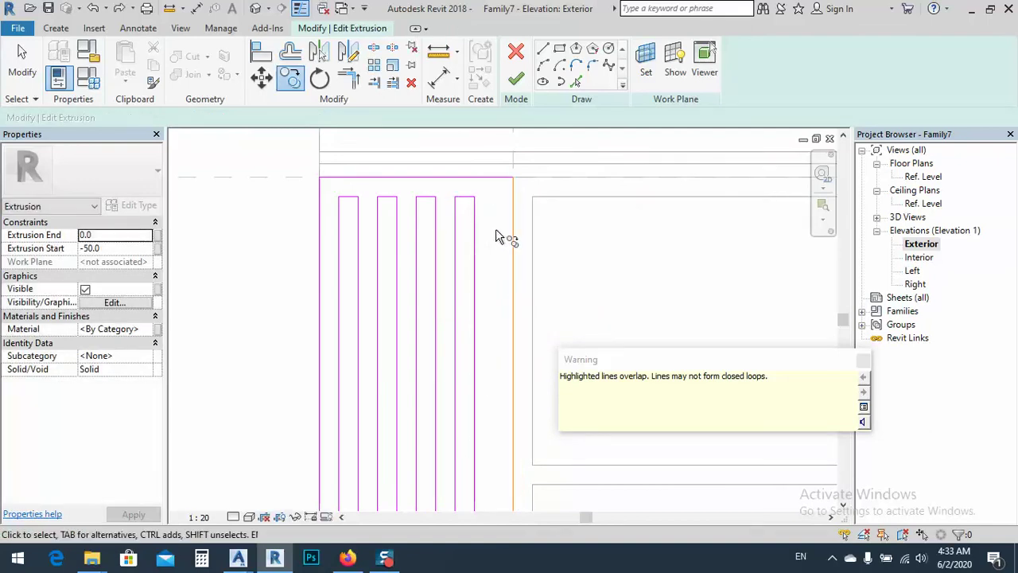
pyautogui.press('Escape')
pyautogui.moveTo(485, 200)
pyautogui.mouseDown()
pyautogui.moveTo(400, 245)
pyautogui.moveTo(331, 265)
pyautogui.mouseUp()
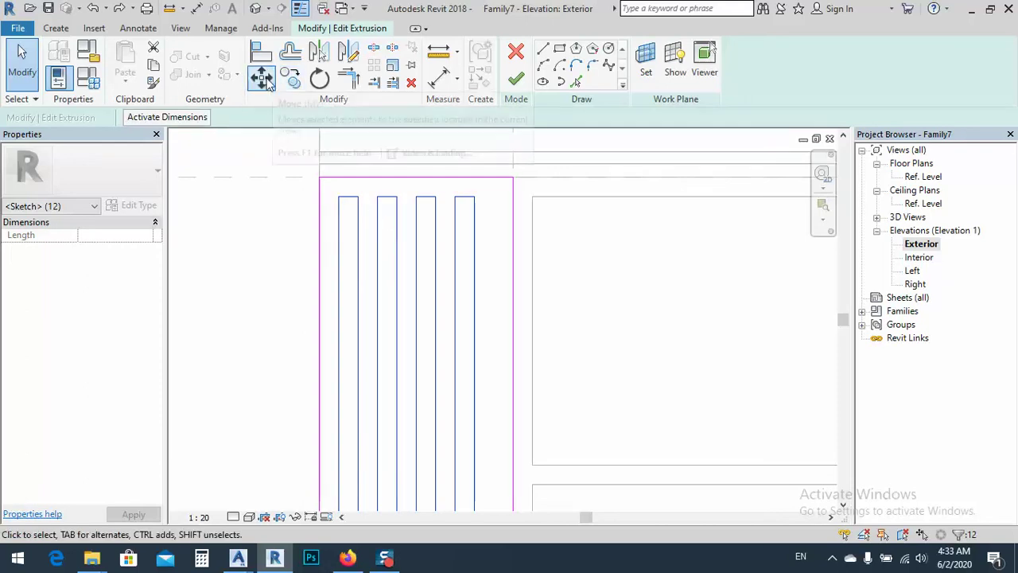
# Shift the four selected flutes 20 to the right
pyautogui.click(261, 77)
pyautogui.click(407, 199)
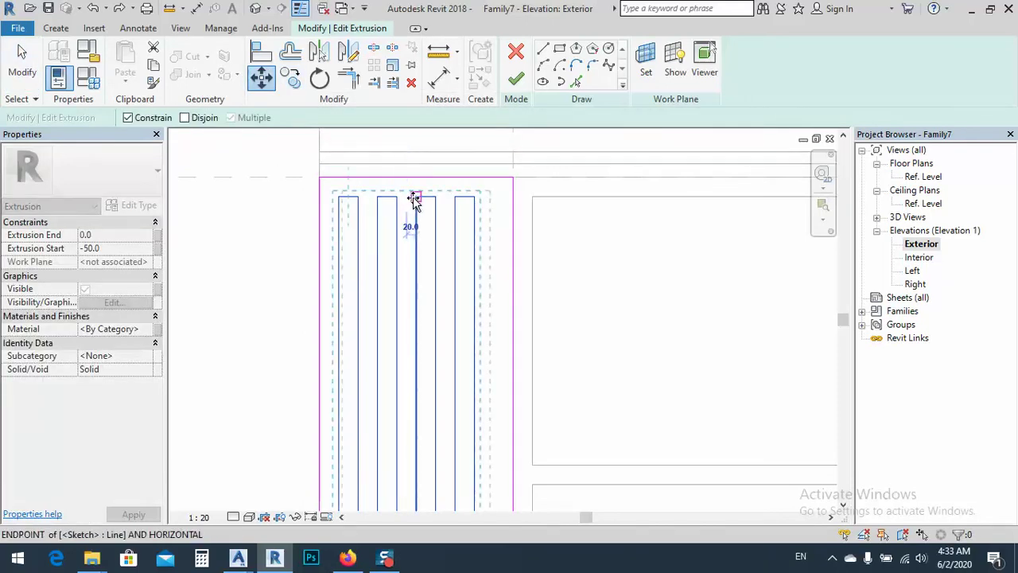
pyautogui.click(416, 199)
pyautogui.scroll(-2, 347, 209)
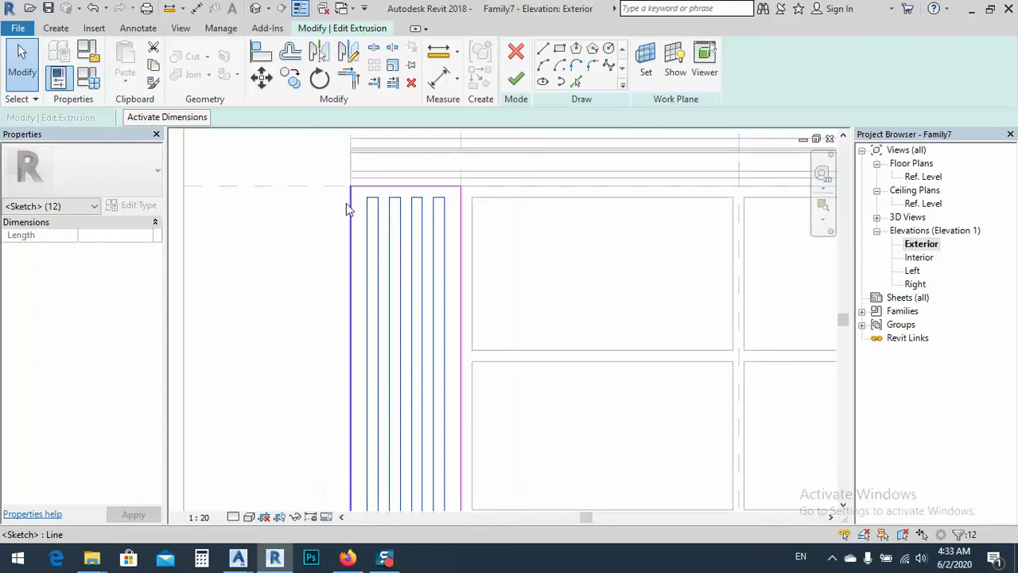
pyautogui.scroll(1, 337, 191)
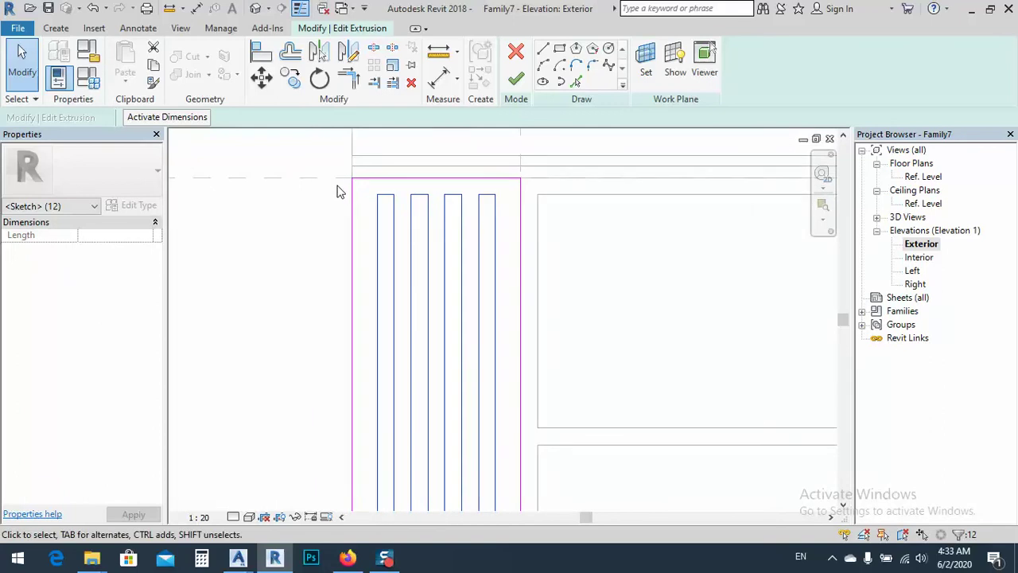
# Copy the flutes onto the right fin's matching corner and attempt to finish the sketch
pyautogui.click(291, 79)
pyautogui.click(357, 190)
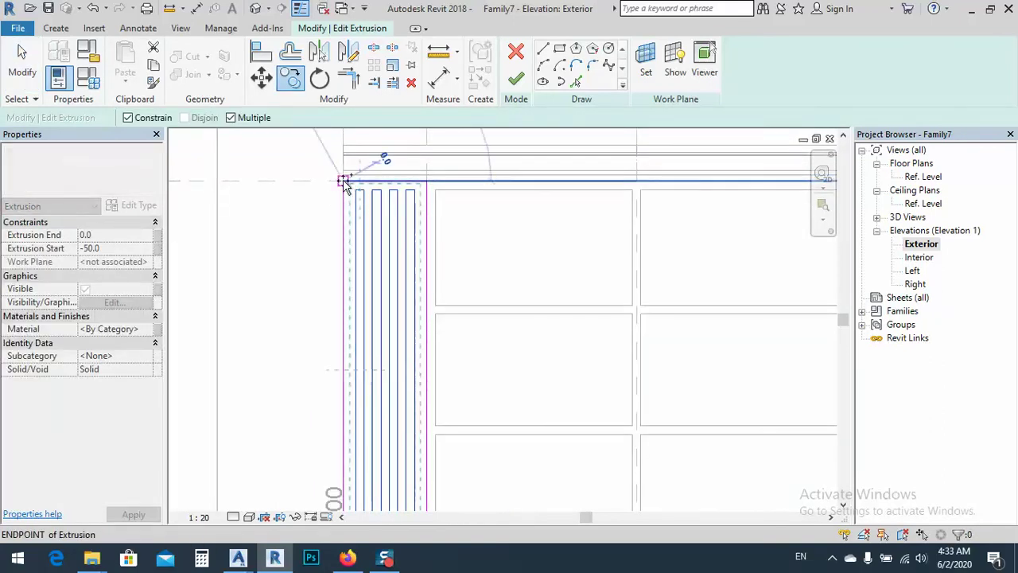
pyautogui.scroll(-3, 231, 250)
pyautogui.scroll(5, 595, 234)
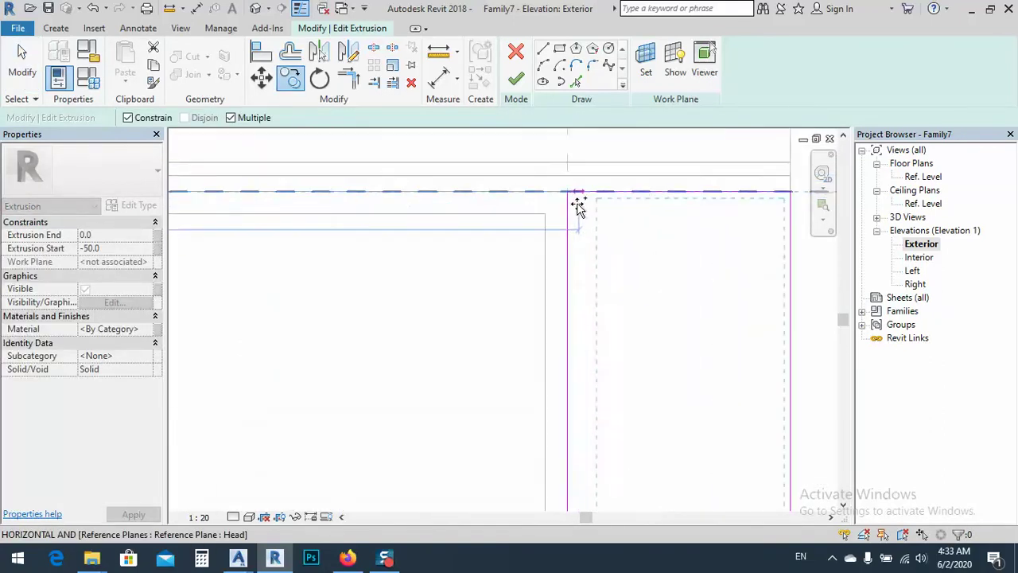
pyautogui.click(567, 193)
pyautogui.scroll(-2, 541, 234)
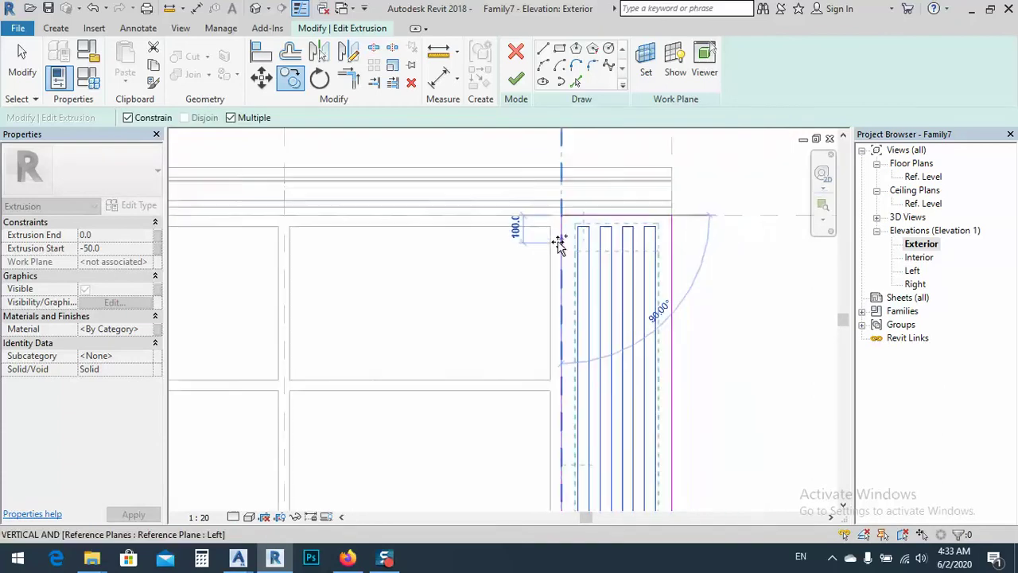
pyautogui.scroll(-4, 624, 220)
pyautogui.press('Escape')
pyautogui.moveTo(530, 316); pyautogui.dragTo(505, 311, button='middle')
pyautogui.click(516, 80)
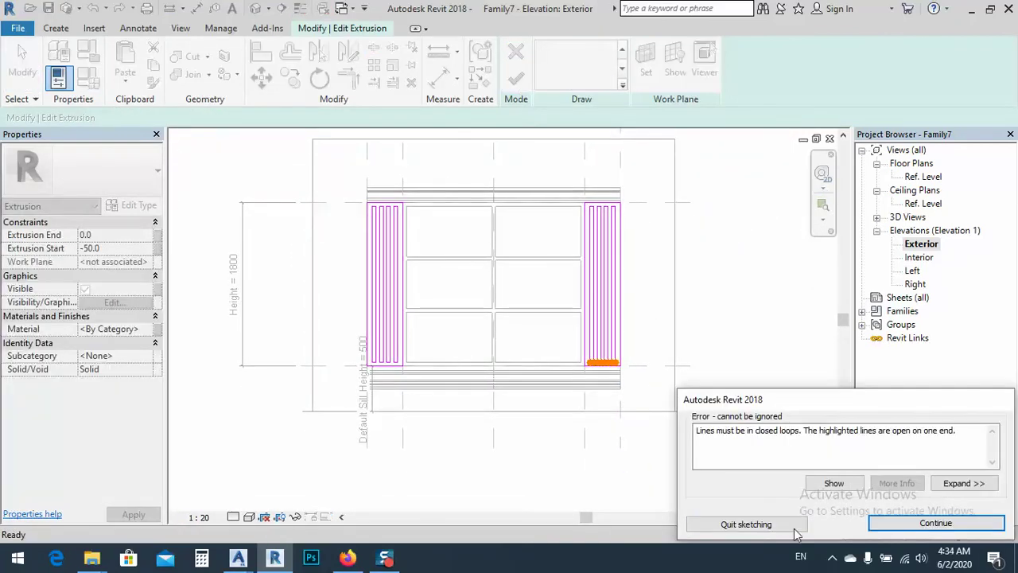
# Dismiss the open-loop error and close the bottoms of the four flutes with 40-long lines
pyautogui.click(935, 523)
pyautogui.scroll(5, 596, 359)
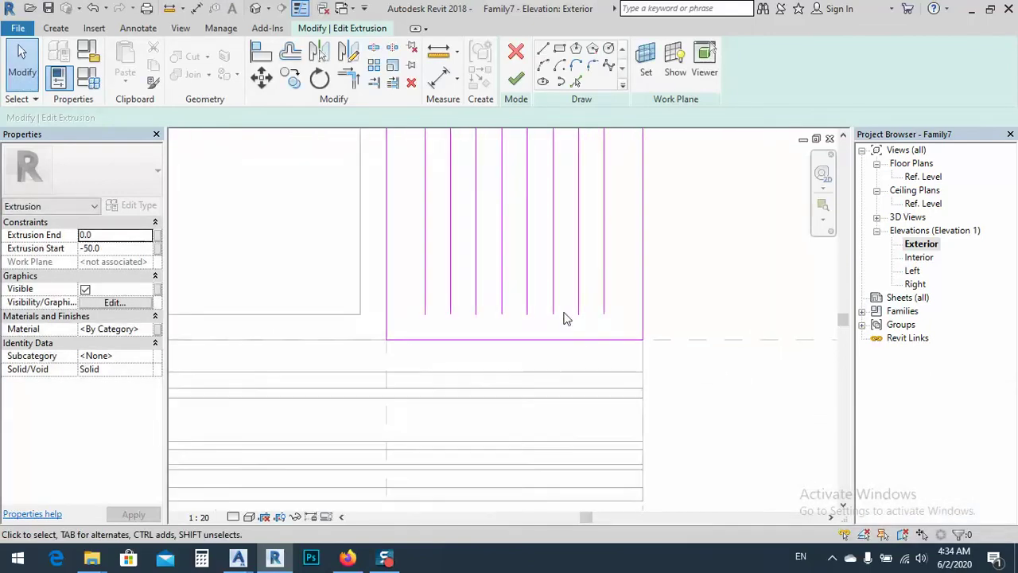
pyautogui.scroll(2, 566, 318)
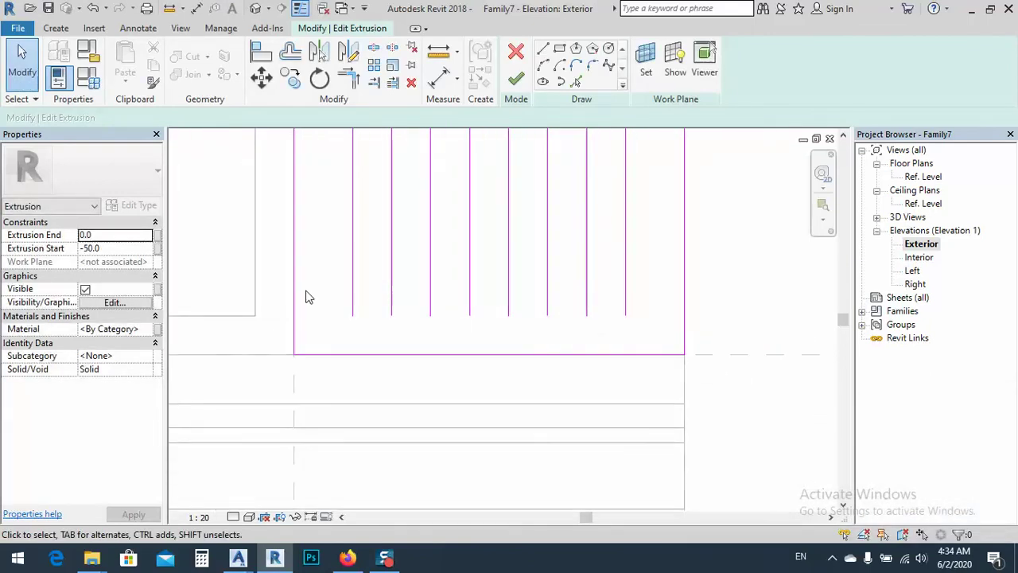
pyautogui.click(544, 52)
pyautogui.click(352, 315)
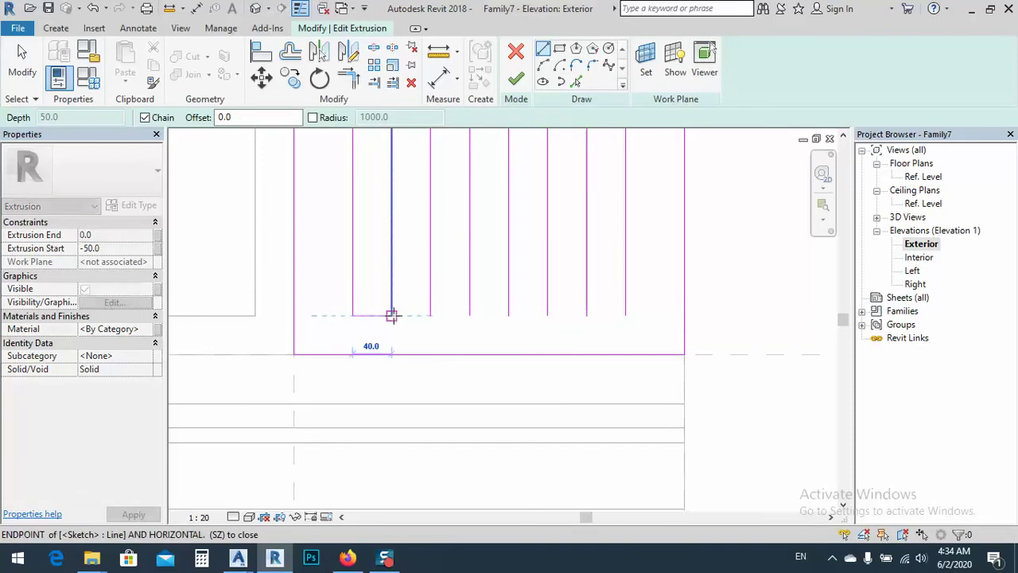
pyautogui.click(392, 316)
pyautogui.click(430, 316)
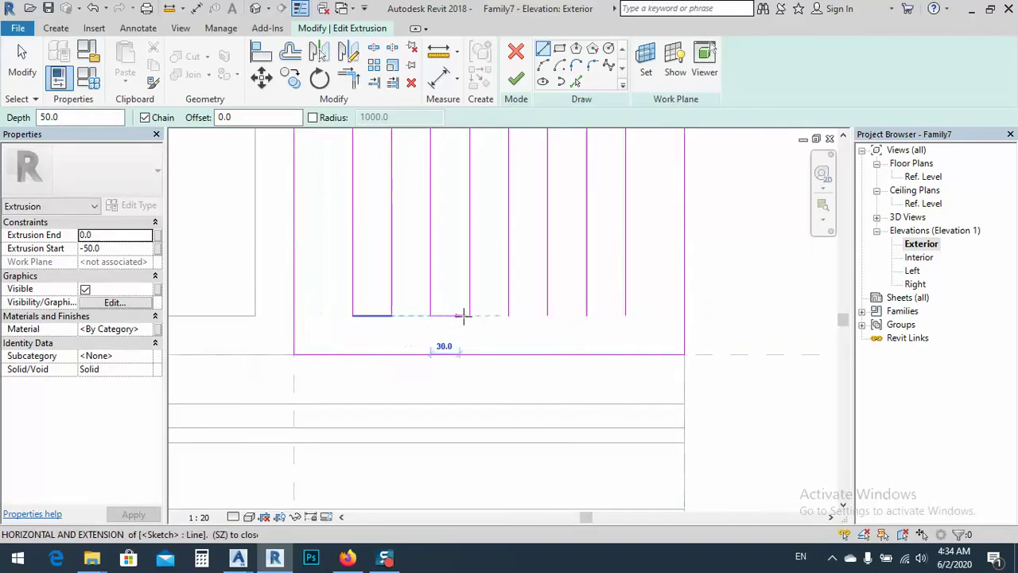
pyautogui.click(469, 316)
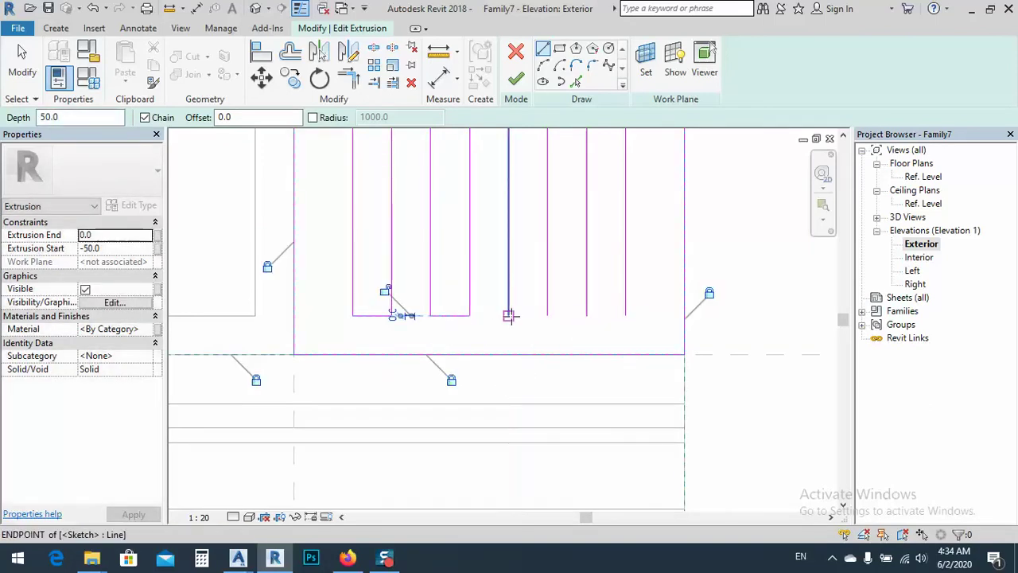
pyautogui.click(508, 315)
pyautogui.click(547, 316)
pyautogui.click(586, 316)
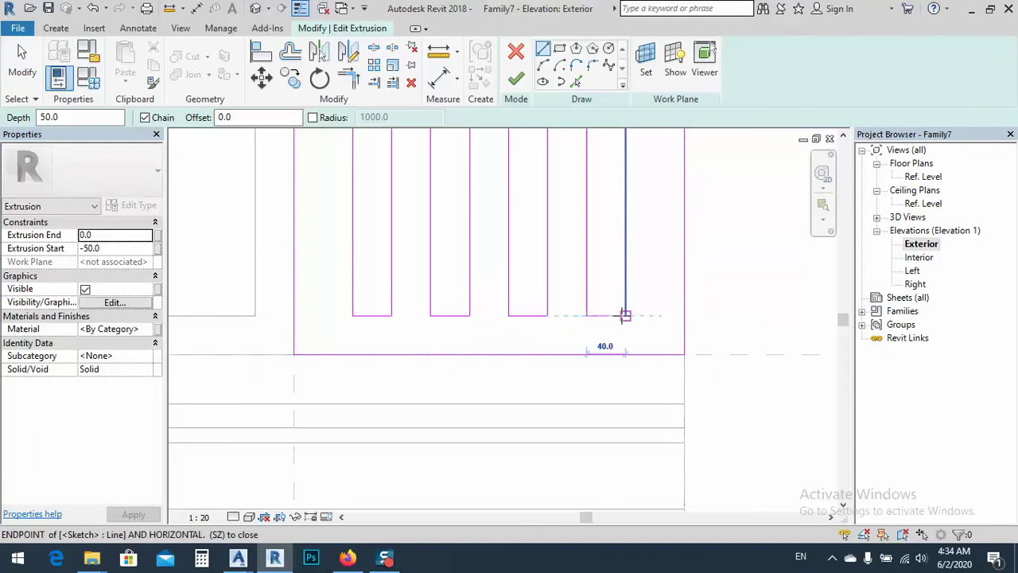
pyautogui.click(625, 315)
# Finish the fluted fin sketch and view the window in 3D
pyautogui.scroll(-5, 509, 357)
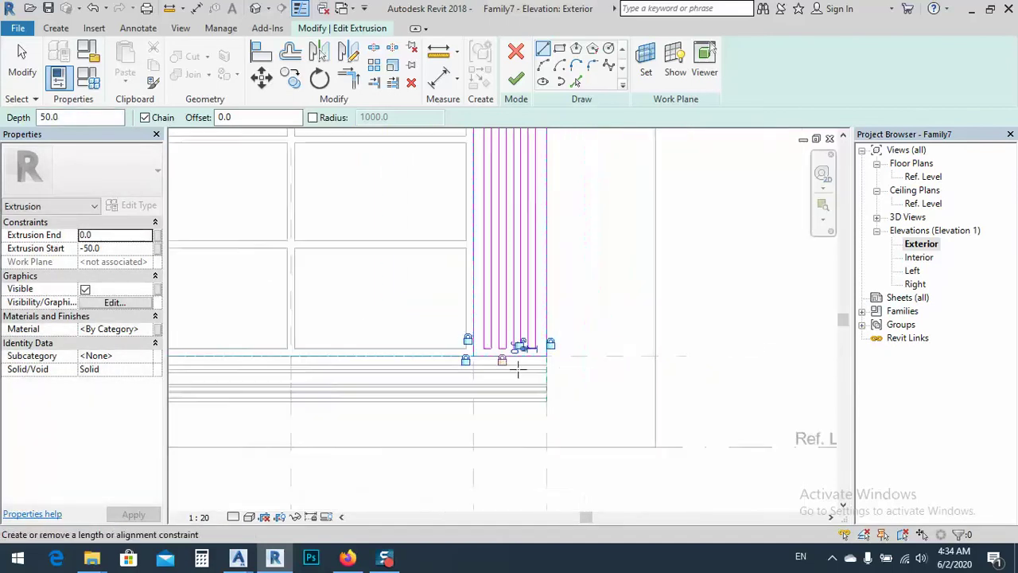
pyautogui.scroll(-3, 518, 368)
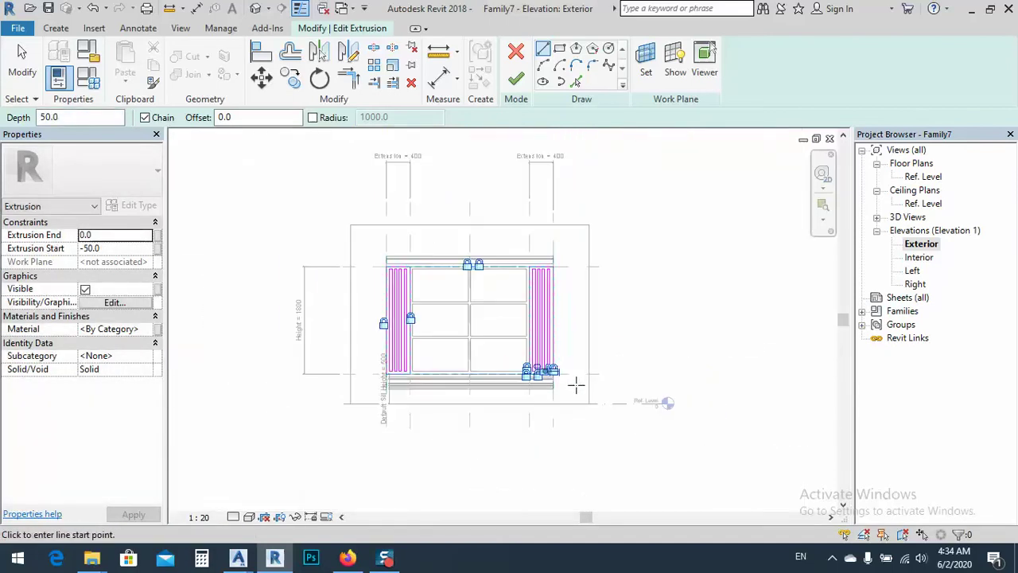
pyautogui.click(515, 82)
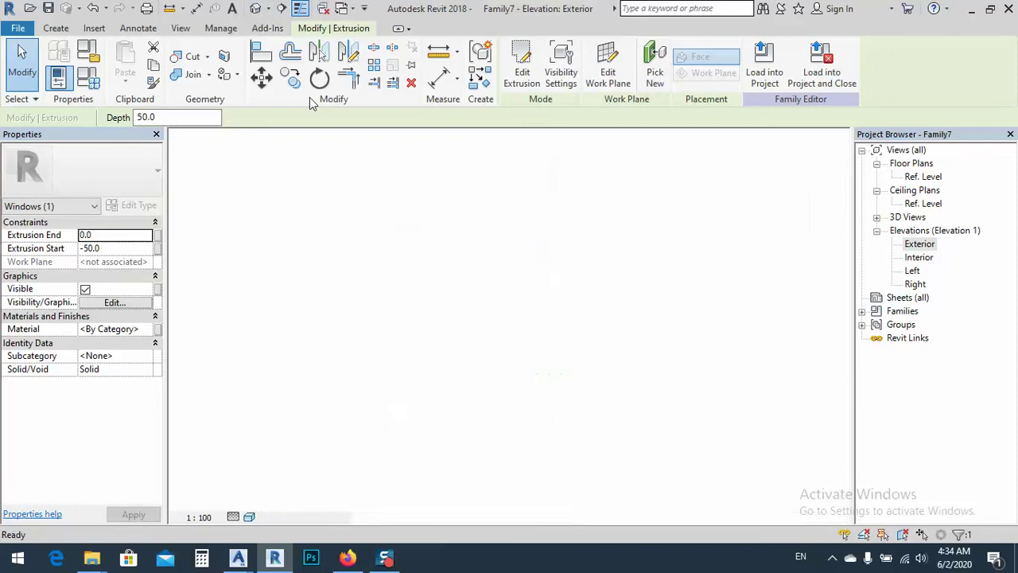
pyautogui.click(255, 8)
pyautogui.click(784, 467)
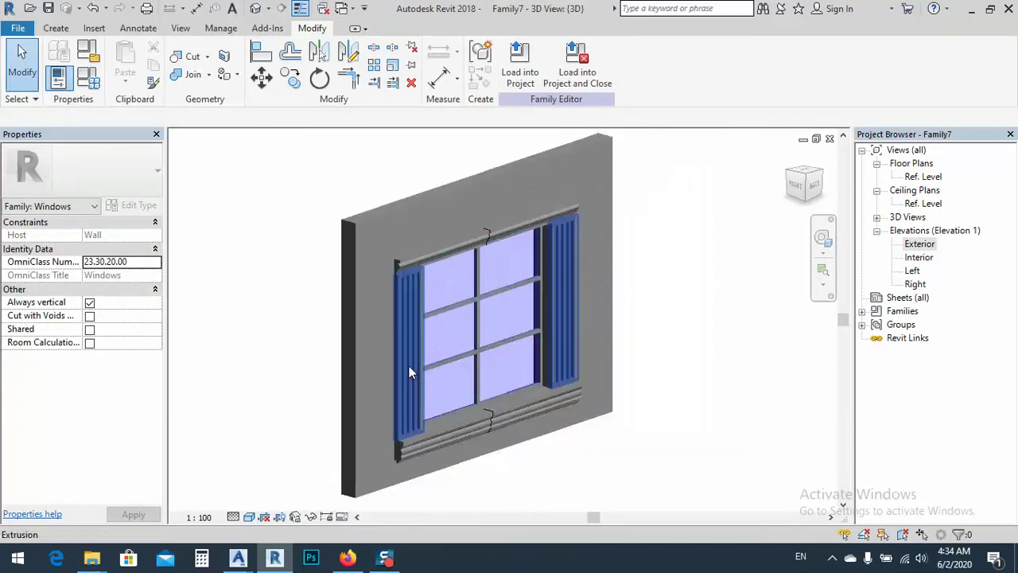
pyautogui.scroll(10, 573, 211)
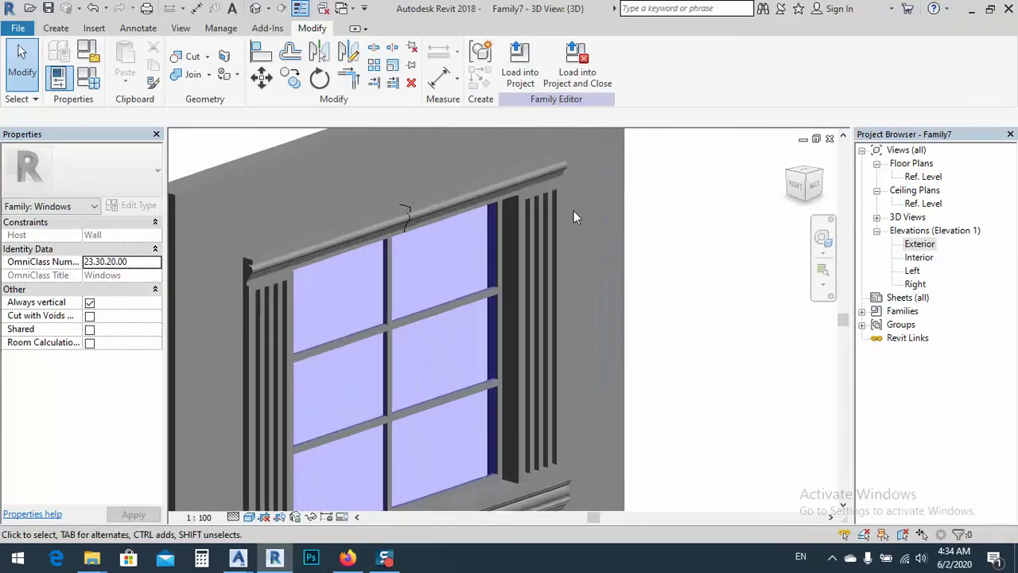
pyautogui.moveTo(575, 297); pyautogui.dragTo(591, 360, button='middle')
pyautogui.scroll(-2, 522, 299)
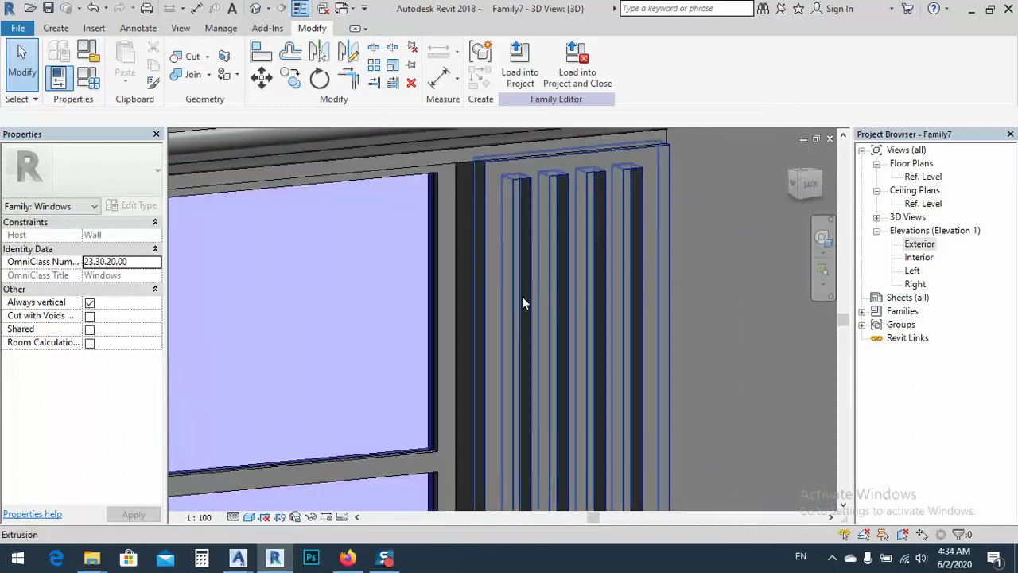
pyautogui.scroll(-2, 543, 273)
pyautogui.scroll(-5, 596, 219)
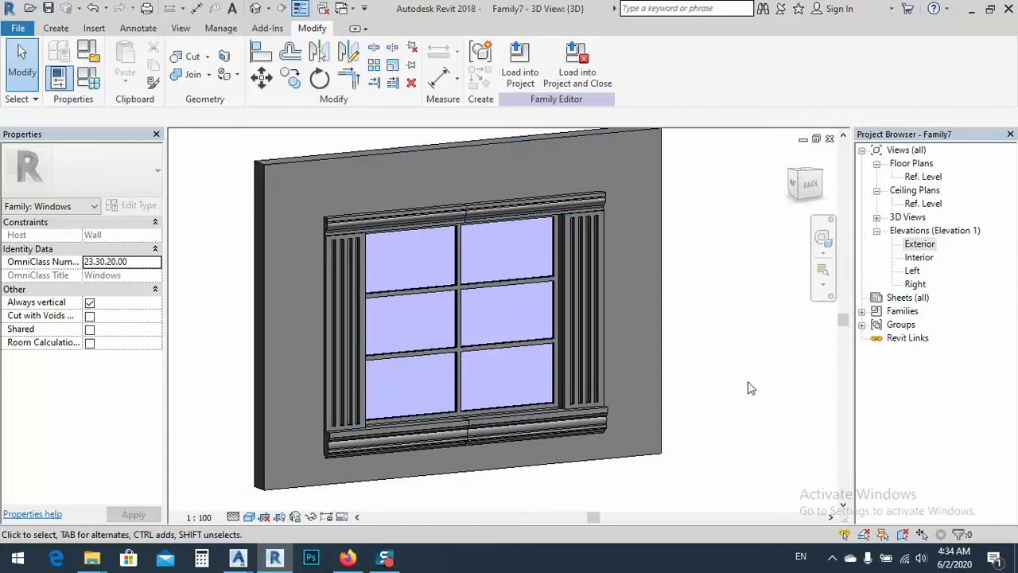
# Open the Exterior elevation and edit the right fin's extrusion sketch
pyautogui.doubleClick(914, 245)
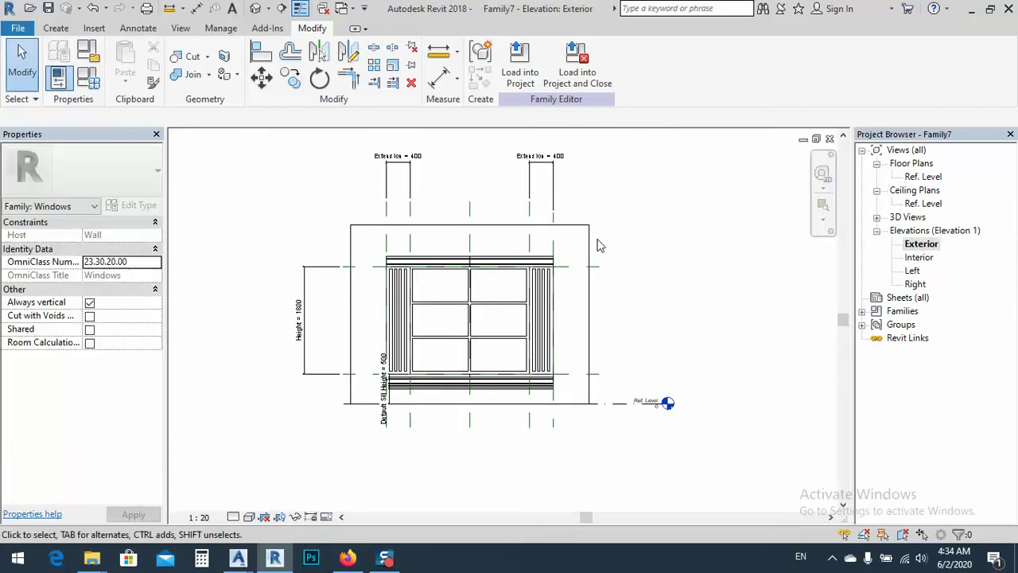
pyautogui.scroll(2, 559, 288)
pyautogui.scroll(3, 559, 288)
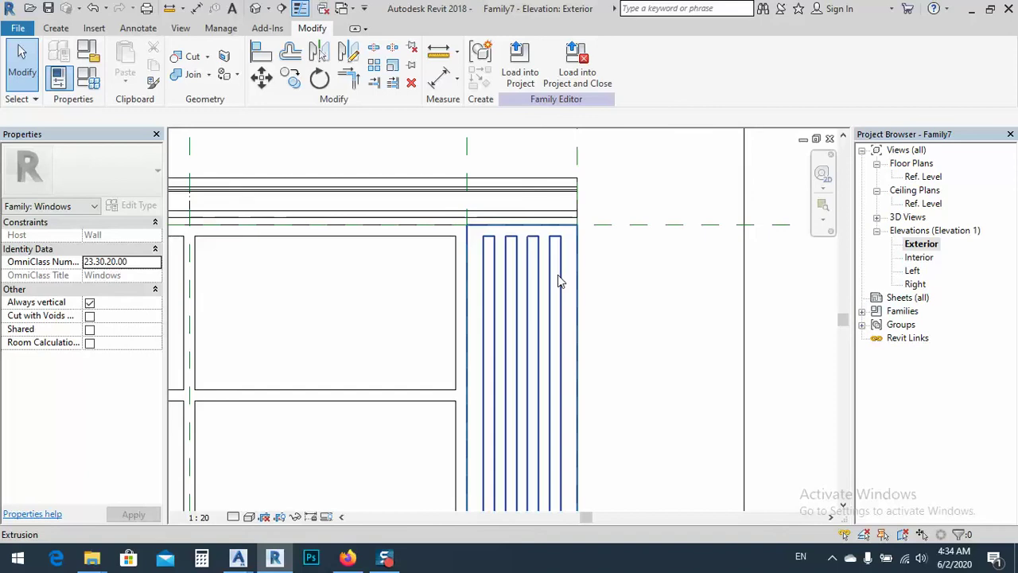
pyautogui.doubleClick(559, 280)
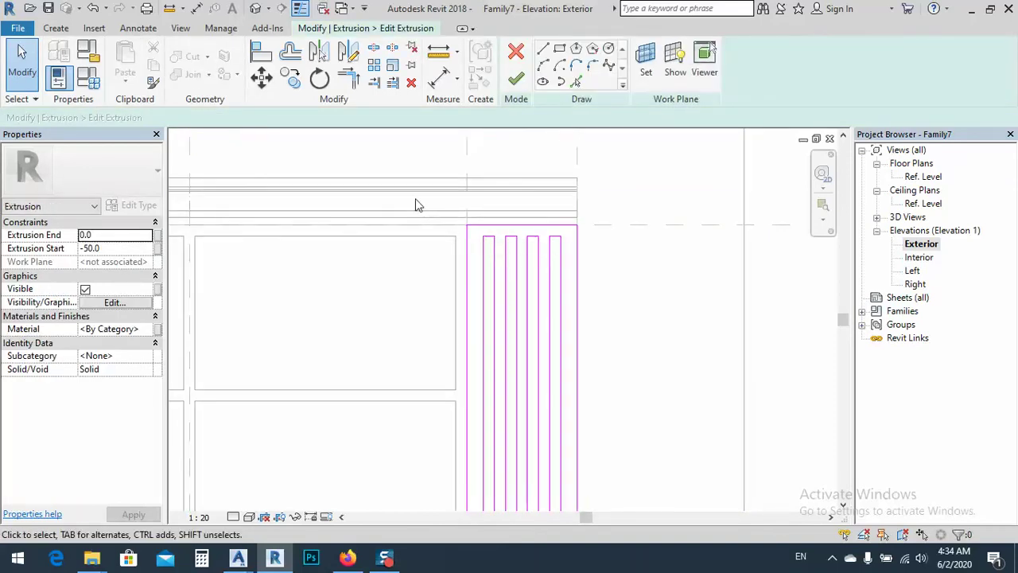
# Nudge the fin's top sketch lines down, removing the conflicting constraints
pyautogui.moveTo(414, 197); pyautogui.dragTo(627, 304)
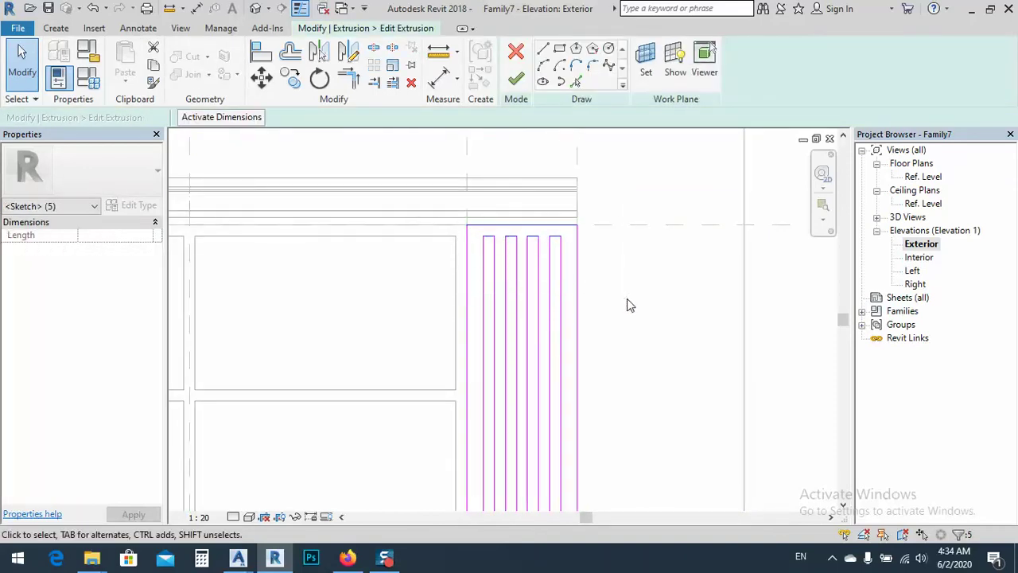
pyautogui.press('Down')
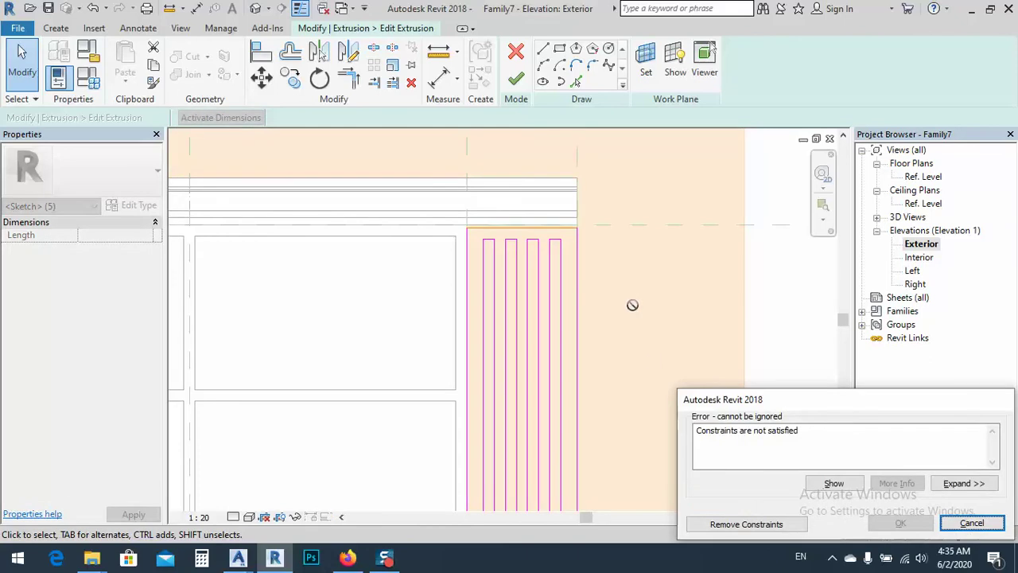
pyautogui.click(720, 523)
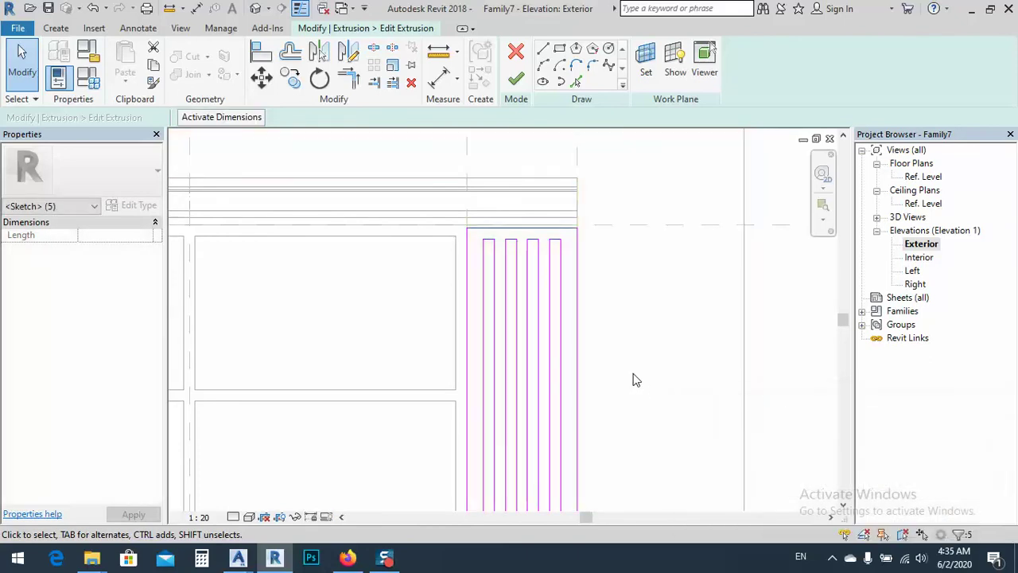
# Lower the fin's top lines further and delete the whole left fin sketch
pyautogui.press('Down')
pyautogui.press('Down')
pyautogui.press('Down')
pyautogui.press('Down')
pyautogui.press('Down')
pyautogui.press('Down')
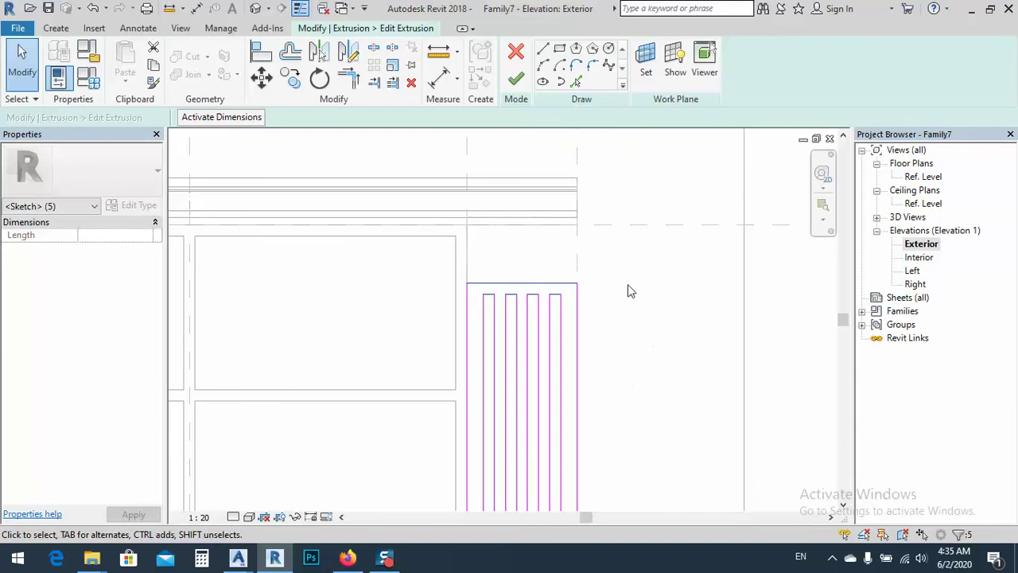
pyautogui.scroll(-3, 628, 291)
pyautogui.moveTo(636, 327); pyautogui.dragTo(695, 275, button='middle')
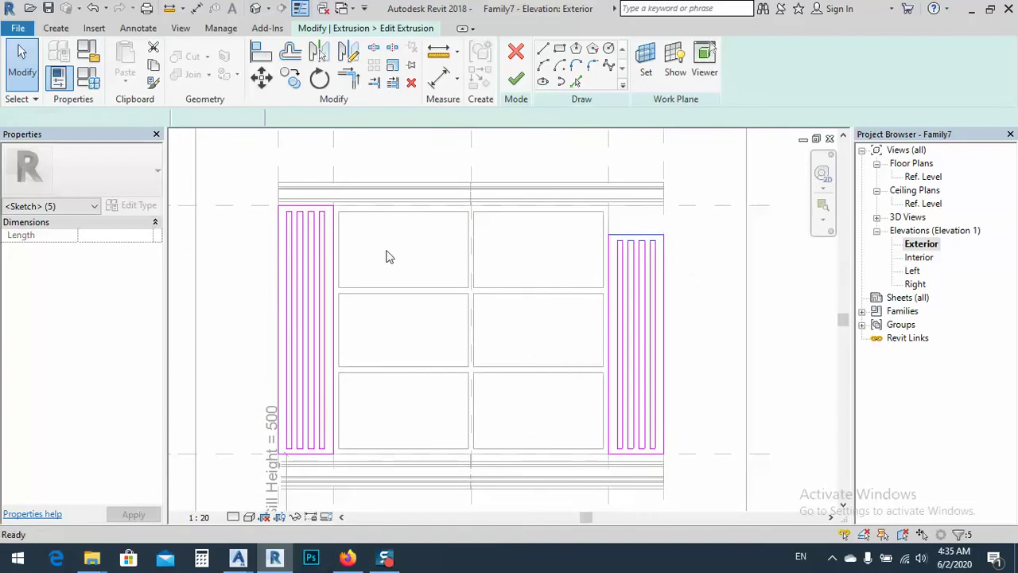
pyautogui.press('Escape')
pyautogui.moveTo(263, 198)
pyautogui.mouseDown()
pyautogui.moveTo(375, 447)
pyautogui.moveTo(371, 478)
pyautogui.mouseUp()
pyautogui.press('Delete')
# Delete the rightmost flute from the right fin's sketch
pyautogui.moveTo(685, 465); pyautogui.dragTo(683, 465, button='middle')
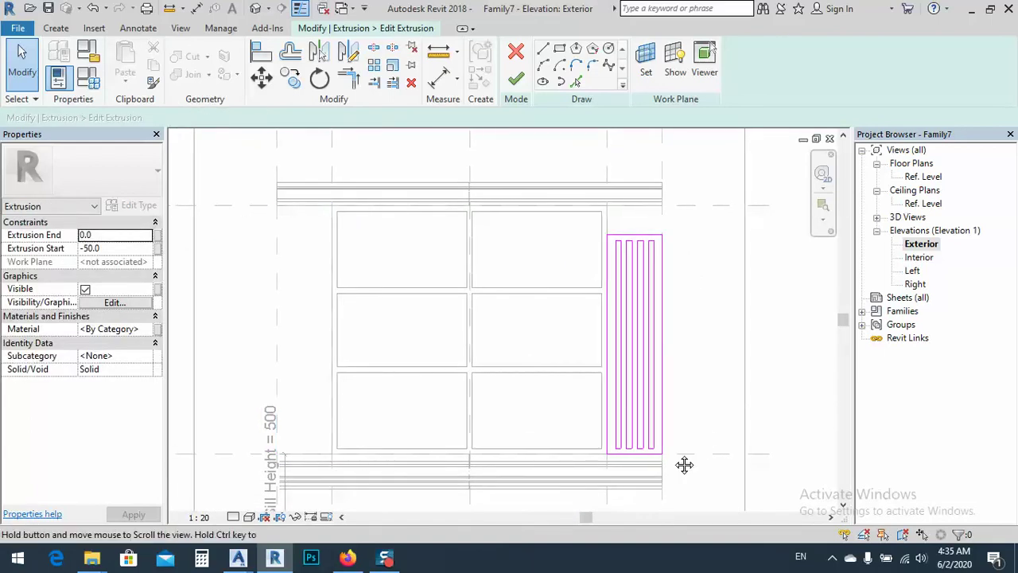
pyautogui.scroll(5, 660, 334)
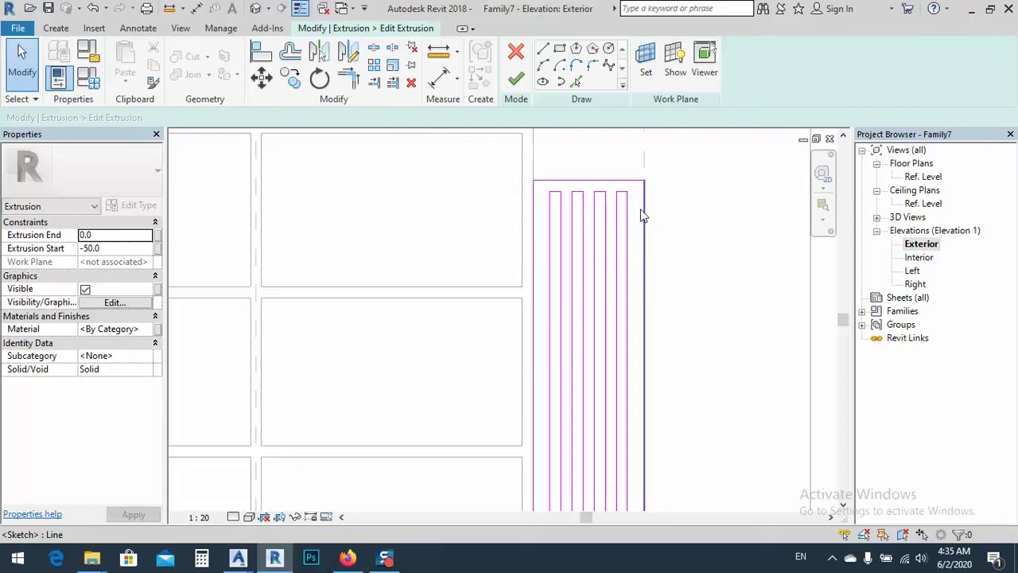
pyautogui.moveTo(643, 215); pyautogui.dragTo(639, 295, button='middle')
pyautogui.scroll(2, 639, 295)
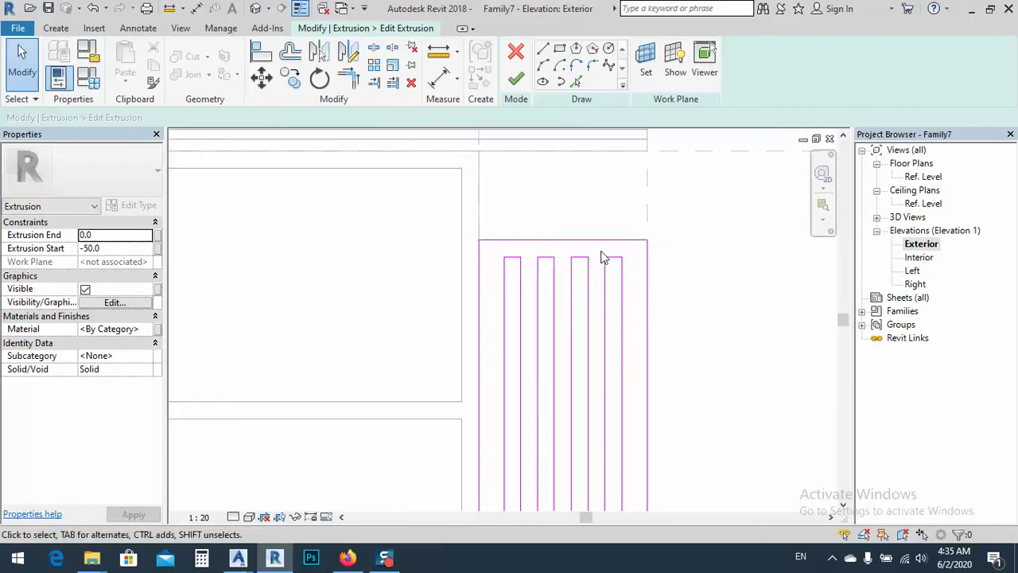
pyautogui.click(632, 338)
pyautogui.scroll(-2, 628, 342)
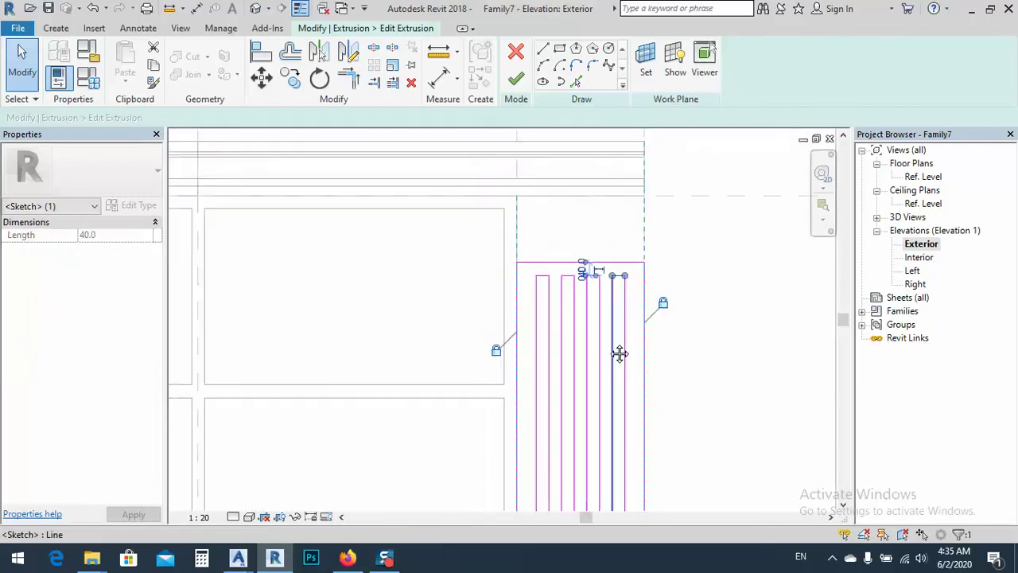
pyautogui.scroll(2, 596, 190)
pyautogui.press('Escape')
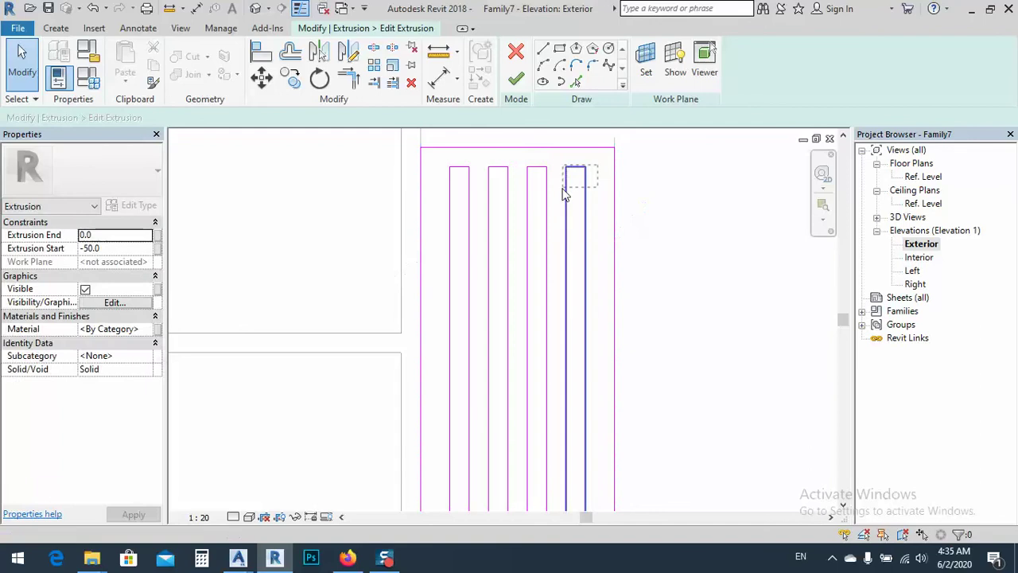
pyautogui.click(561, 188)
pyautogui.press('Delete')
# Check the sketch's bottom lines and finish the shortened fin extrusion
pyautogui.scroll(-2, 577, 334)
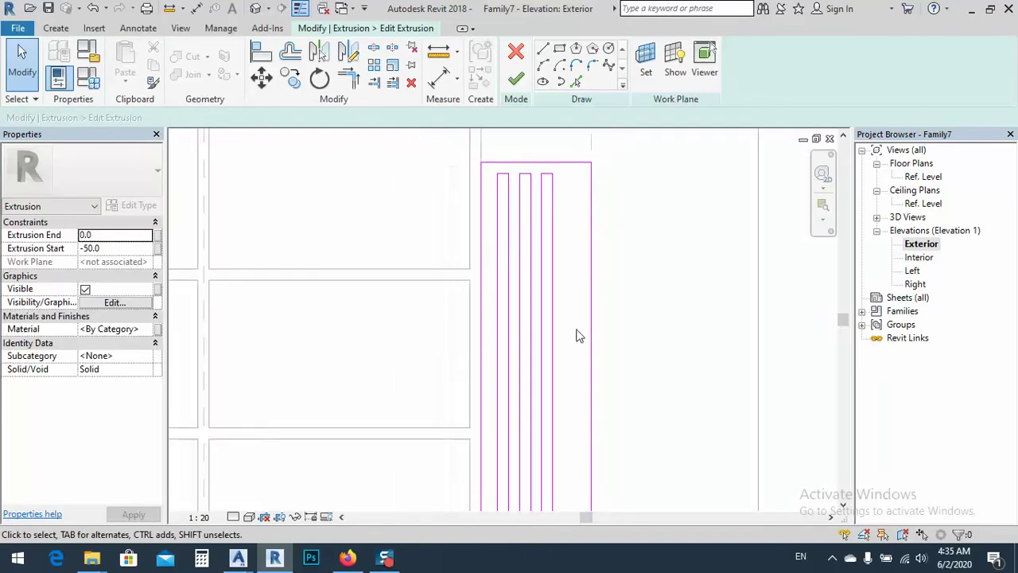
pyautogui.moveTo(578, 334); pyautogui.dragTo(552, 227, button='middle')
pyautogui.scroll(2, 552, 454)
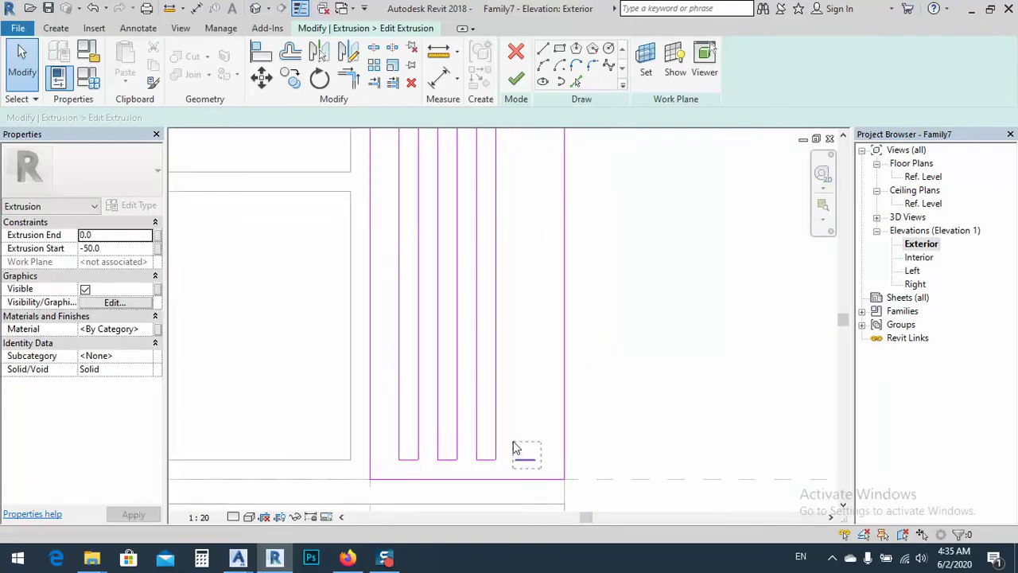
pyautogui.click(485, 459)
pyautogui.press('Escape')
pyautogui.scroll(-3, 516, 404)
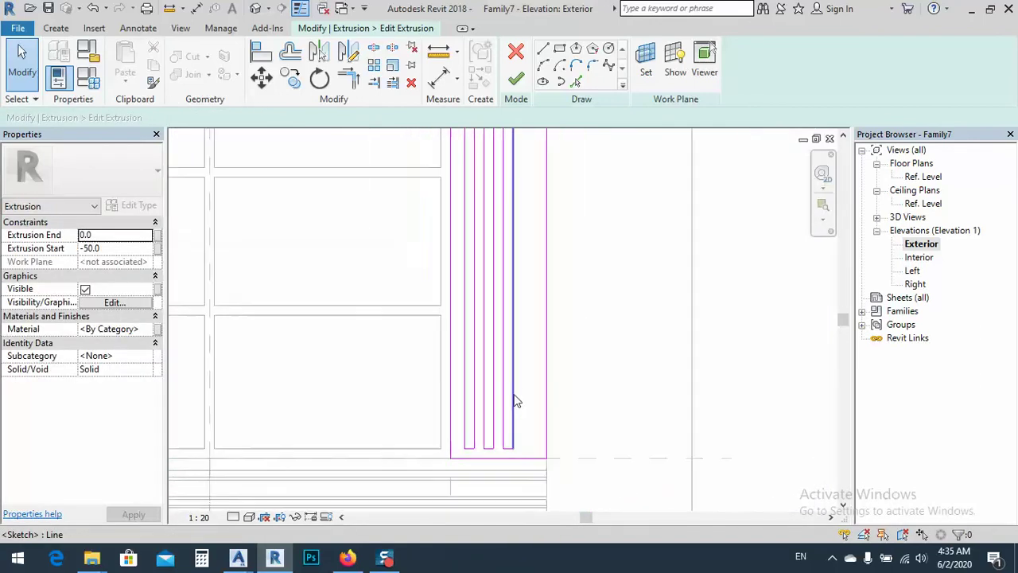
pyautogui.scroll(-2, 561, 350)
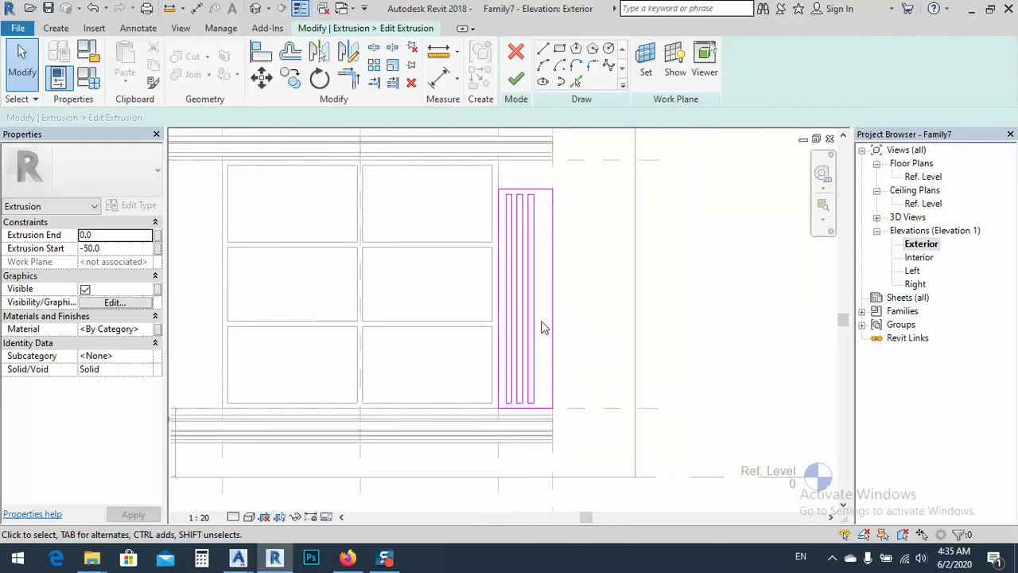
pyautogui.moveTo(543, 327); pyautogui.dragTo(601, 345, button='middle')
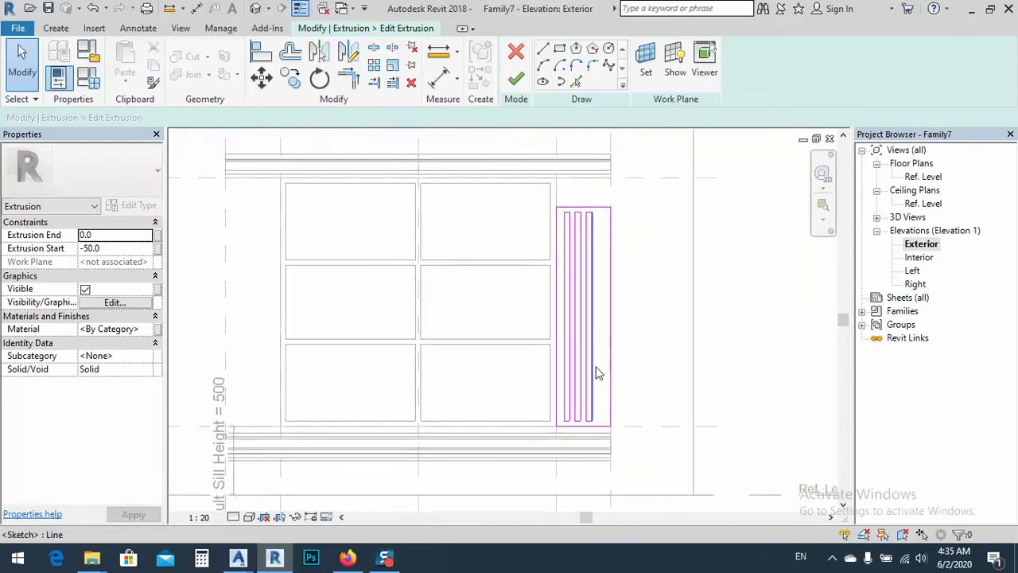
pyautogui.click(517, 83)
pyautogui.click(515, 303)
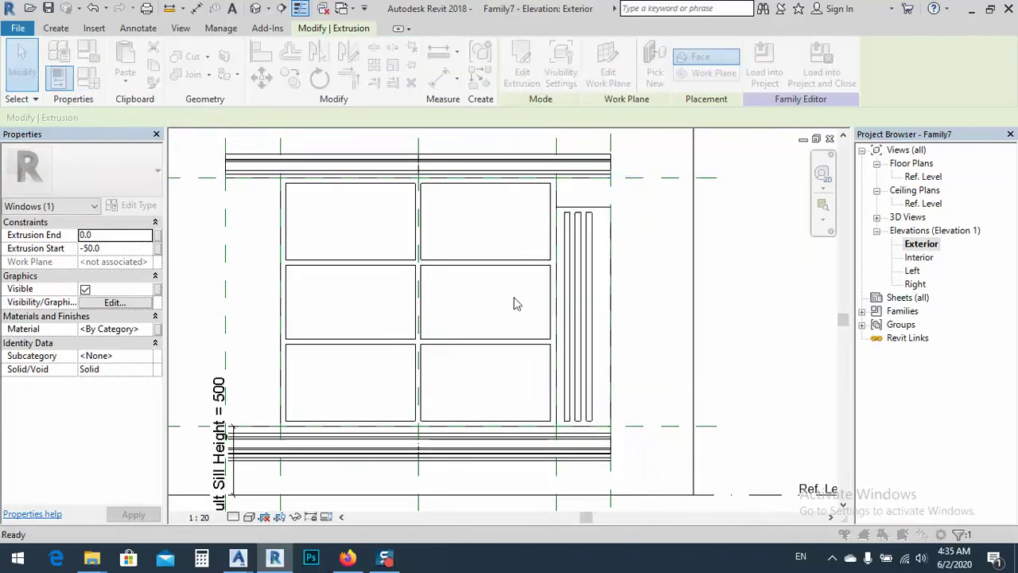
pyautogui.press('f')
pyautogui.press('t')
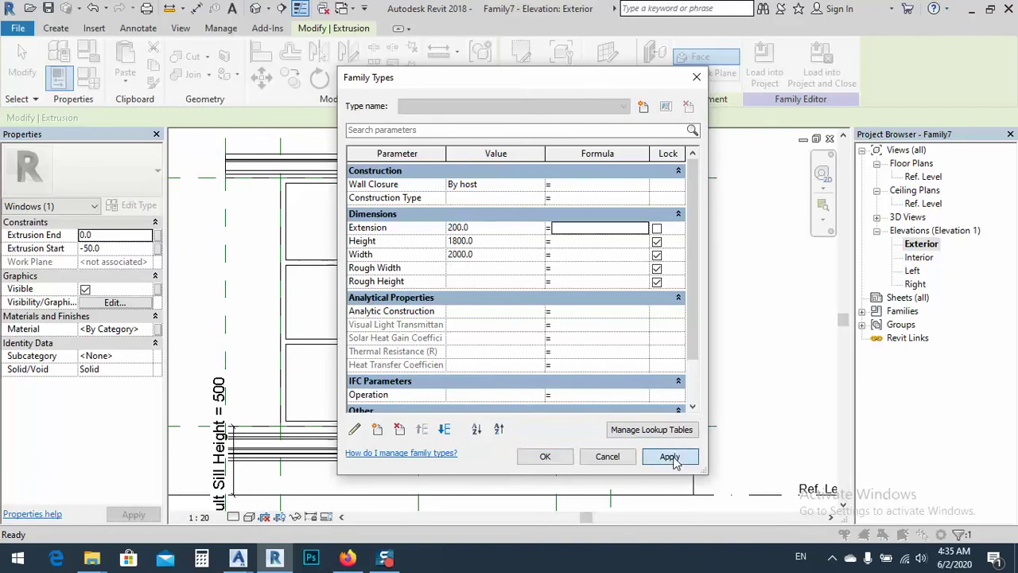
pyautogui.click(545, 455)
pyautogui.press('Escape')
pyautogui.scroll(2, 581, 204)
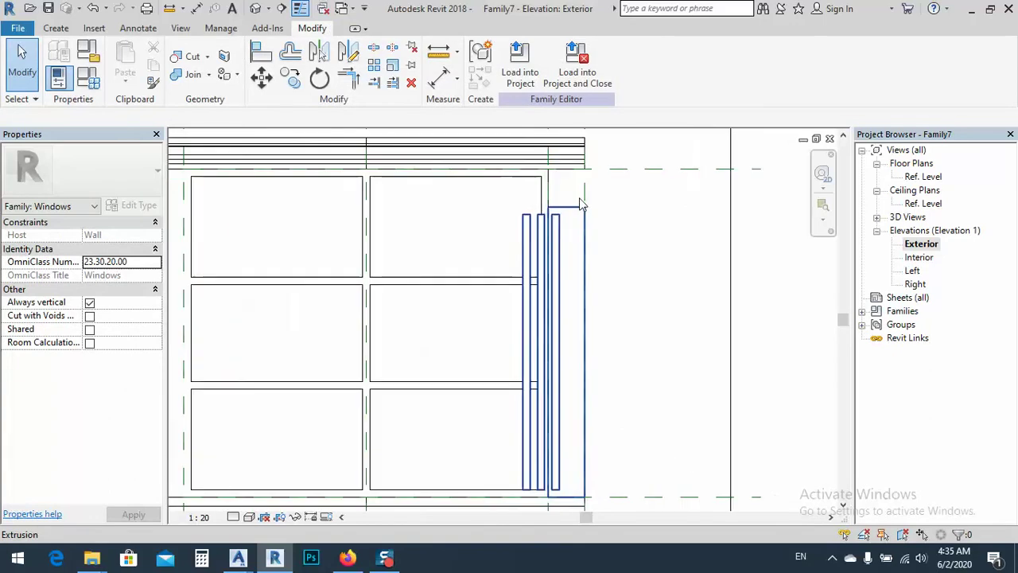
pyautogui.scroll(2, 580, 204)
pyautogui.click(568, 248)
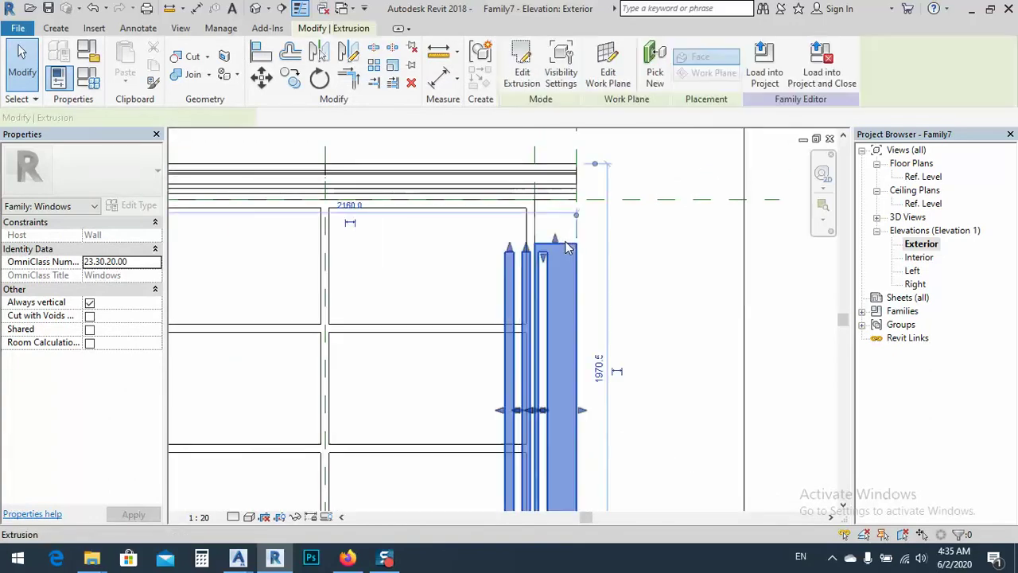
# Reopen the fin sketch and delete the two extra left flute rectangles
pyautogui.click(522, 67)
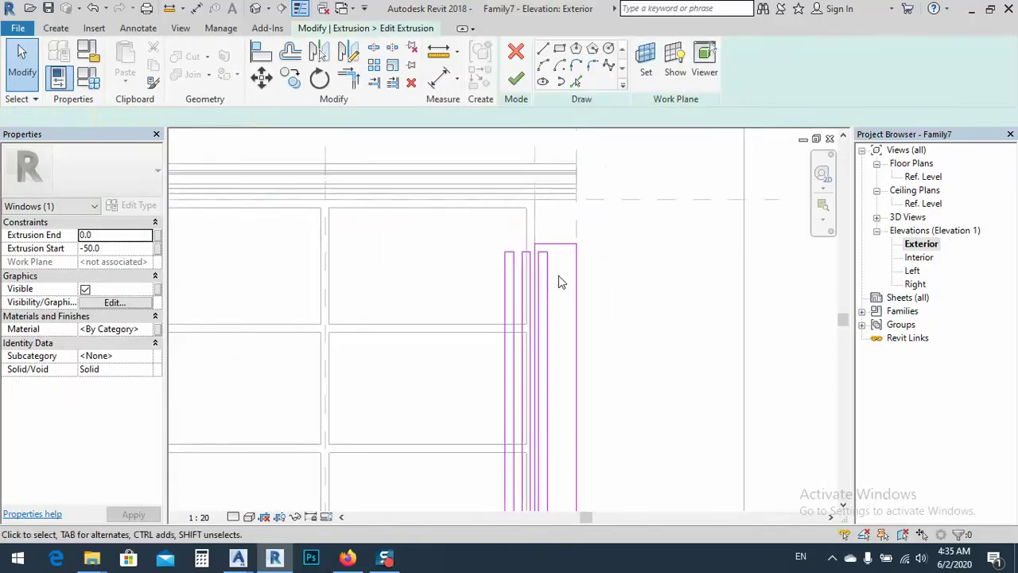
pyautogui.moveTo(558, 275)
pyautogui.mouseDown(button='middle')
pyautogui.moveTo(541, 221)
pyautogui.moveTo(519, 203)
pyautogui.mouseUp(button='middle')
pyautogui.scroll(3, 477, 191)
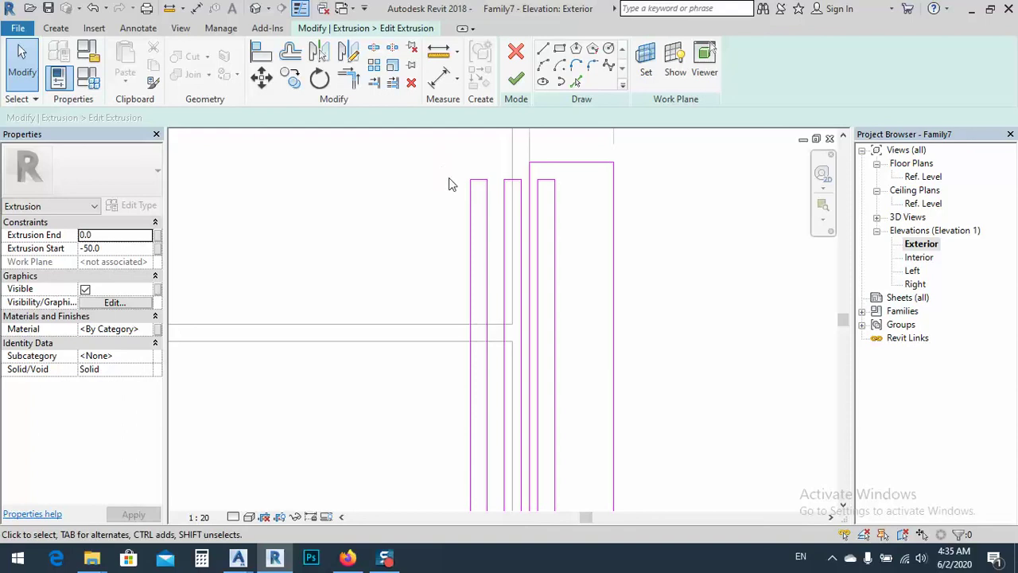
pyautogui.moveTo(442, 165); pyautogui.dragTo(538, 324)
pyautogui.moveTo(522, 384)
pyautogui.mouseDown()
pyautogui.moveTo(457, 336)
pyautogui.moveTo(450, 223)
pyautogui.mouseUp()
pyautogui.scroll(-3, 441, 203)
pyautogui.moveTo(431, 181)
pyautogui.mouseDown()
pyautogui.moveTo(474, 330)
pyautogui.moveTo(486, 480)
pyautogui.mouseUp()
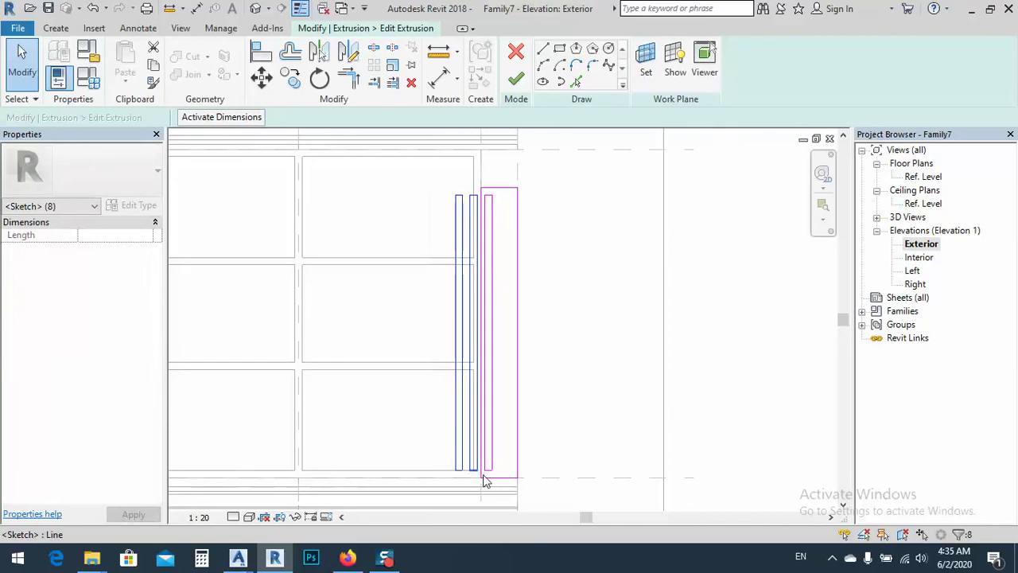
pyautogui.press('Delete')
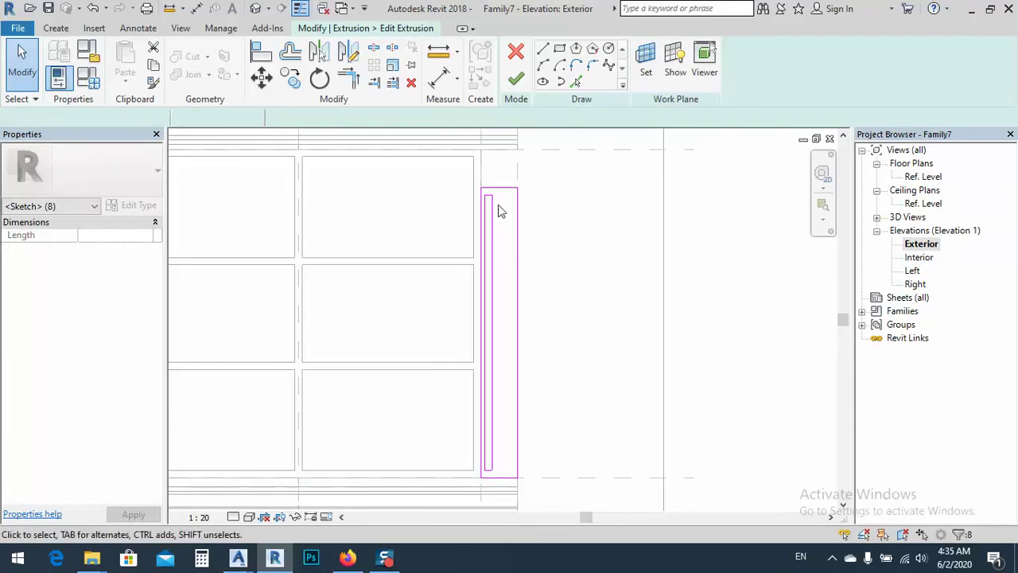
# Give the fin's inner vertical sketch line a 30.0 offset
pyautogui.scroll(5, 500, 216)
pyautogui.click(493, 219)
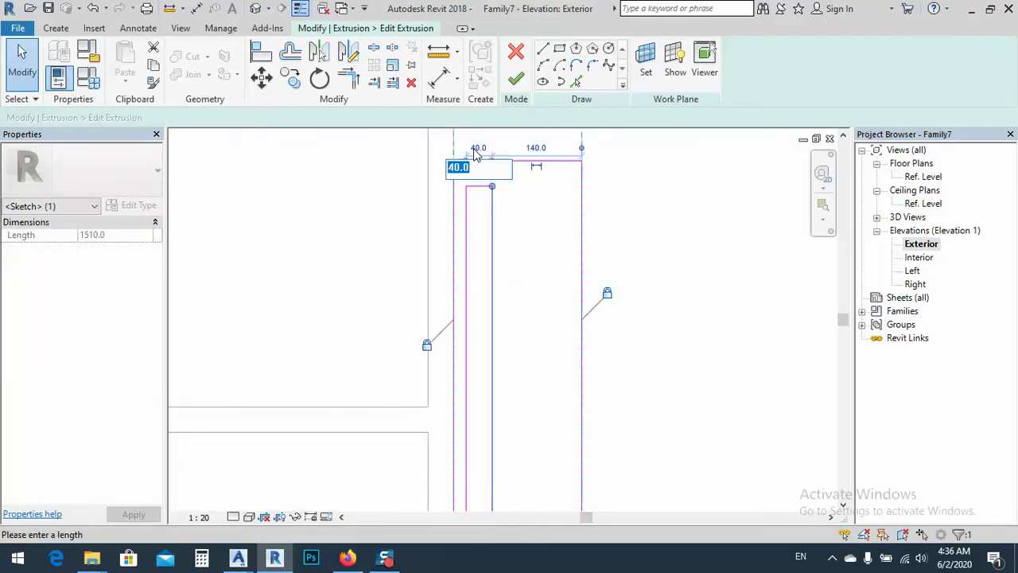
pyautogui.press('Return')
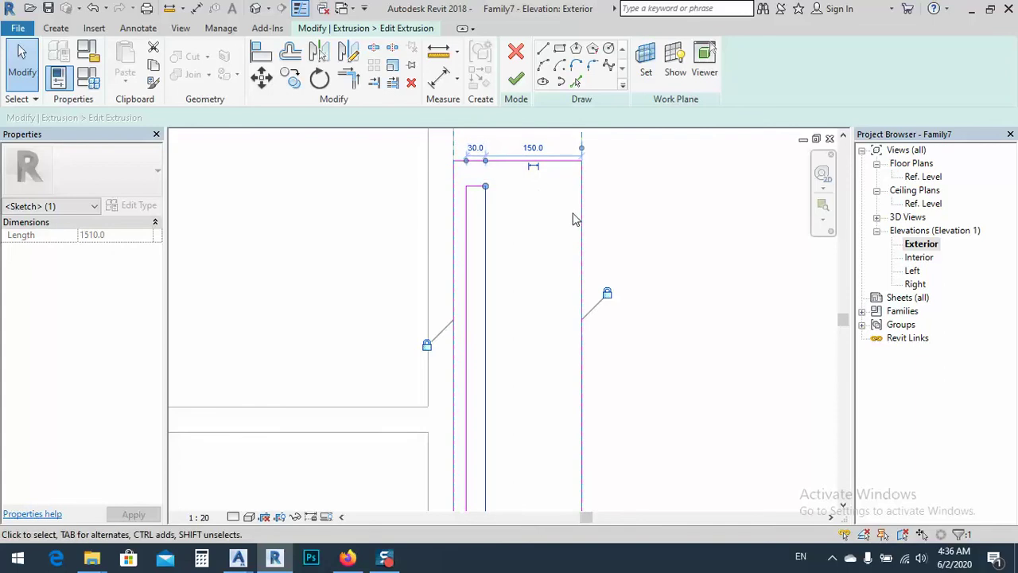
pyautogui.click(545, 215)
# Select all four lines of the narrow inner flute
pyautogui.moveTo(514, 177); pyautogui.dragTo(462, 220)
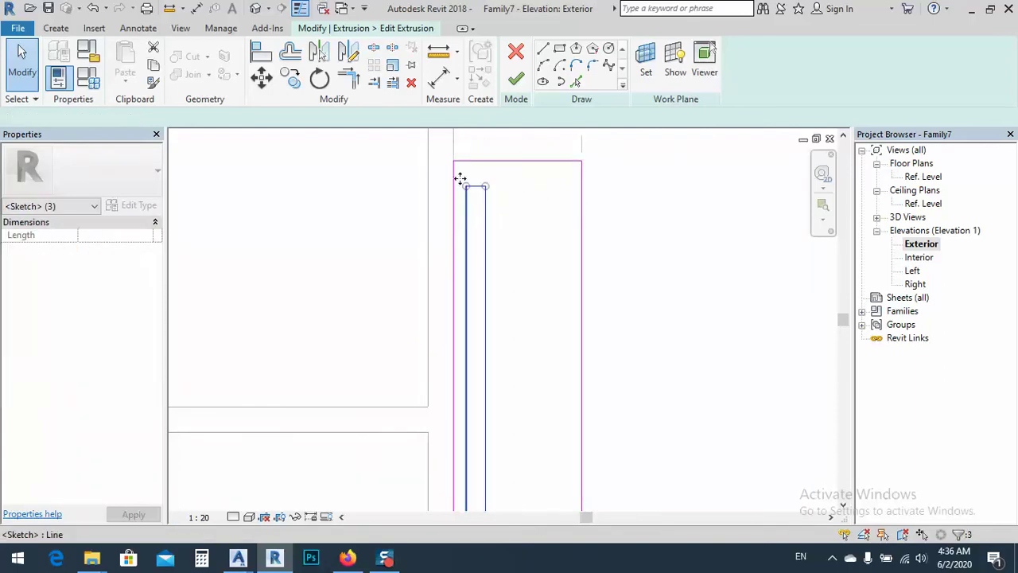
pyautogui.scroll(-4, 465, 167)
pyautogui.scroll(4, 470, 457)
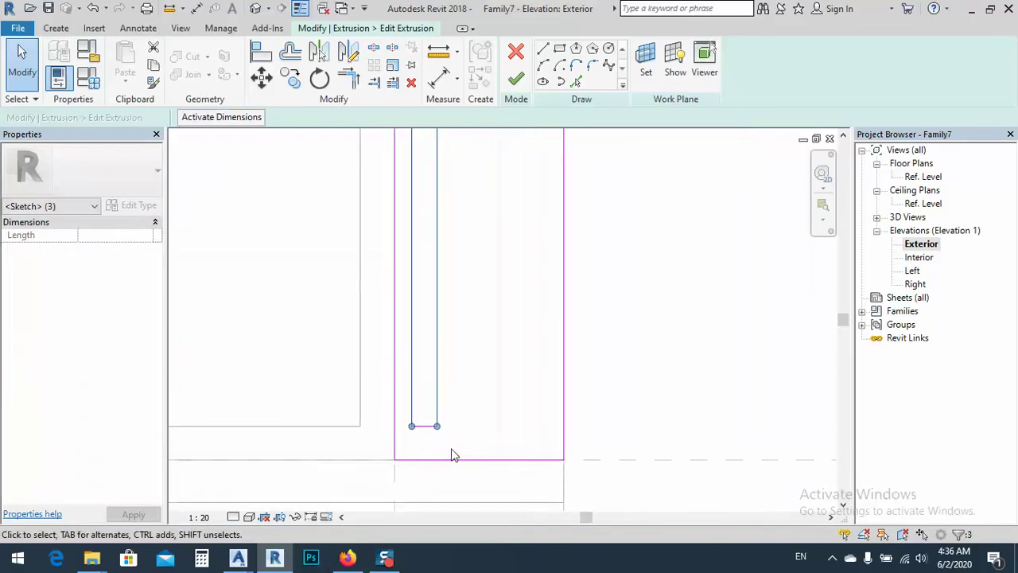
pyautogui.moveTo(420, 434); pyautogui.dragTo(409, 417)
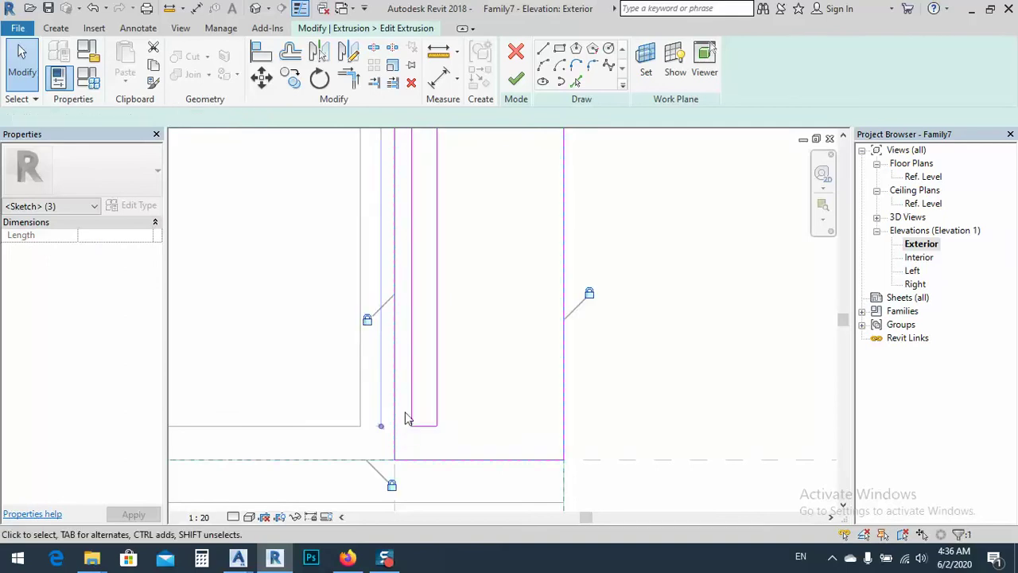
pyautogui.click(290, 78)
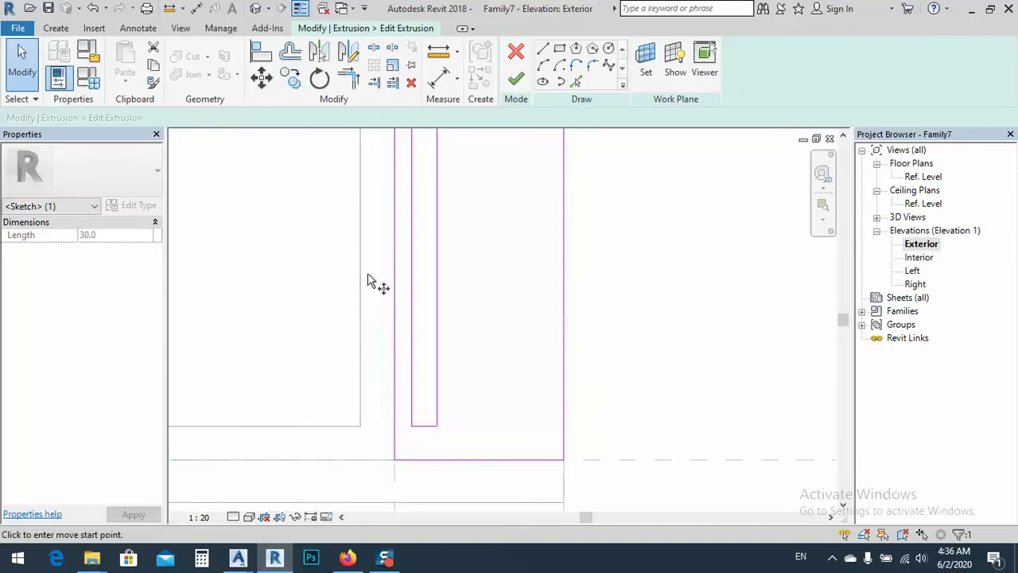
pyautogui.press('Escape')
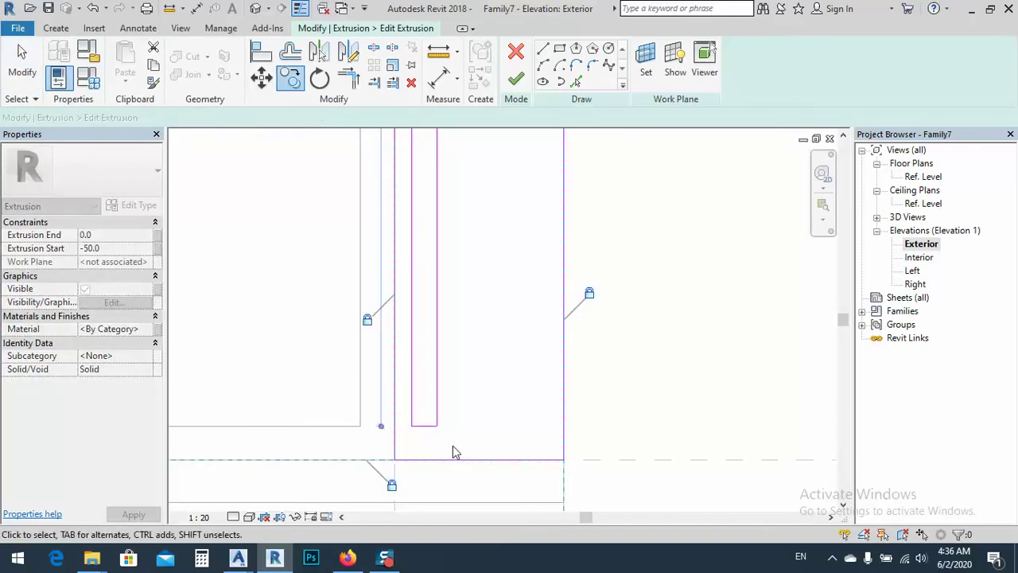
pyautogui.moveTo(452, 442)
pyautogui.mouseDown()
pyautogui.moveTo(411, 396)
pyautogui.moveTo(405, 105)
pyautogui.mouseUp()
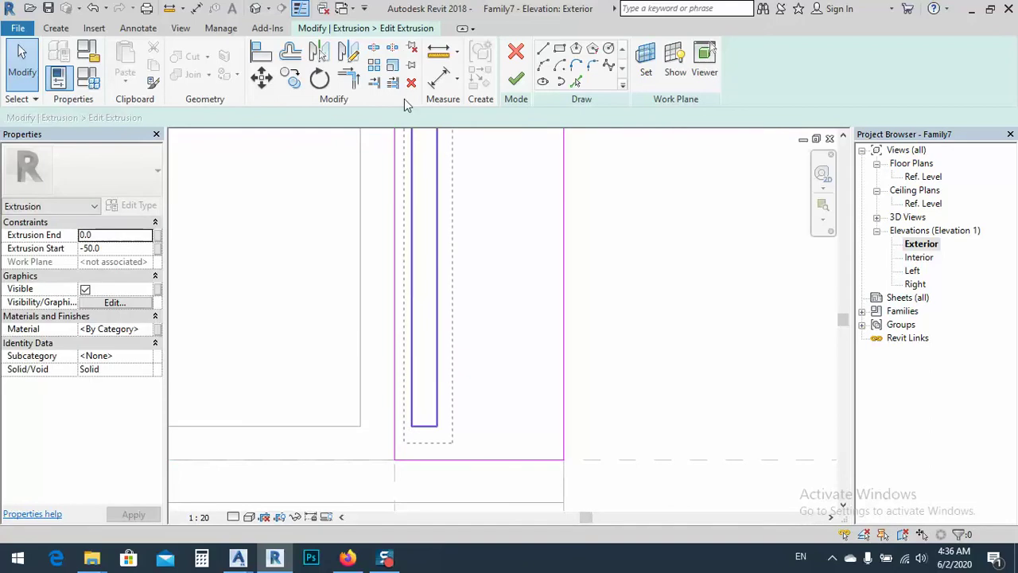
pyautogui.scroll(-5, 452, 302)
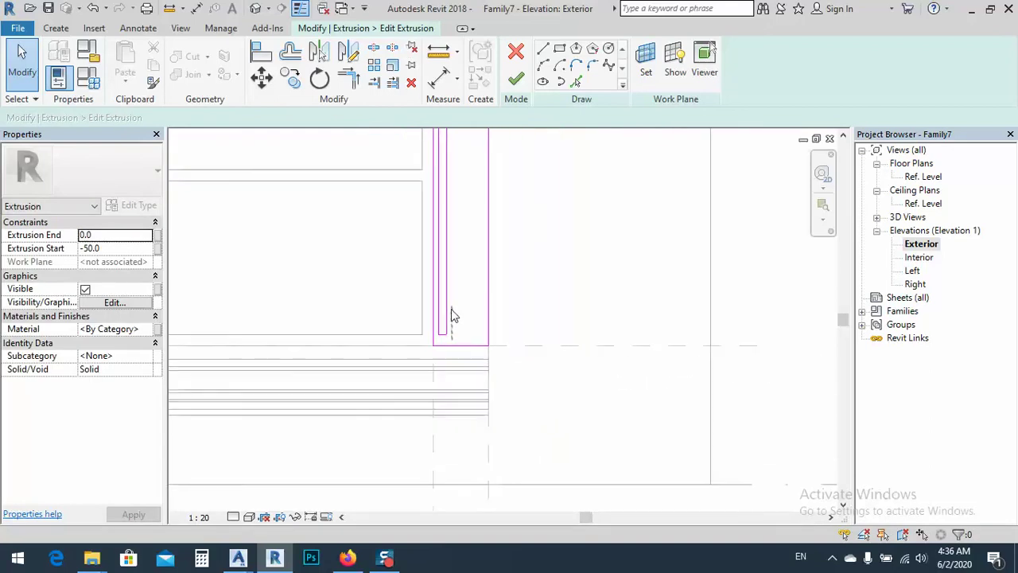
pyautogui.scroll(-2, 451, 316)
pyautogui.scroll(4, 451, 159)
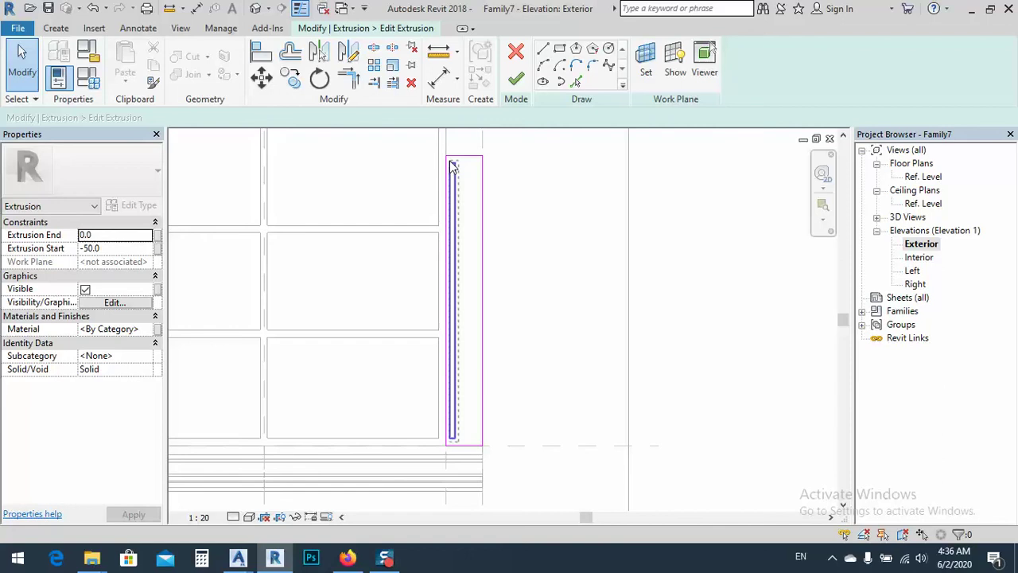
pyautogui.click(451, 165)
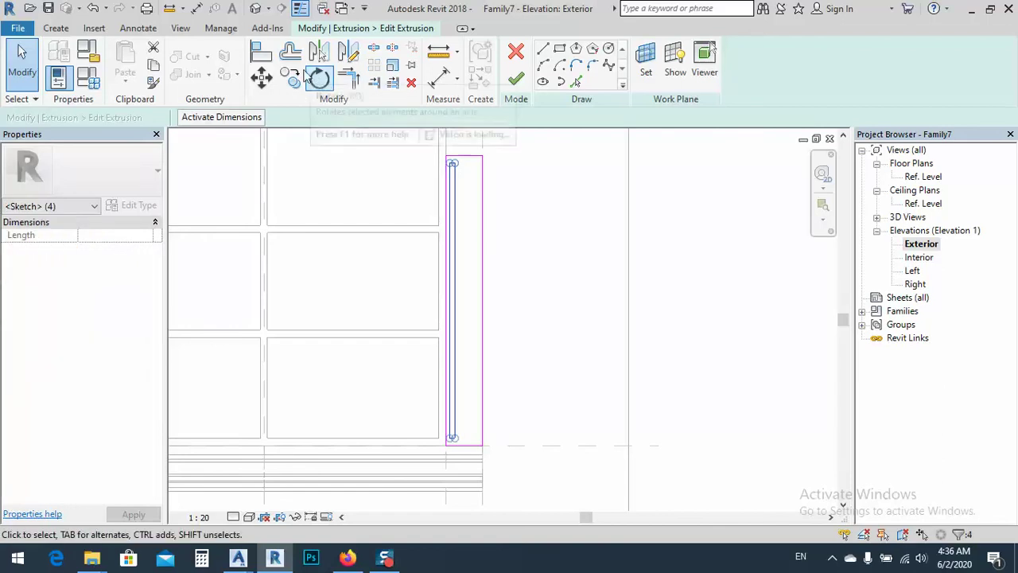
# Copy the flute twice to the right from its top corner using Multiple
pyautogui.click(291, 78)
pyautogui.scroll(4, 465, 163)
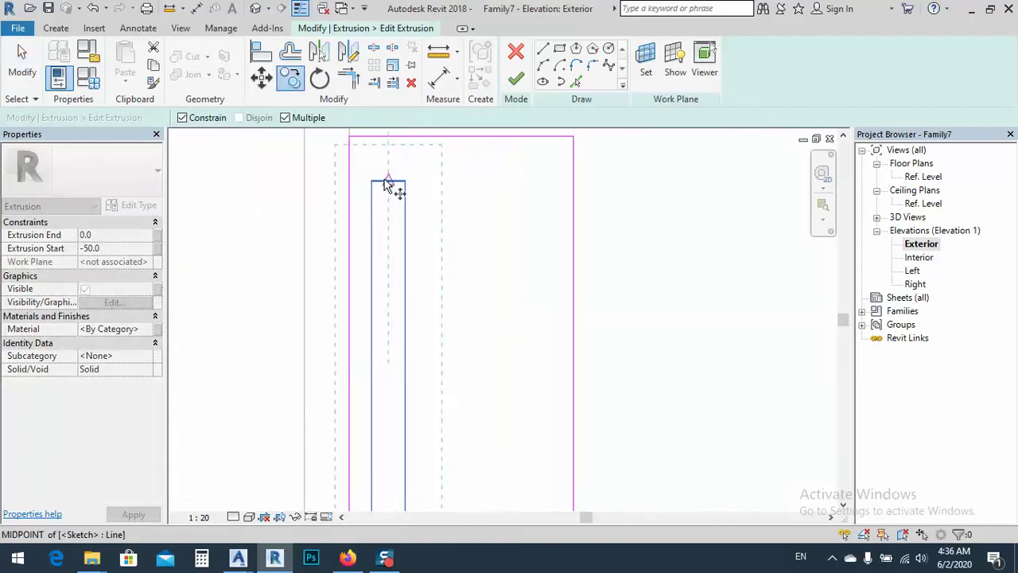
pyautogui.click(371, 182)
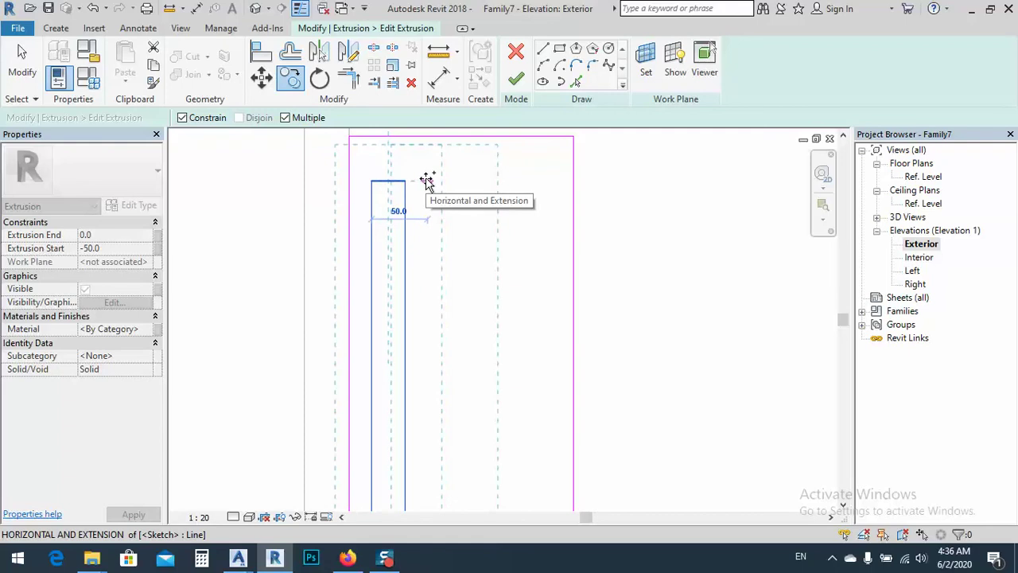
pyautogui.click(427, 181)
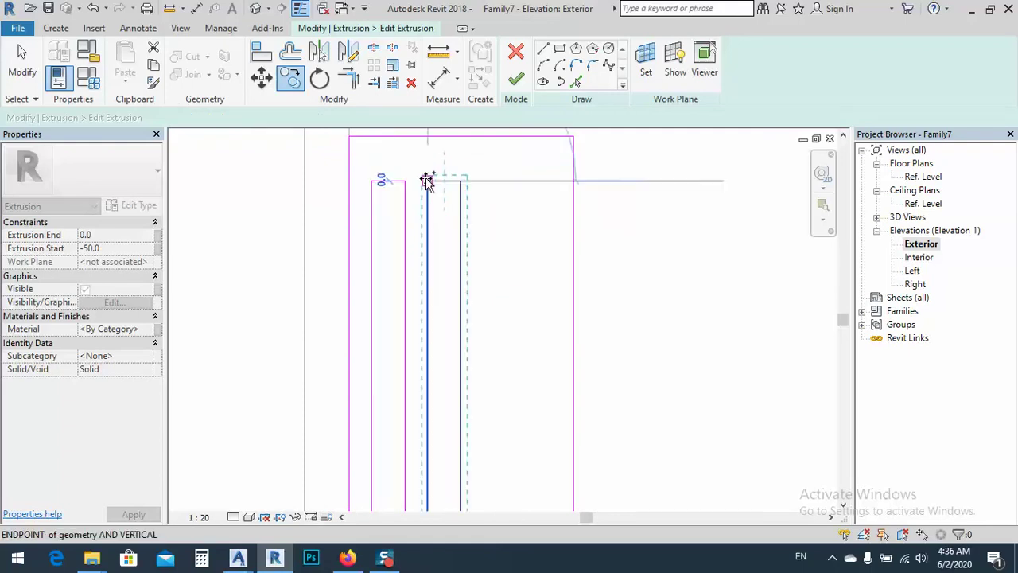
pyautogui.click(484, 182)
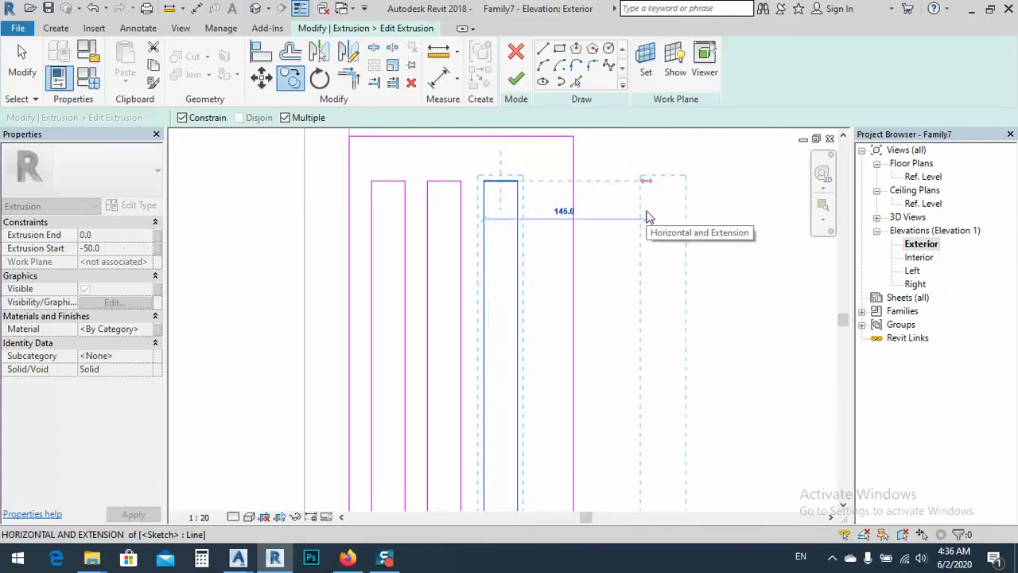
pyautogui.press('Escape')
pyautogui.press('Escape')
# Inspect the three flute rectangles along the fin and the reference level
pyautogui.scroll(-3, 532, 186)
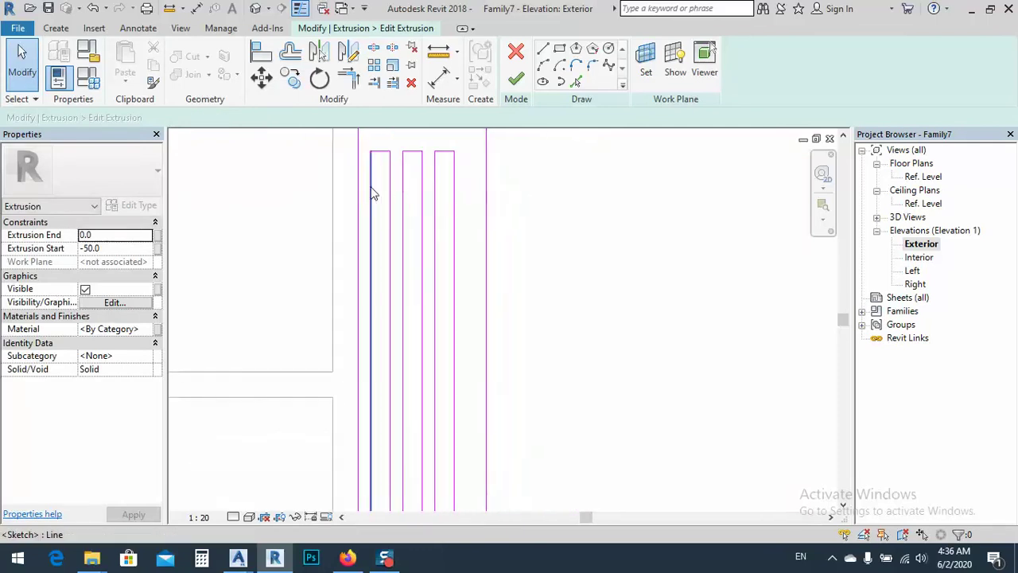
pyautogui.scroll(3, 405, 178)
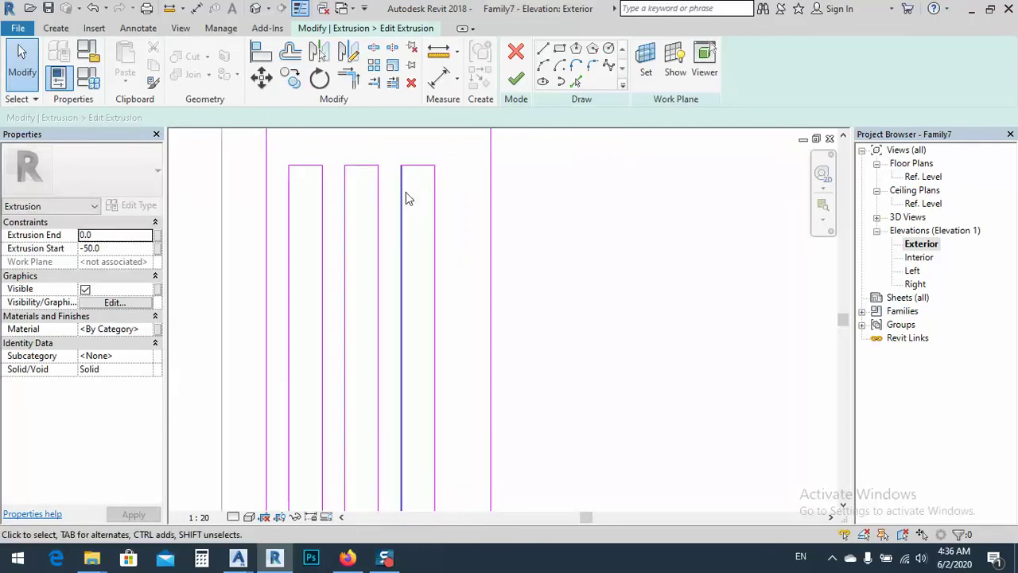
pyautogui.click(401, 193)
pyautogui.scroll(-3, 392, 186)
pyautogui.moveTo(392, 186)
pyautogui.mouseDown(button='middle')
pyautogui.moveTo(391, 445)
pyautogui.moveTo(398, 279)
pyautogui.mouseUp(button='middle')
pyautogui.scroll(2, 386, 390)
pyautogui.scroll(2, 387, 379)
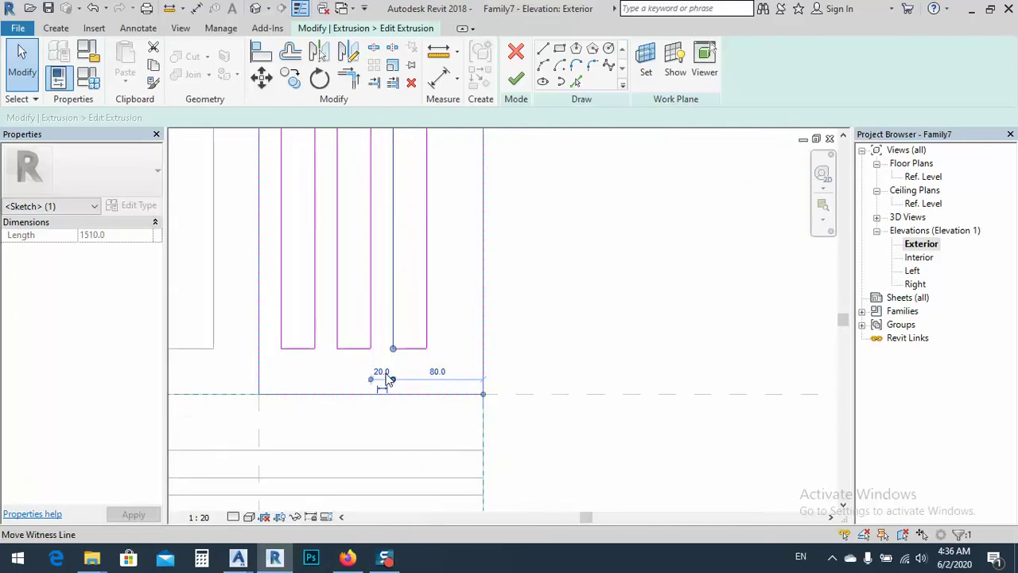
pyautogui.press('Escape')
pyautogui.scroll(-3, 402, 252)
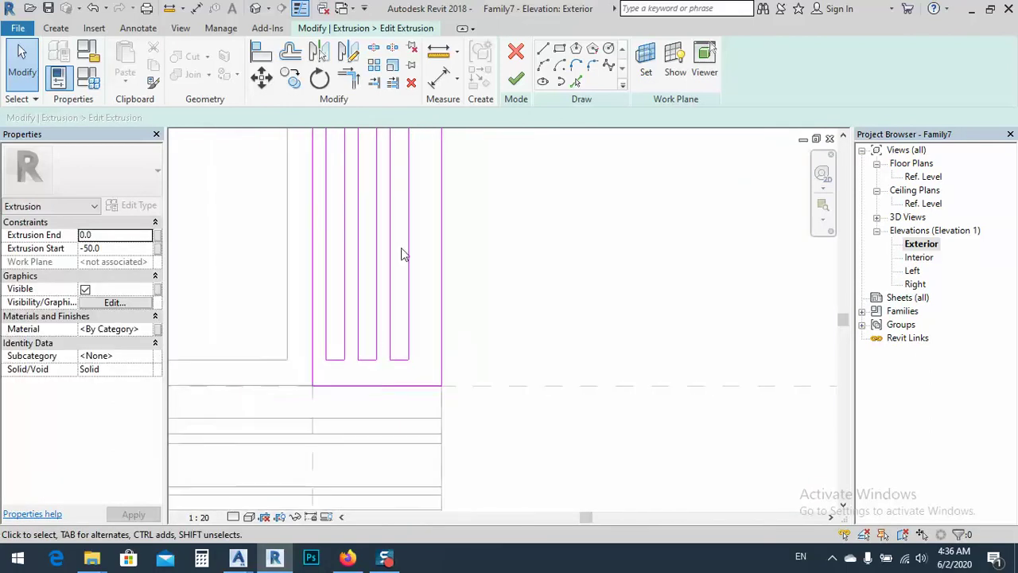
pyautogui.moveTo(402, 252)
pyautogui.mouseDown(button='middle')
pyautogui.moveTo(400, 407)
pyautogui.moveTo(378, 402)
pyautogui.mouseUp(button='middle')
pyautogui.moveTo(390, 234)
pyautogui.mouseDown(button='middle')
pyautogui.moveTo(400, 249)
pyautogui.moveTo(391, 210)
pyautogui.moveTo(390, 336)
pyautogui.mouseUp(button='middle')
pyautogui.scroll(-2, 391, 209)
pyautogui.scroll(4, 382, 228)
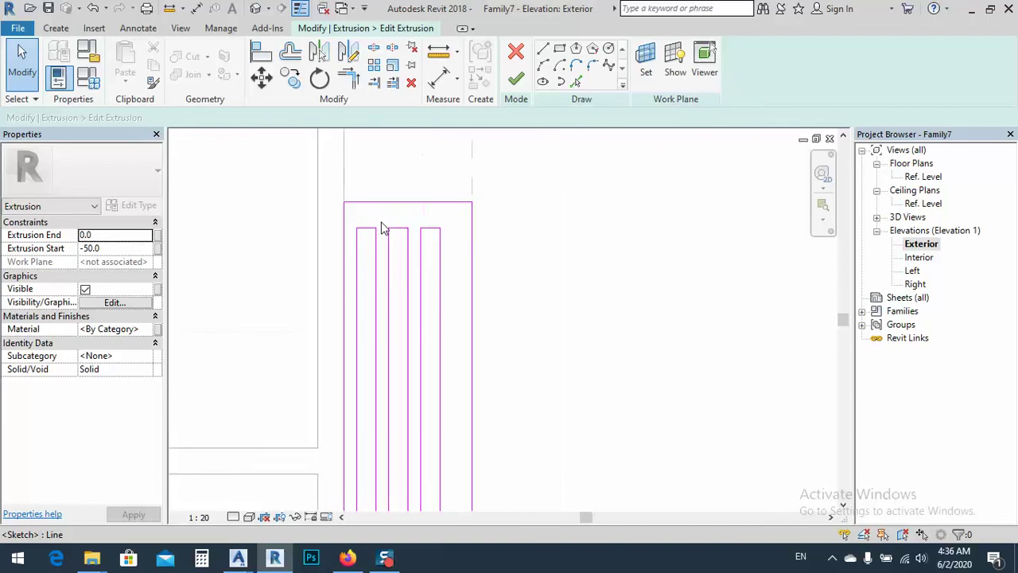
pyautogui.scroll(2, 380, 228)
pyautogui.click(389, 213)
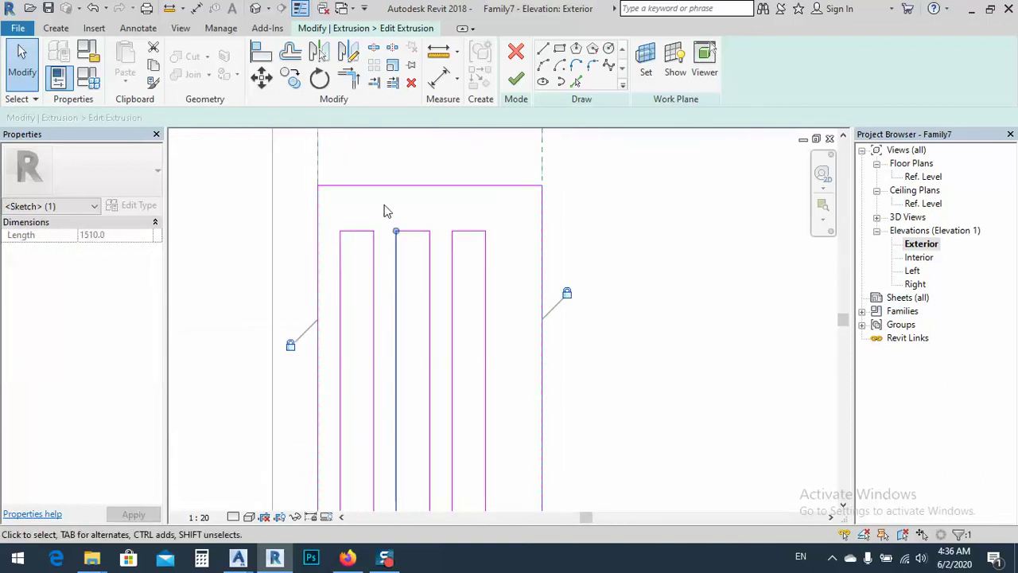
pyautogui.scroll(-4, 385, 212)
pyautogui.scroll(-2, 384, 212)
pyautogui.scroll(1, 381, 484)
pyautogui.scroll(1, 375, 482)
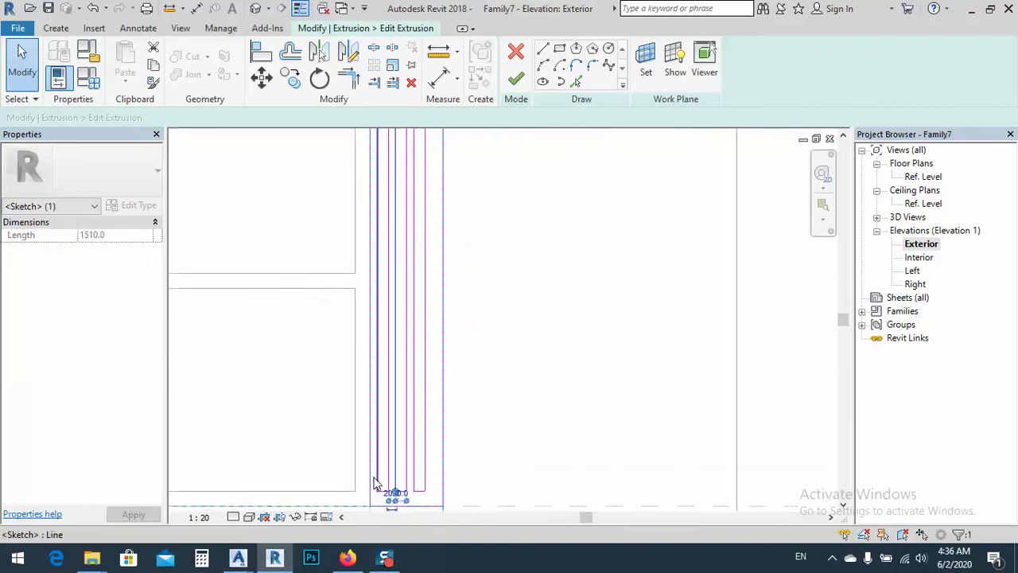
pyautogui.scroll(-1, 374, 482)
pyautogui.scroll(2, 386, 167)
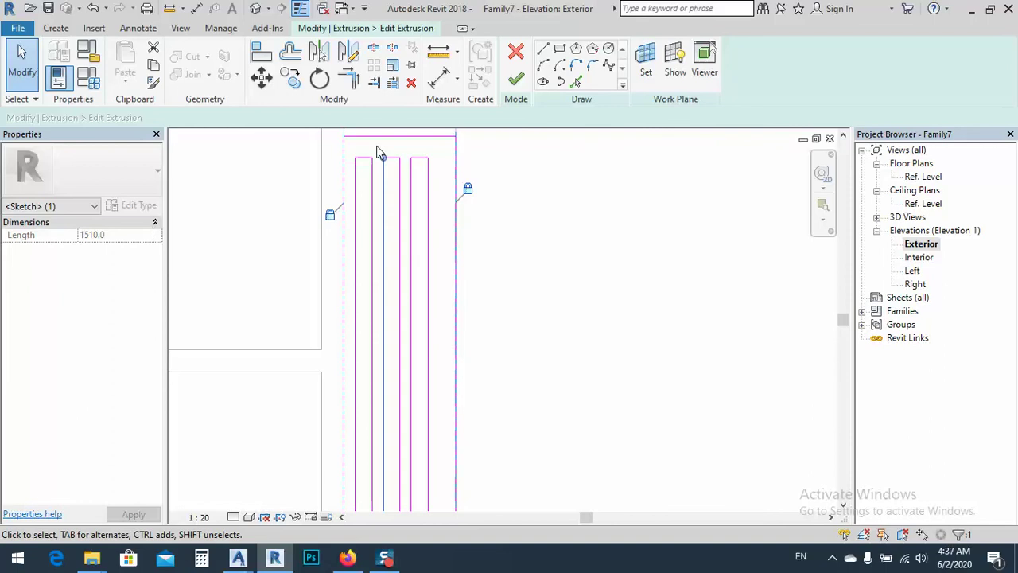
pyautogui.moveTo(380, 153); pyautogui.dragTo(454, 405)
pyautogui.scroll(-3, 437, 384)
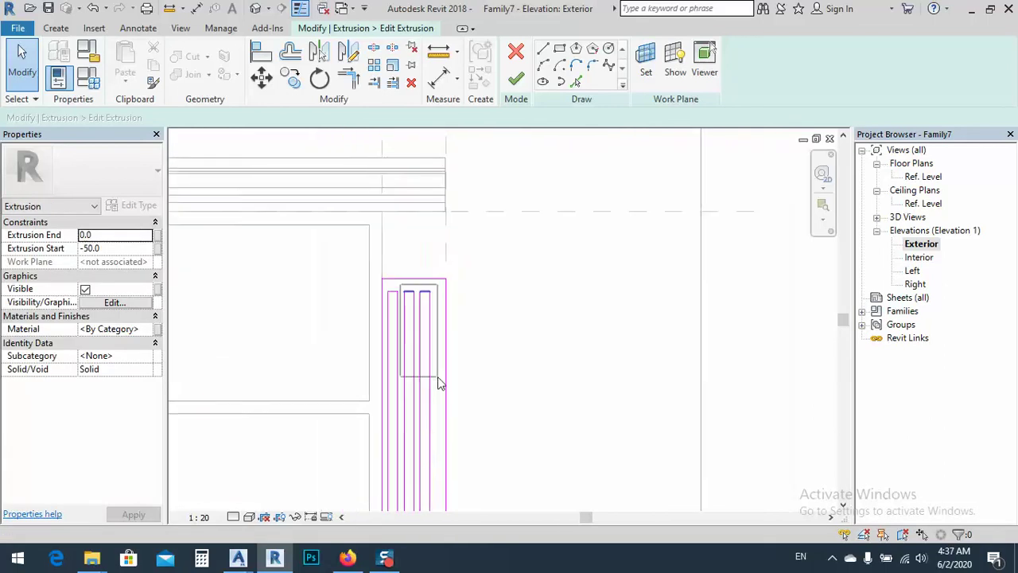
pyautogui.scroll(-2, 438, 383)
pyautogui.scroll(-2, 432, 382)
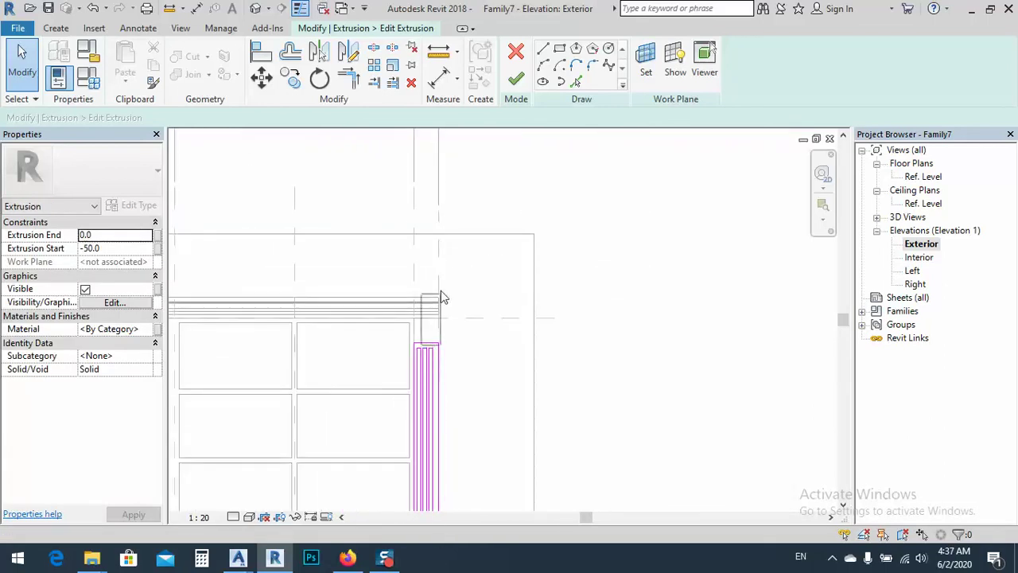
pyautogui.moveTo(442, 297); pyautogui.dragTo(441, 282, button='middle')
pyautogui.moveTo(448, 470); pyautogui.dragTo(422, 427, button='middle')
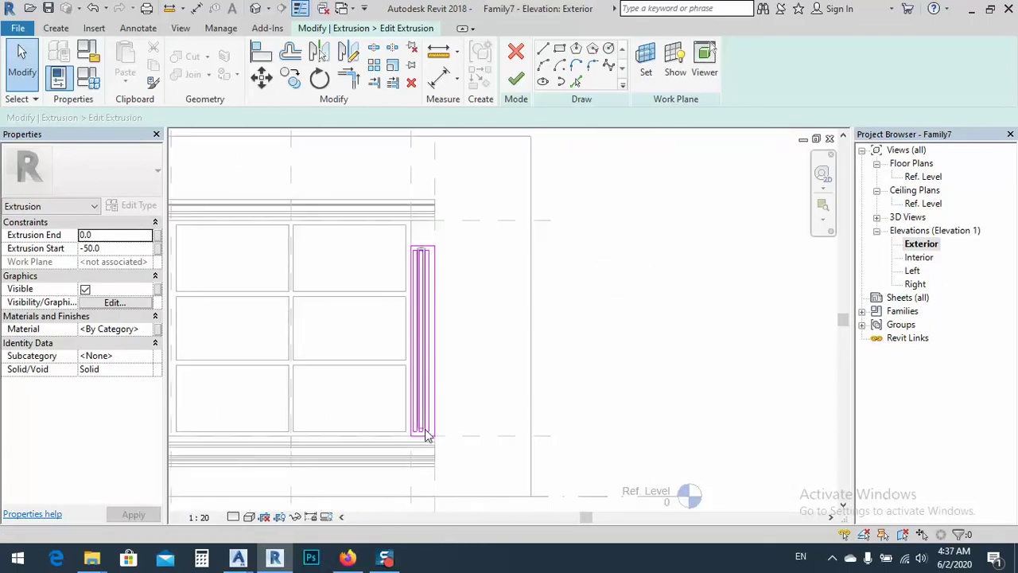
pyautogui.scroll(2, 425, 435)
# Move the fin's sketch lines 20 sideways
pyautogui.click(436, 443)
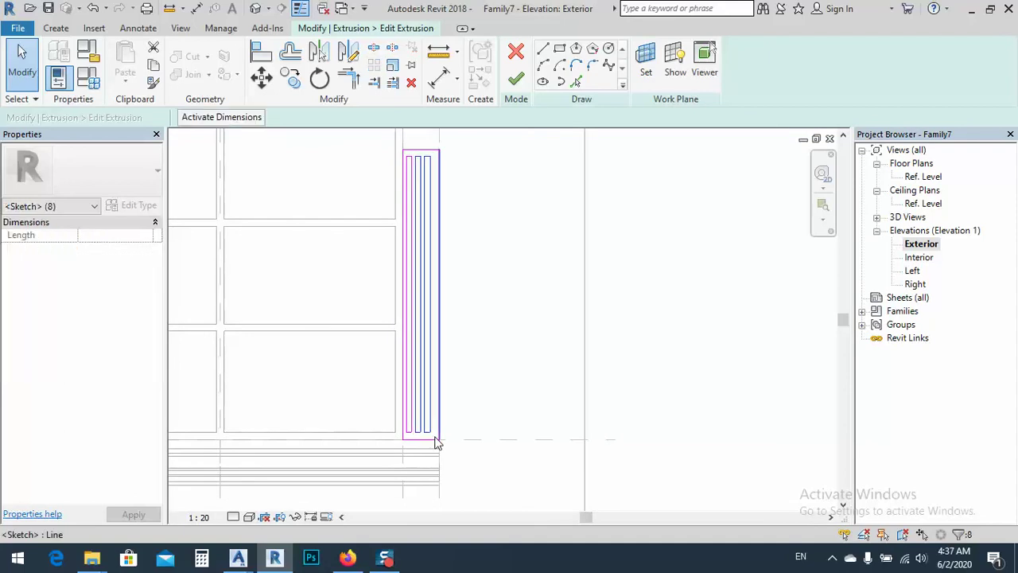
pyautogui.click(269, 84)
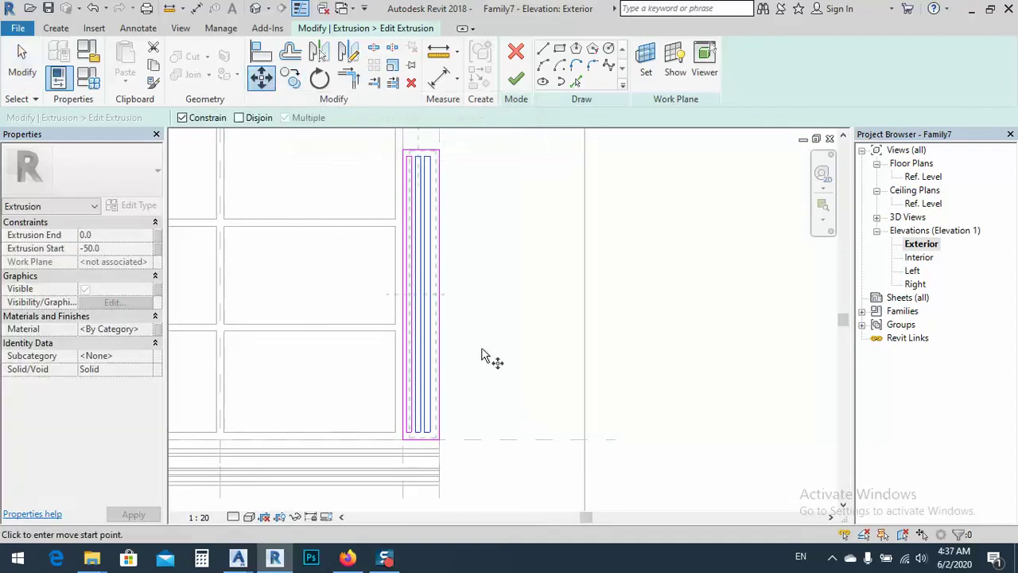
pyautogui.click(488, 357)
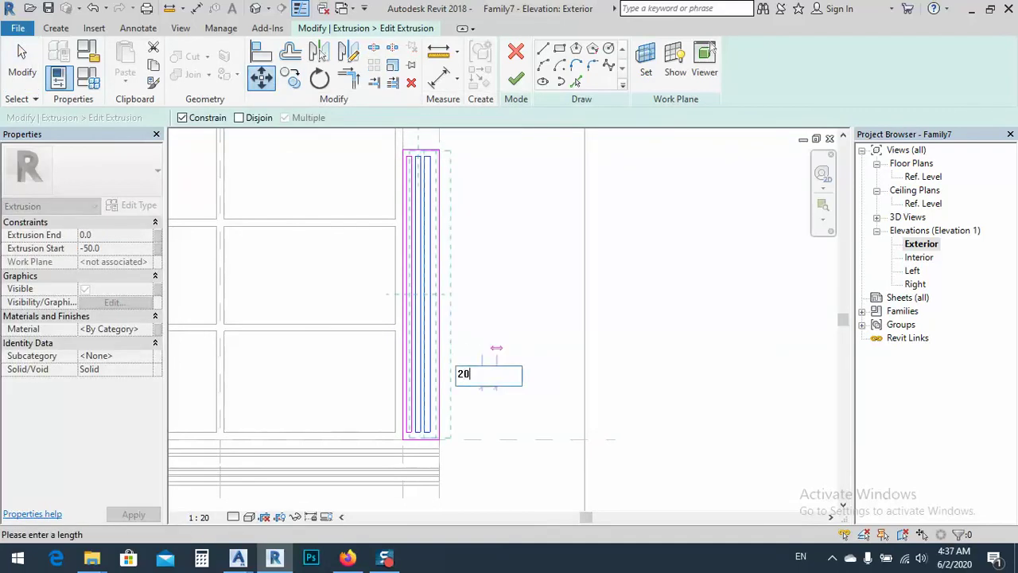
pyautogui.write('20')
pyautogui.press('Return')
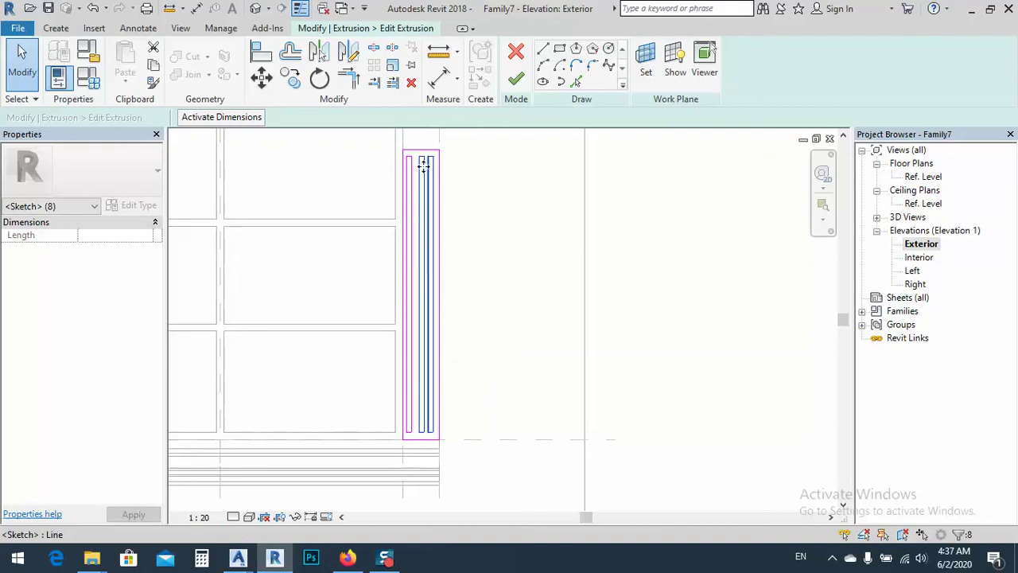
pyautogui.scroll(2, 413, 148)
pyautogui.scroll(2, 414, 151)
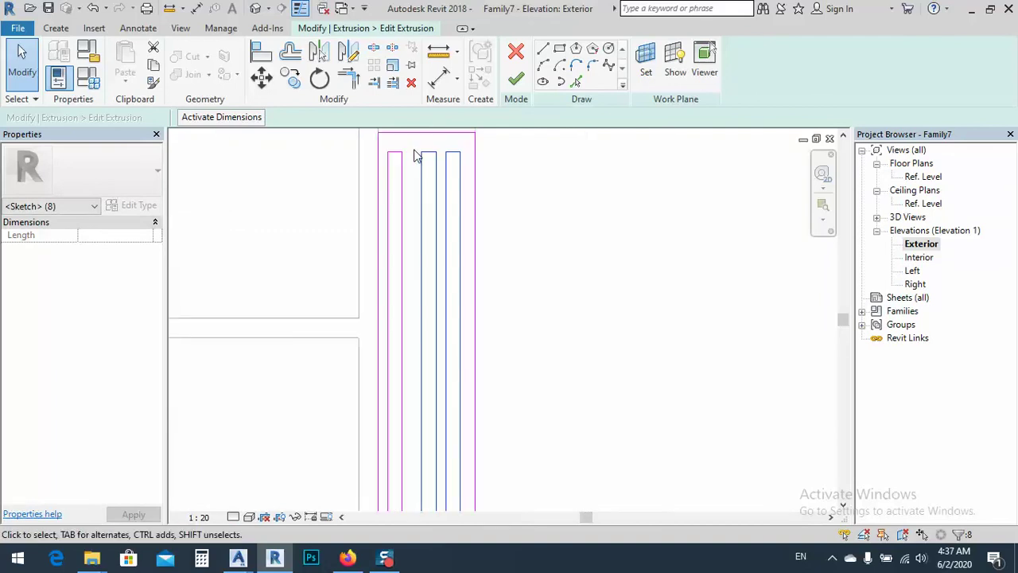
pyautogui.press('Escape')
pyautogui.scroll(-3, 443, 291)
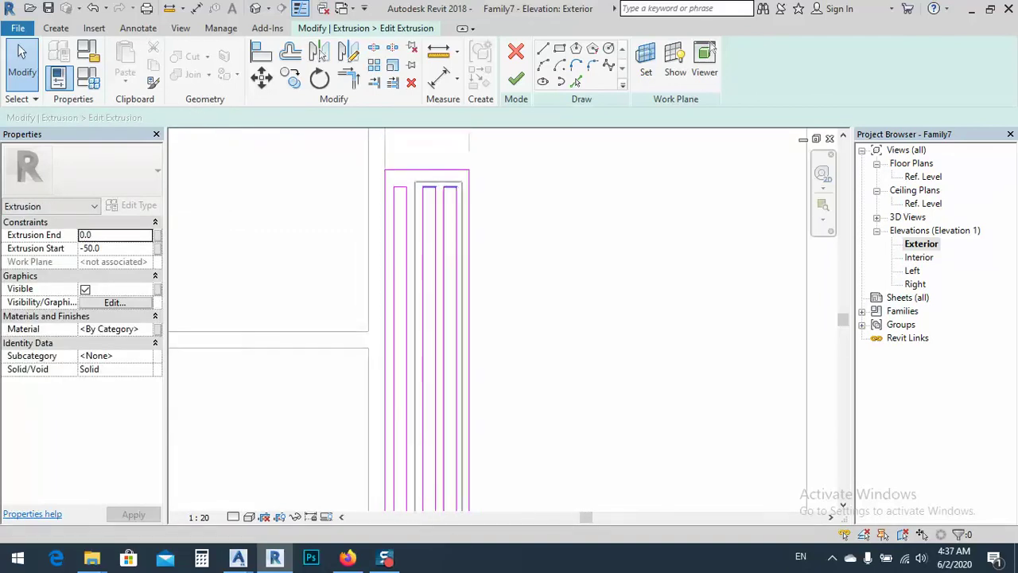
pyautogui.scroll(-2, 442, 246)
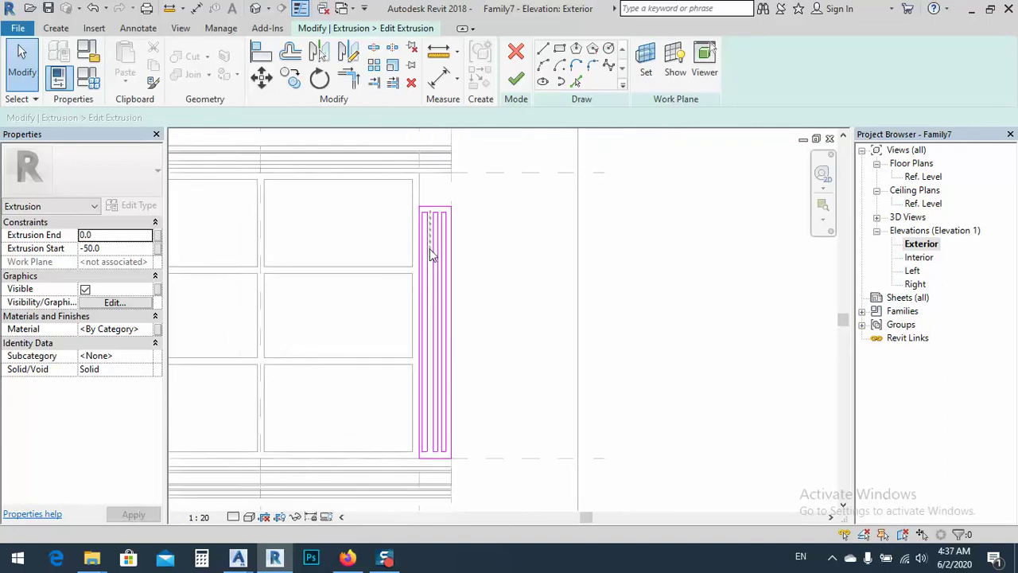
pyautogui.scroll(1, 429, 475)
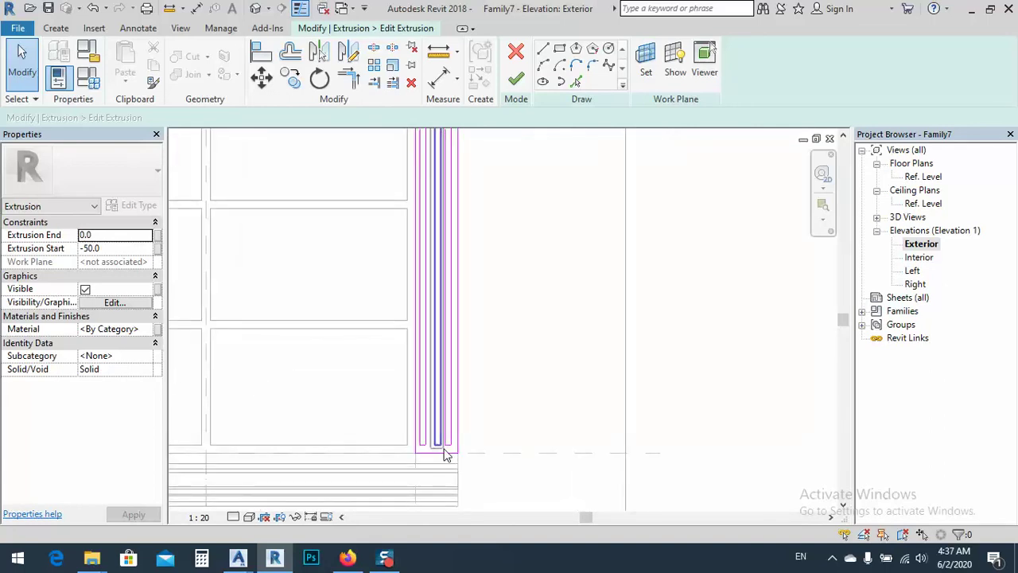
# Move four of the flute lines 10 sideways
pyautogui.click(443, 450)
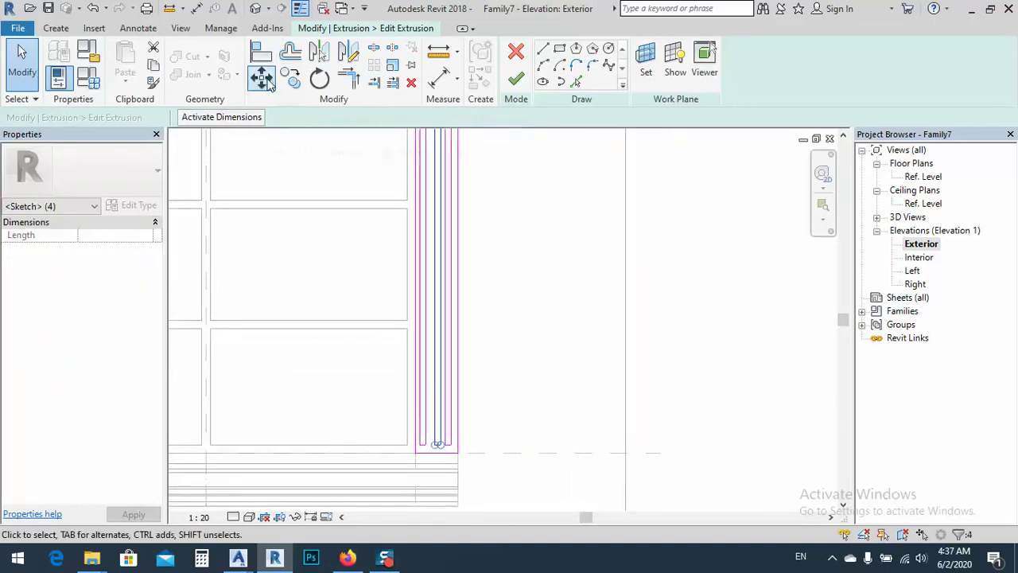
pyautogui.click(261, 77)
pyautogui.click(547, 245)
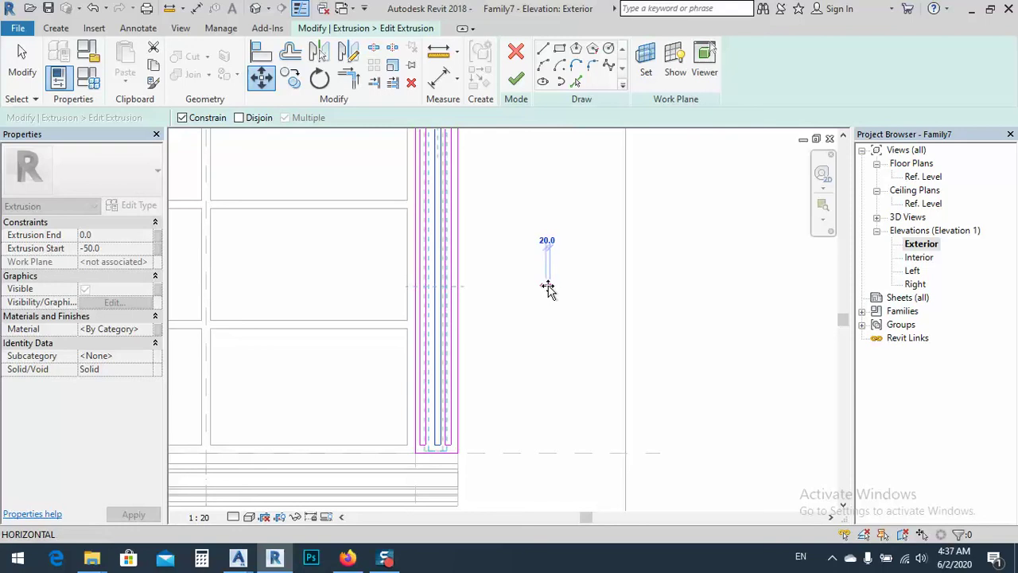
pyautogui.write('1')
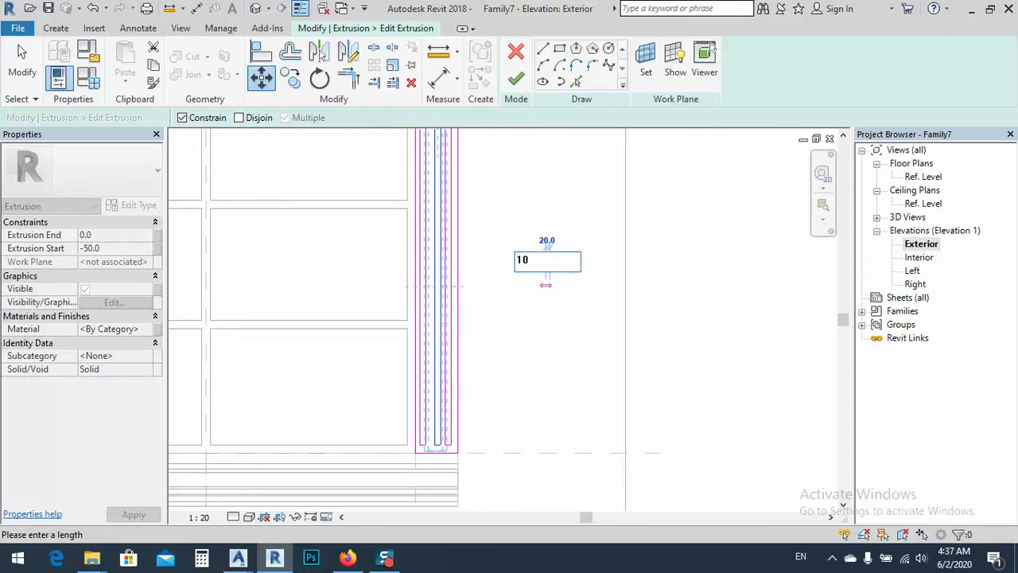
pyautogui.write('0')
pyautogui.press('Return')
pyautogui.press('Escape')
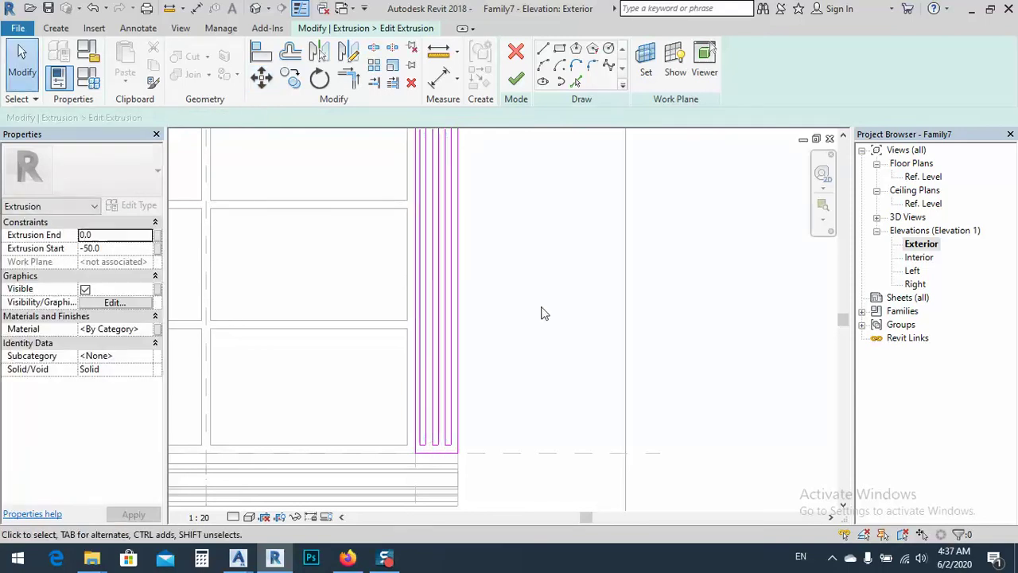
pyautogui.scroll(-1, 455, 406)
pyautogui.scroll(-1, 449, 230)
pyautogui.scroll(4, 448, 209)
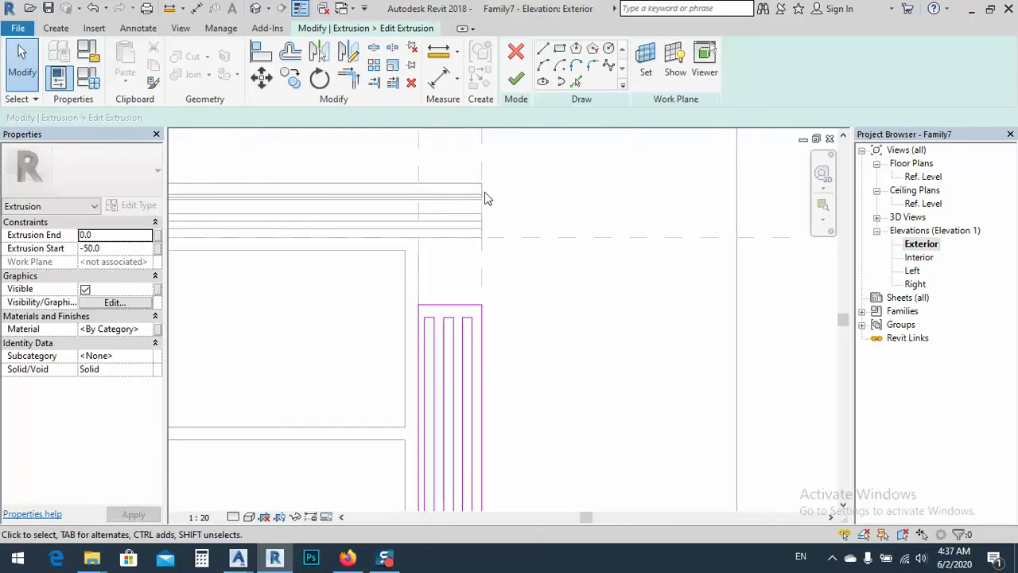
# Finish the three-fluted fin extrusion
pyautogui.click(516, 78)
pyautogui.scroll(-1, 500, 295)
pyautogui.moveTo(501, 295); pyautogui.dragTo(589, 257, button='middle')
pyautogui.scroll(-4, 549, 200)
# Reopen the fin's profile sketch and select all 16 of its lines
pyautogui.scroll(3, 533, 191)
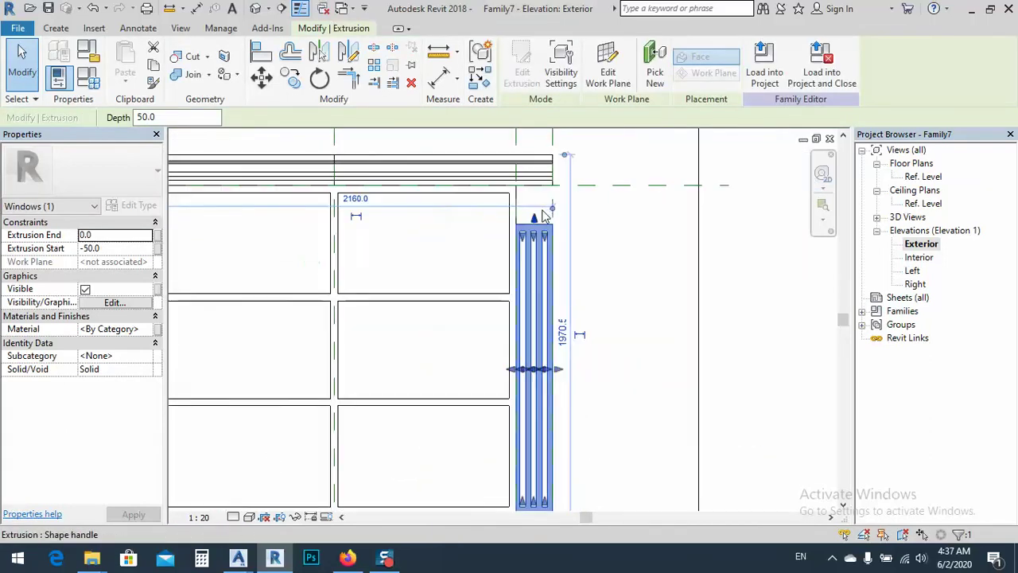
pyautogui.click(522, 64)
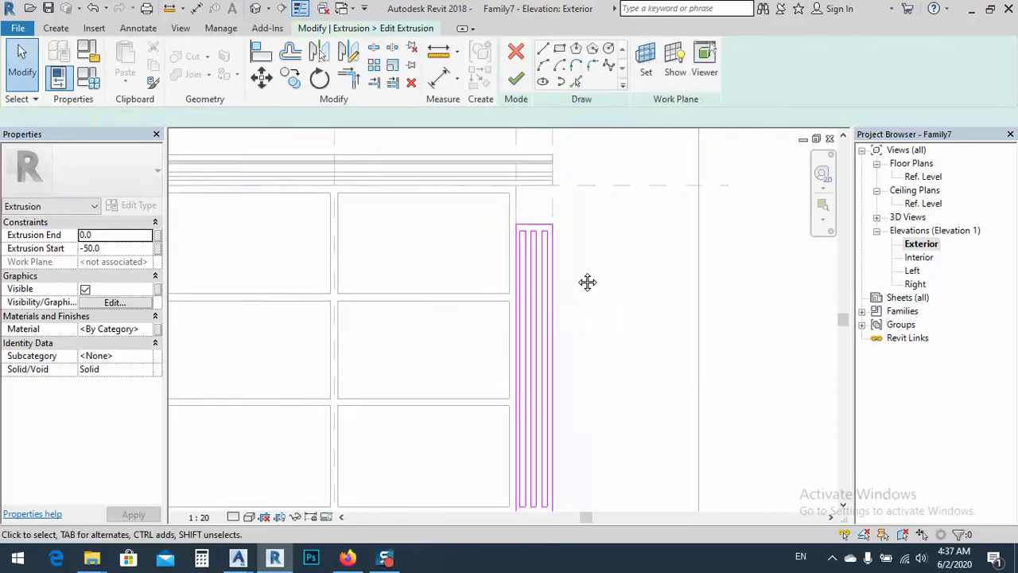
pyautogui.moveTo(586, 282); pyautogui.dragTo(529, 216, button='middle')
pyautogui.moveTo(540, 302); pyautogui.dragTo(540, 473)
pyautogui.scroll(-2, 541, 457)
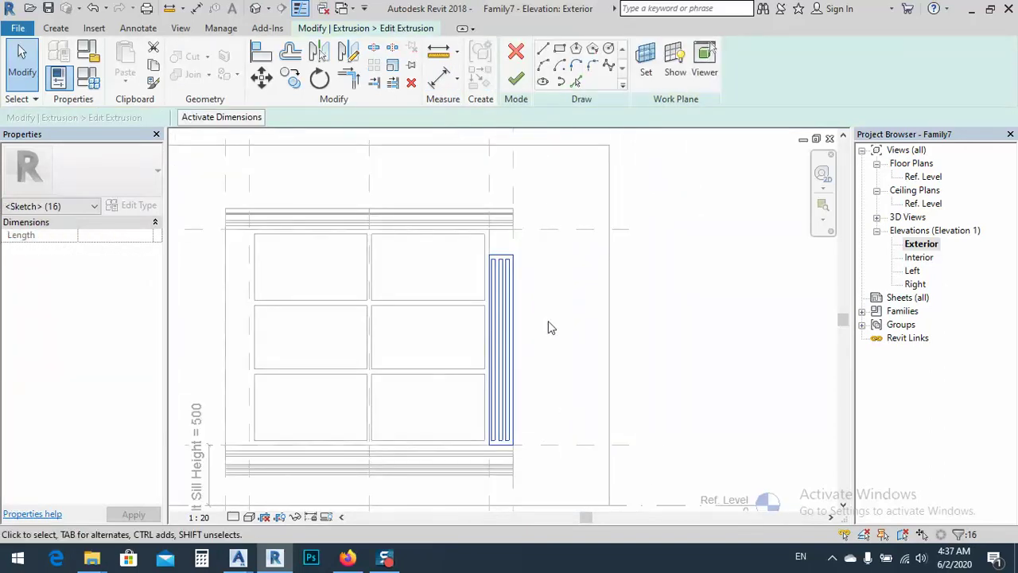
# Copy the fin profile from its top corner to the window's left side and finish
pyautogui.click(292, 80)
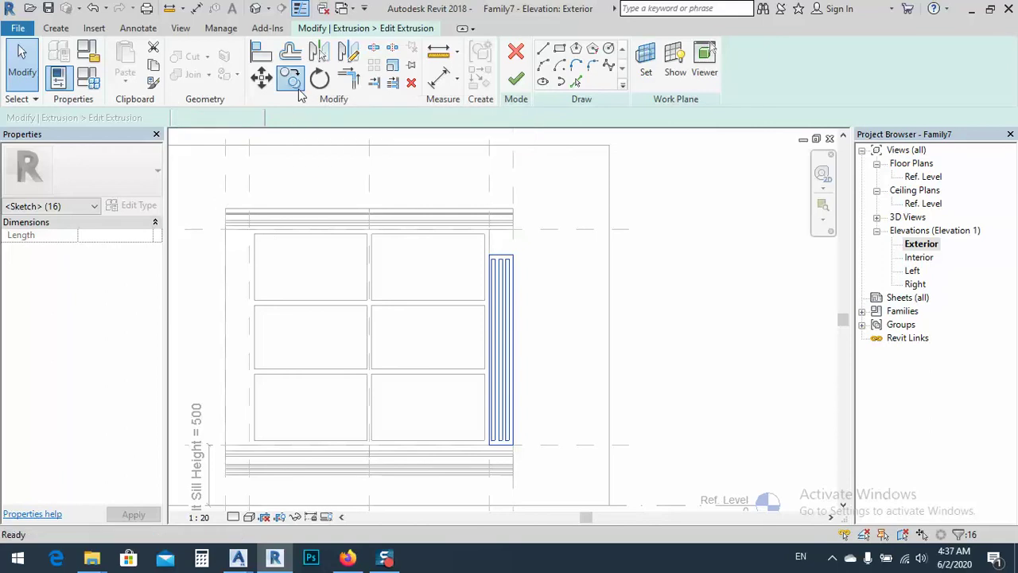
pyautogui.scroll(4, 557, 310)
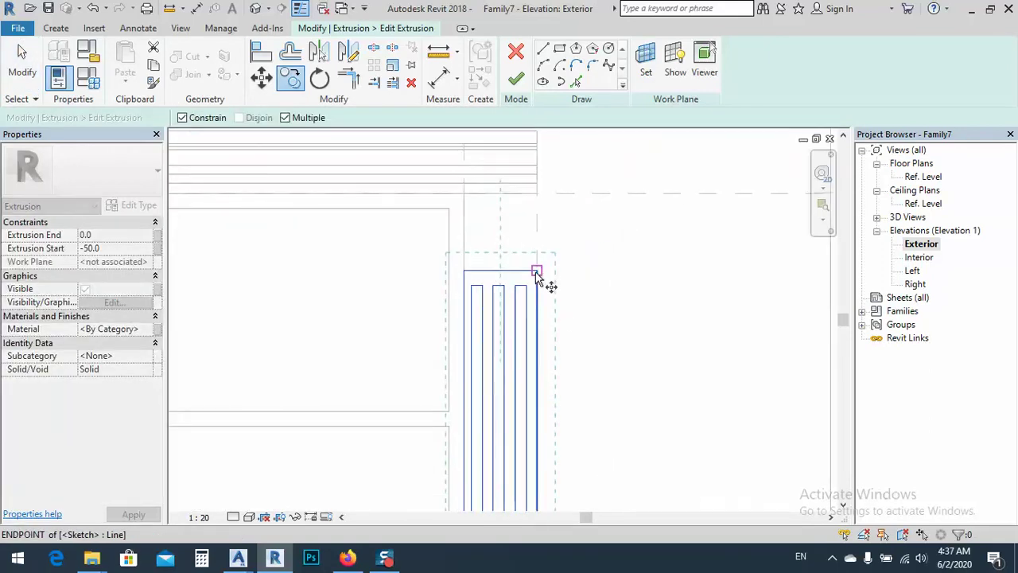
pyautogui.click(537, 272)
pyautogui.scroll(-3, 612, 273)
pyautogui.scroll(1, 350, 272)
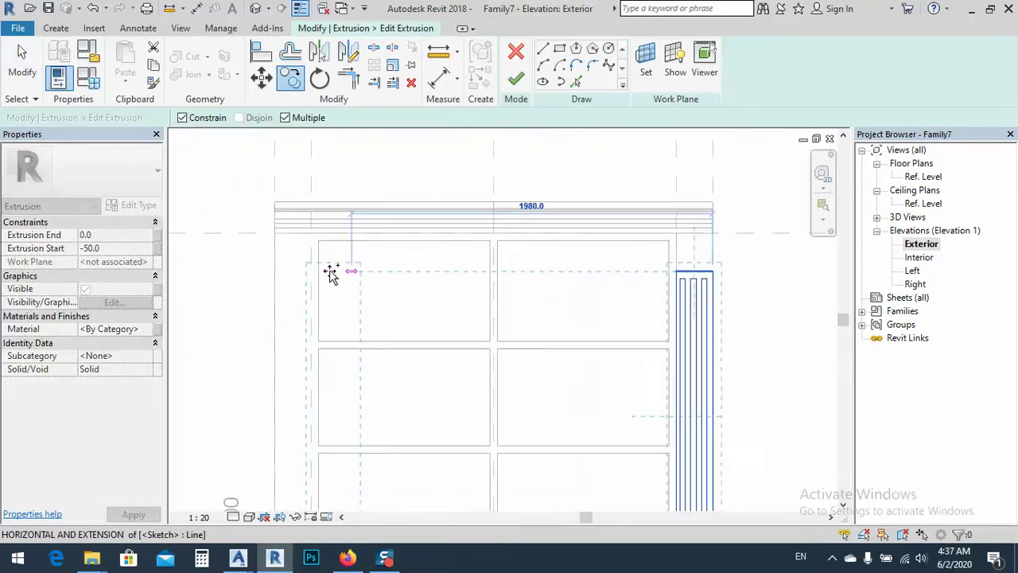
pyautogui.scroll(1, 331, 272)
pyautogui.click(302, 269)
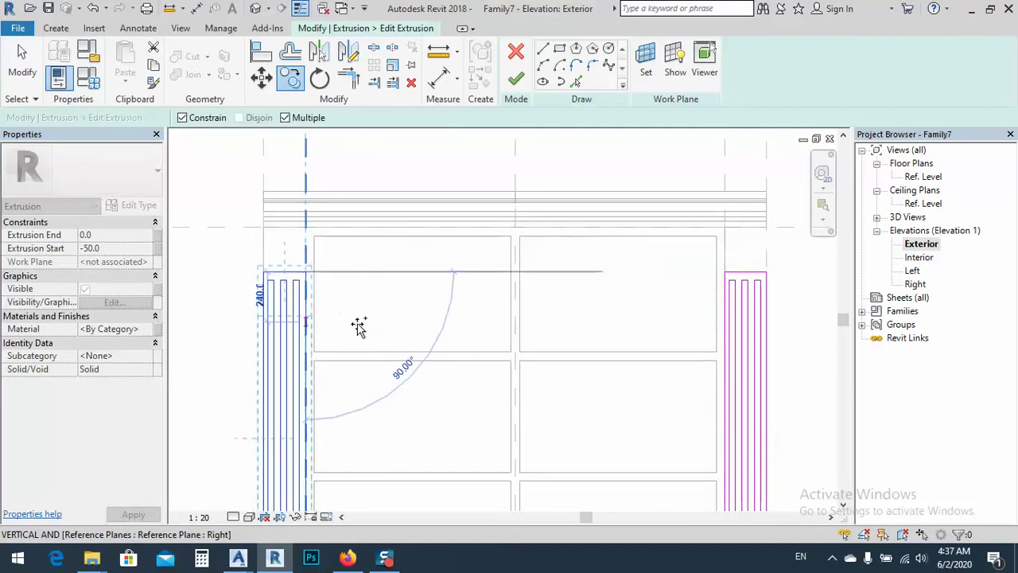
pyautogui.click(515, 79)
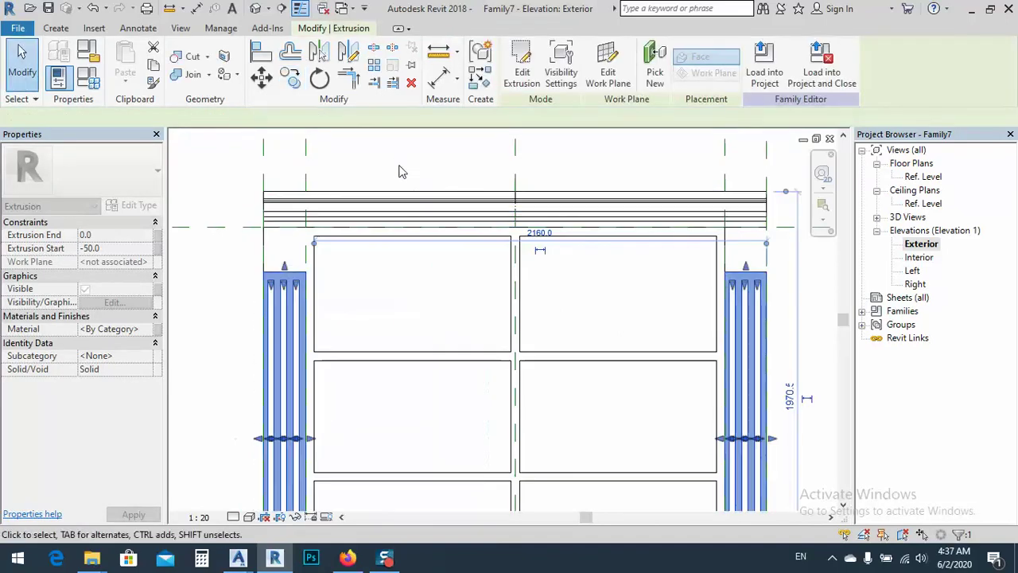
pyautogui.click(390, 179)
pyautogui.scroll(-3, 366, 229)
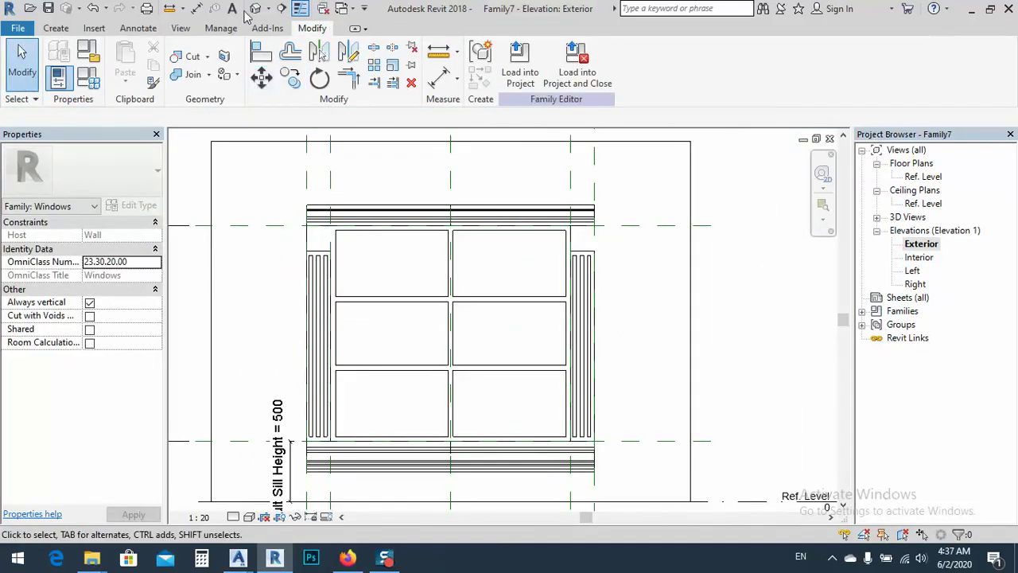
# Inspect the window in the {3D} view from behind and at an angle
pyautogui.click(255, 9)
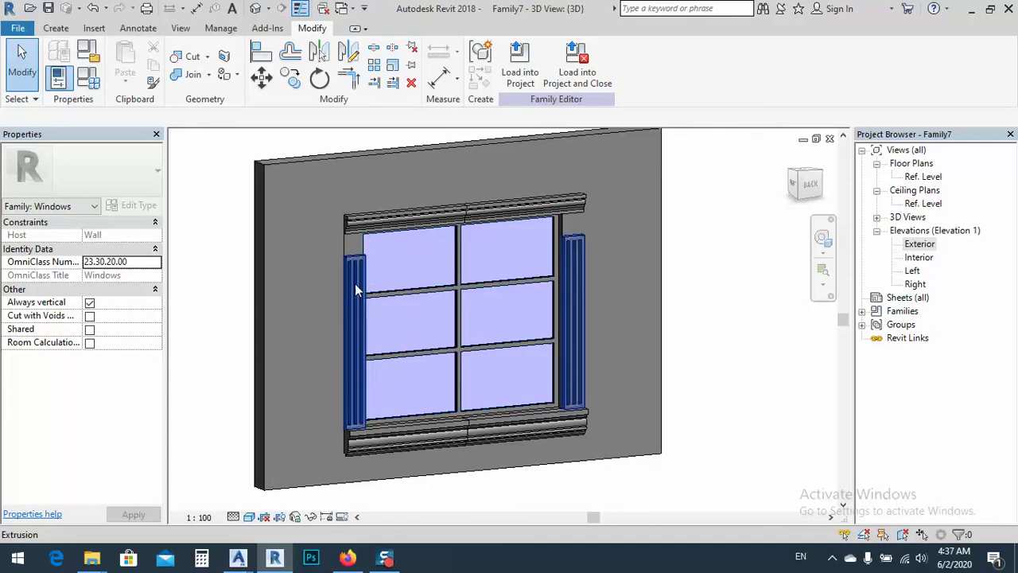
pyautogui.keyDown('shift'); pyautogui.moveTo(339, 282); pyautogui.dragTo(236, 278, button='middle'); pyautogui.keyUp('shift')
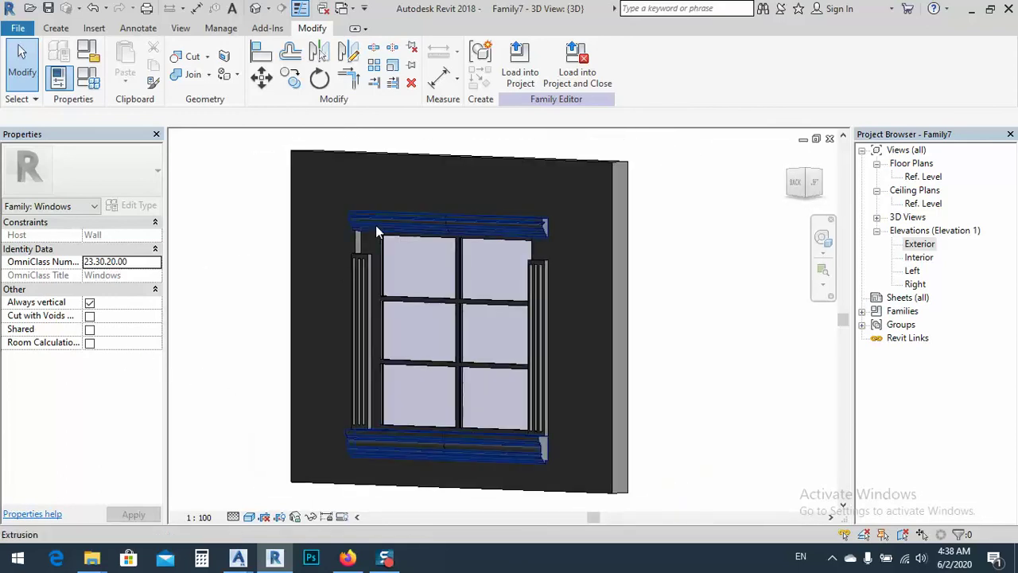
pyautogui.scroll(4, 378, 231)
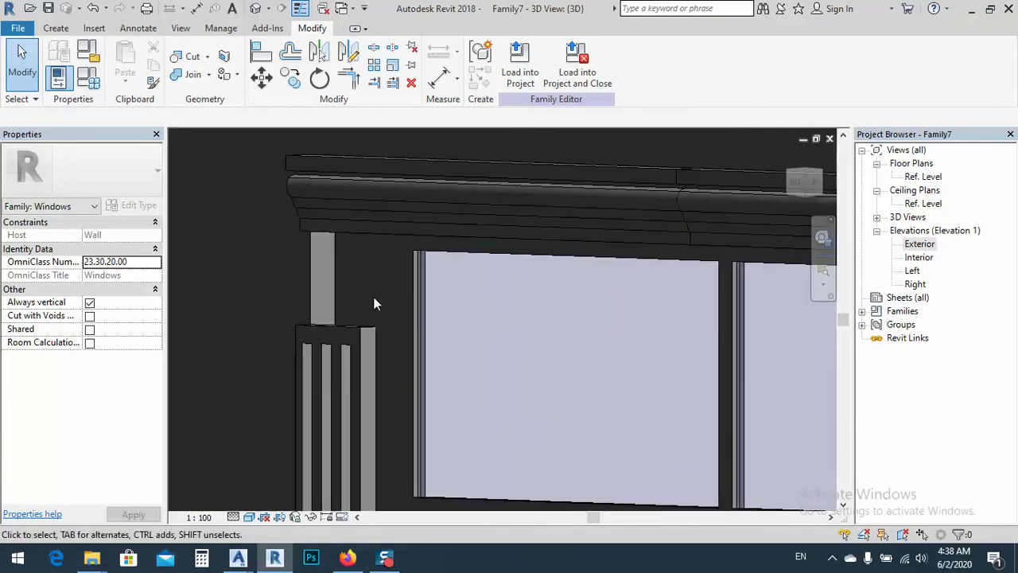
pyautogui.scroll(-3, 377, 304)
pyautogui.keyDown('shift'); pyautogui.moveTo(393, 353); pyautogui.dragTo(393, 284, button='middle'); pyautogui.keyUp('shift')
pyautogui.scroll(-4, 398, 273)
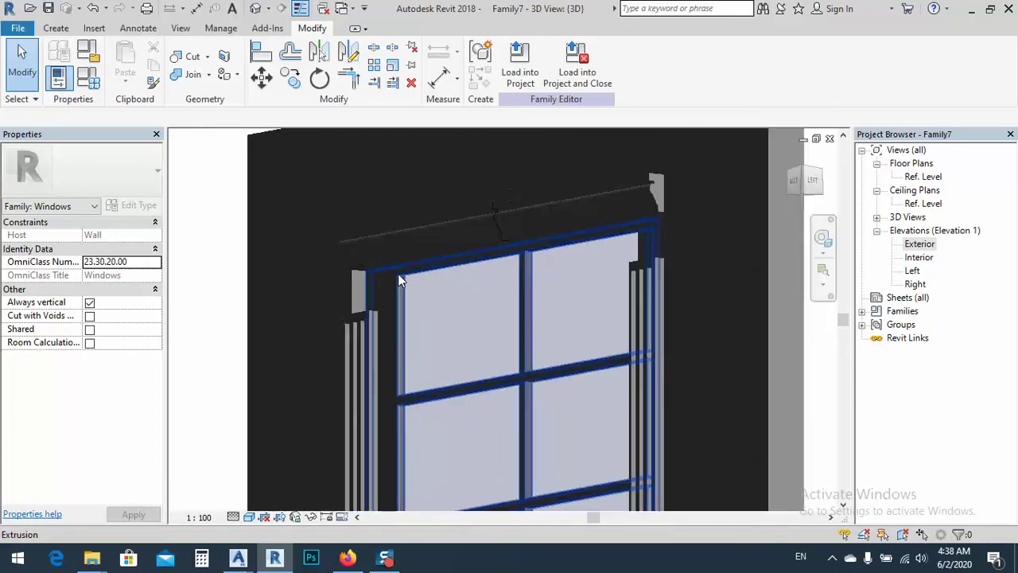
# Return to a near-frontal view and reopen the fin extrusion's sketch
pyautogui.keyDown('shift'); pyautogui.moveTo(425, 340); pyautogui.dragTo(634, 375, button='middle'); pyautogui.keyUp('shift')
pyautogui.click(365, 318)
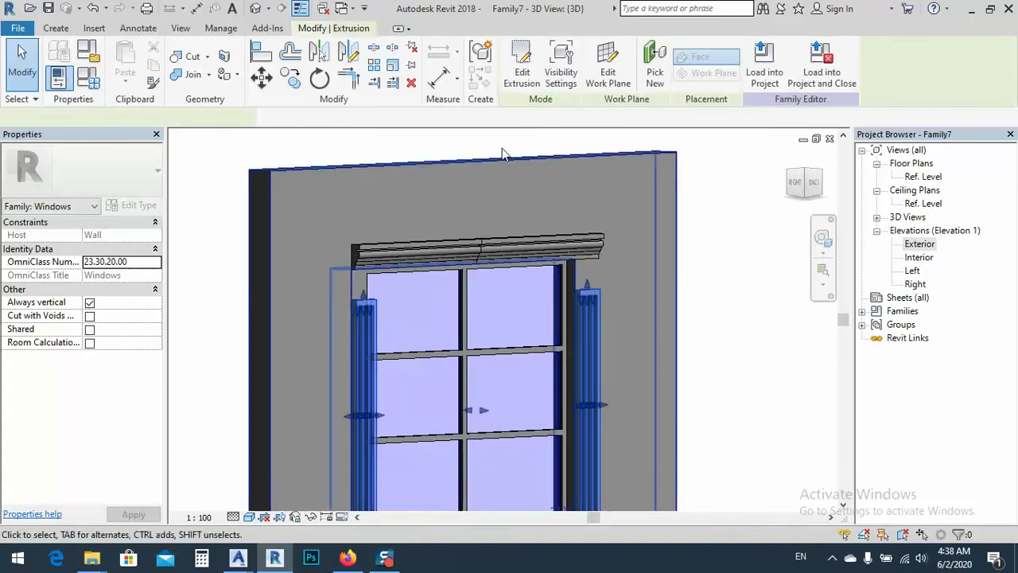
pyautogui.click(519, 76)
# Switch to the Exterior elevation and try selecting the left fin's sketch lines, then abandon the selection
pyautogui.moveTo(398, 302)
pyautogui.mouseDown(button='middle')
pyautogui.moveTo(461, 227)
pyautogui.moveTo(533, 222)
pyautogui.mouseUp(button='middle')
pyautogui.doubleClick(918, 244)
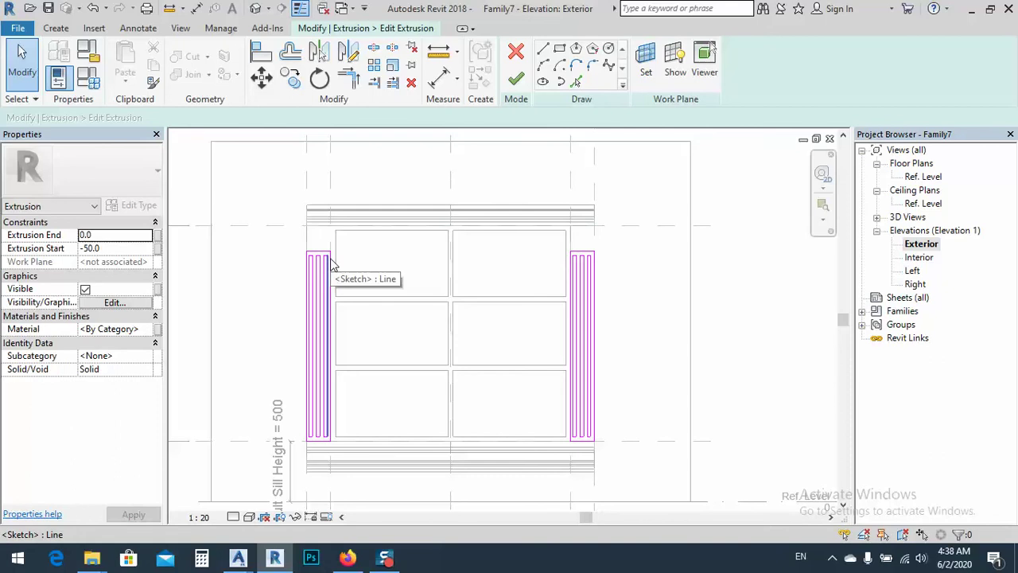
pyautogui.moveTo(275, 245)
pyautogui.mouseDown()
pyautogui.moveTo(354, 440)
pyautogui.moveTo(352, 462)
pyautogui.mouseUp()
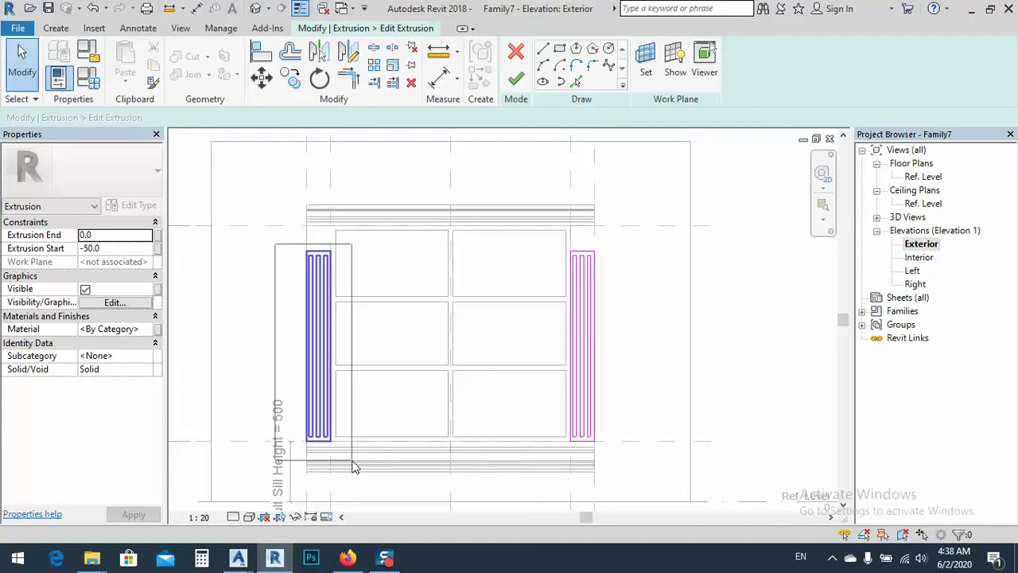
pyautogui.moveTo(355, 466); pyautogui.dragTo(348, 466)
pyautogui.press('Escape')
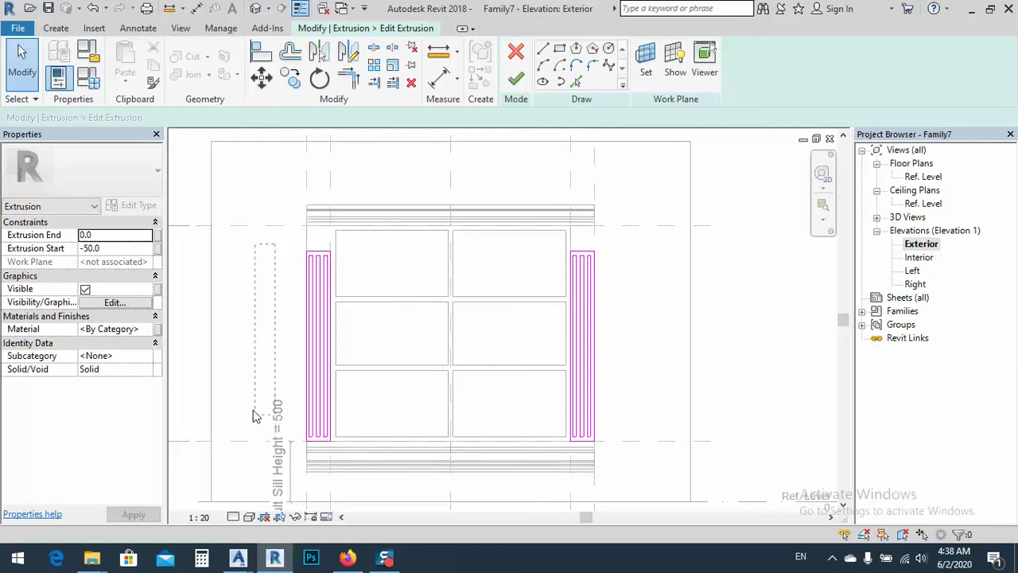
# Finish the fluted fin extrusion, clear the selection and frame the window's top-left corner
pyautogui.click(516, 80)
pyautogui.moveTo(355, 281); pyautogui.dragTo(381, 300, button='middle')
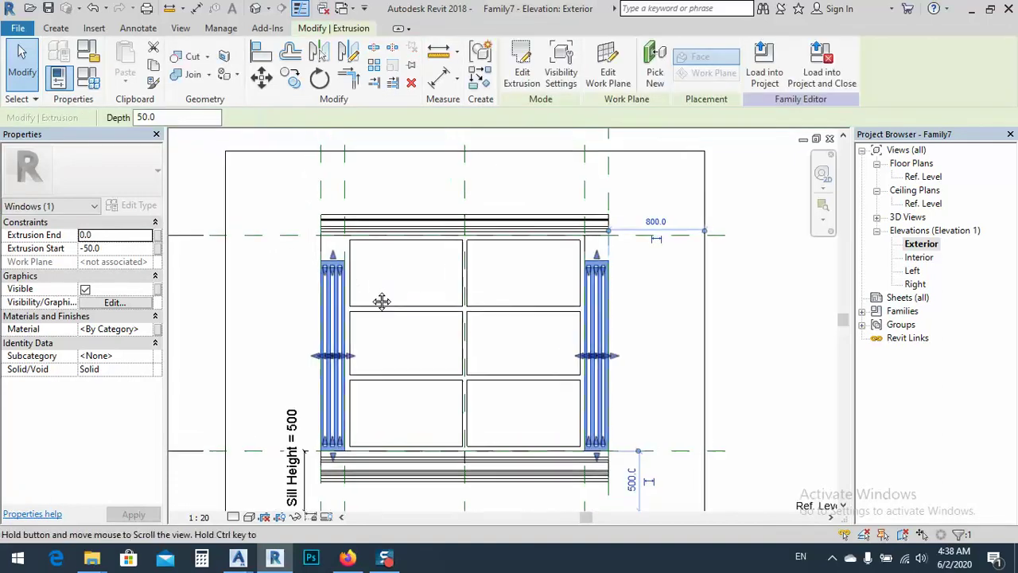
pyautogui.scroll(3, 330, 254)
pyautogui.click(328, 257)
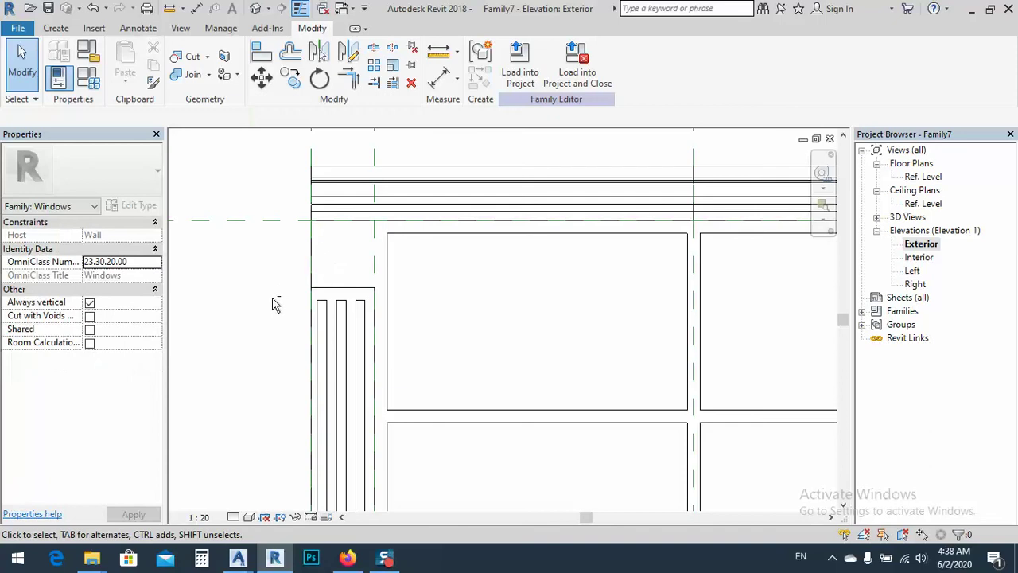
pyautogui.moveTo(272, 302); pyautogui.dragTo(318, 329, button='middle')
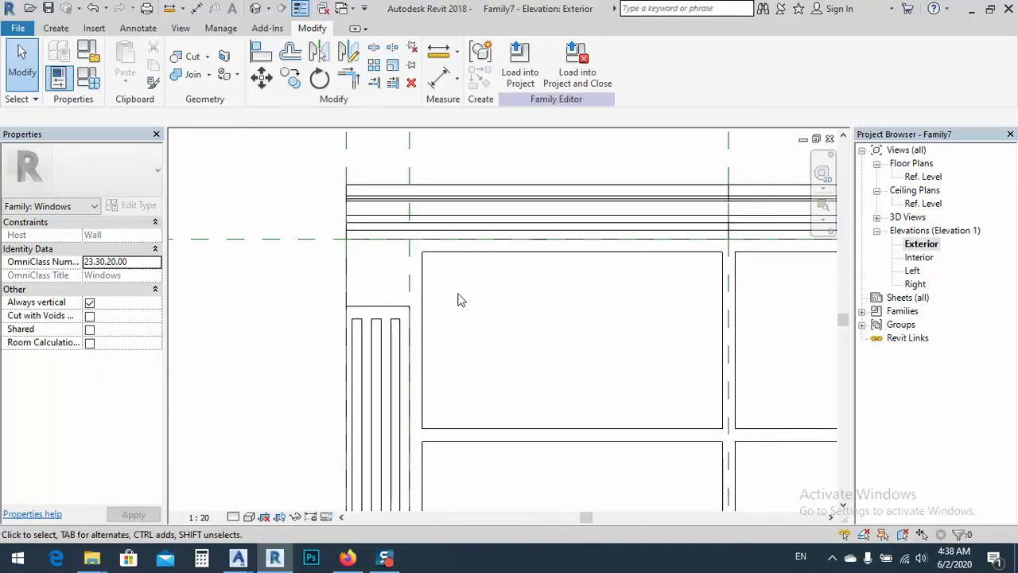
# Start a solid extrusion and sketch a rectangle at the head and fin corner
pyautogui.moveTo(455, 292); pyautogui.dragTo(347, 261, button='middle')
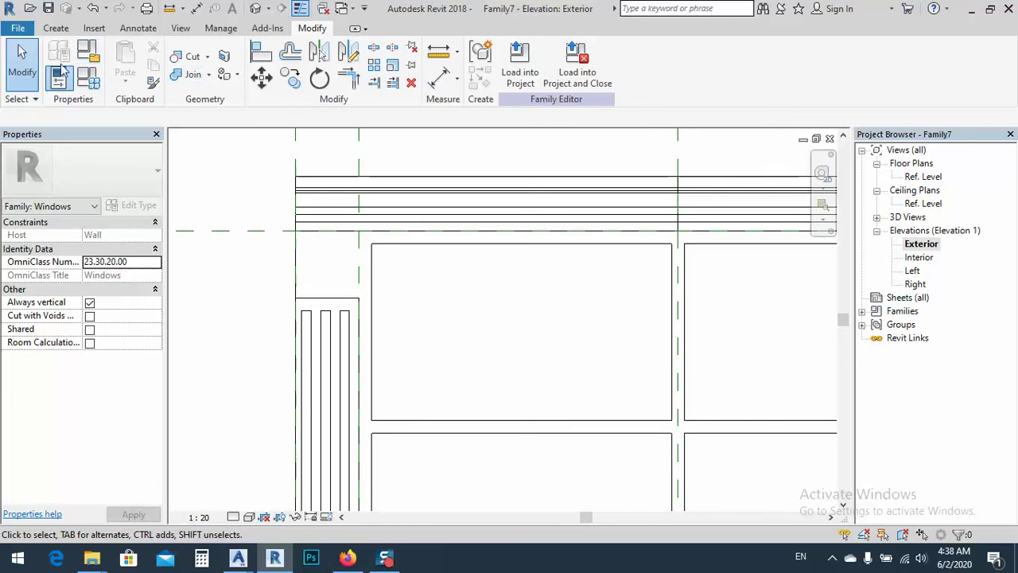
pyautogui.click(56, 28)
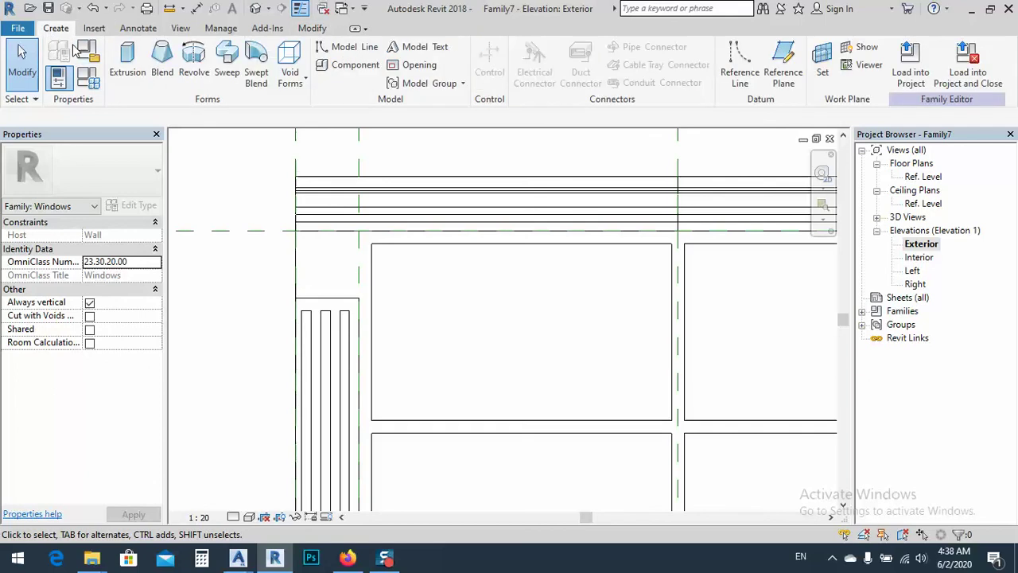
pyautogui.click(127, 64)
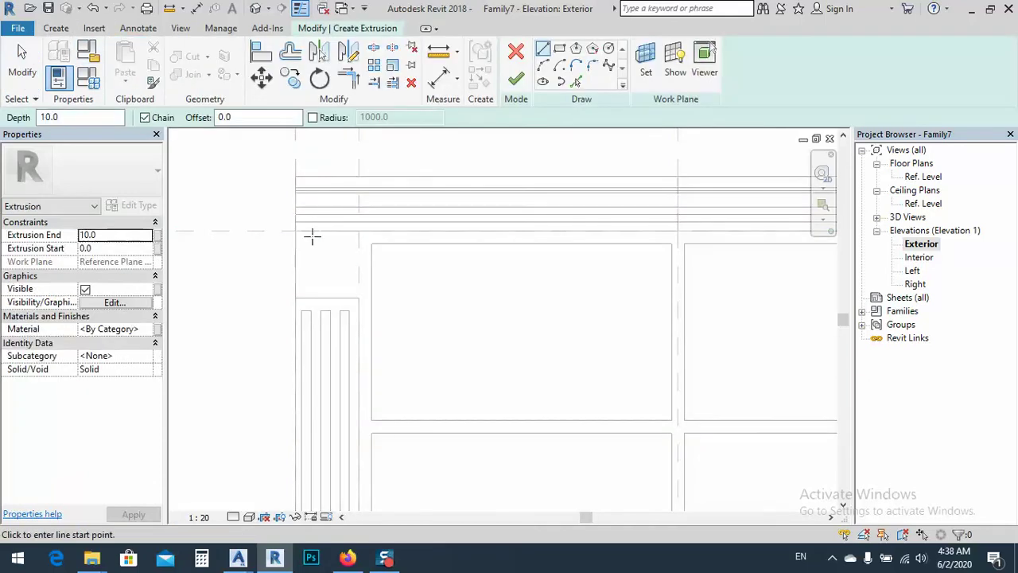
pyautogui.click(559, 51)
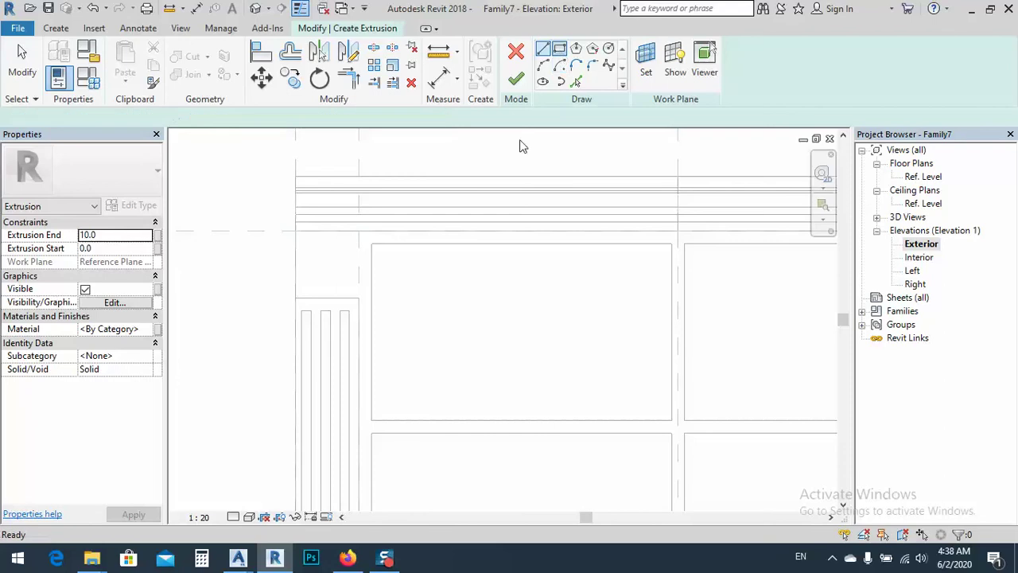
pyautogui.click(295, 231)
pyautogui.click(358, 297)
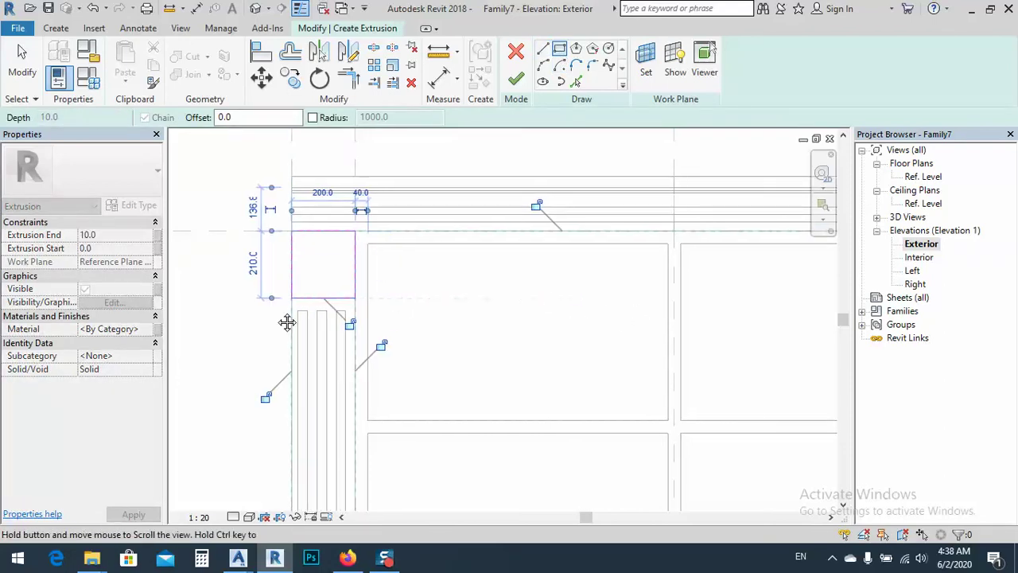
# Redraw the block as a 200 × 210 rectangle, set Extrusion End to 20, and finish
pyautogui.moveTo(289, 320)
pyautogui.mouseDown(button='middle')
pyautogui.moveTo(254, 307)
pyautogui.moveTo(430, 301)
pyautogui.mouseUp(button='middle')
pyautogui.scroll(4, 426, 290)
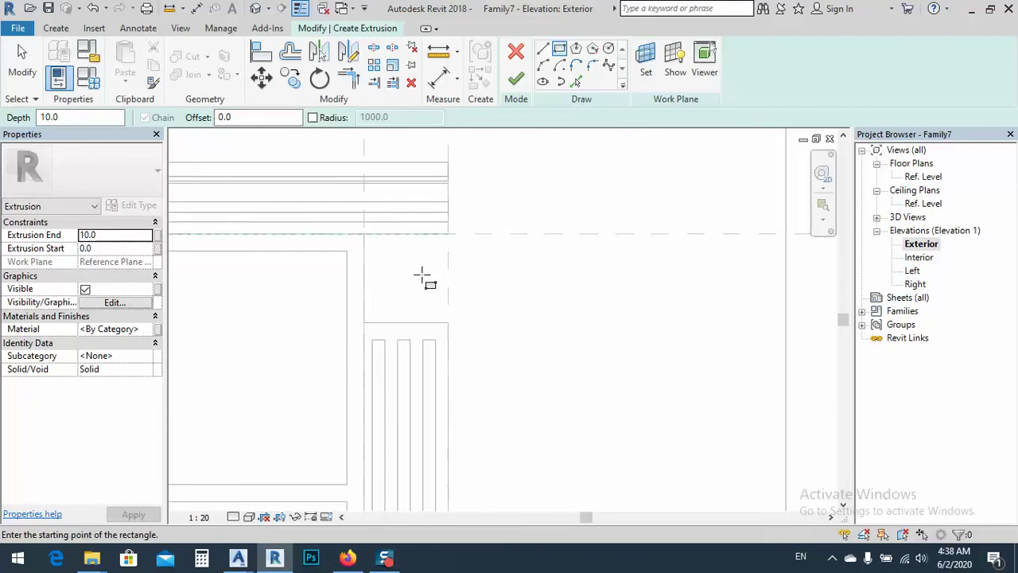
pyautogui.click(364, 234)
pyautogui.click(448, 322)
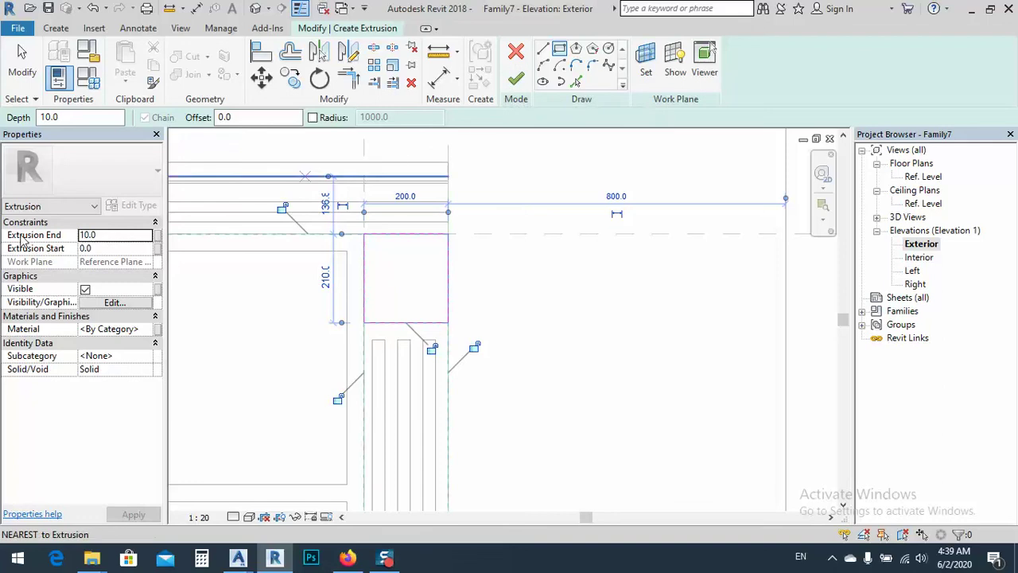
pyautogui.click(102, 235)
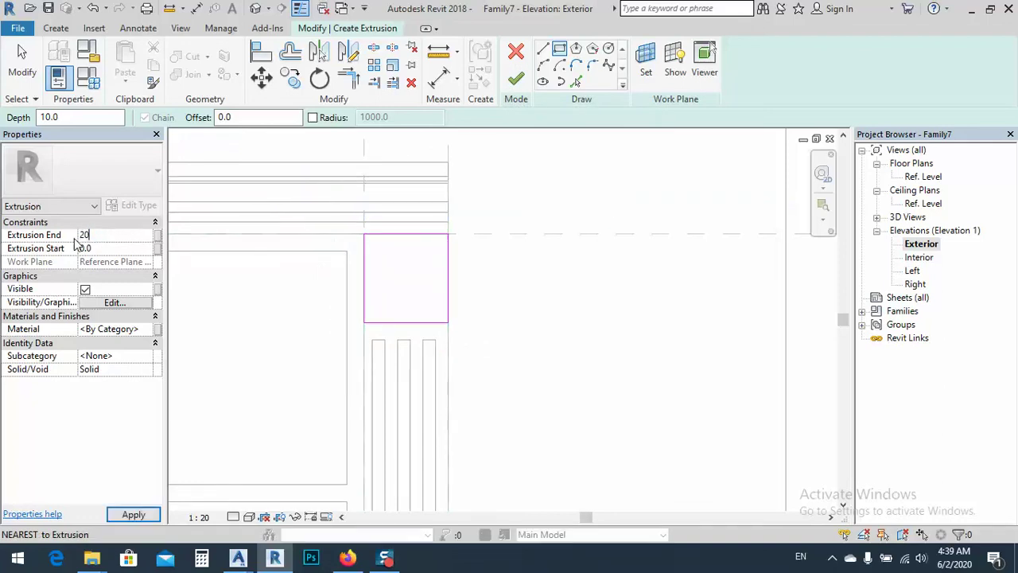
pyautogui.click(516, 77)
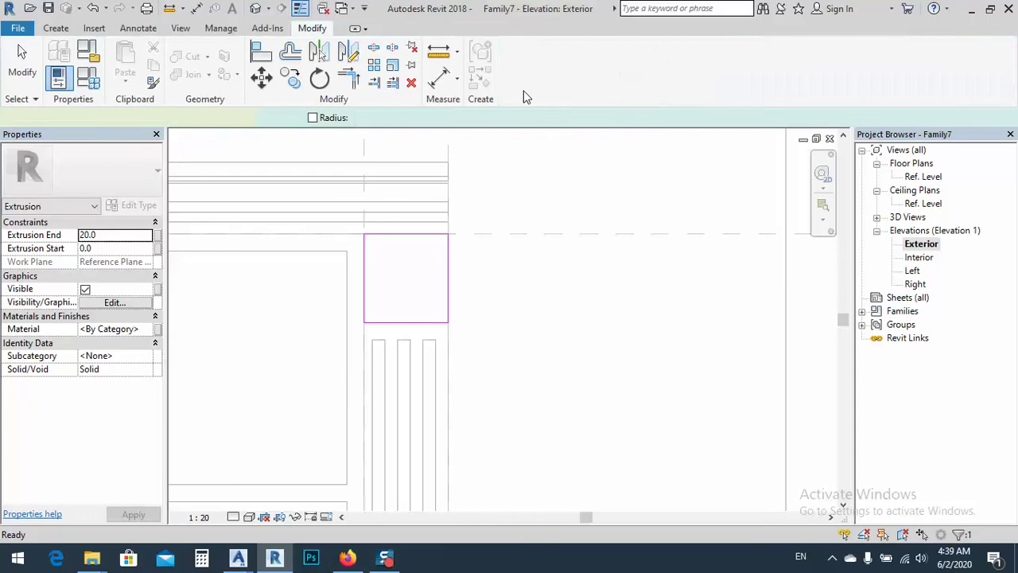
pyautogui.scroll(-3, 604, 191)
# Start a reference plane, then cancel it and switch to the default 3D view
pyautogui.scroll(-2, 414, 223)
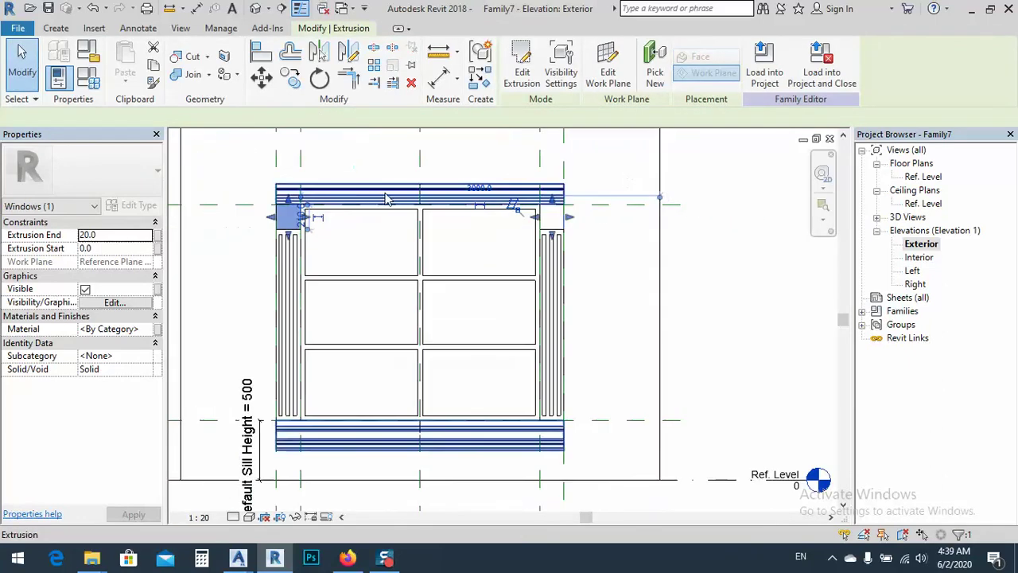
pyautogui.scroll(2, 271, 228)
pyautogui.scroll(2, 271, 228)
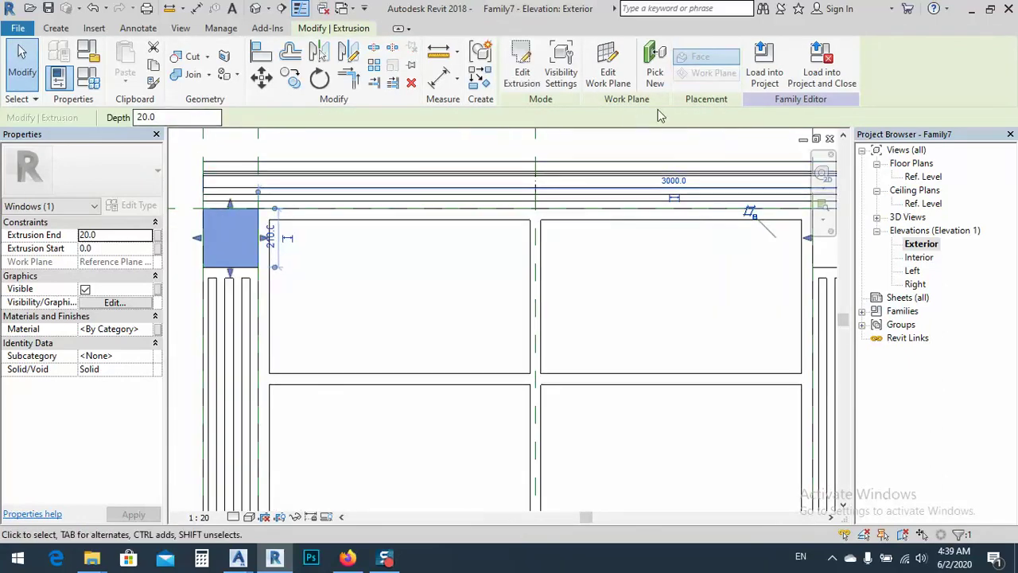
pyautogui.click(56, 28)
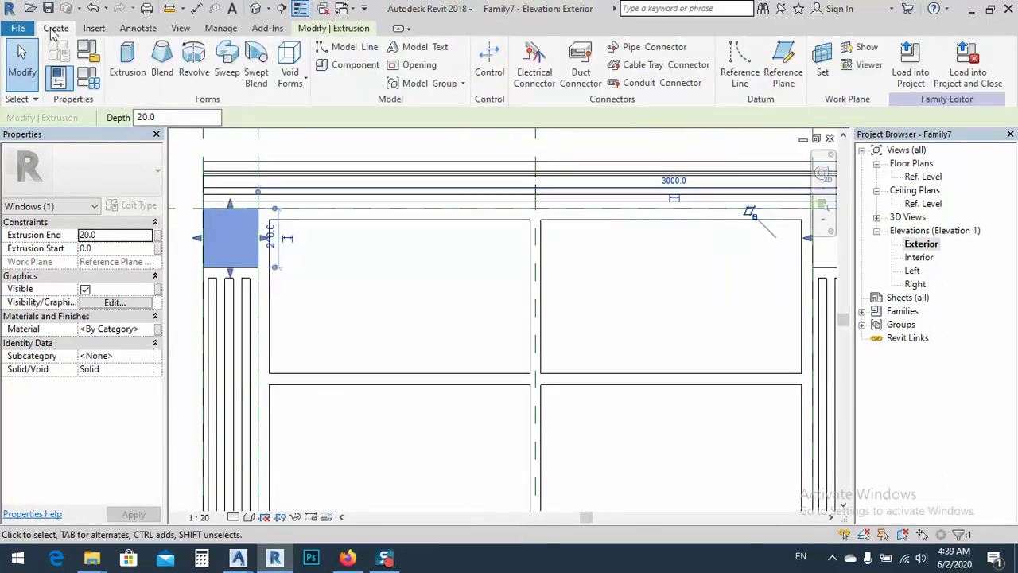
pyautogui.click(784, 64)
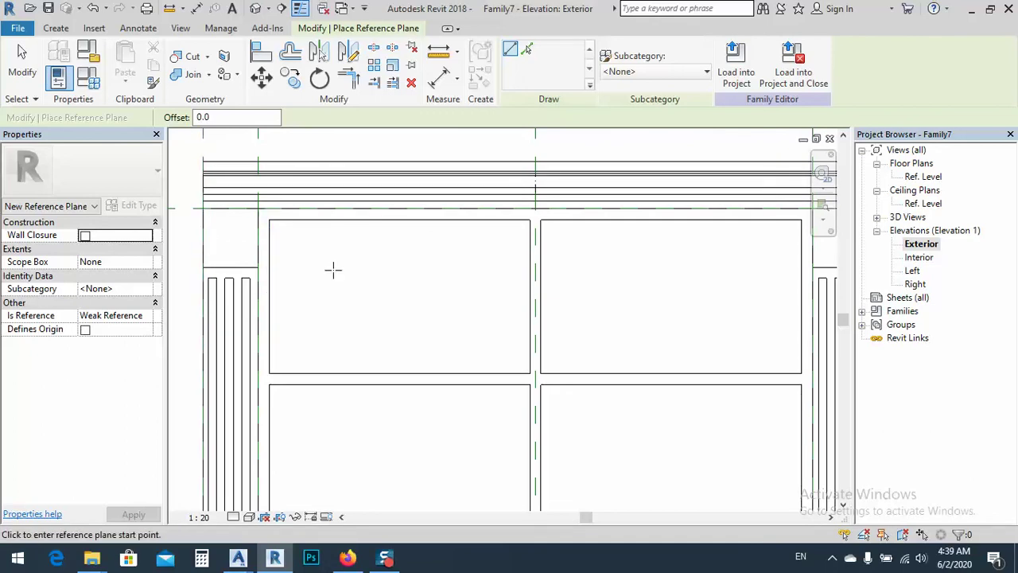
pyautogui.scroll(-1, 338, 267)
pyautogui.click(255, 9)
pyautogui.press('Escape')
pyautogui.press('Escape')
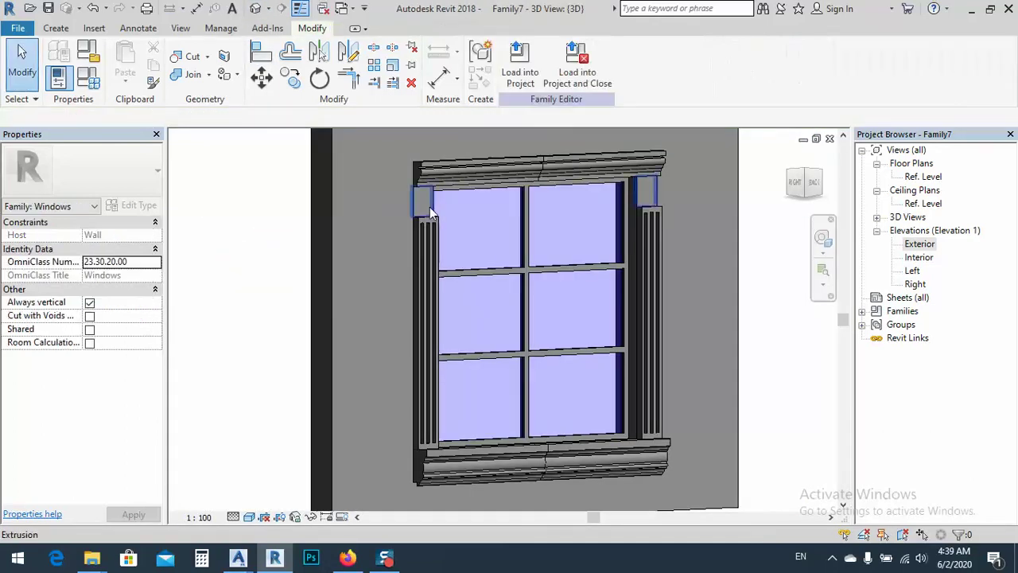
# Set the upper-left block's Extrusion Start to -20 and Extrusion End to 0, and apply
pyautogui.keyDown('shift'); pyautogui.moveTo(431, 203); pyautogui.dragTo(471, 270, button='middle'); pyautogui.keyUp('shift')
pyautogui.scroll(5, 429, 211)
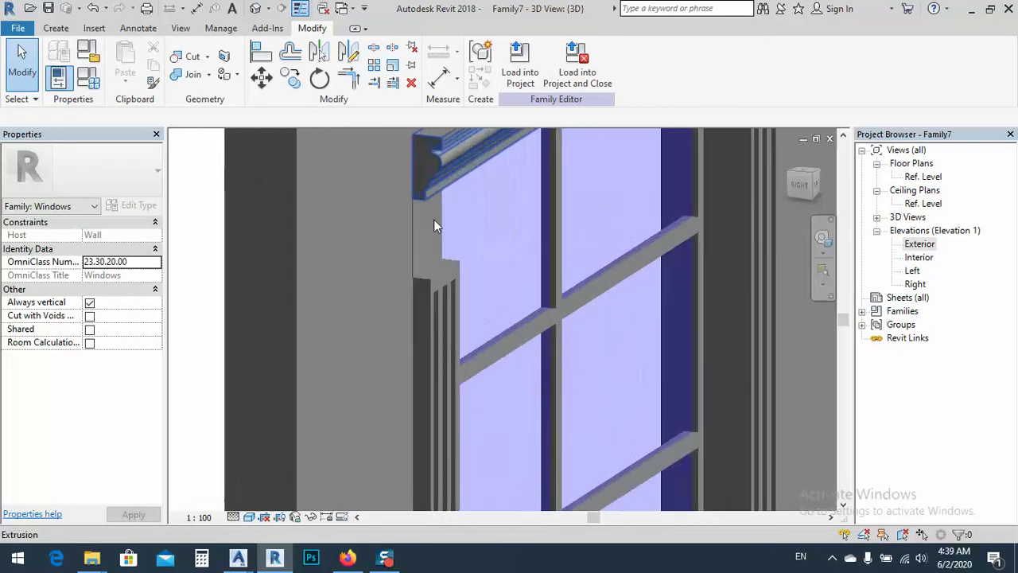
pyautogui.click(439, 248)
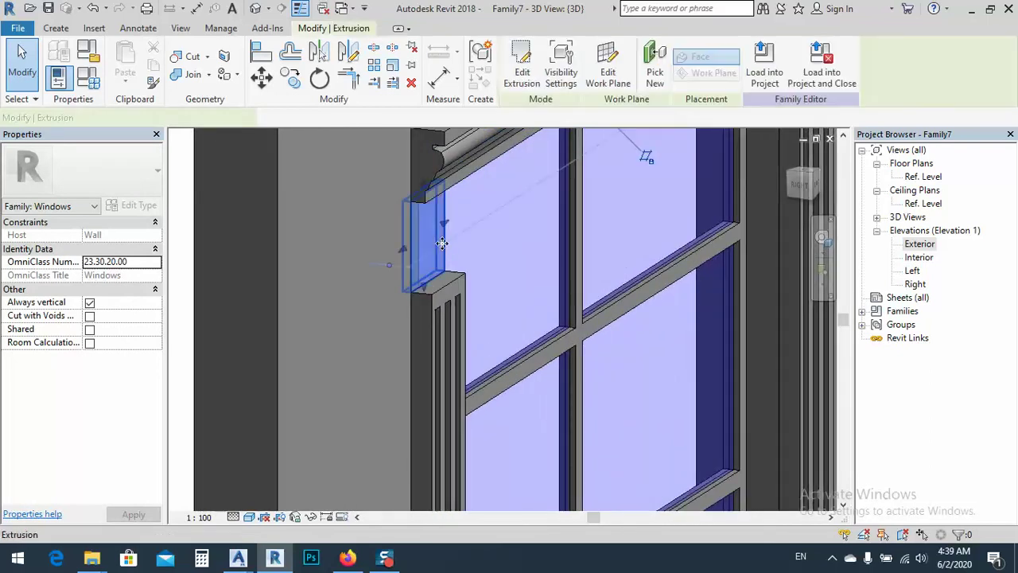
pyautogui.click(114, 249)
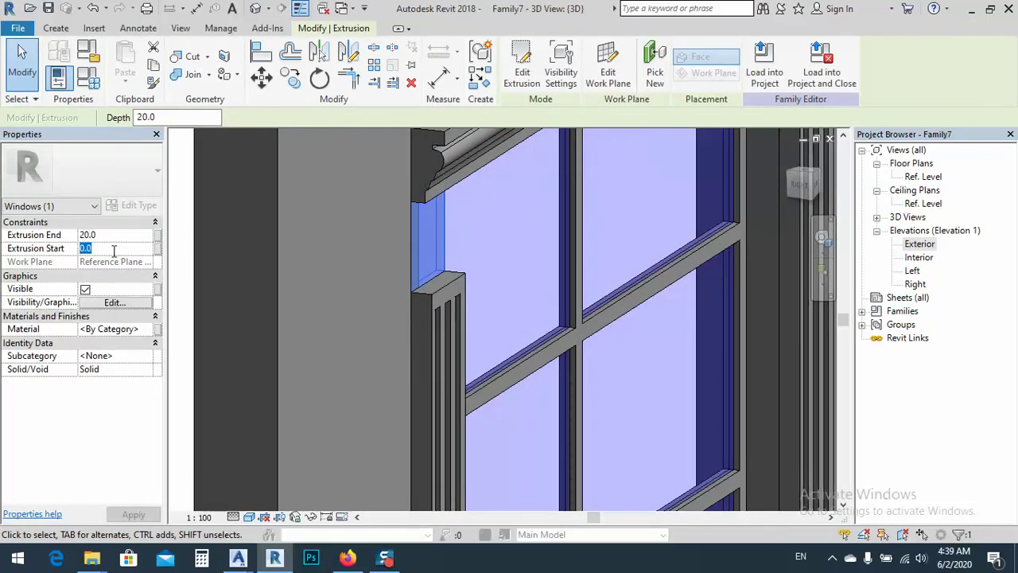
pyautogui.write('20')
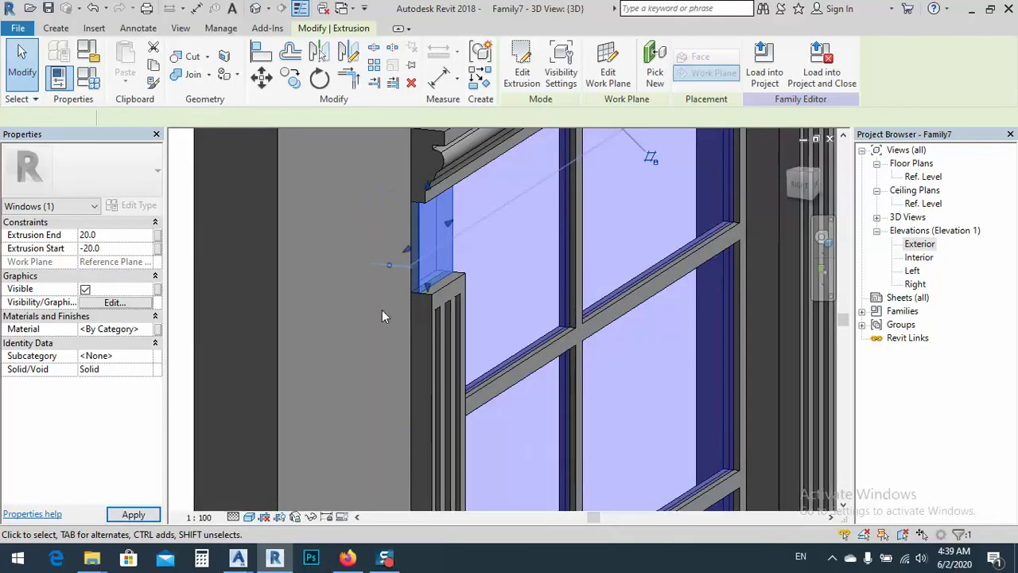
pyautogui.click(114, 236)
pyautogui.write('0')
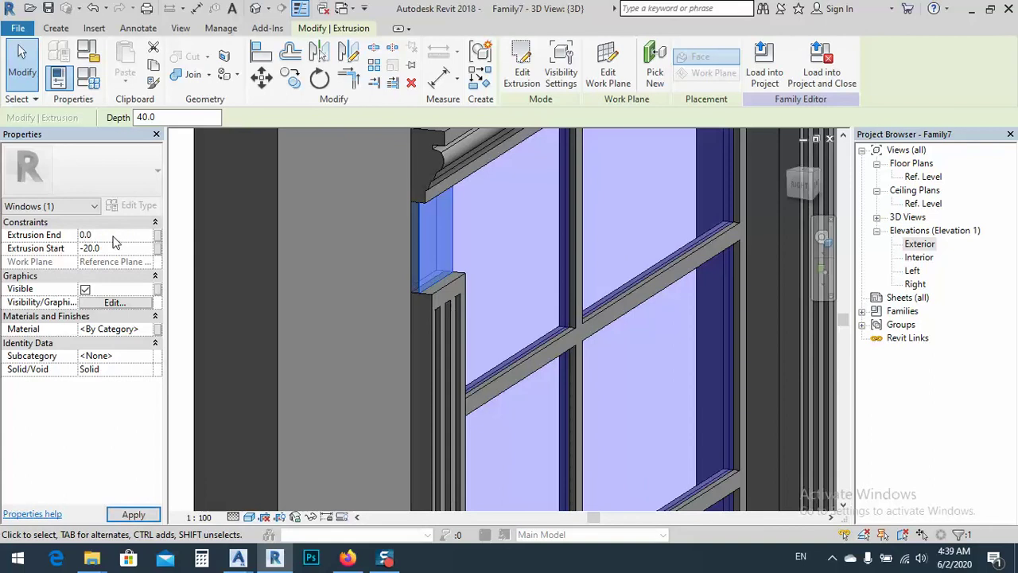
pyautogui.click(131, 514)
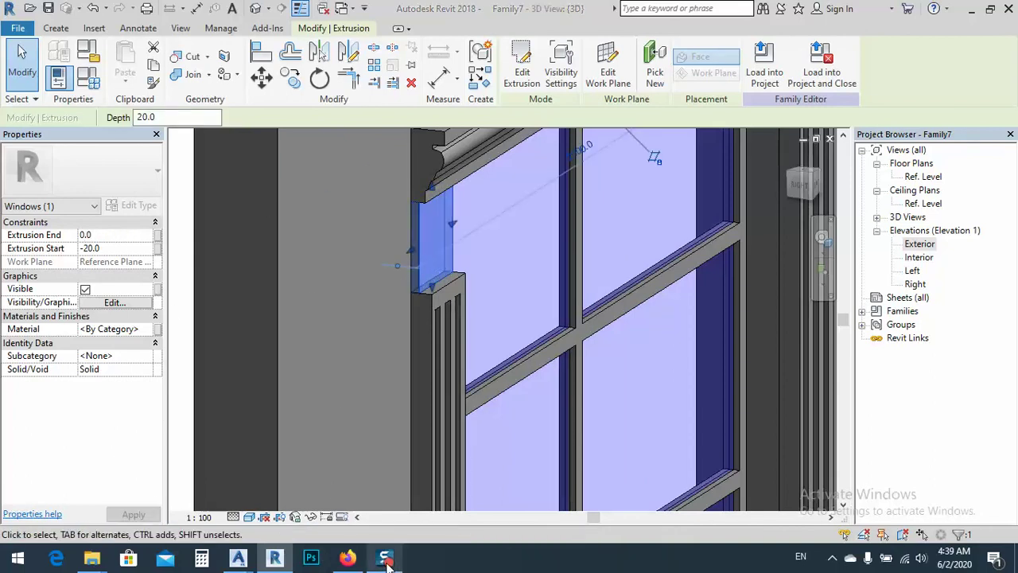
pyautogui.click(436, 263)
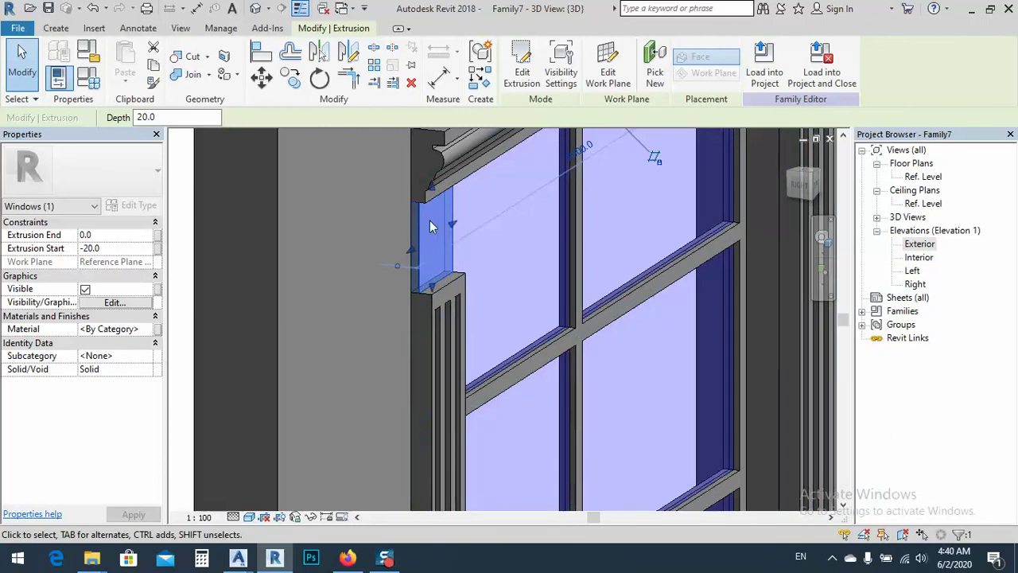
# Set the work plane to the block's face and start a new solid extrusion
pyautogui.click(58, 28)
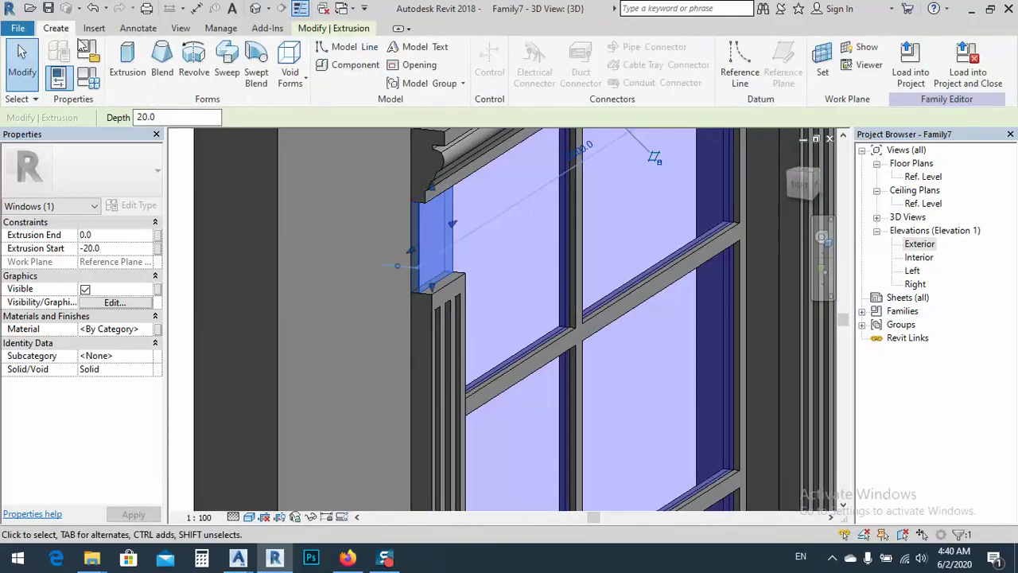
pyautogui.click(823, 64)
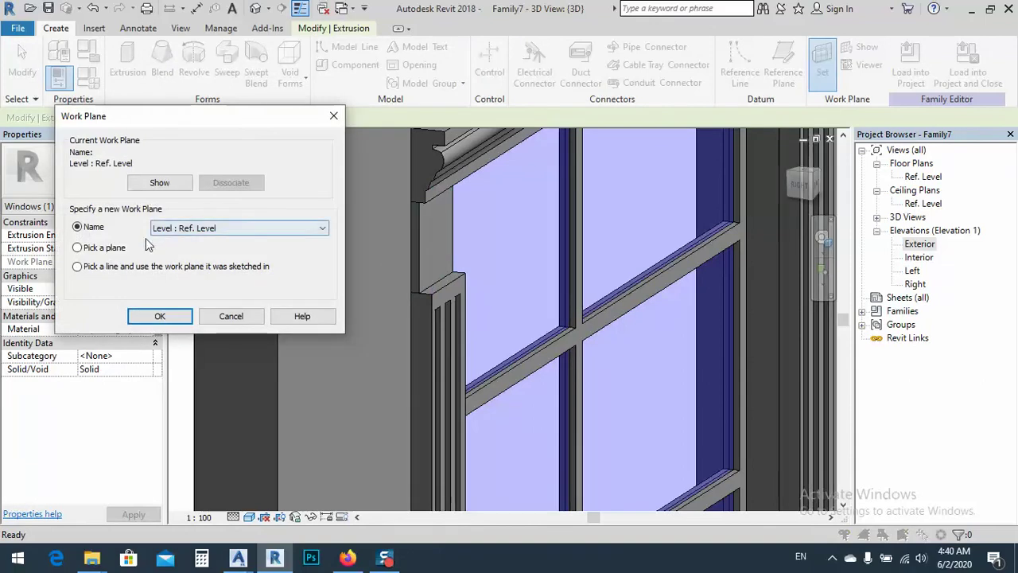
pyautogui.click(159, 316)
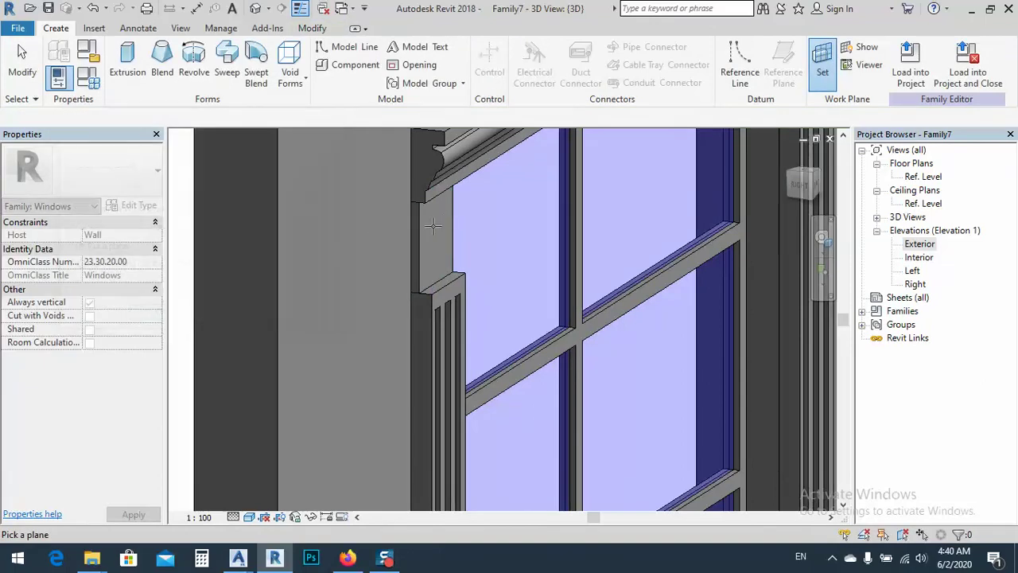
pyautogui.click(417, 229)
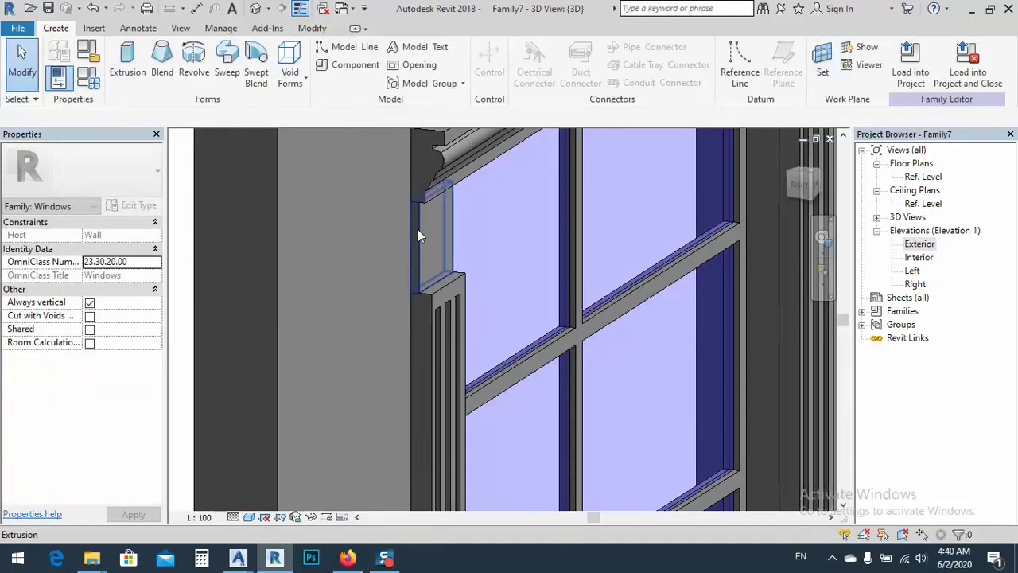
pyautogui.click(127, 67)
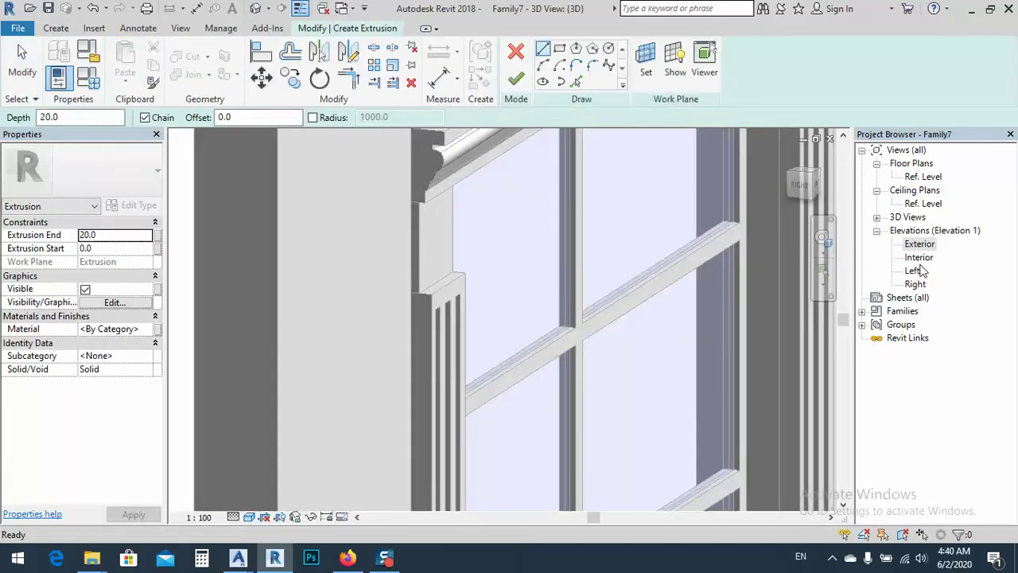
# In the Right elevation, draw two start-end-radius arcs forming the corbel's curved front
pyautogui.doubleClick(916, 285)
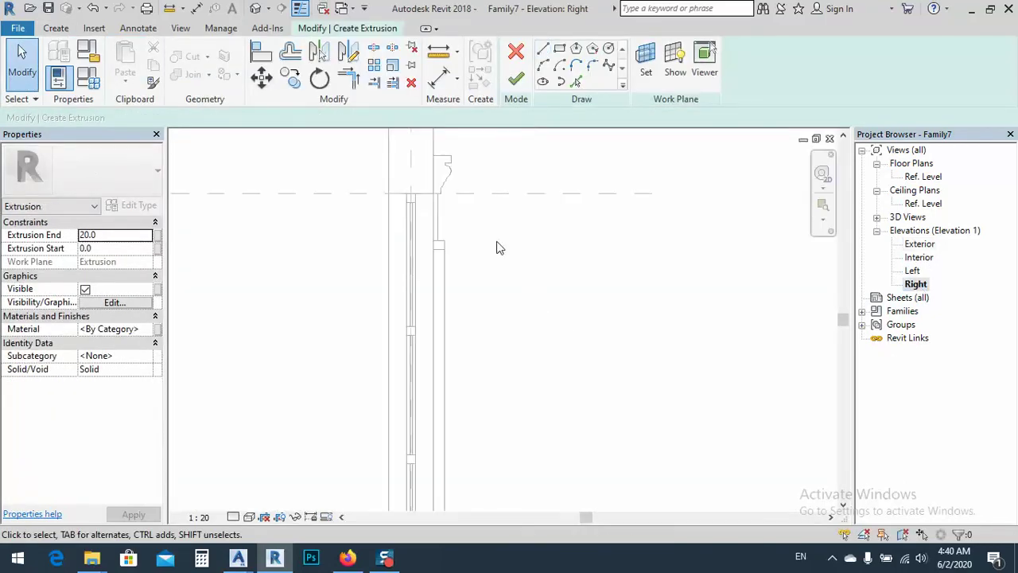
pyautogui.moveTo(496, 243); pyautogui.dragTo(459, 224, button='middle')
pyautogui.scroll(5, 459, 224)
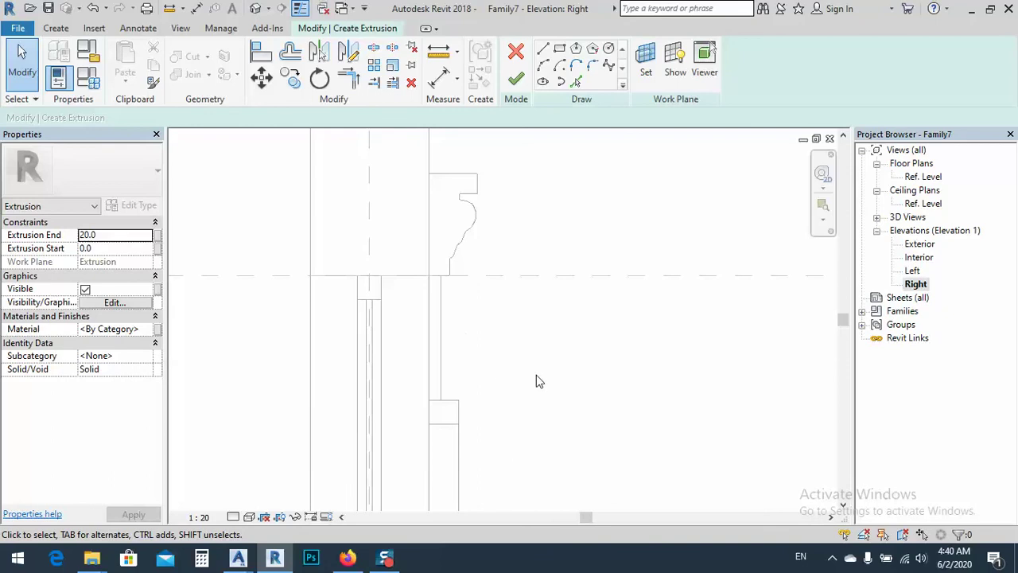
pyautogui.moveTo(536, 375); pyautogui.dragTo(480, 285, button='middle')
pyautogui.moveTo(447, 219); pyautogui.dragTo(443, 280, button='middle')
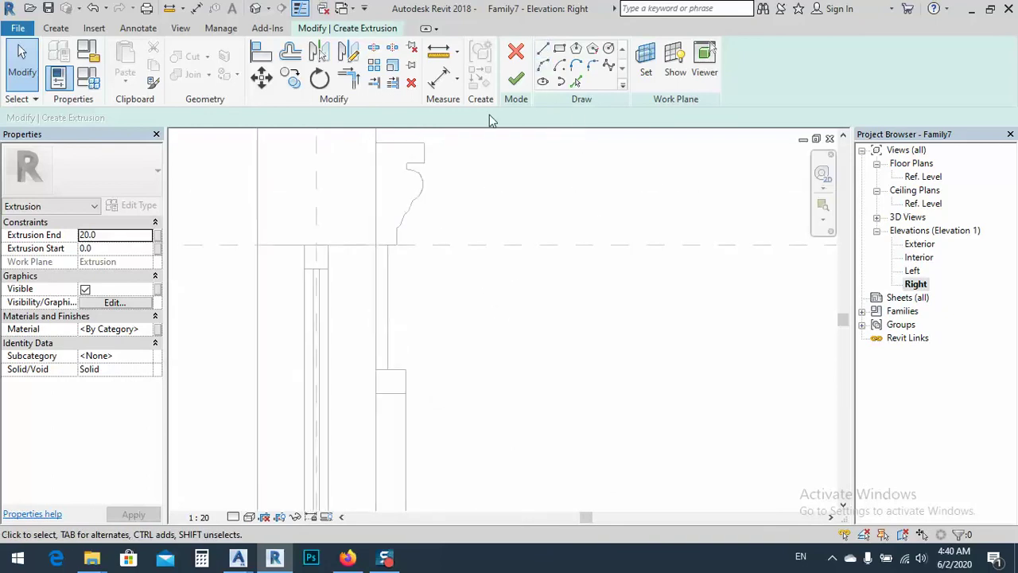
pyautogui.click(544, 65)
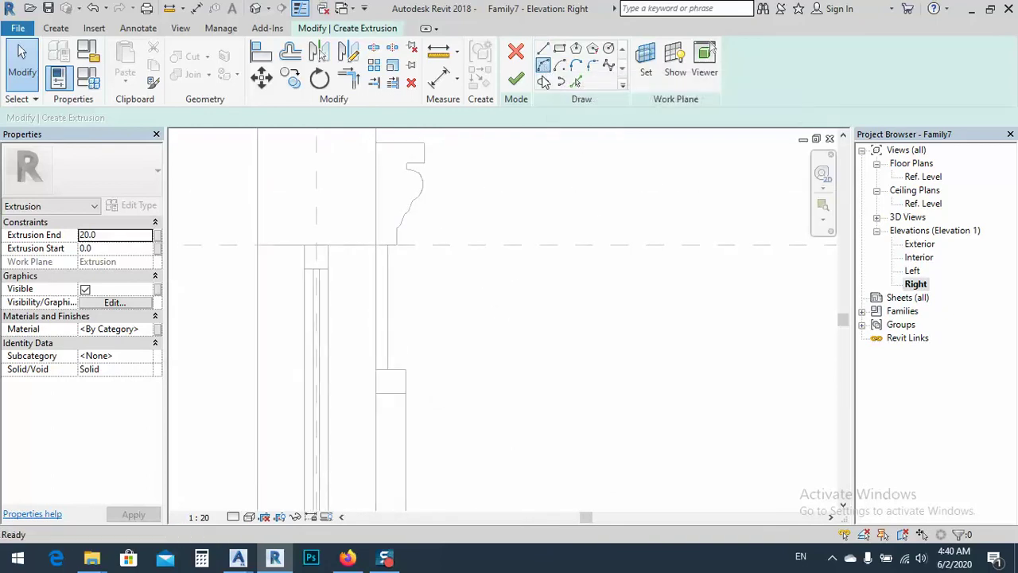
pyautogui.click(406, 370)
pyautogui.click(408, 333)
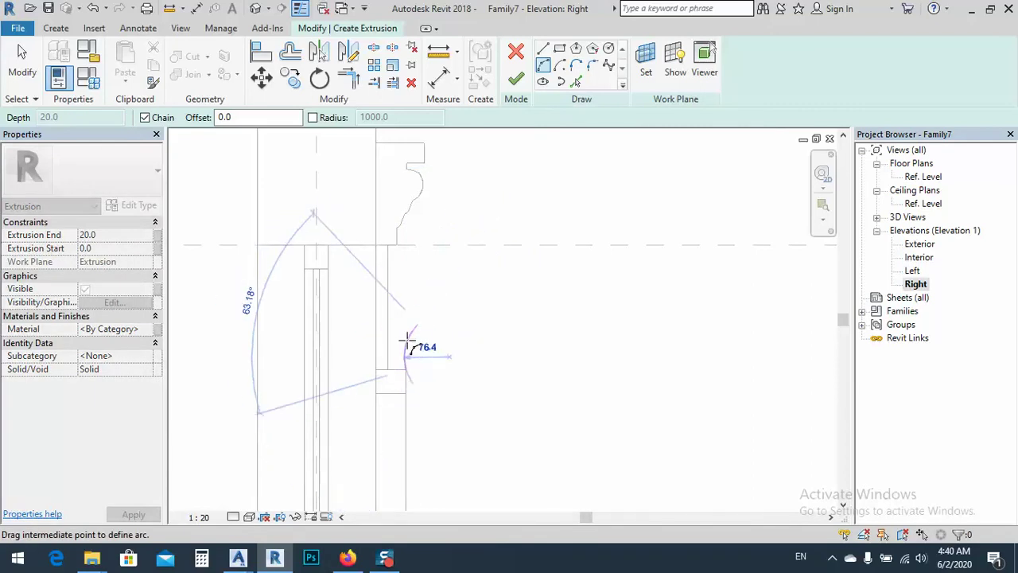
pyautogui.click(417, 282)
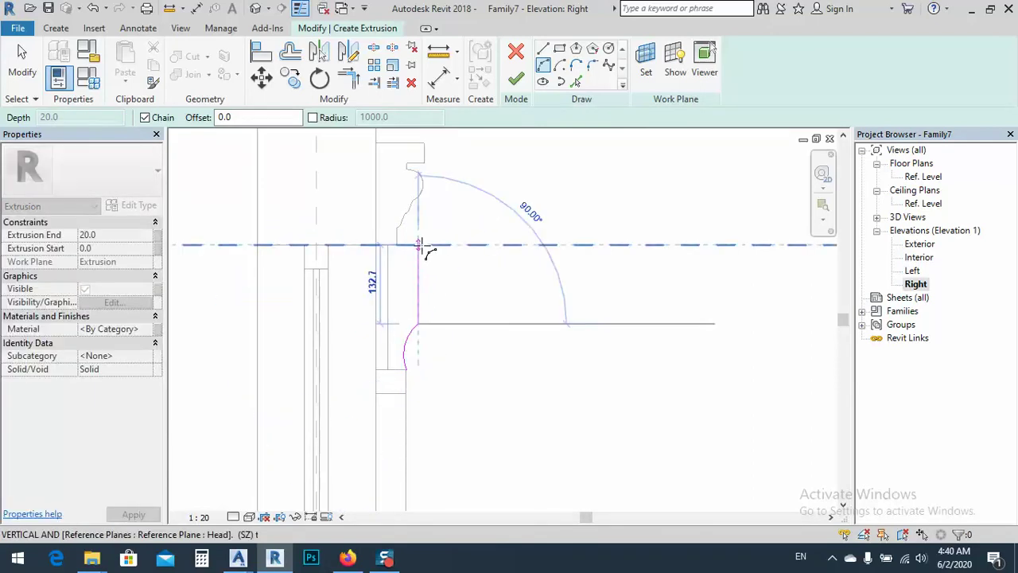
pyautogui.click(419, 246)
pyautogui.click(426, 265)
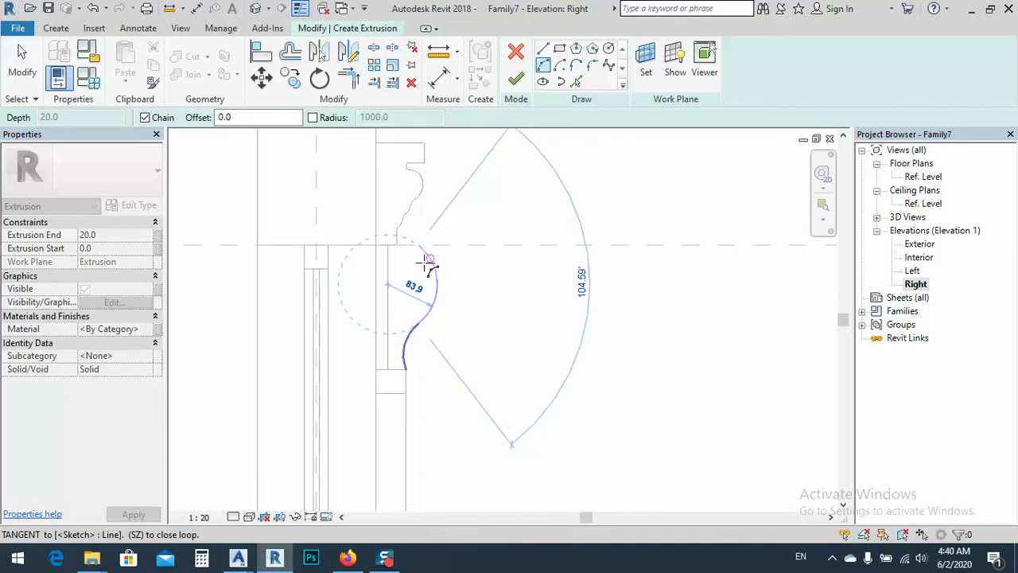
# Close the corbel profile with straight top, back and bottom lines and finish the extrusion
pyautogui.click(543, 50)
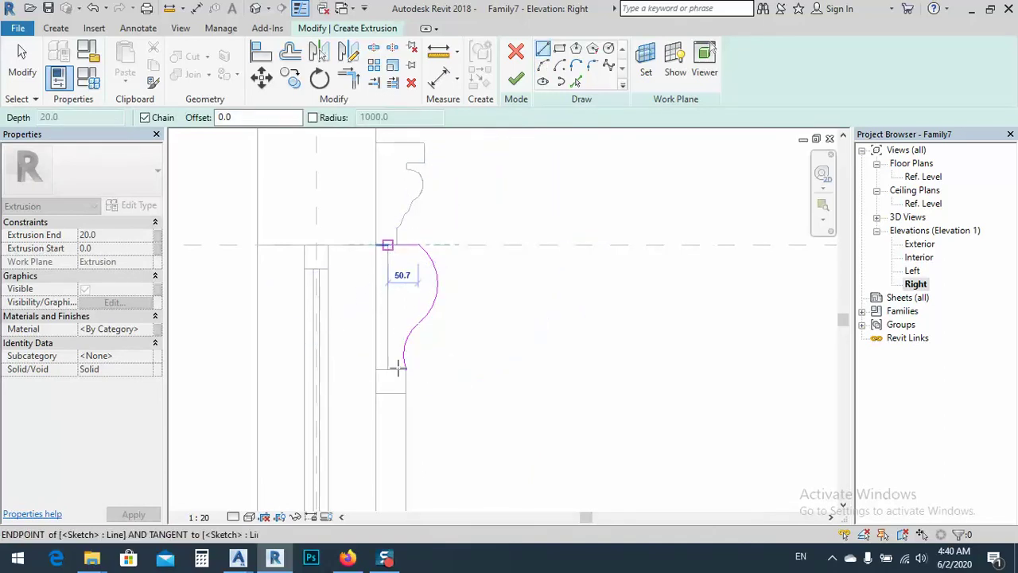
pyautogui.click(387, 244)
pyautogui.click(387, 370)
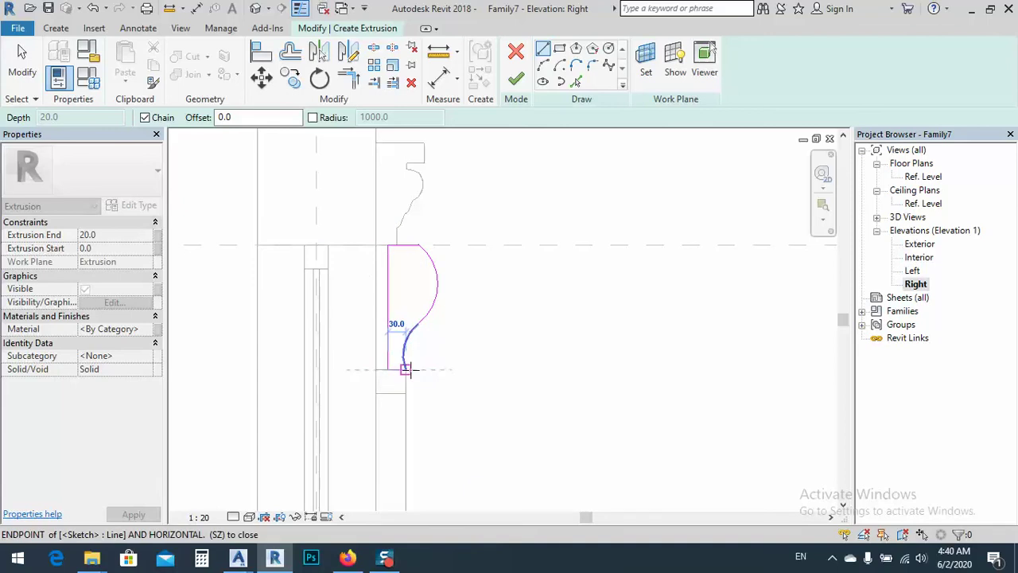
pyautogui.click(405, 369)
pyautogui.rightClick(472, 314)
pyautogui.click(492, 324)
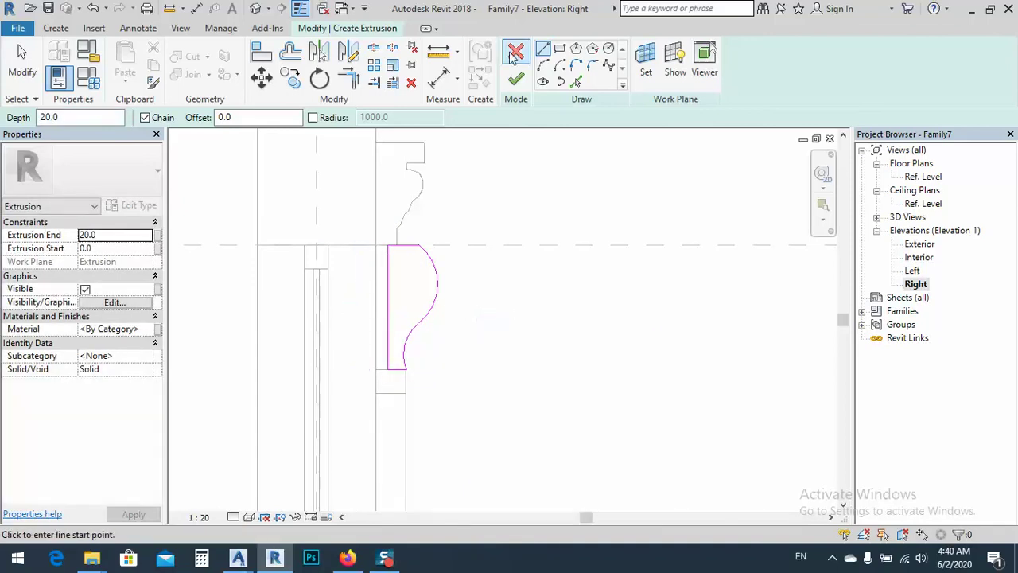
pyautogui.click(515, 78)
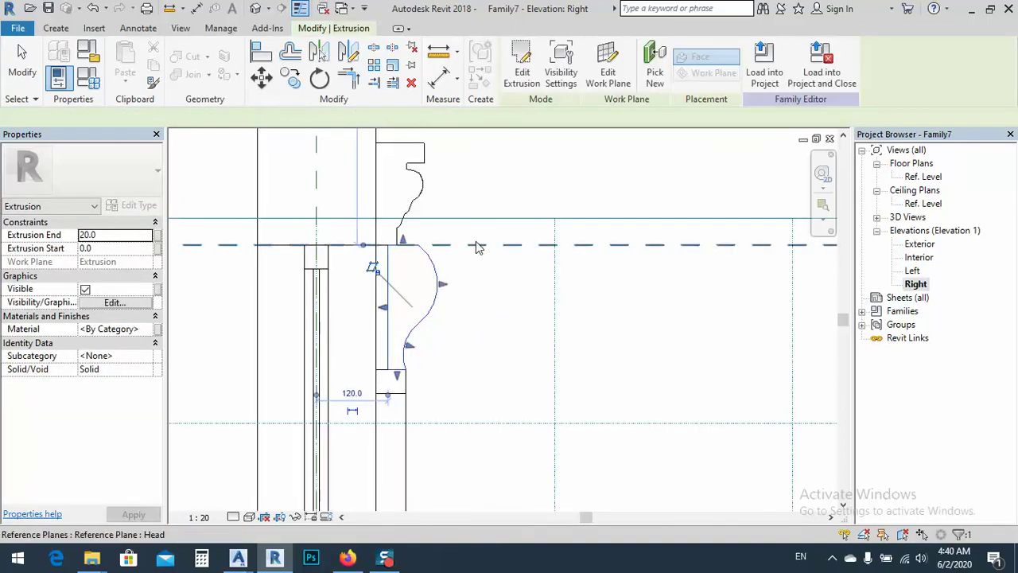
# In the Exterior elevation, extend the corbel's depth to the reference plane at -200.0, then view it in 3D
pyautogui.scroll(-1, 481, 248)
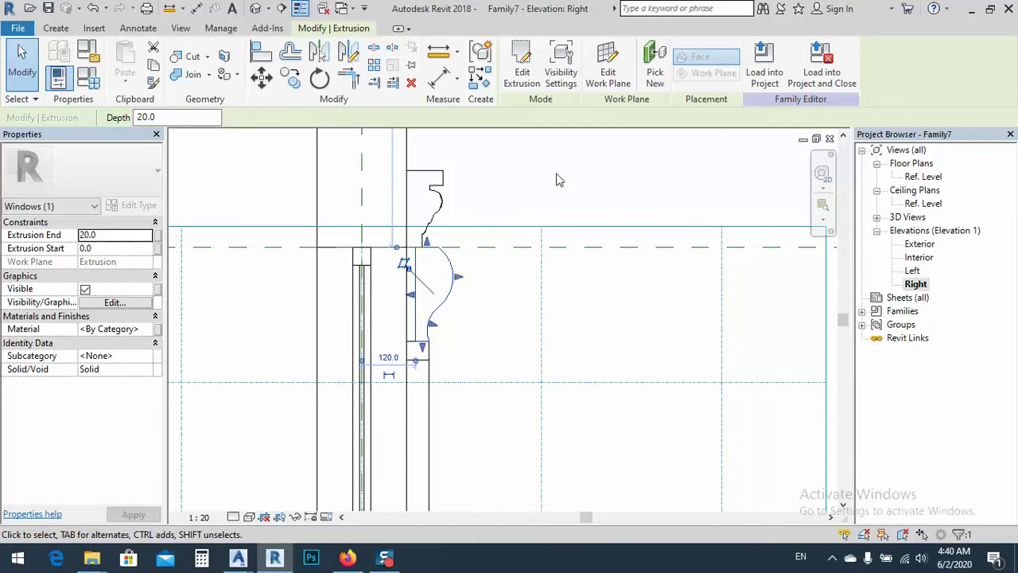
pyautogui.doubleClick(919, 244)
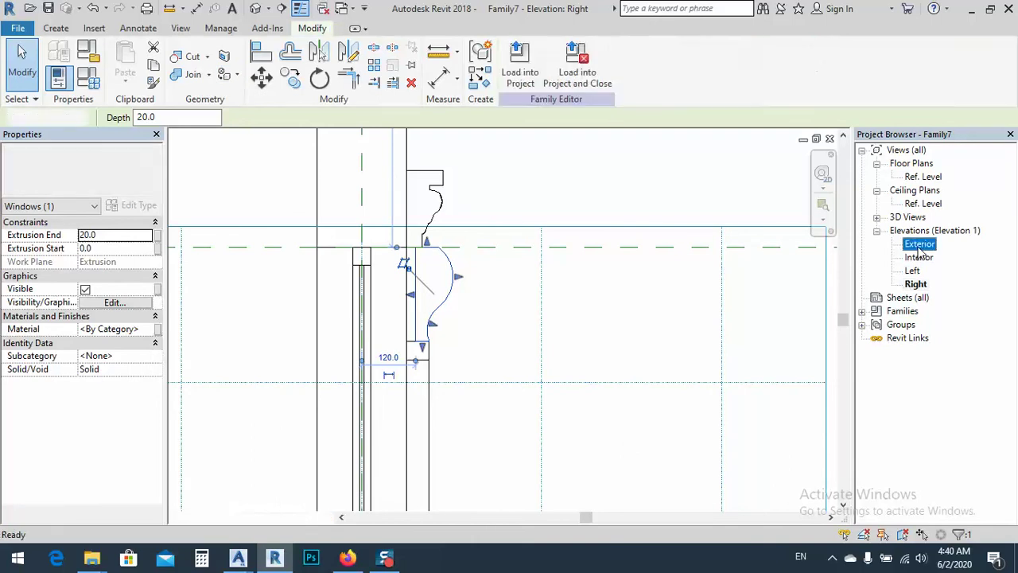
pyautogui.scroll(4, 302, 268)
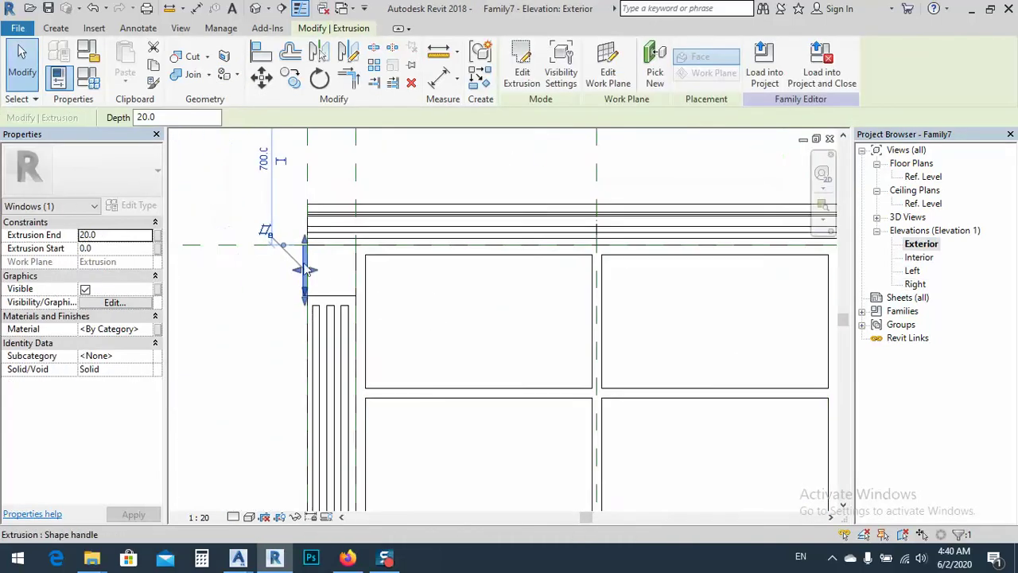
pyautogui.moveTo(314, 279); pyautogui.dragTo(420, 279)
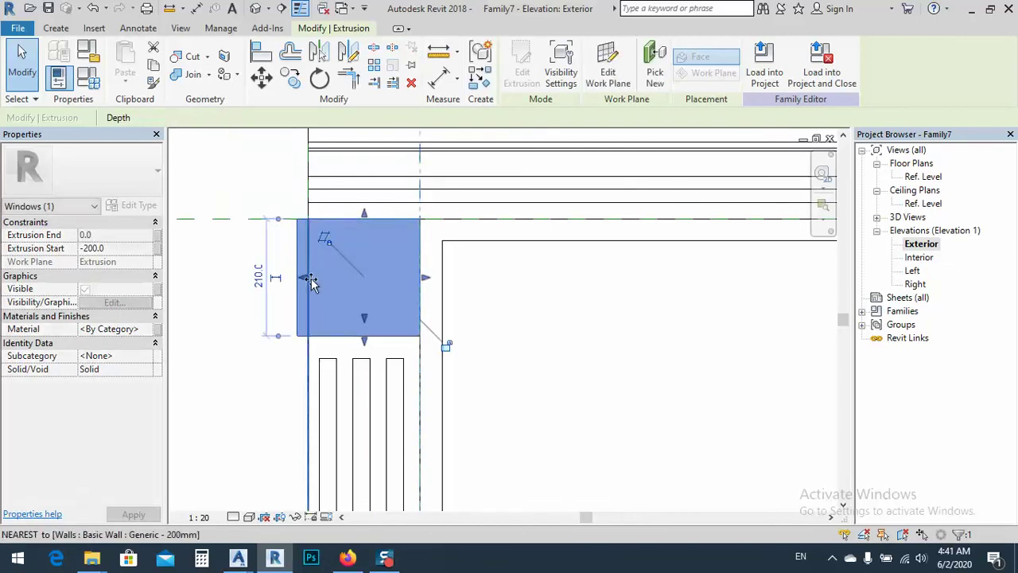
pyautogui.click(533, 336)
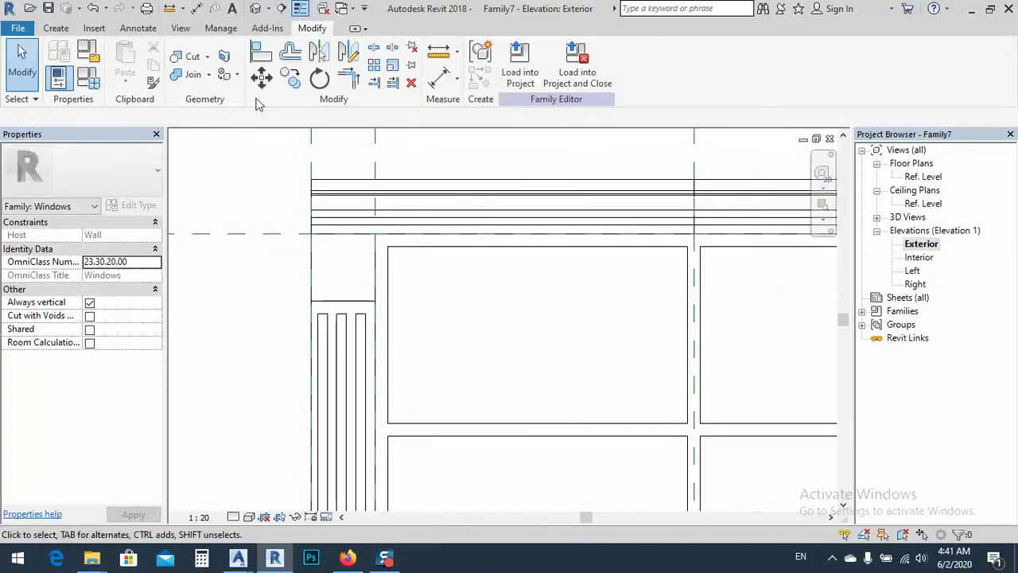
pyautogui.click(255, 8)
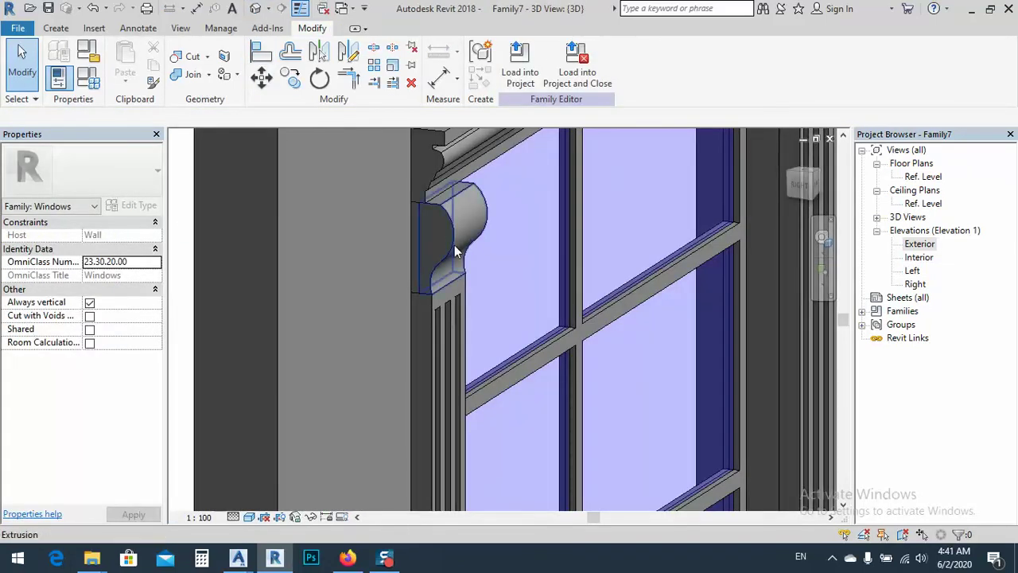
pyautogui.scroll(-2, 454, 245)
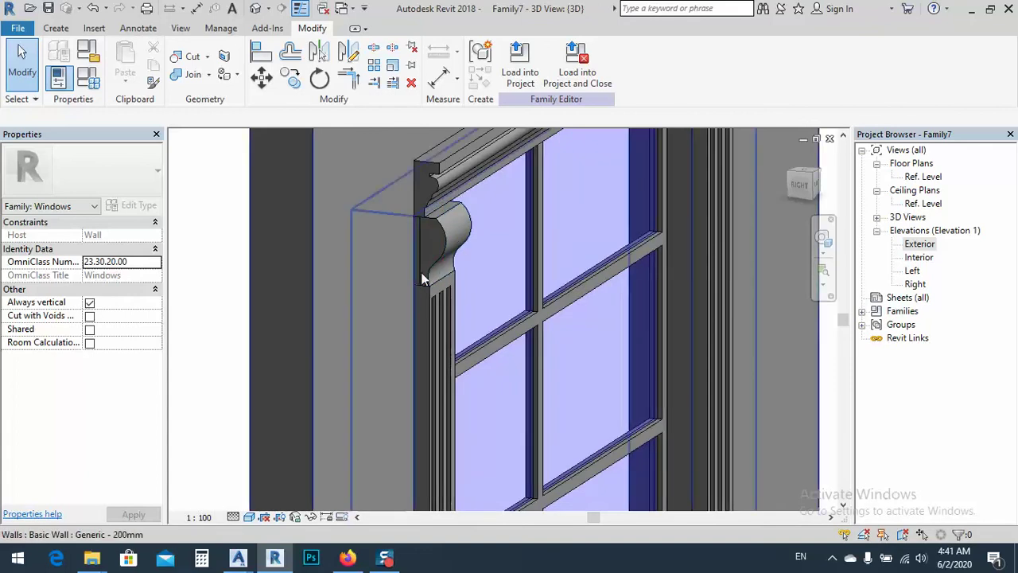
# In 3D, drag the corbel's shape handle to narrow it from 120.0 to 85.0
pyautogui.scroll(5, 422, 270)
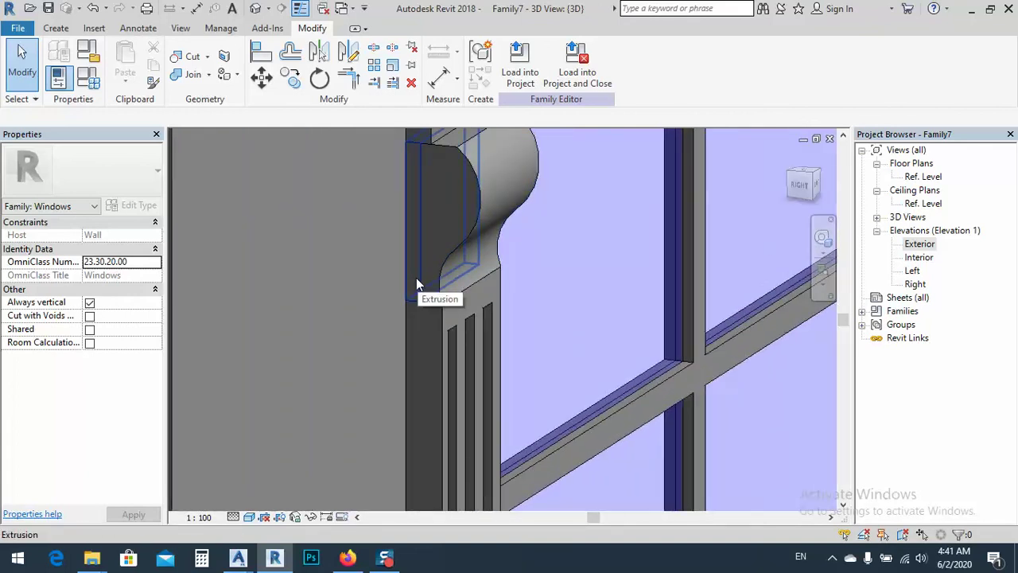
pyautogui.click(417, 283)
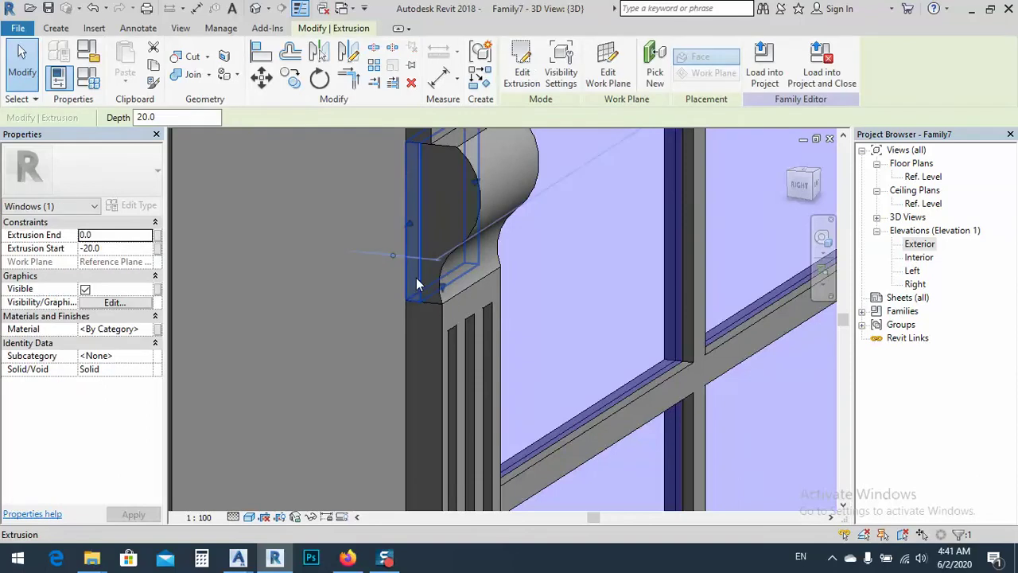
pyautogui.press('Escape')
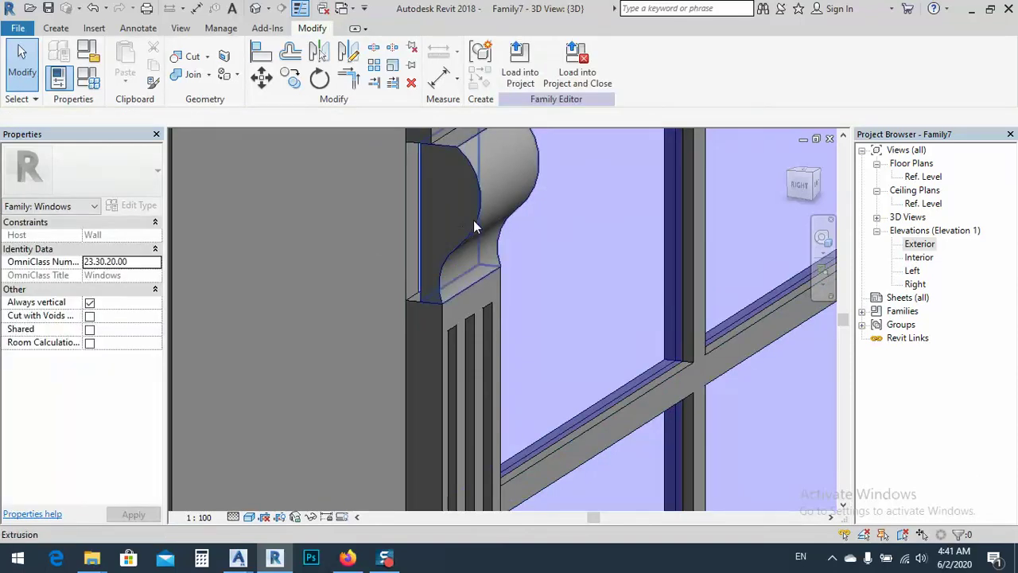
pyautogui.click(473, 219)
pyautogui.moveTo(444, 205); pyautogui.dragTo(423, 204)
pyautogui.click(446, 338)
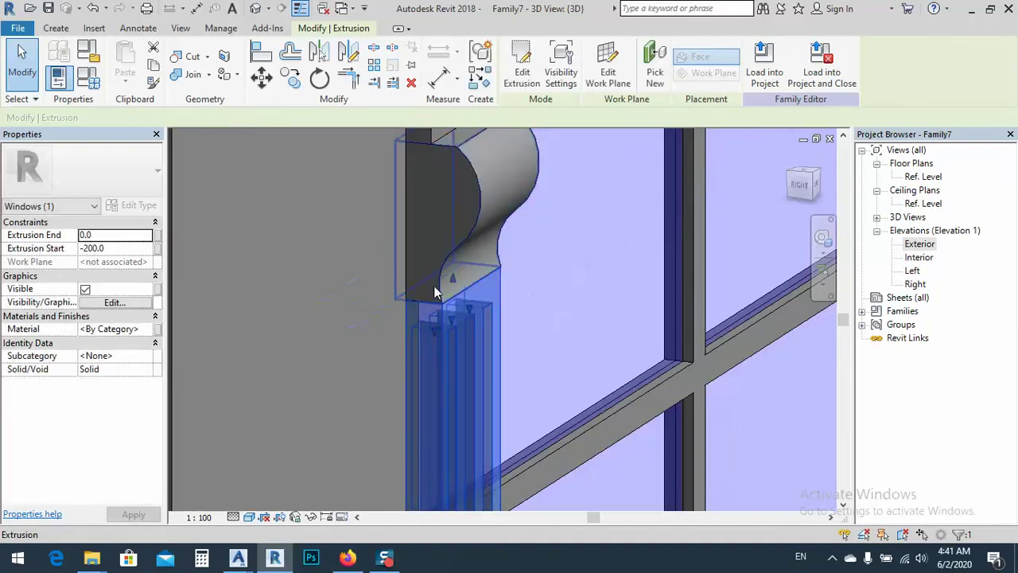
pyautogui.keyDown('shift'); pyautogui.moveTo(434, 286); pyautogui.dragTo(506, 283, button='middle'); pyautogui.keyUp('shift')
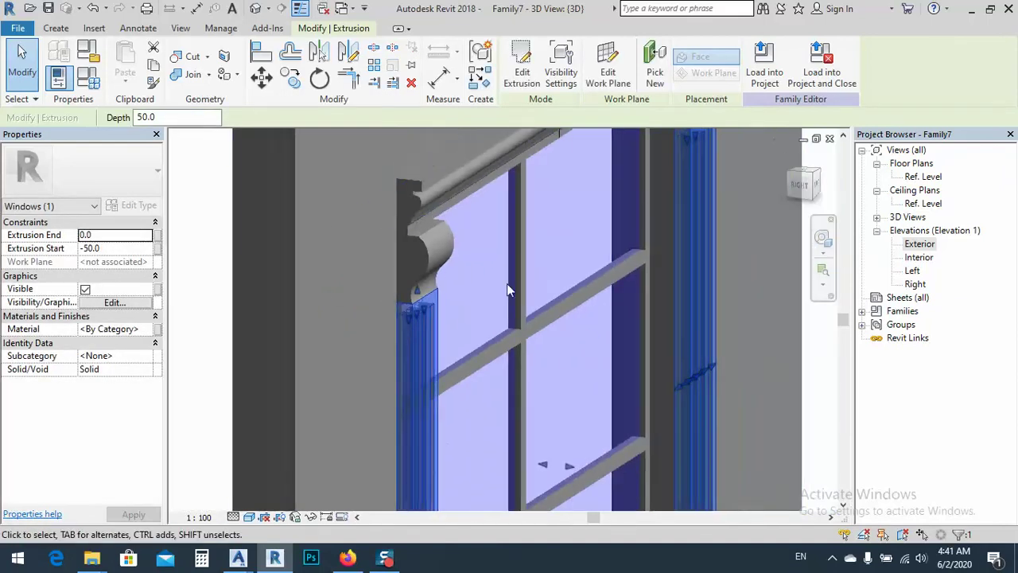
# Turn the view to the window's back and start moving the top-left corner piece
pyautogui.click(811, 182)
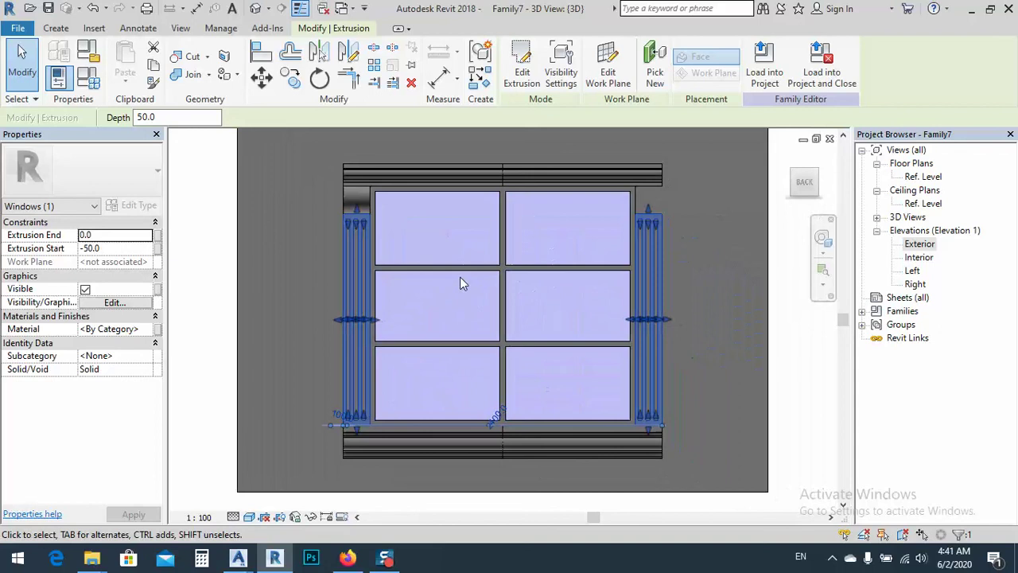
pyautogui.click(367, 201)
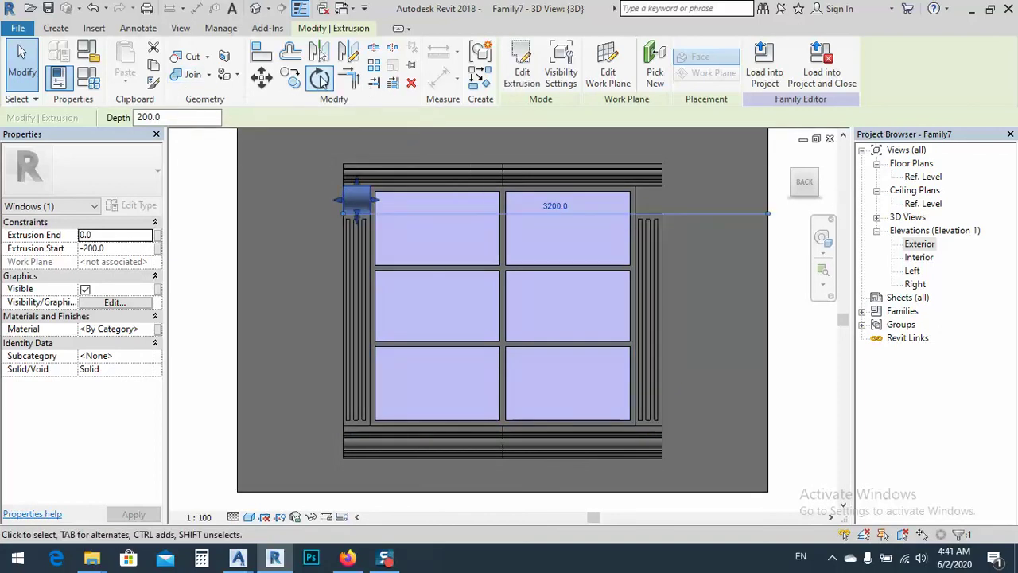
pyautogui.click(290, 77)
pyautogui.scroll(2, 371, 197)
pyautogui.scroll(4, 371, 200)
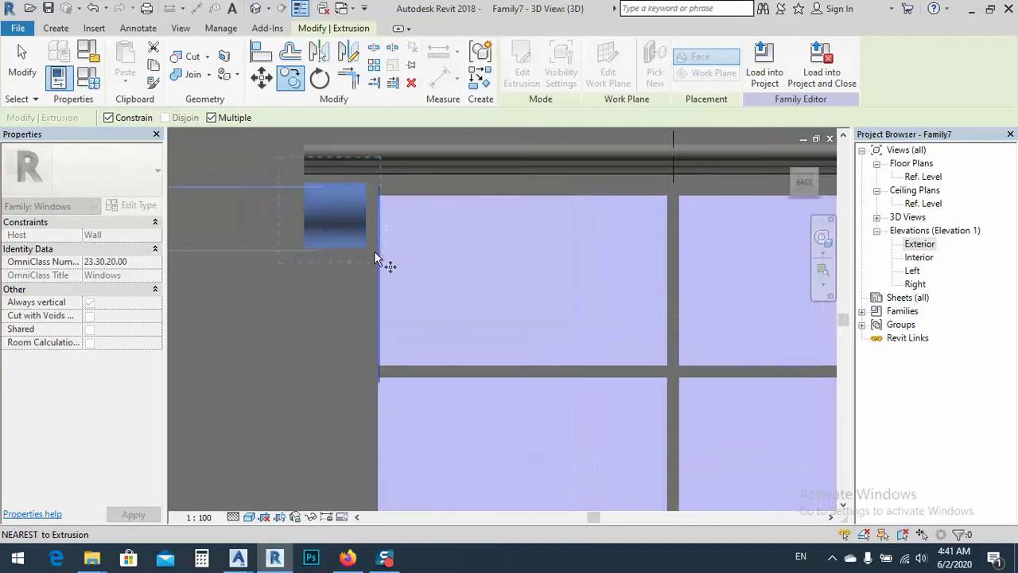
pyautogui.click(359, 241)
pyautogui.scroll(-4, 360, 242)
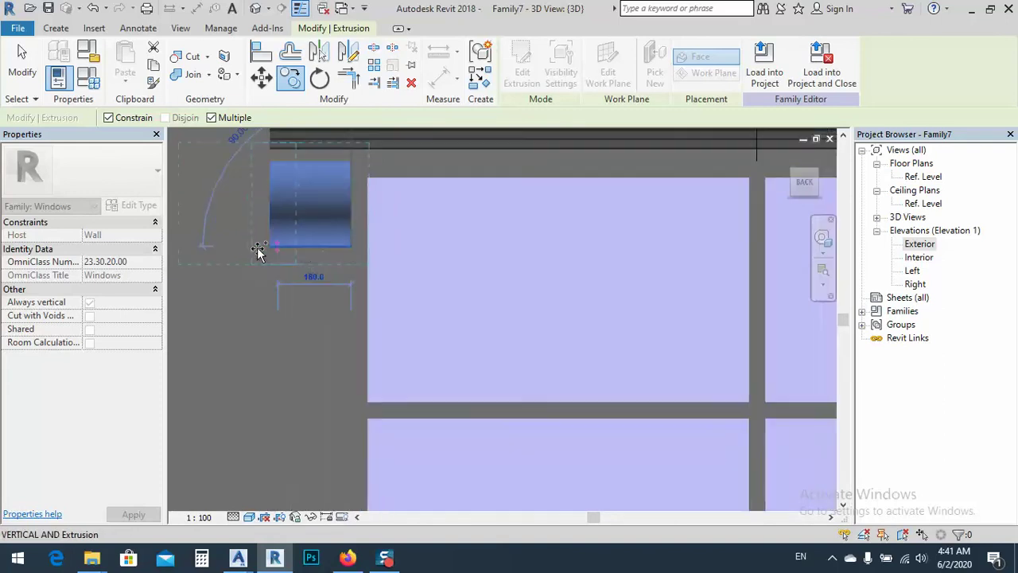
pyautogui.scroll(2, 586, 234)
pyautogui.scroll(2, 578, 231)
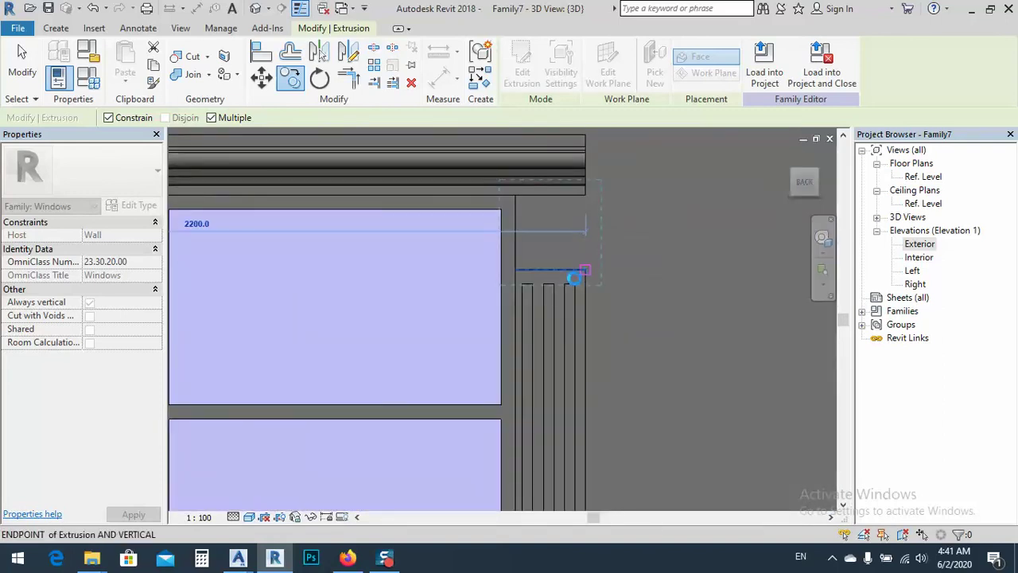
pyautogui.scroll(-3, 504, 221)
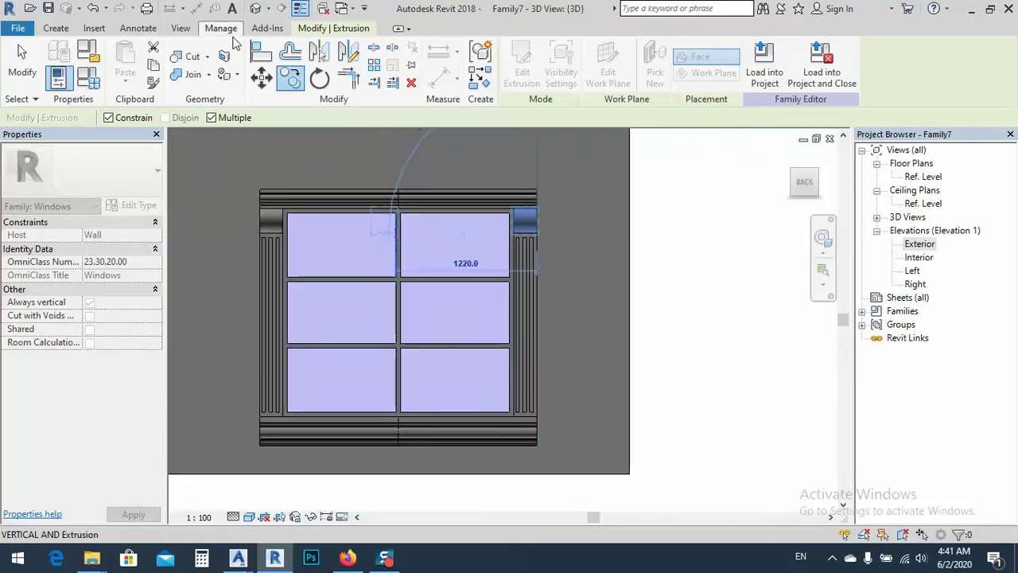
# Cancel the move and orbit the window to an angled 3D view
pyautogui.press('Escape')
pyautogui.press('Escape')
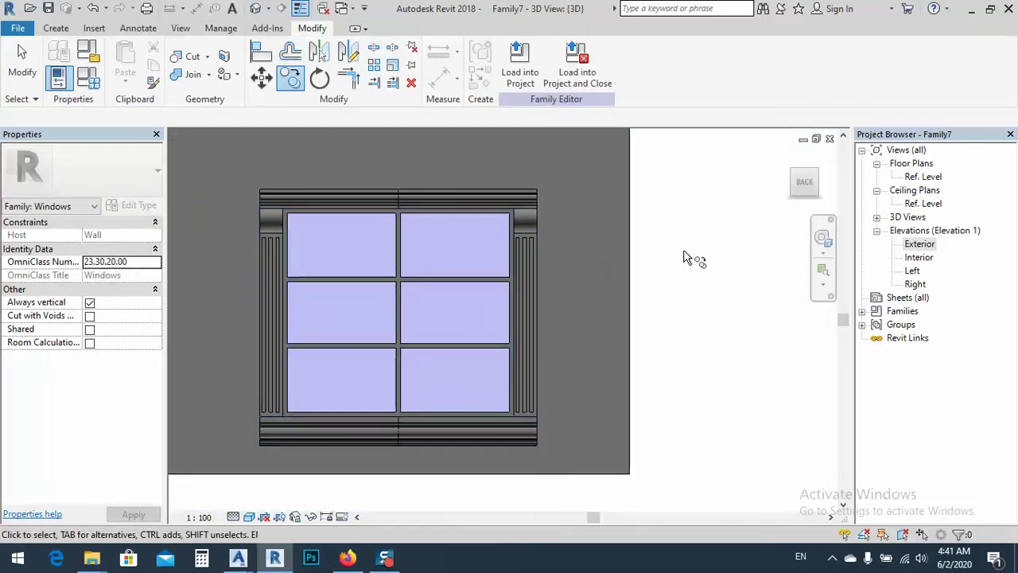
pyautogui.press('Escape')
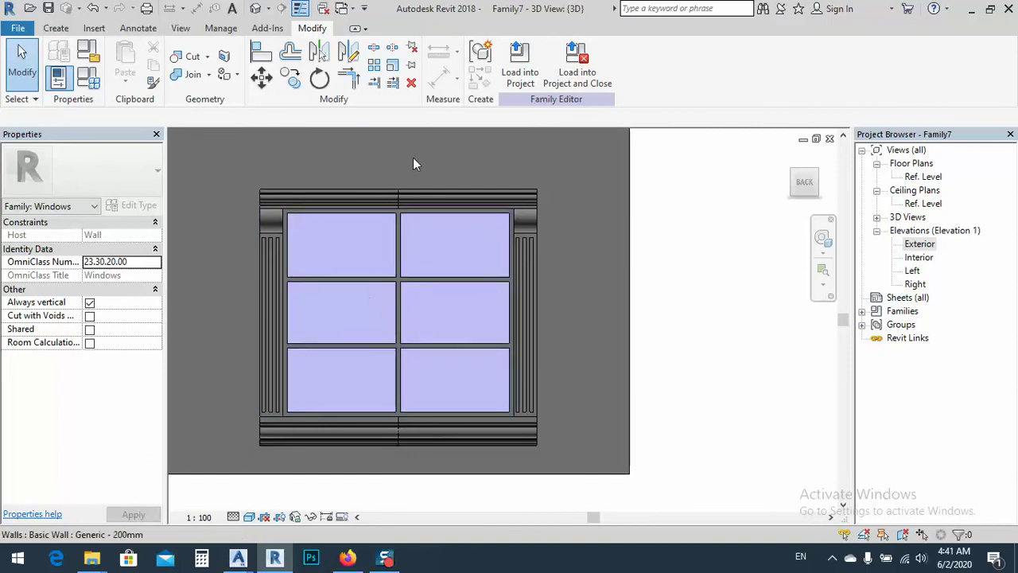
pyautogui.keyDown('shift'); pyautogui.moveTo(368, 334); pyautogui.dragTo(445, 205, button='middle'); pyautogui.keyUp('shift')
pyautogui.scroll(3, 358, 224)
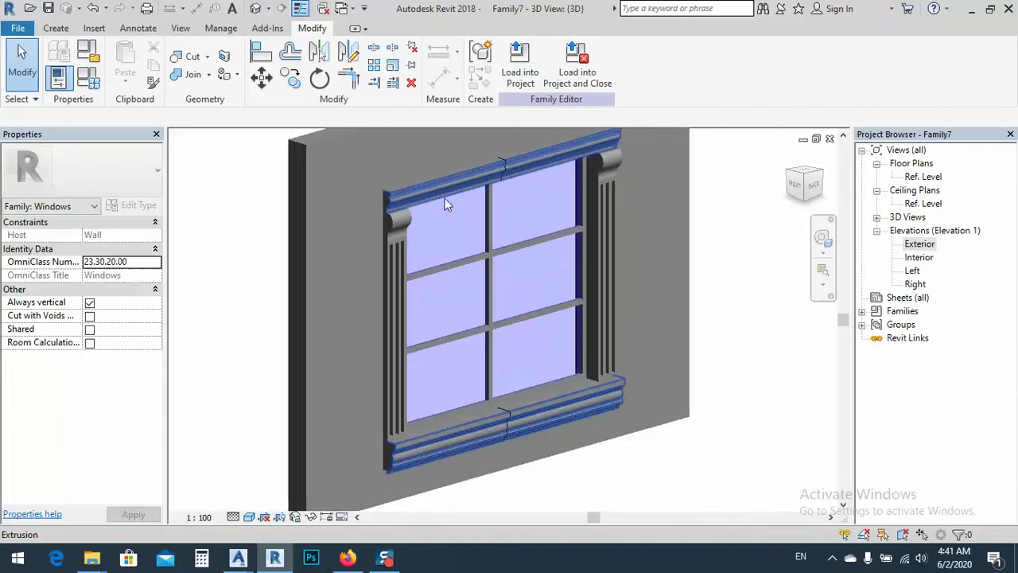
# Start saving the family and browse to E:\For youtube channel\Projects\revit
pyautogui.click(48, 9)
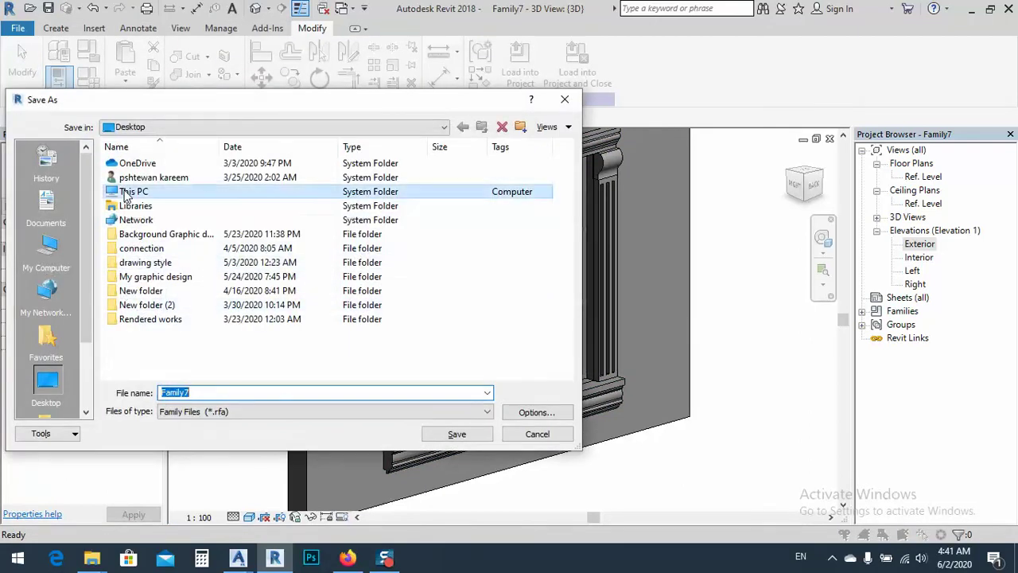
pyautogui.doubleClick(128, 194)
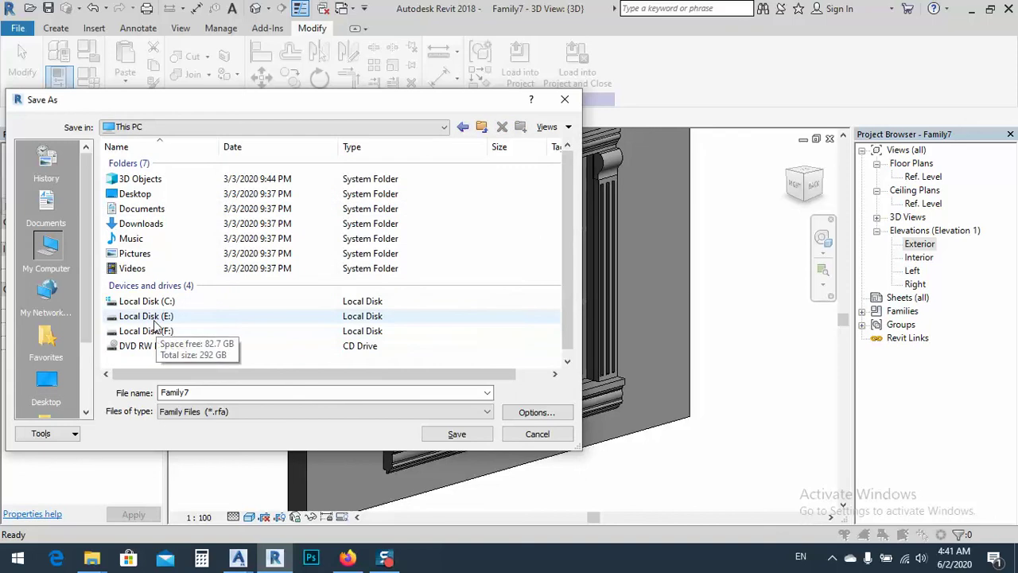
pyautogui.doubleClick(153, 318)
pyautogui.doubleClick(158, 278)
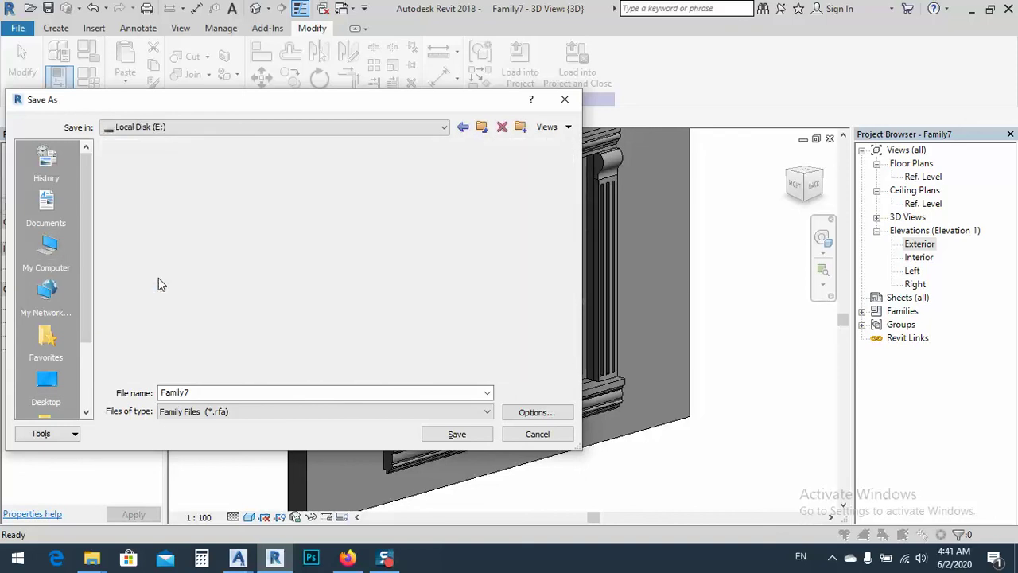
pyautogui.scroll(-1, 158, 277)
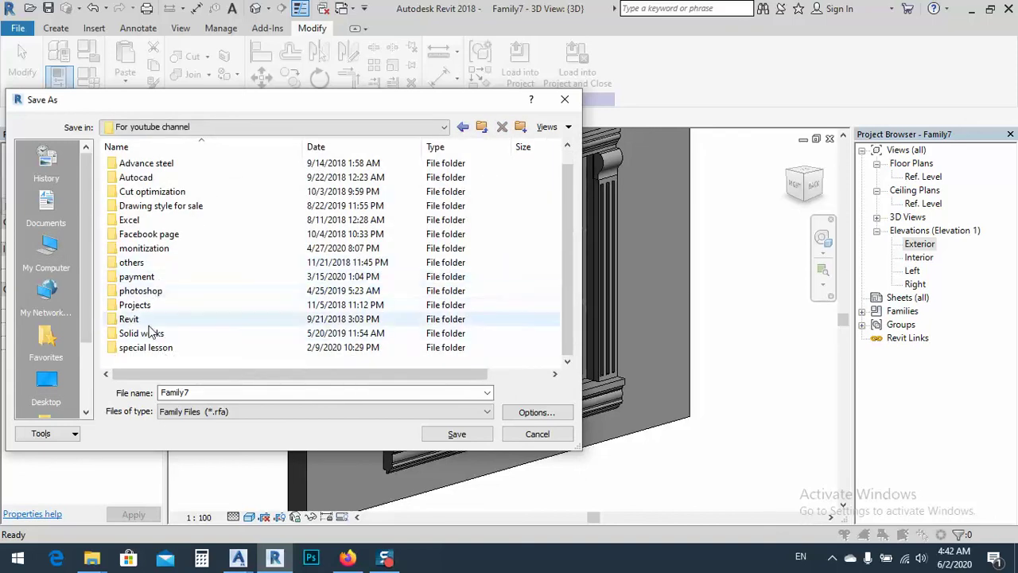
pyautogui.doubleClick(140, 305)
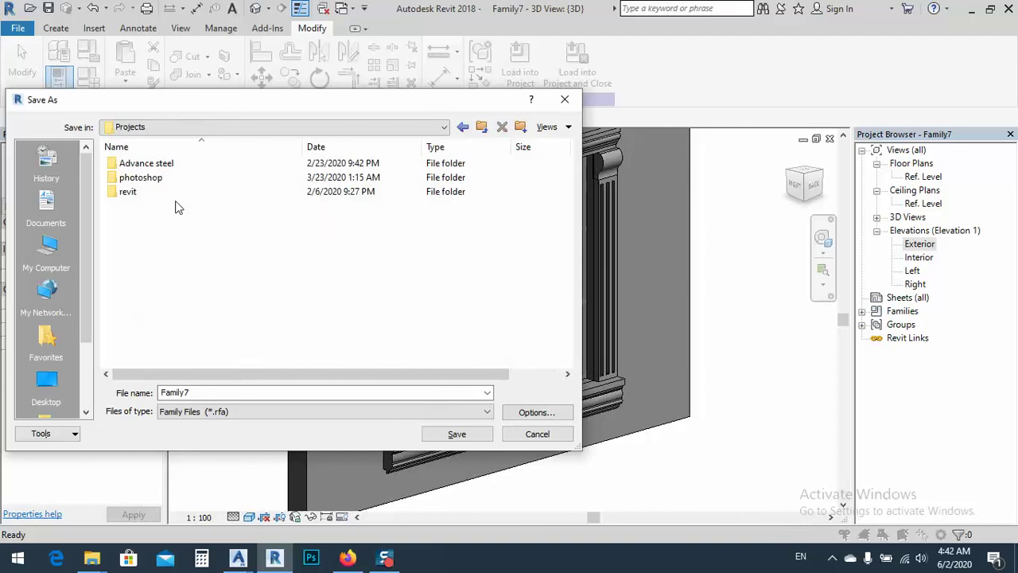
pyautogui.doubleClick(142, 196)
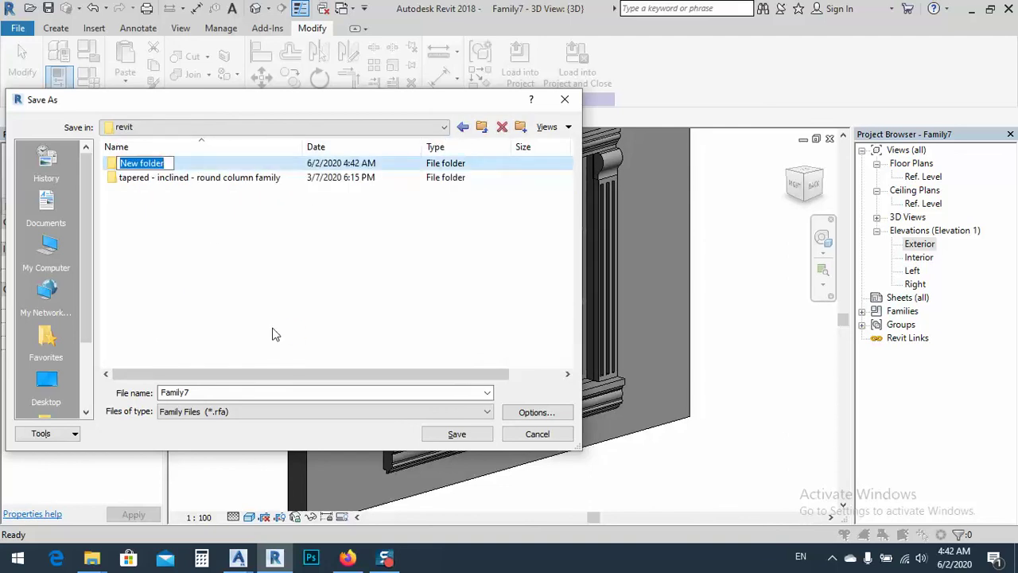
# Create nested folders Classic design course, Famiy and classic Stright window
pyautogui.write('Classic')
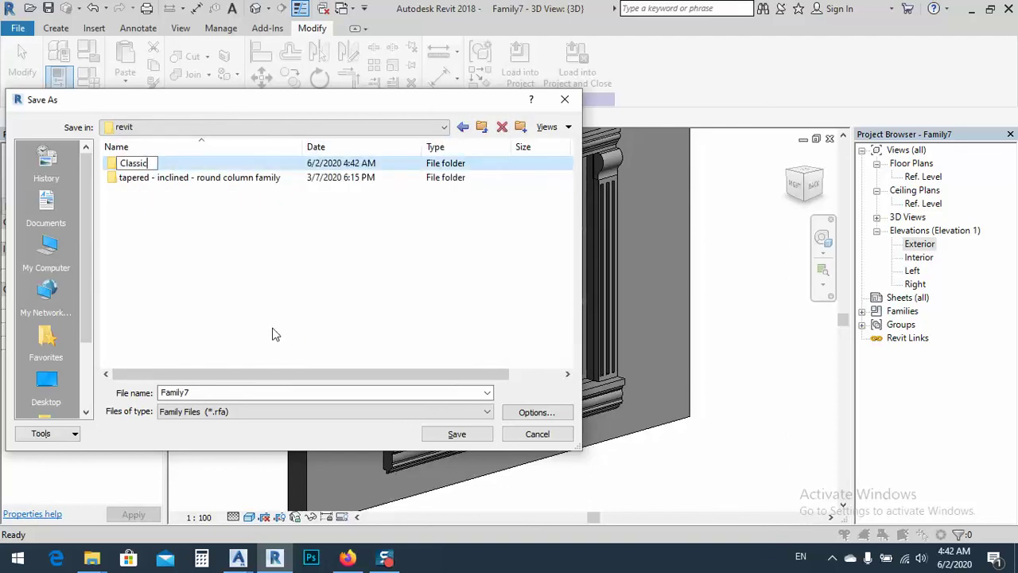
pyautogui.write(' design cours')
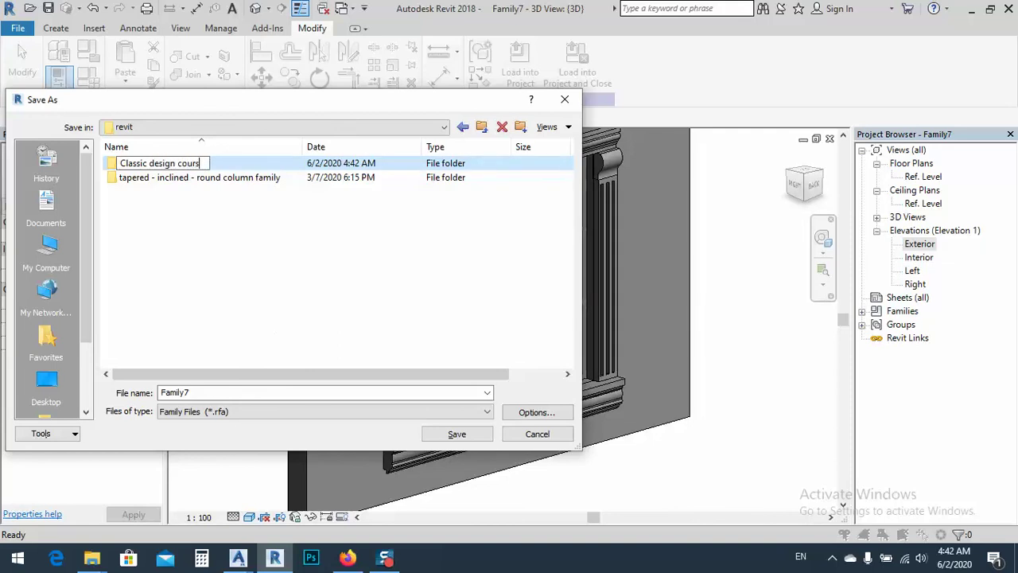
pyautogui.press('Return')
pyautogui.press('Return')
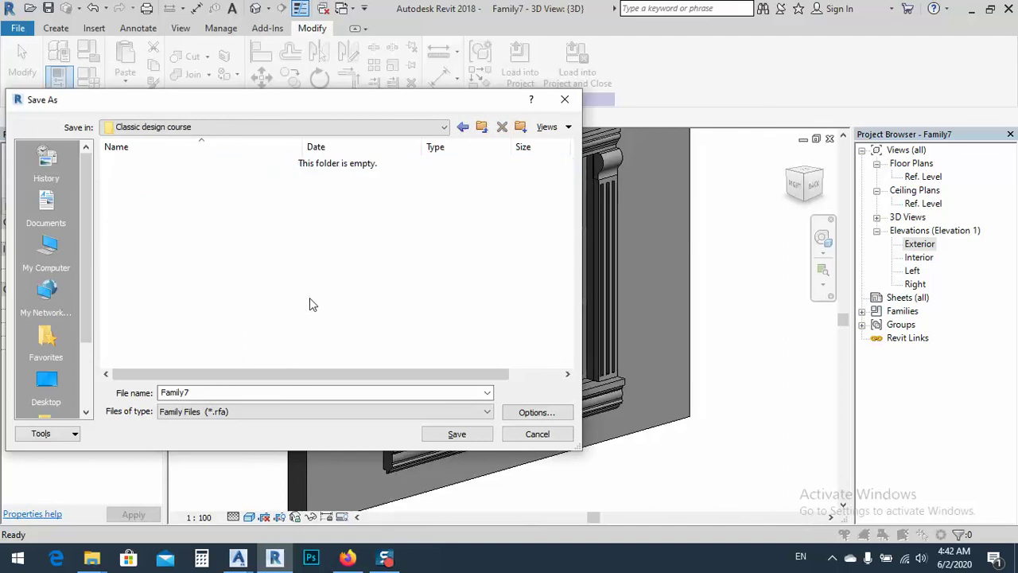
pyautogui.click(521, 128)
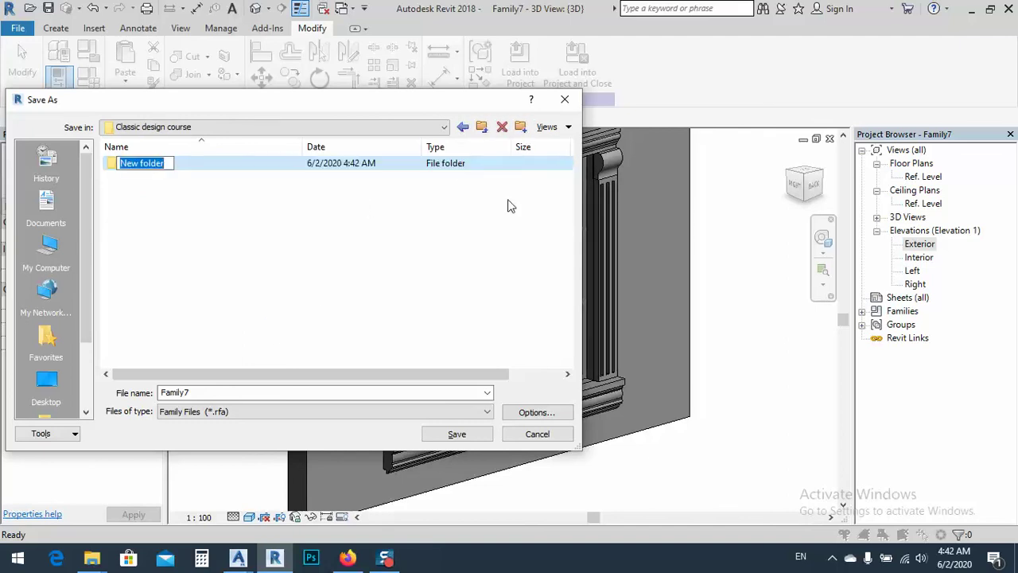
pyautogui.write('Fami')
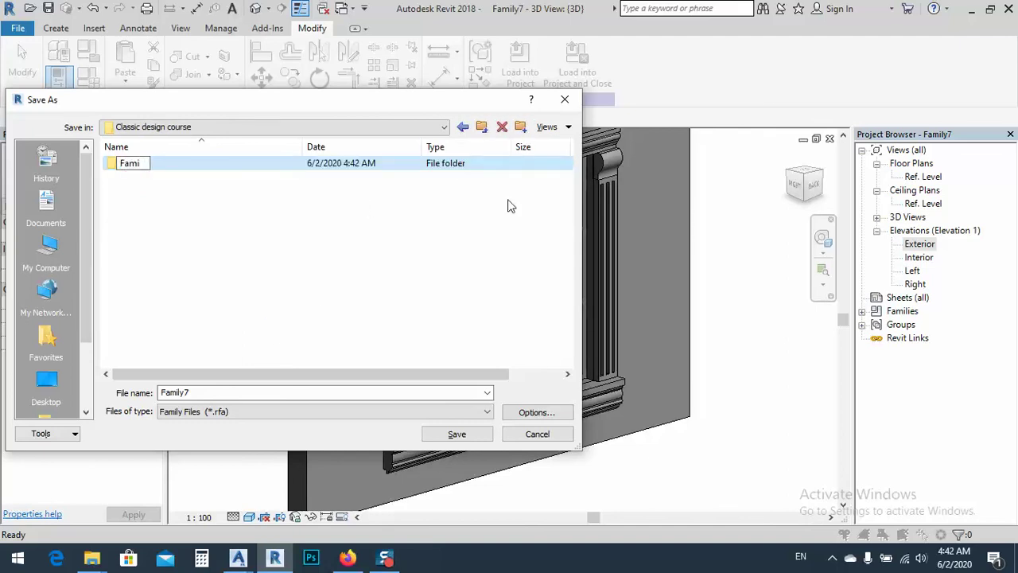
pyautogui.write('y')
pyautogui.press('Return')
pyautogui.press('Return')
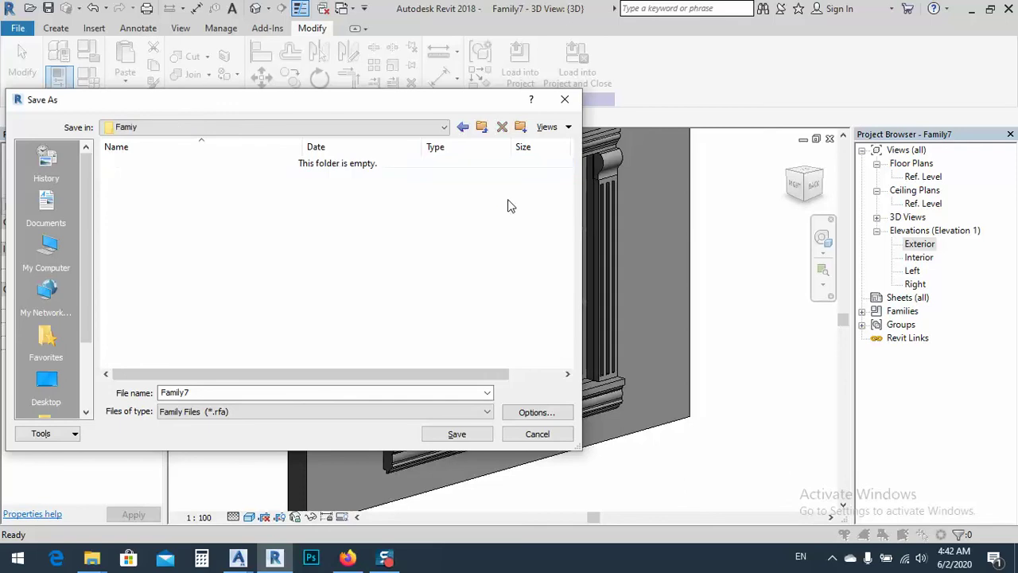
pyautogui.click(521, 128)
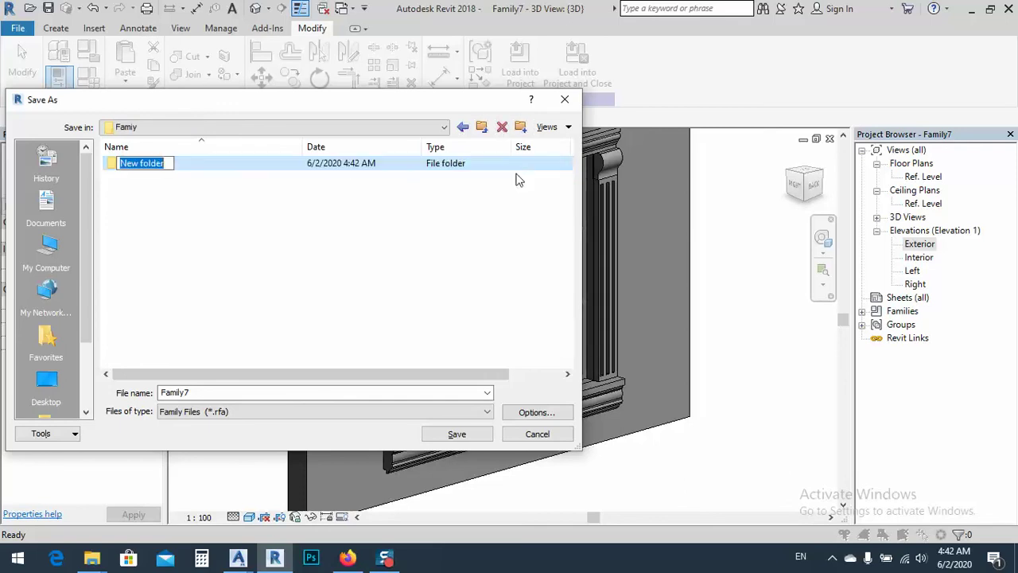
pyautogui.write('Stri')
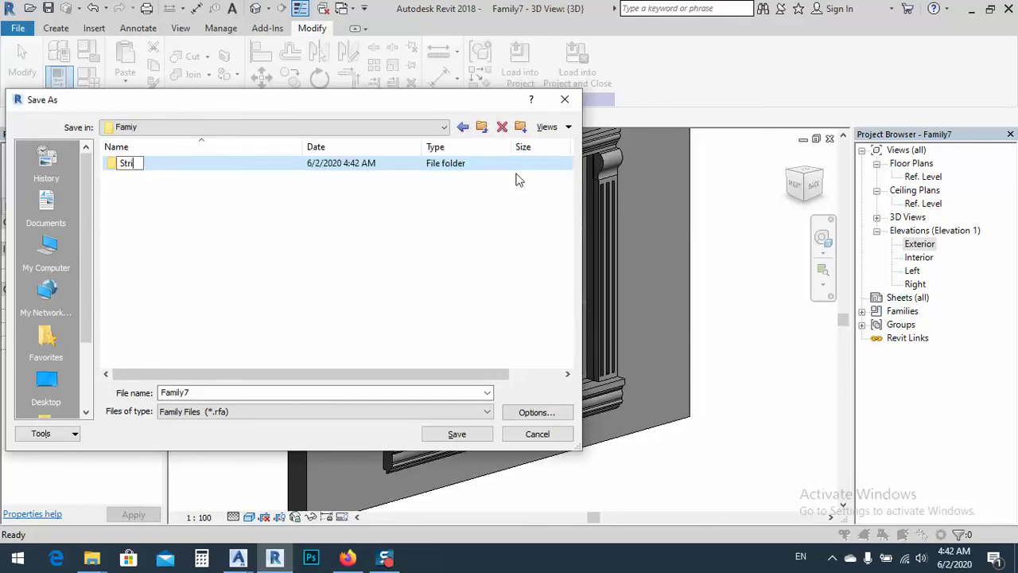
pyautogui.write('ght window')
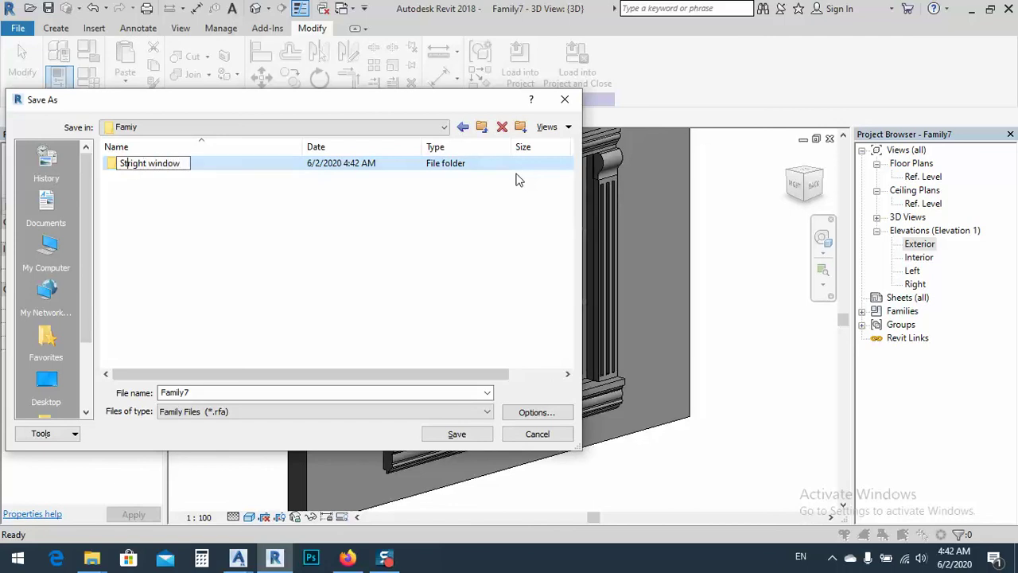
pyautogui.press('Home')
pyautogui.write('classic')
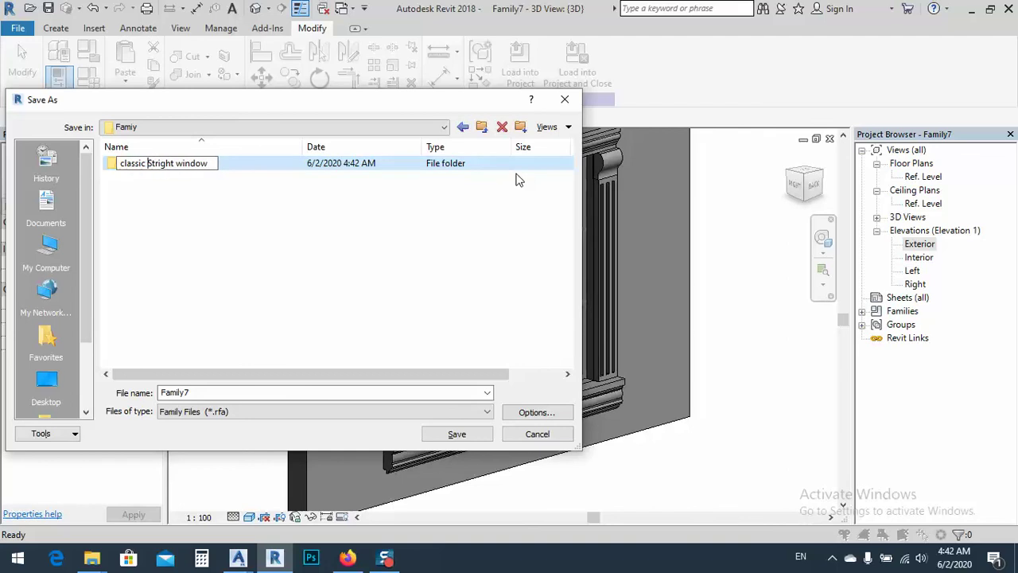
pyautogui.click(199, 392)
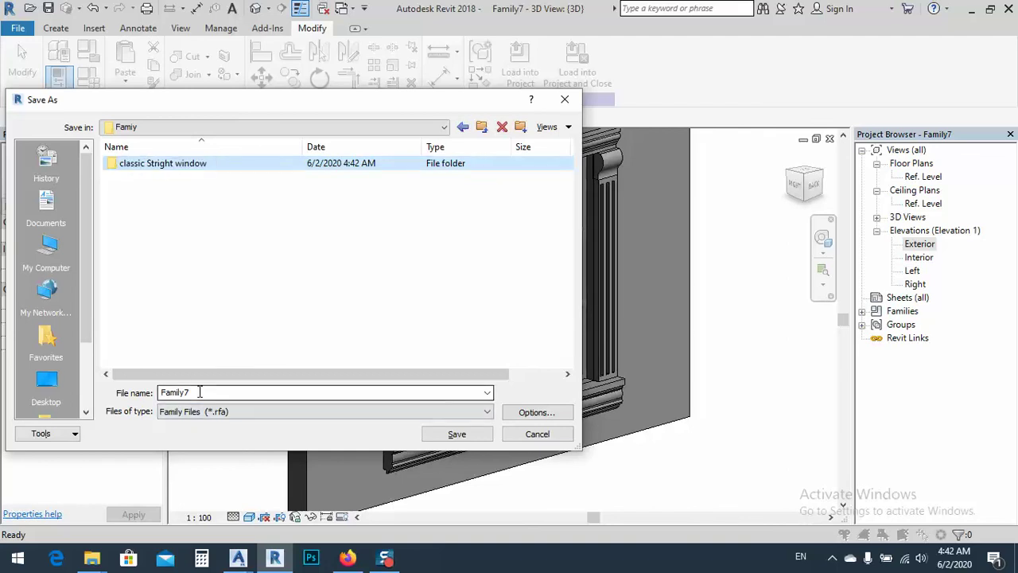
# Name the file 'classic window' and save it
pyautogui.doubleClick(200, 392)
pyautogui.write('cl')
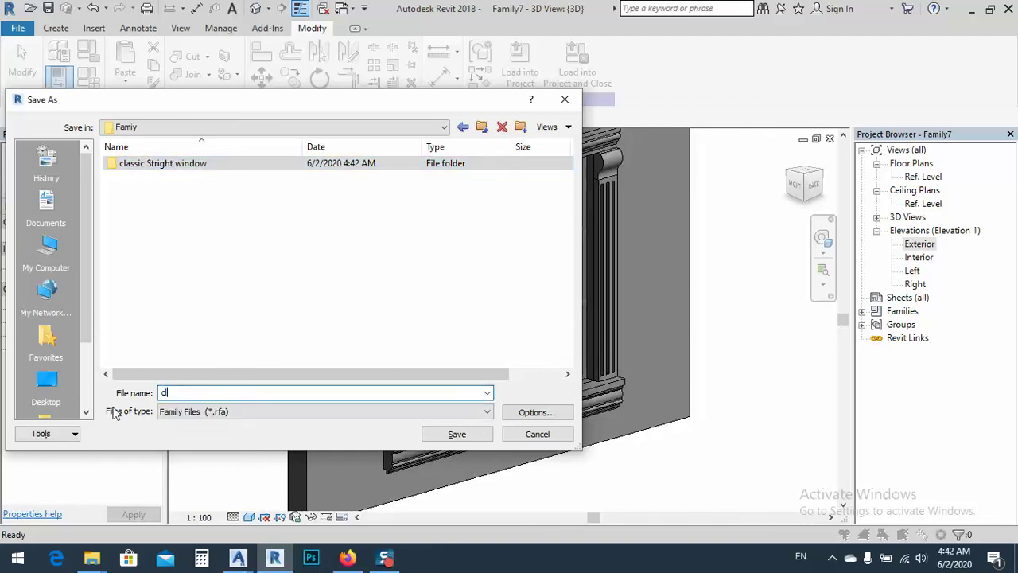
pyautogui.write('assic window')
pyautogui.click(452, 433)
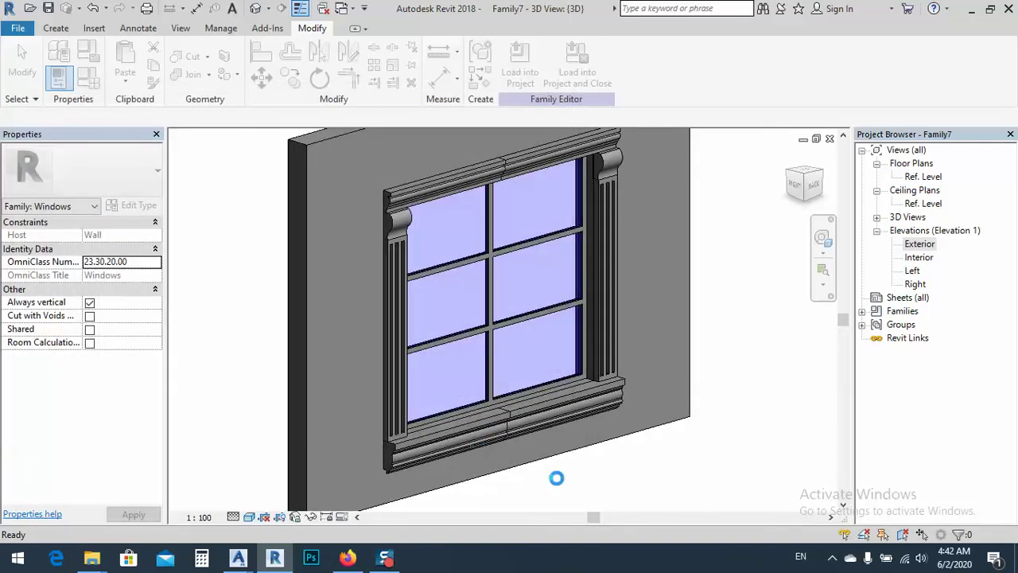
# Save the latest changes to 'classic window' and orbit, pan and zoom to inspect the model
pyautogui.keyDown('shift'); pyautogui.moveTo(605, 411); pyautogui.dragTo(466, 357, button='middle'); pyautogui.keyUp('shift')
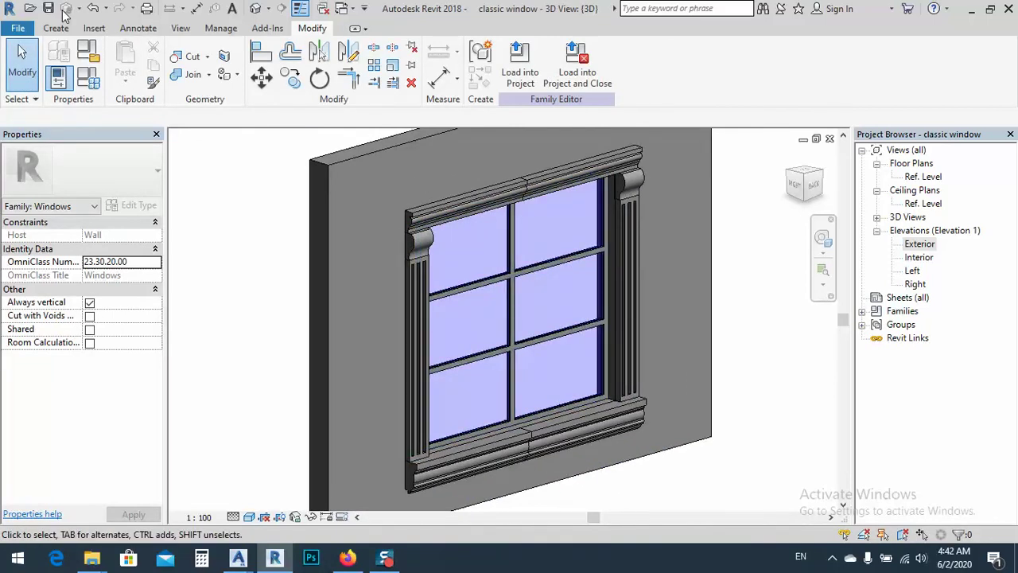
pyautogui.click(48, 9)
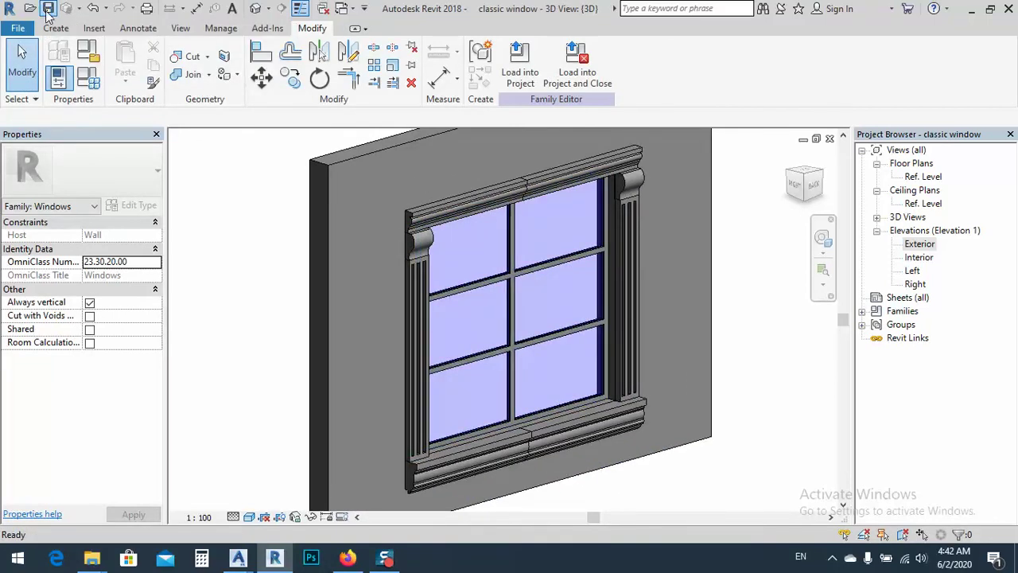
pyautogui.moveTo(395, 344); pyautogui.dragTo(413, 339, button='middle')
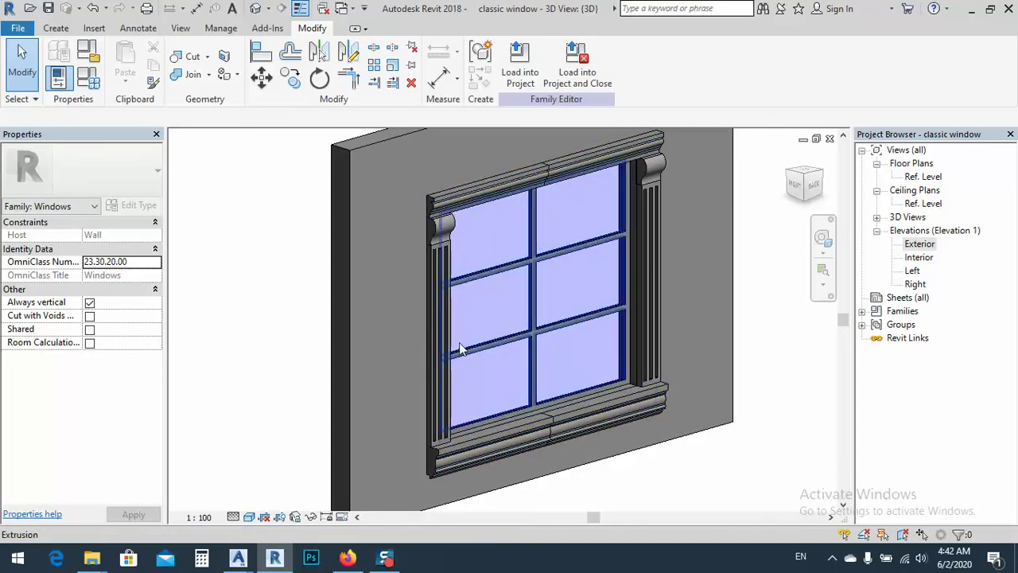
pyautogui.scroll(-2, 459, 348)
pyautogui.scroll(2, 536, 290)
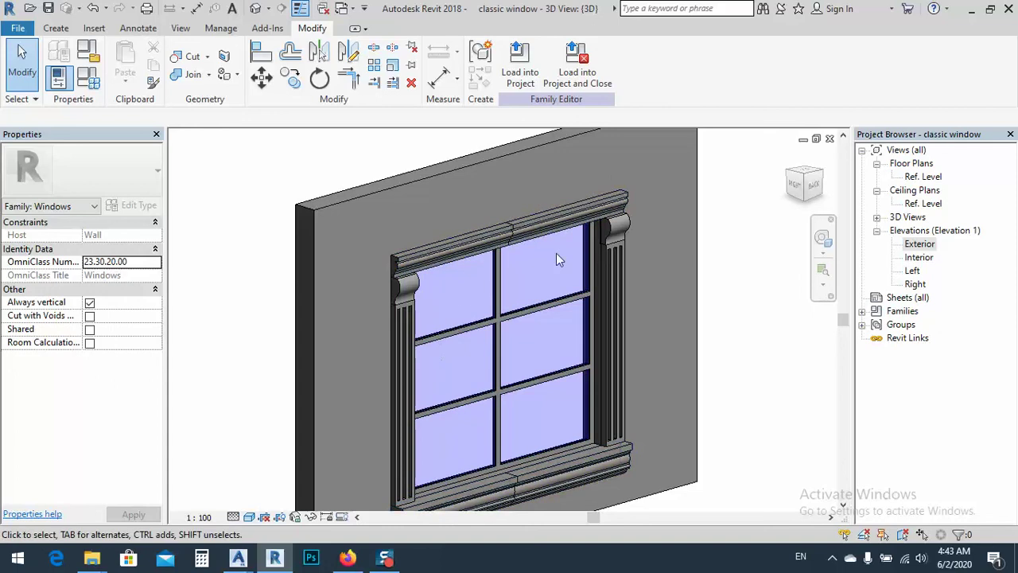
pyautogui.moveTo(552, 295); pyautogui.dragTo(573, 191, button='middle')
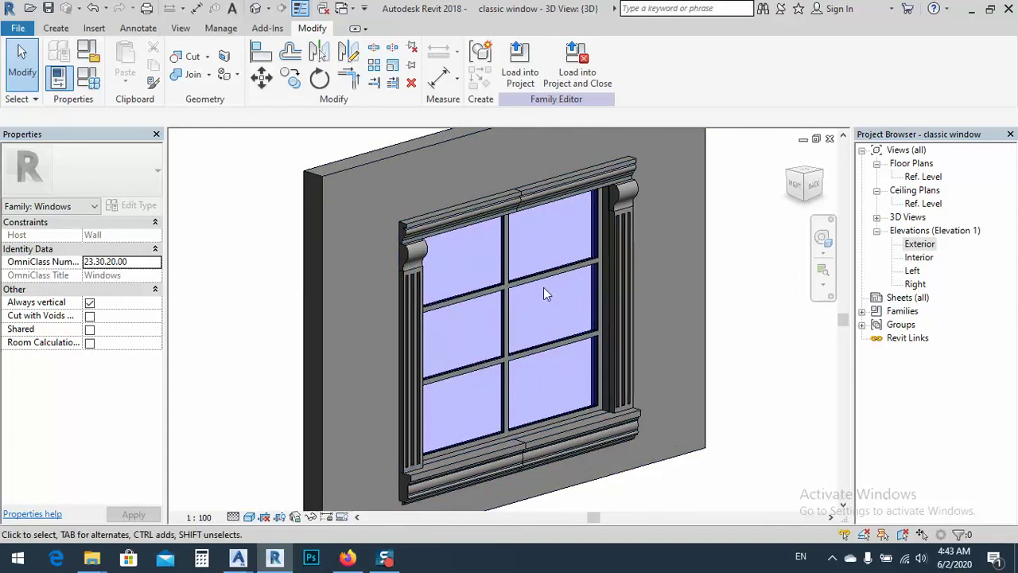